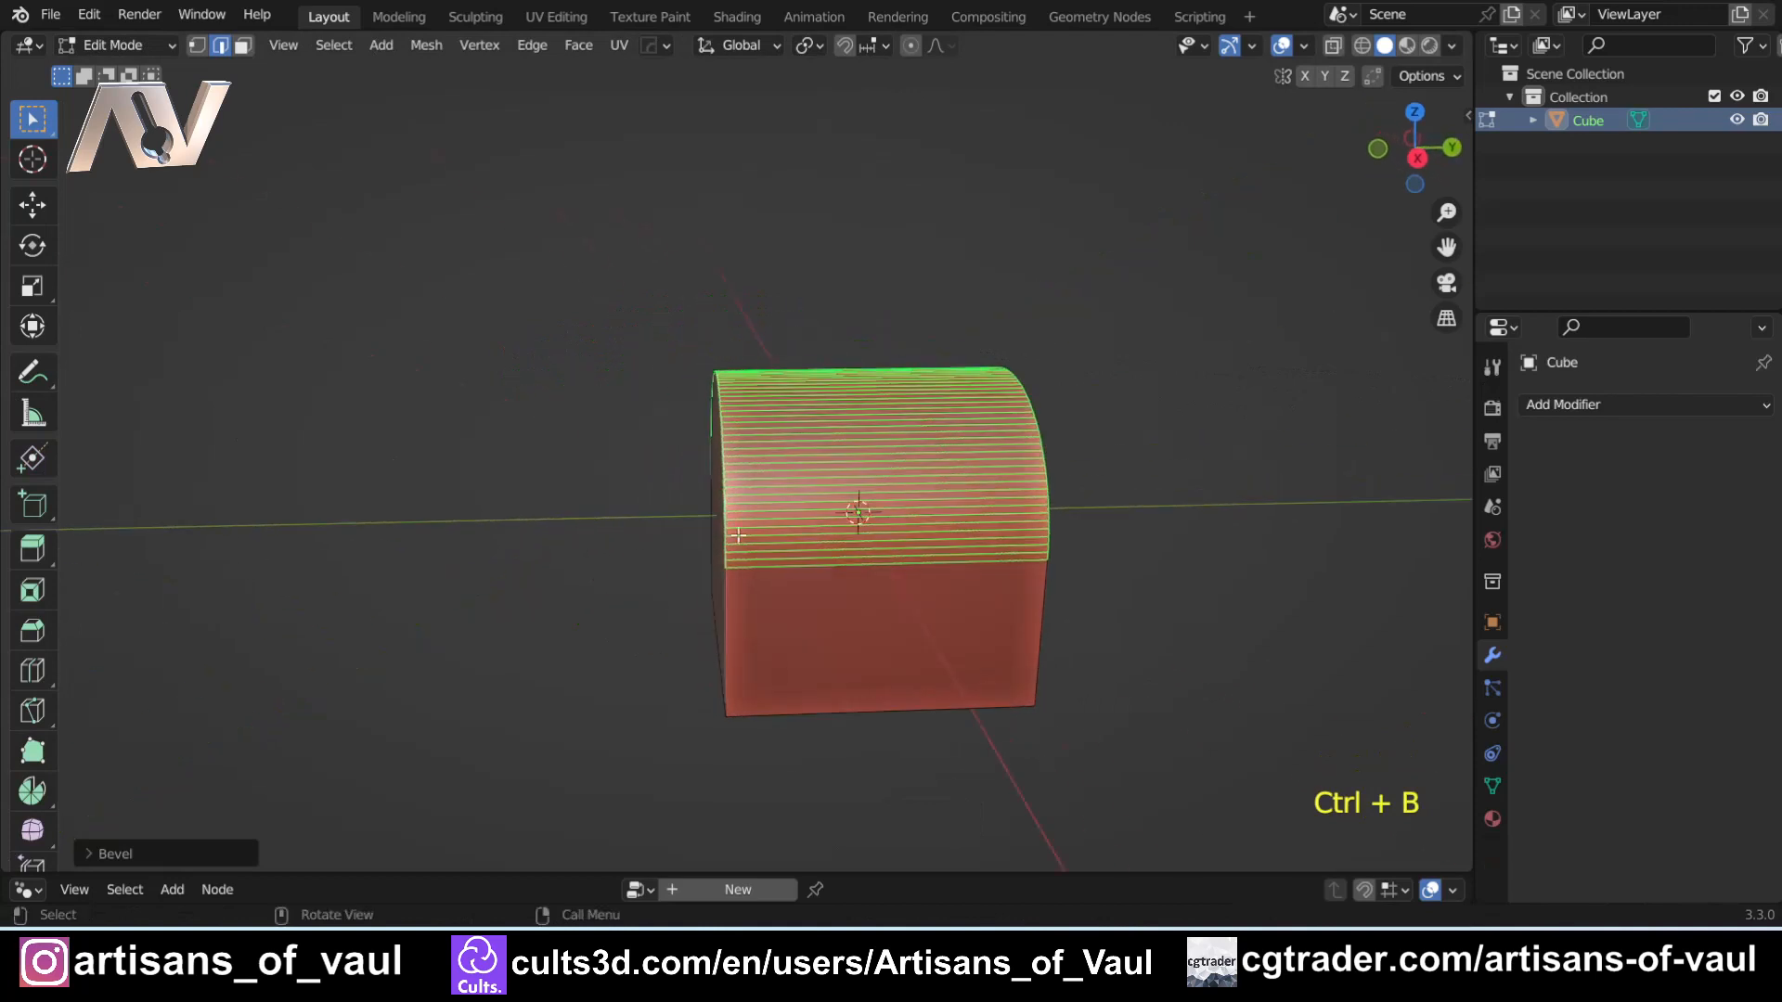
- Stretch the rounded-top block along the Y axis in object mode into a long bar
{"action": "key", "text": "Tab"}
{"action": "key", "text": "s"}
{"action": "key", "text": "y"}
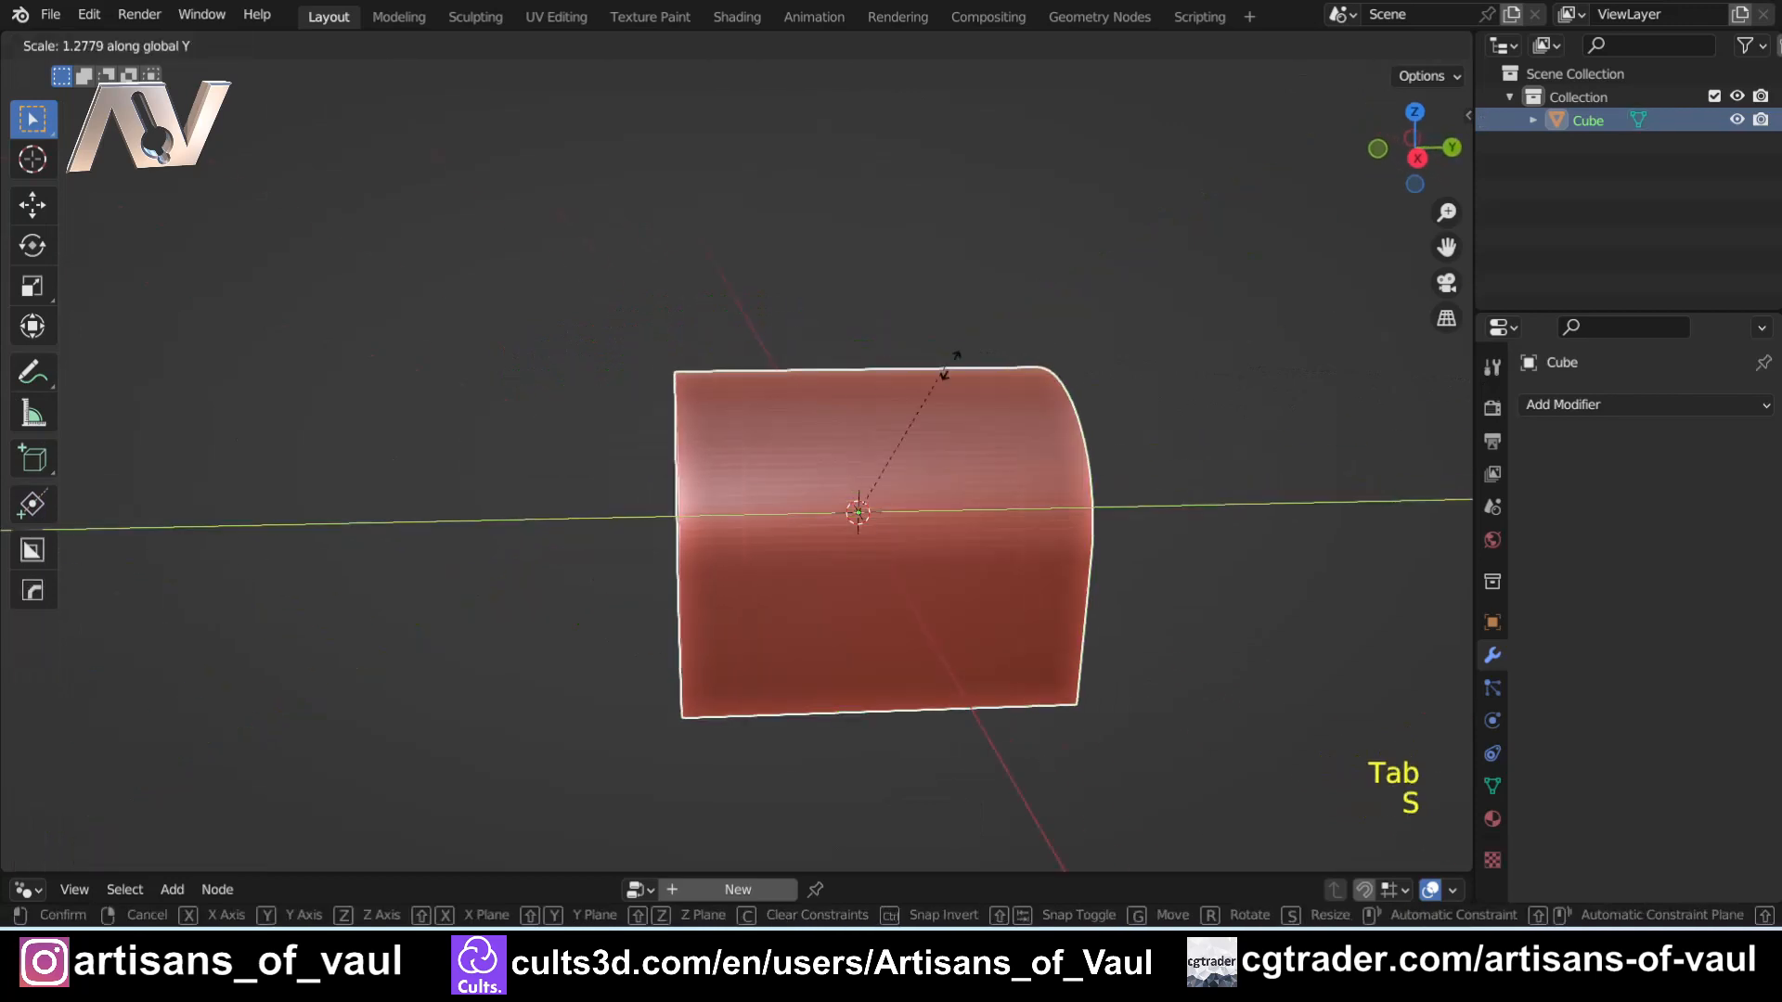
{"action": "left_click", "coordinate": [1204, 262]}
{"action": "middle_click_drag", "start_coordinate": [1205, 261], "coordinate": [1034, 286], "text": "shift"}
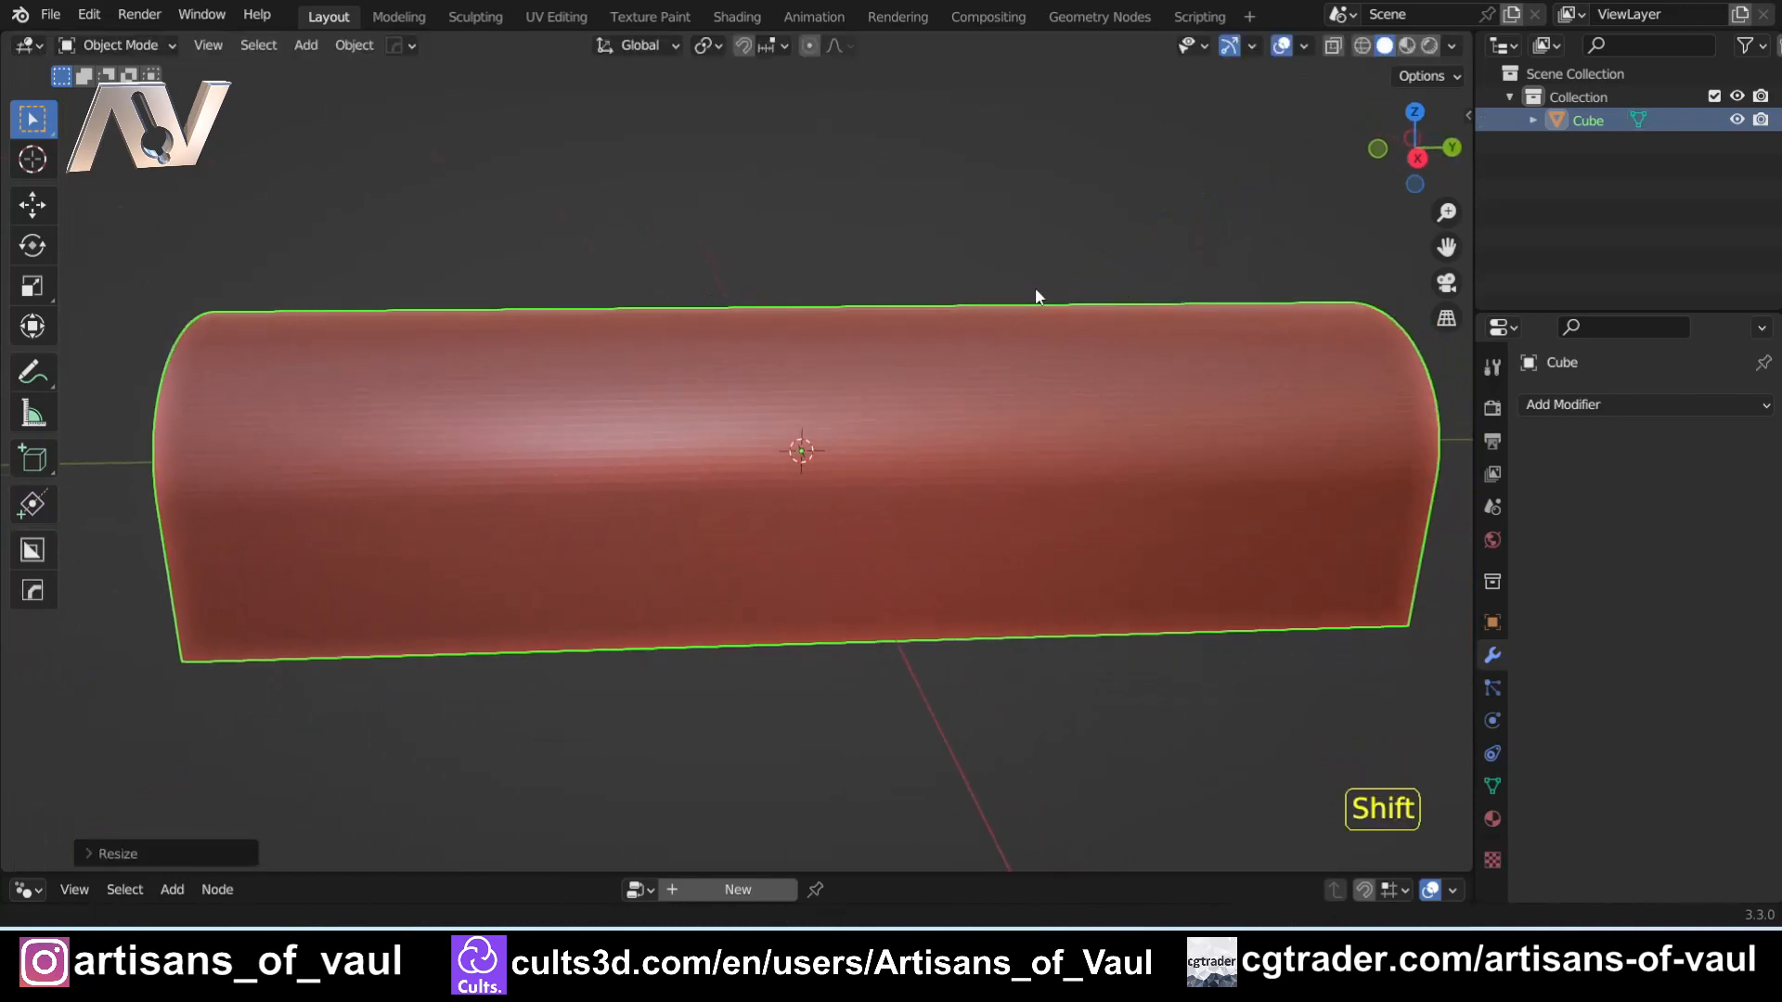
- Run MACHIN3 Clean Up on the bar's whole mesh and return to object mode
{"action": "key", "text": "Tab"}
{"action": "key", "text": "a"}
{"action": "key", "text": "3"}
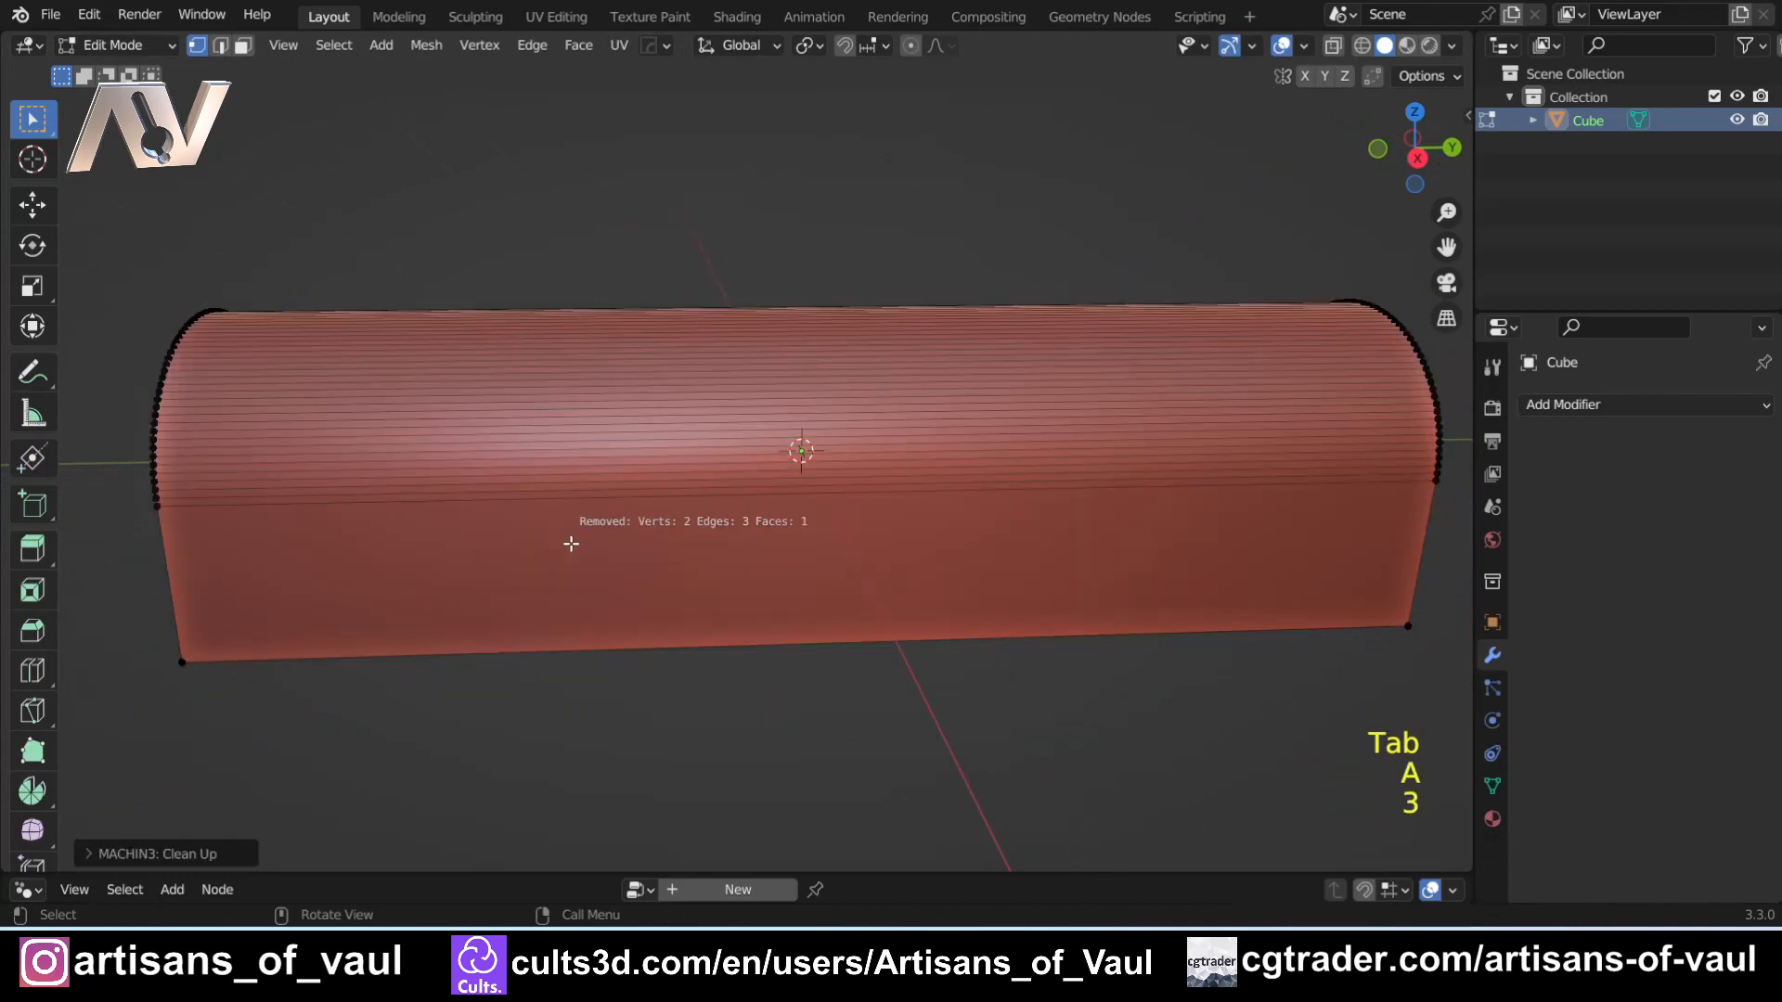
{"action": "key", "text": "Tab"}
- Draw a tall box cut through the bar's top near one end in side view and bevel the cutter's corners
{"action": "key", "text": "KP_3"}
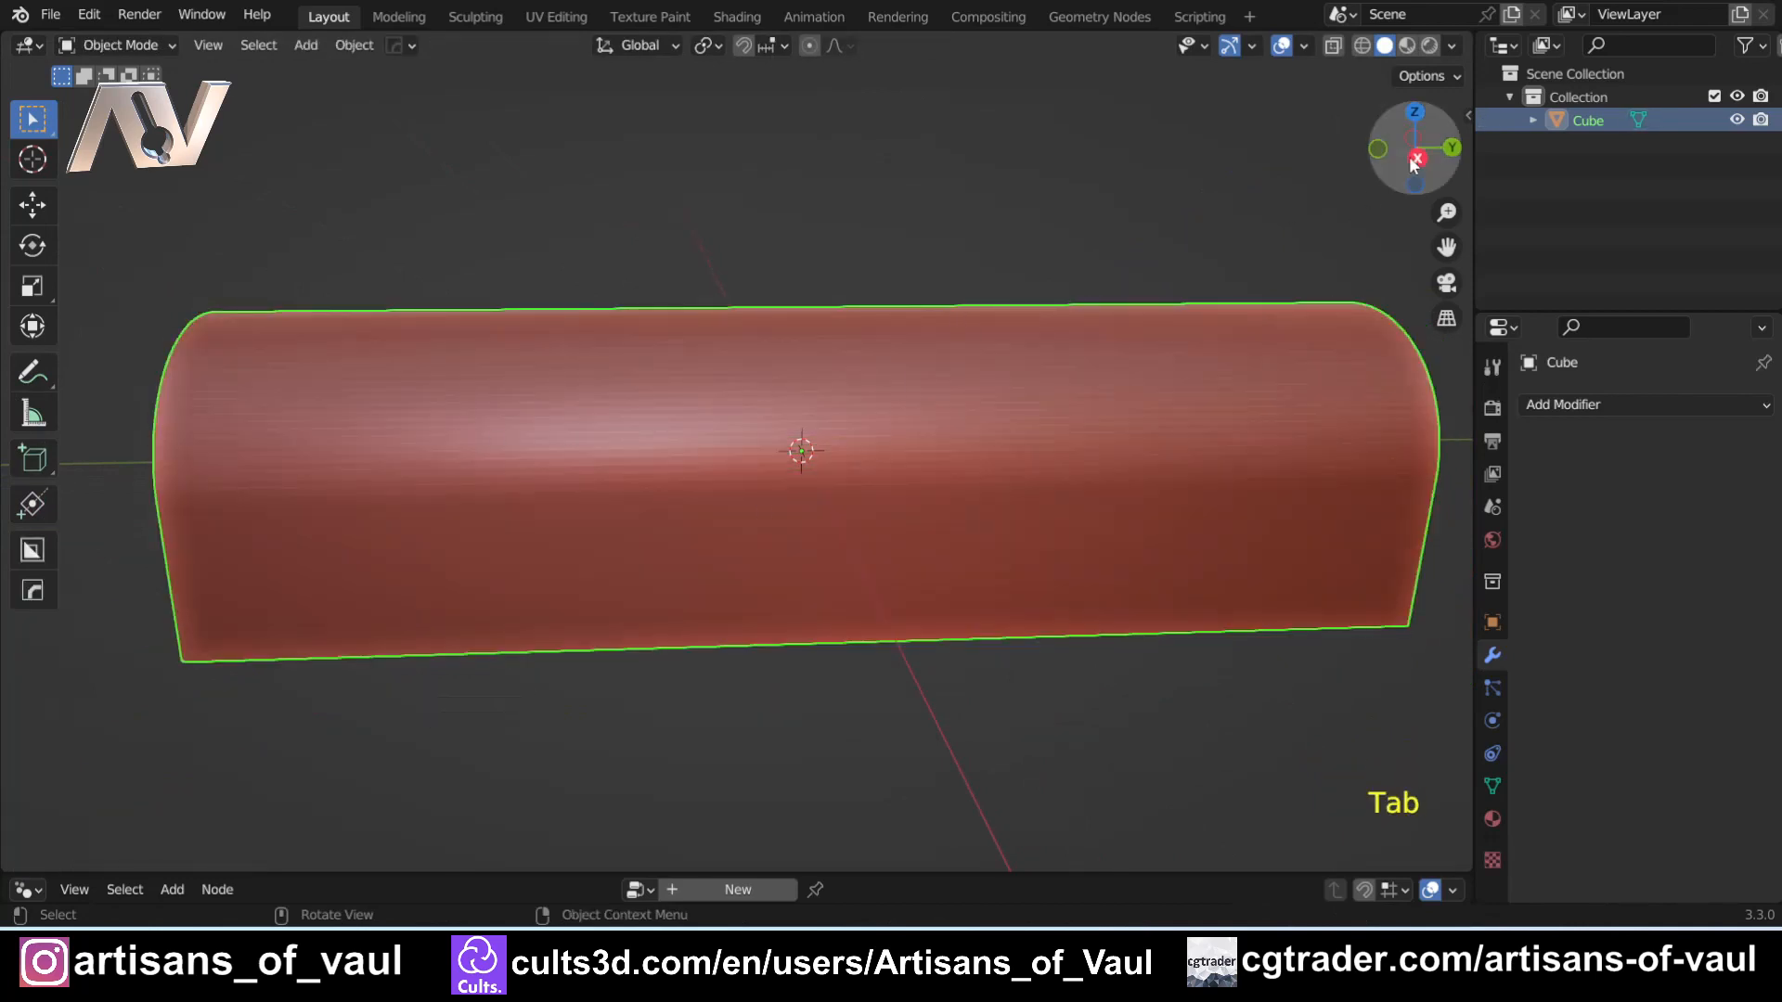
{"action": "key", "text": "alt+w"}
{"action": "mouse_move", "coordinate": [460, 575]}
{"action": "left_mouse_down"}
{"action": "mouse_move", "coordinate": [563, 311]}
{"action": "mouse_move", "coordinate": [565, 248]}
{"action": "left_mouse_up"}
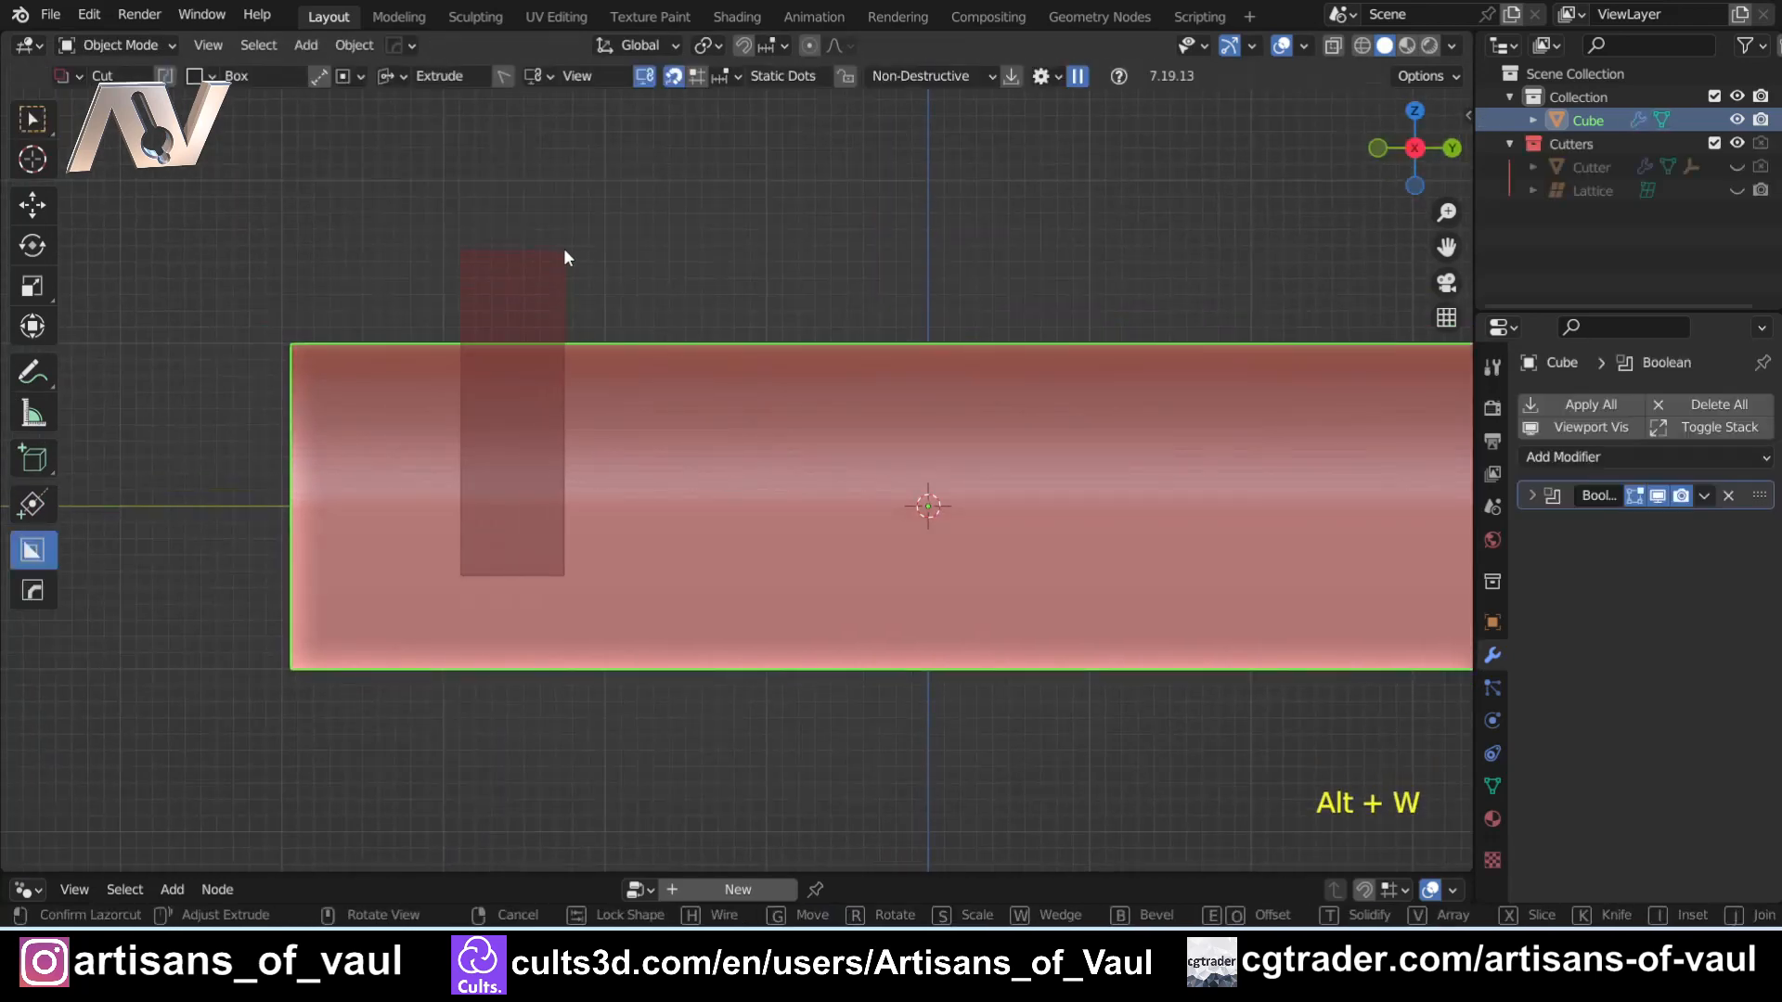
{"action": "middle_click_drag", "start_coordinate": [565, 248], "coordinate": [386, 280]}
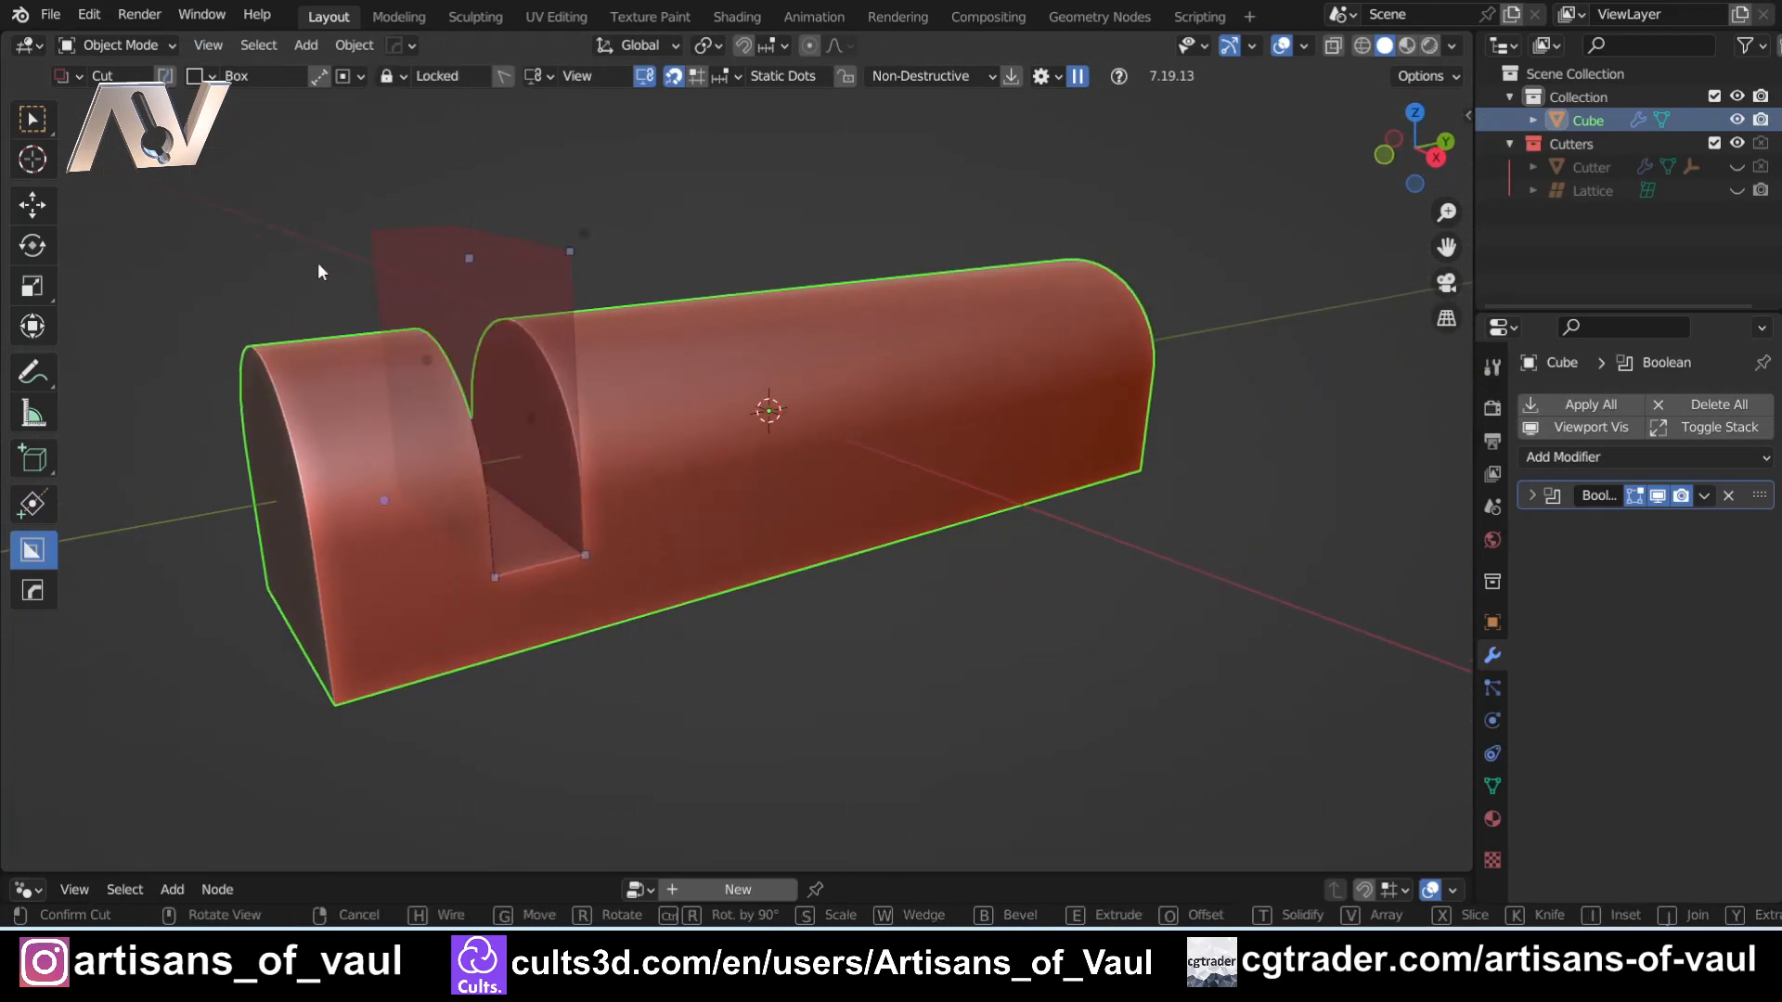
{"action": "key", "text": "b"}
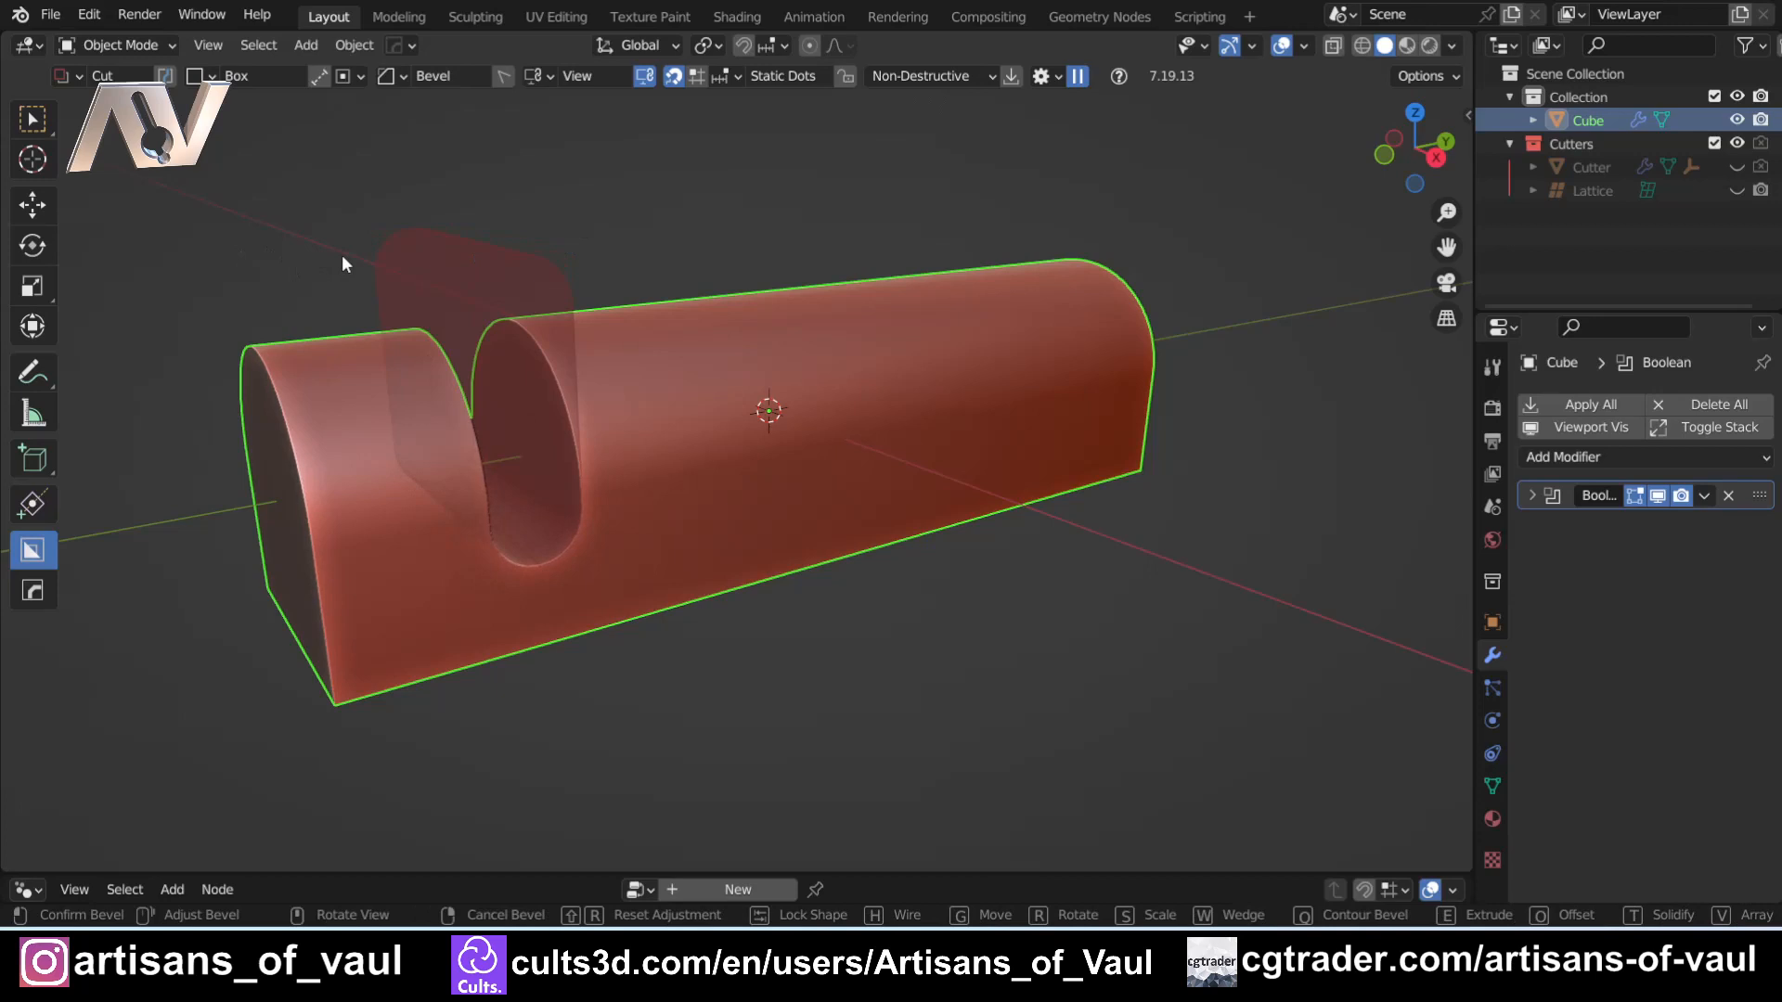
- Array the cutter into five copies along the bar and make the cut a solidified inset
{"action": "key", "text": "v"}
{"action": "key", "text": "i"}
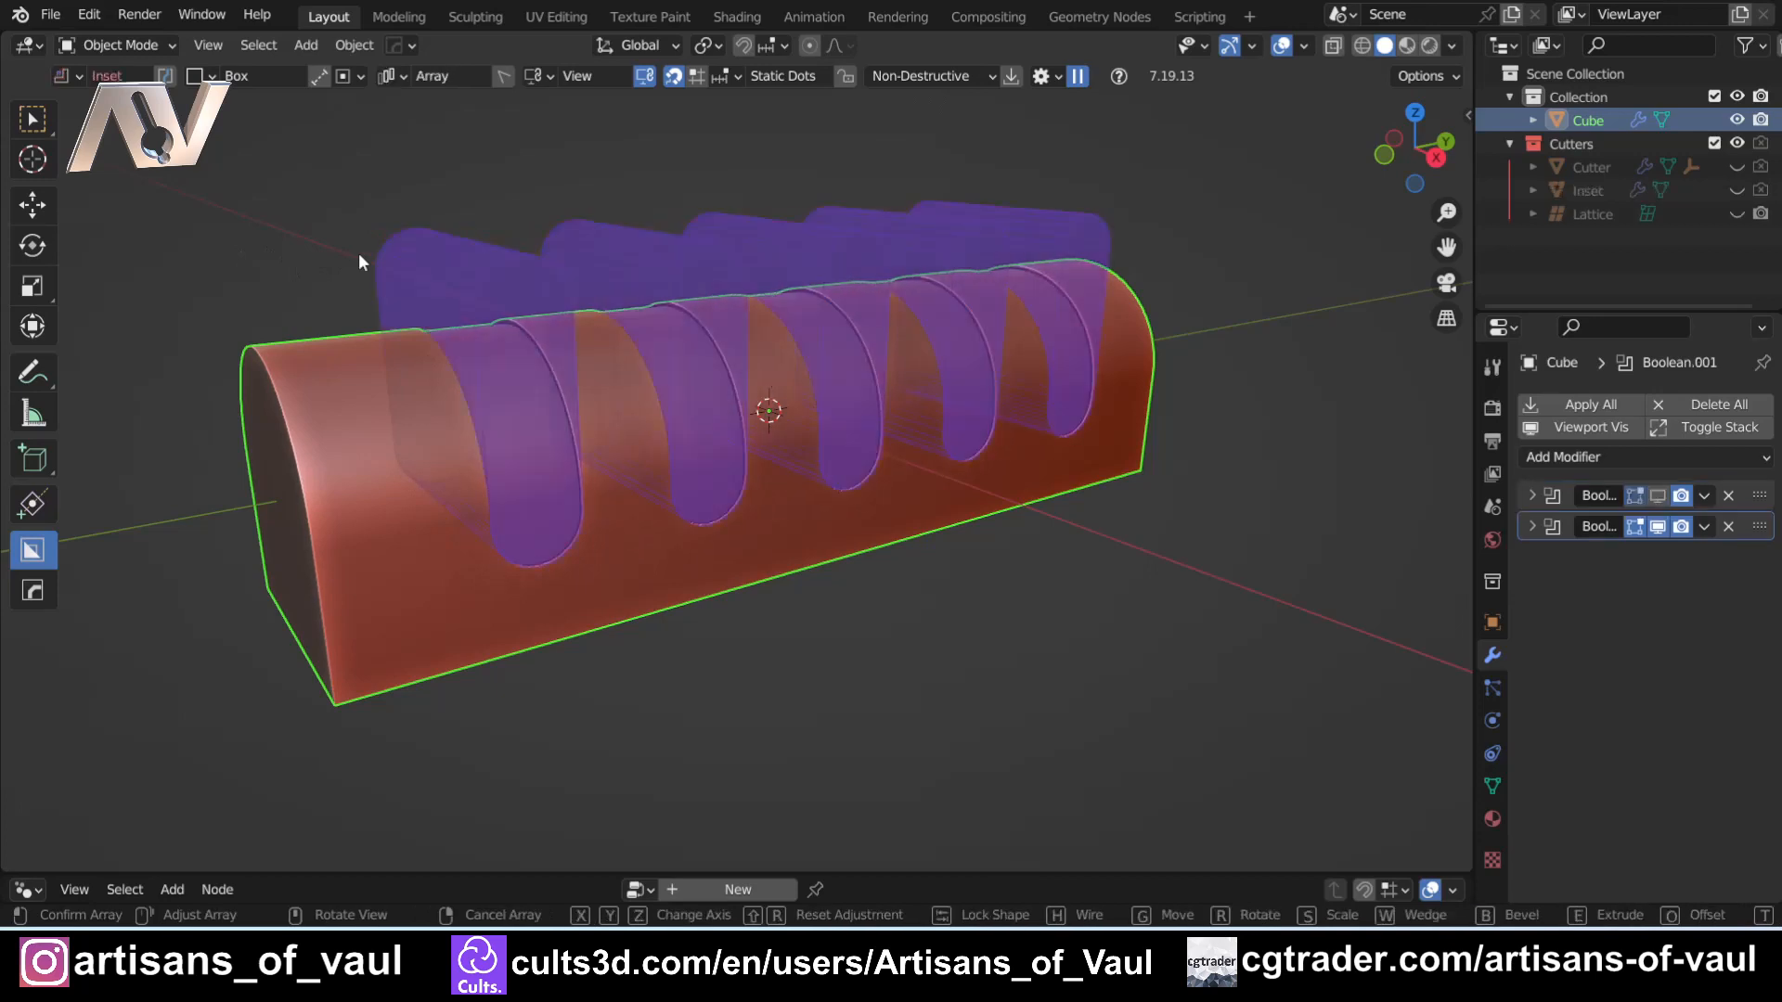
{"action": "key", "text": "t"}
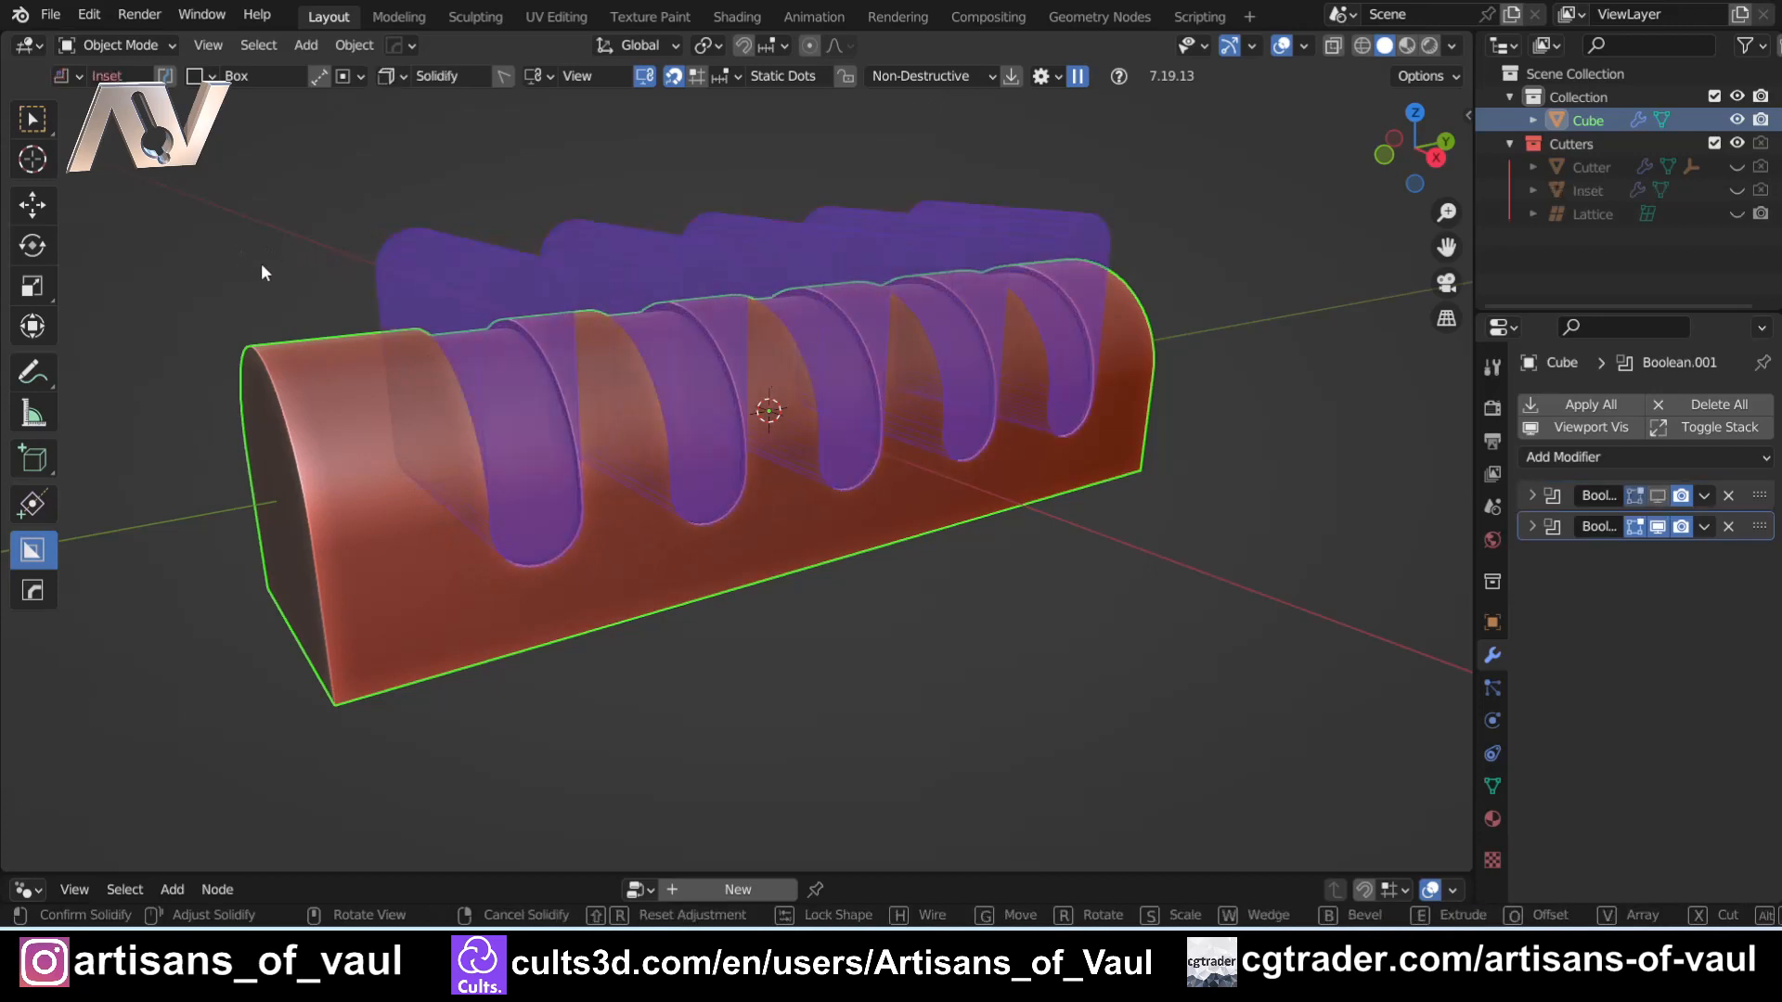
{"action": "left_click", "coordinate": [116, 309]}
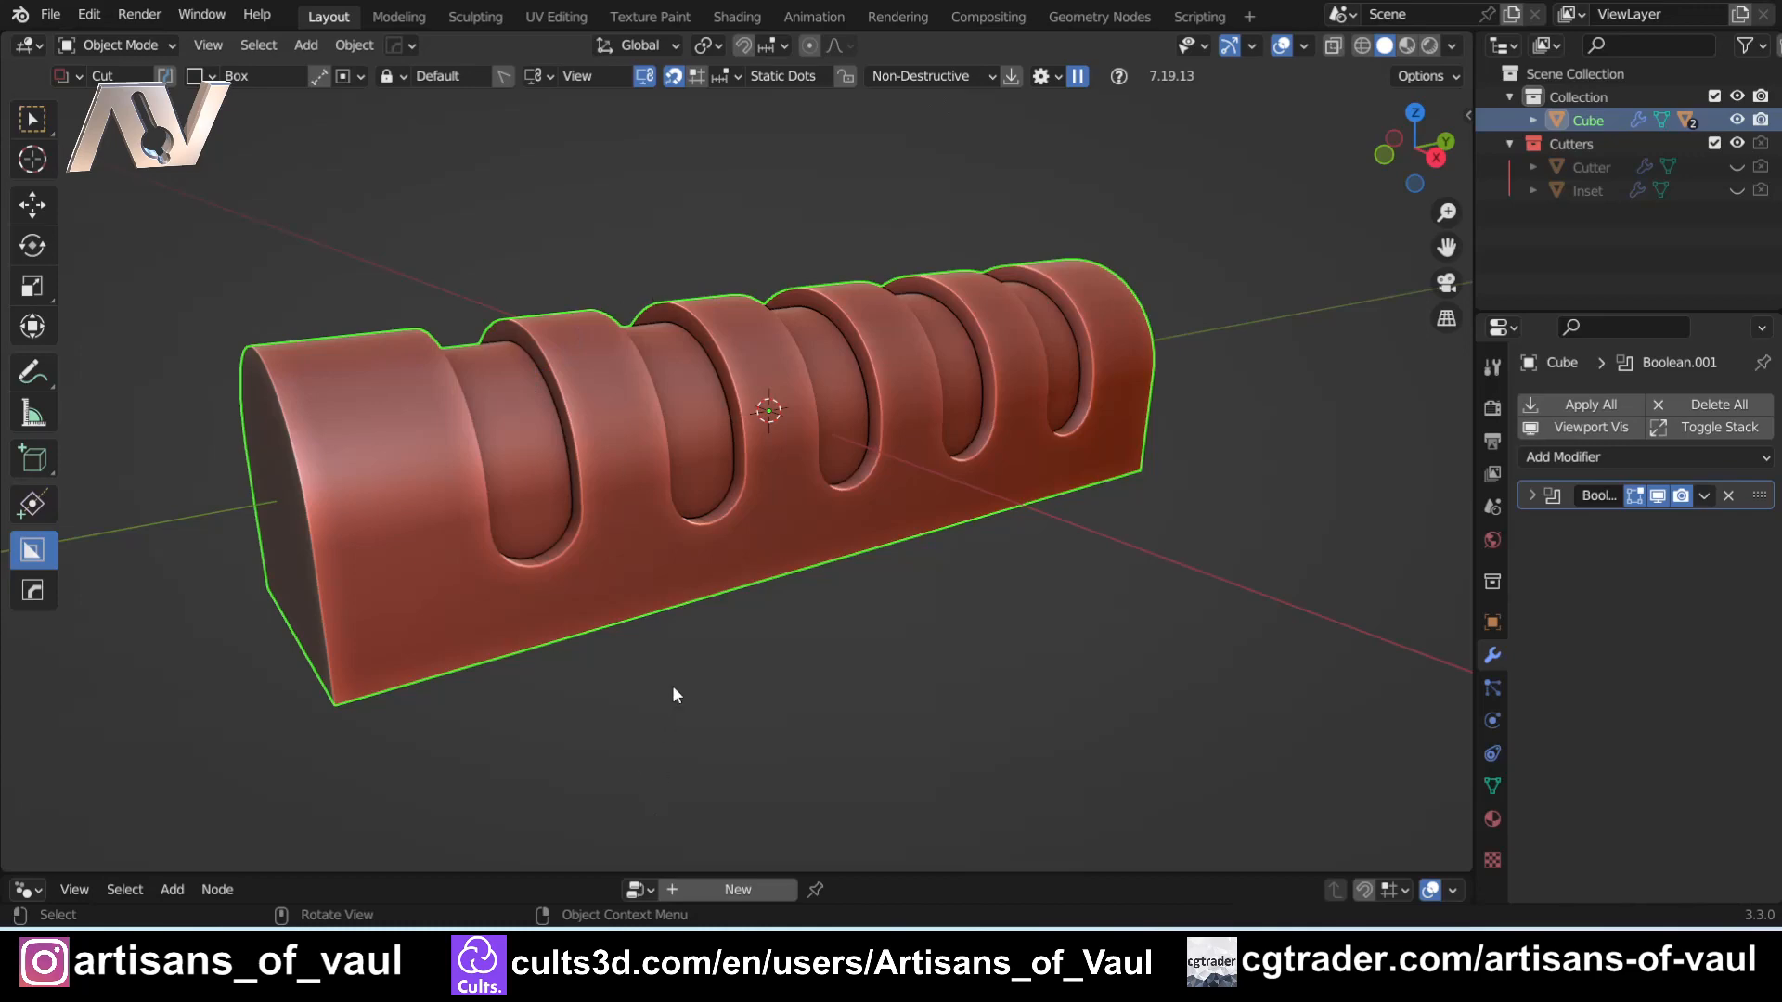
- Return to the selection tool and delete the grooved bar
{"action": "key", "text": "w"}
{"action": "key", "text": "End"}
{"action": "key", "text": "Delete"}
{"action": "middle_click_drag", "start_coordinate": [815, 598], "coordinate": [785, 486]}
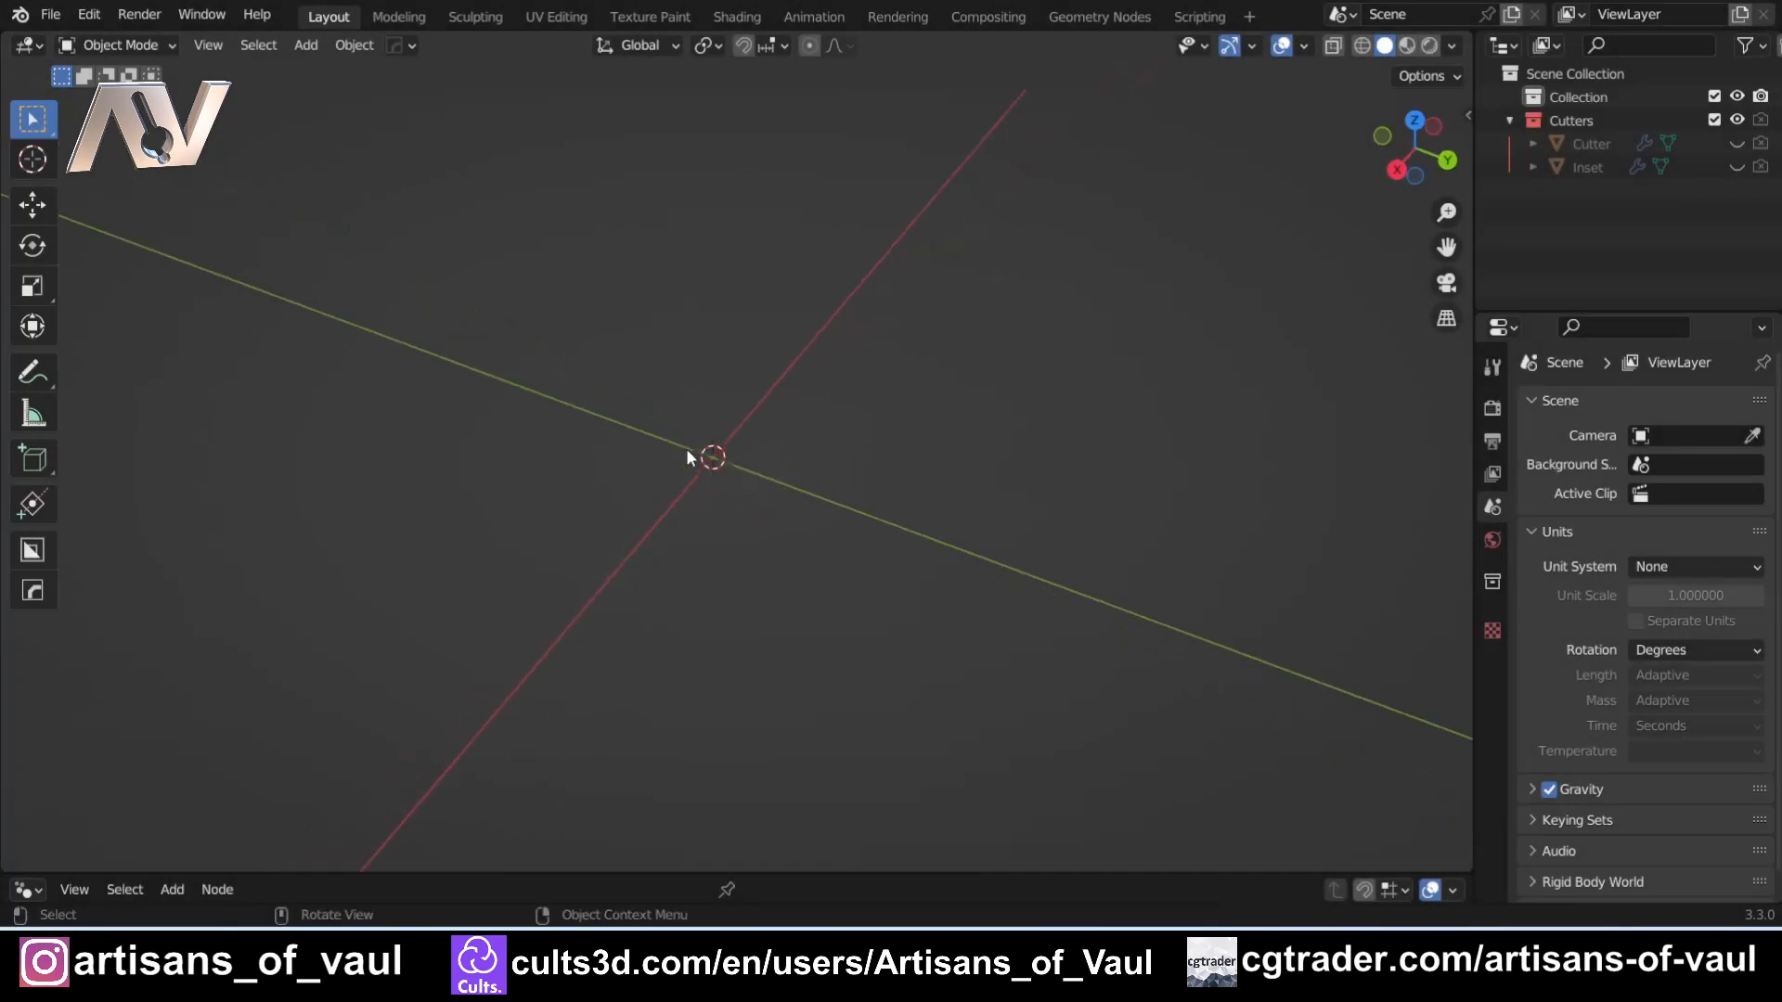
- Add a mesh cube and enlarge it in X and Y only, forming a flat square slab
{"action": "key", "text": "shift+a"}
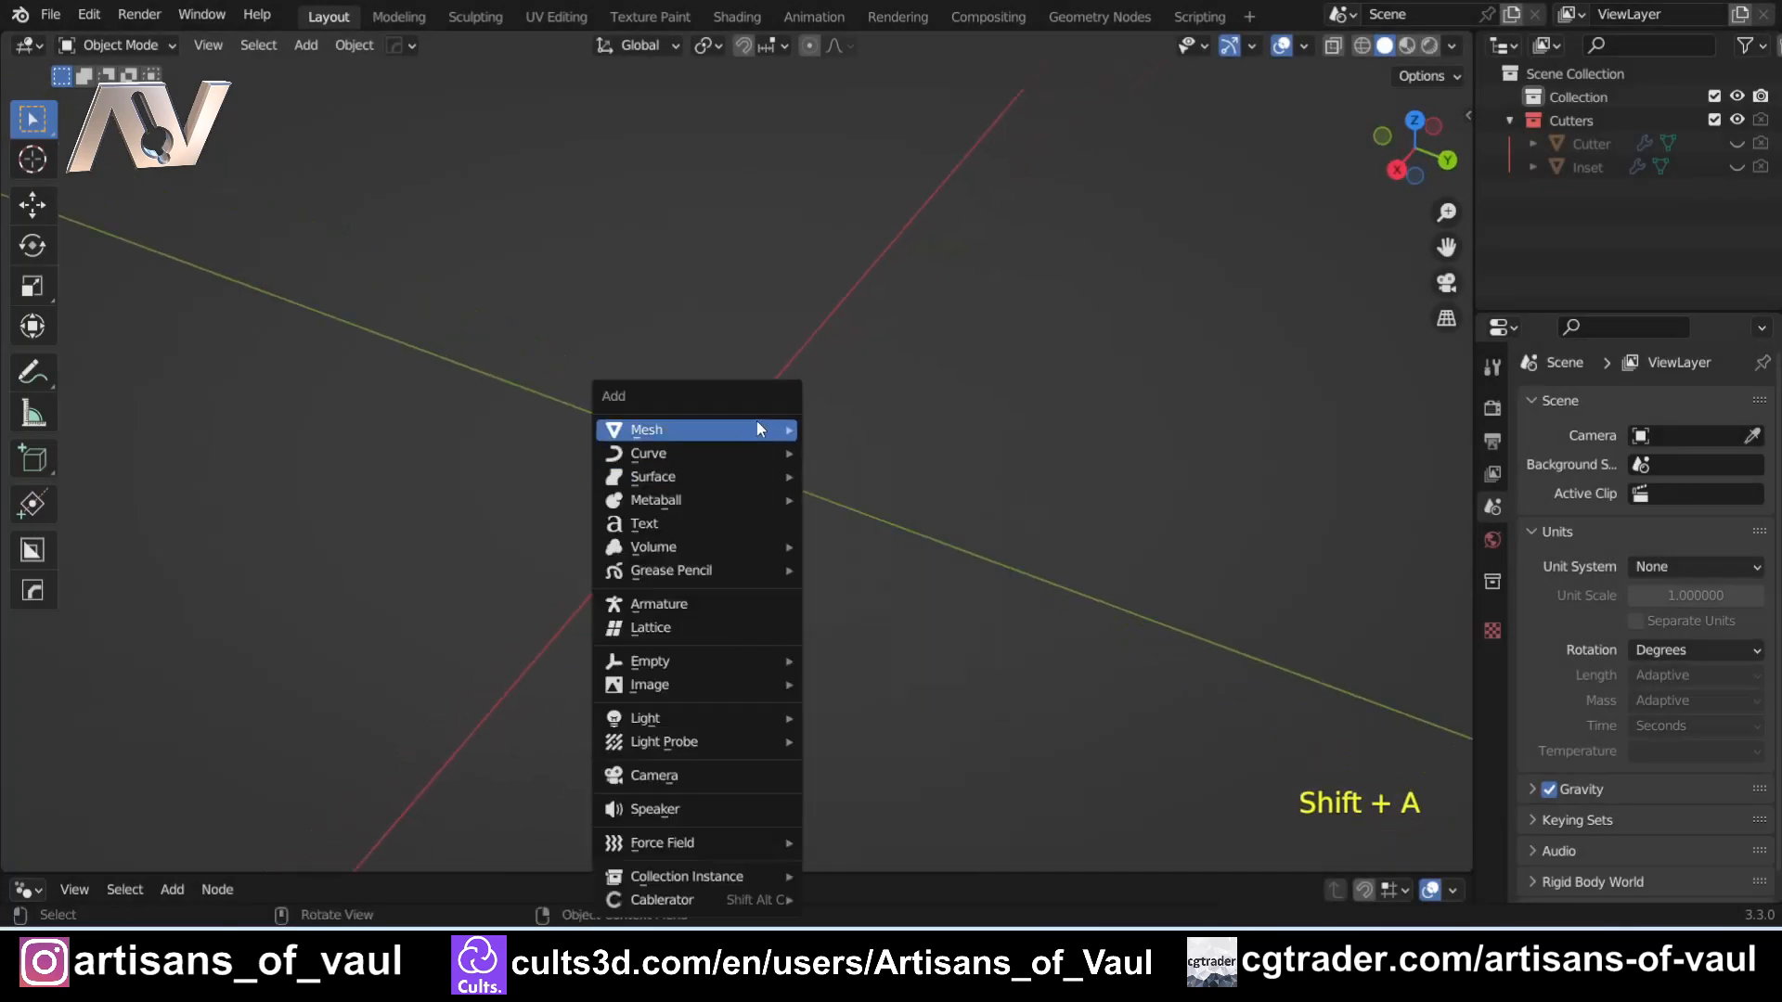
{"action": "mouse_move", "coordinate": [756, 427]}
{"action": "left_click", "coordinate": [911, 482]}
{"action": "middle_click_drag", "start_coordinate": [912, 482], "coordinate": [859, 505]}
{"action": "key", "text": "s"}
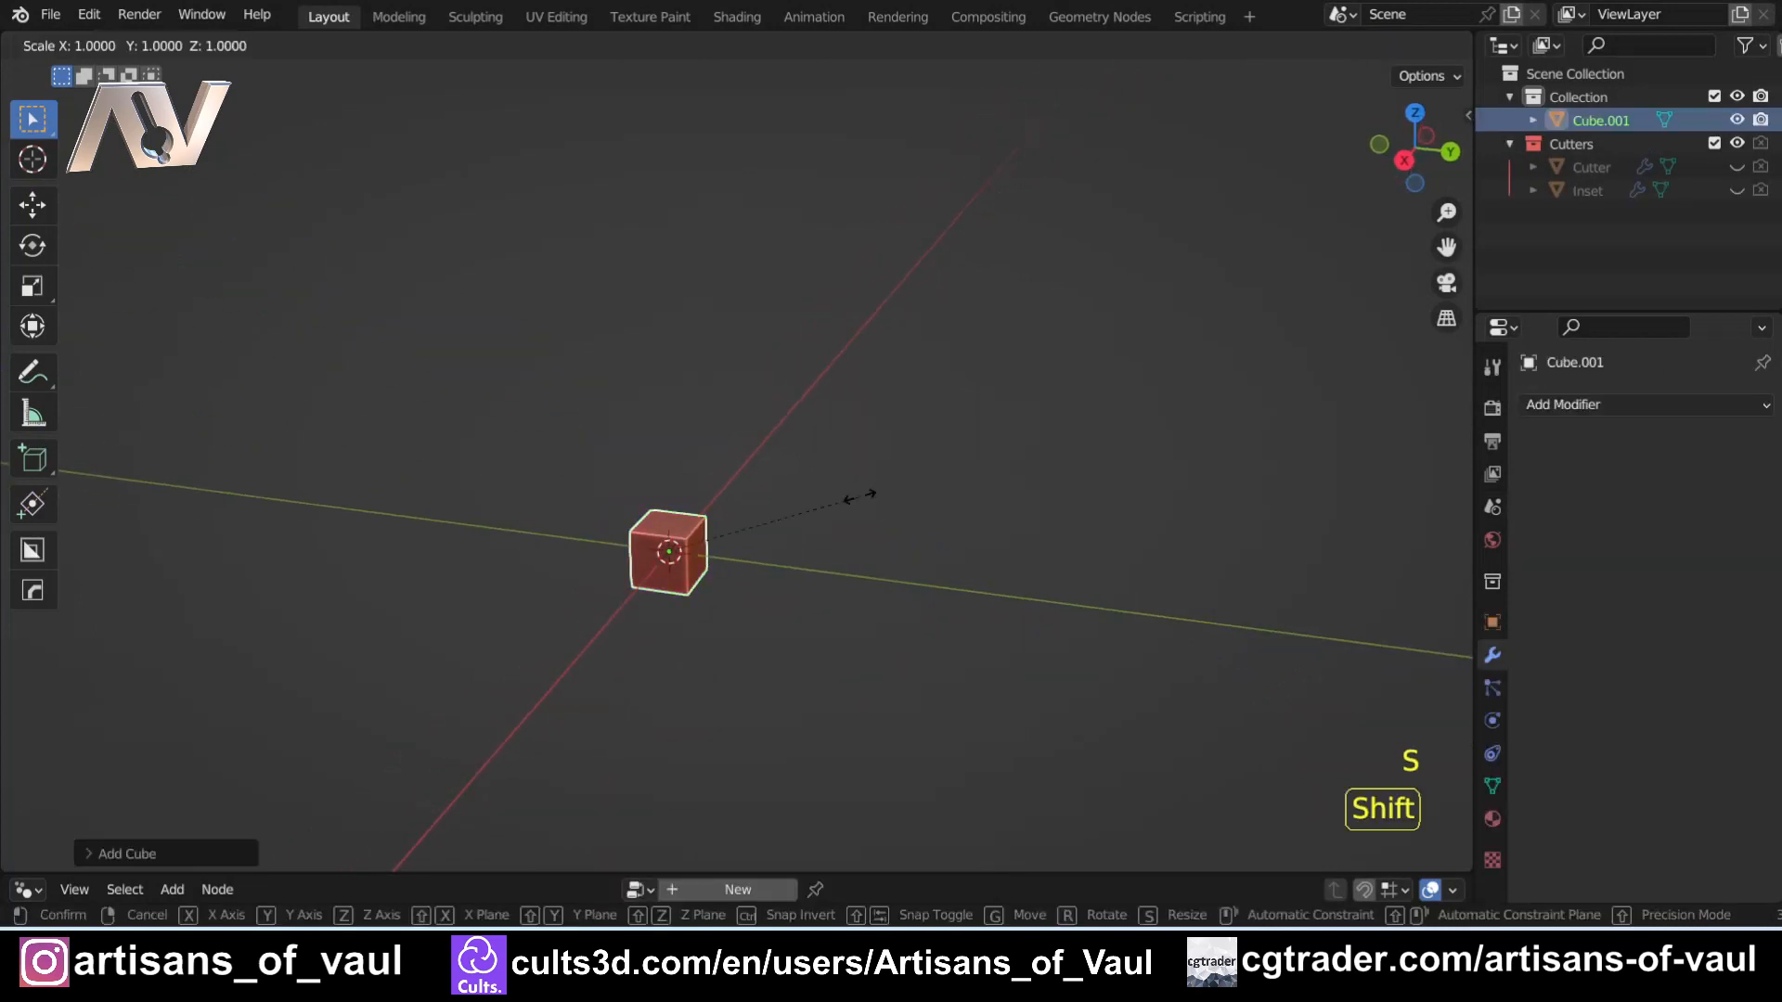
{"action": "key", "text": "shift+z"}
{"action": "left_click", "coordinate": [451, 570]}
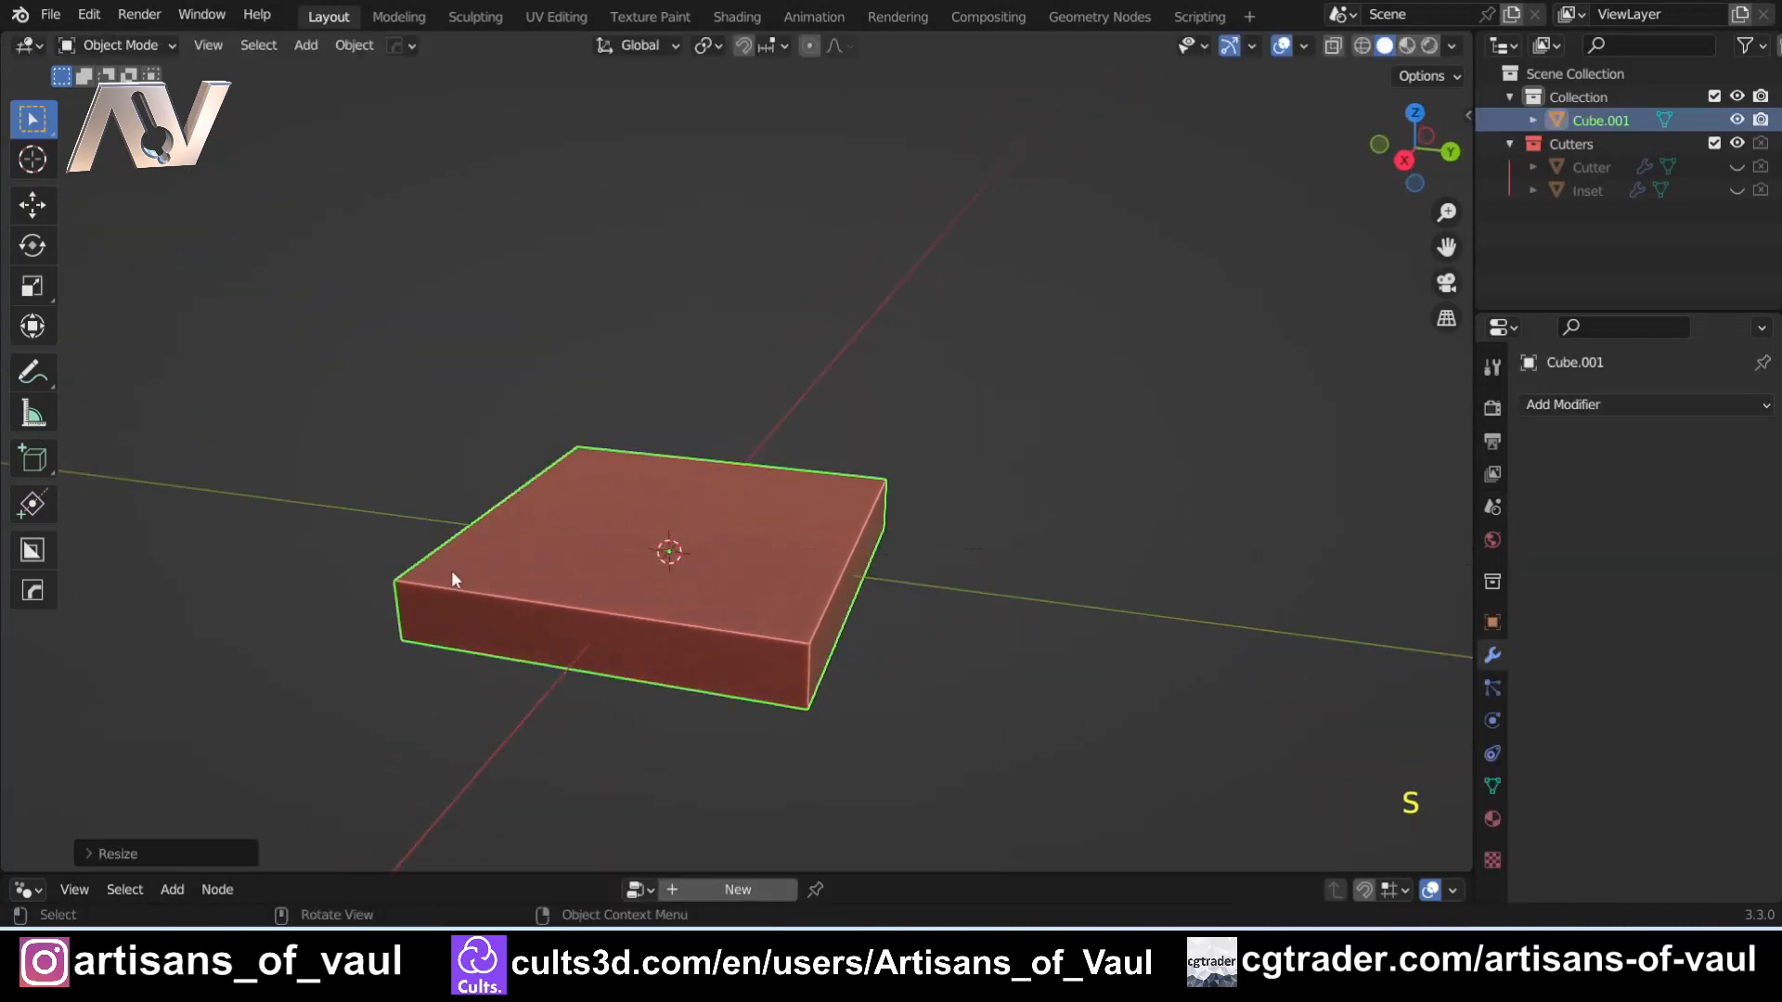
- Stretch the square slab along the Y axis into a long rectangular slab
{"action": "scroll", "coordinate": [451, 570], "scroll_direction": "down", "scroll_amount": 3}
{"action": "middle_click_drag", "start_coordinate": [412, 567], "coordinate": [711, 572]}
{"action": "key", "text": "s"}
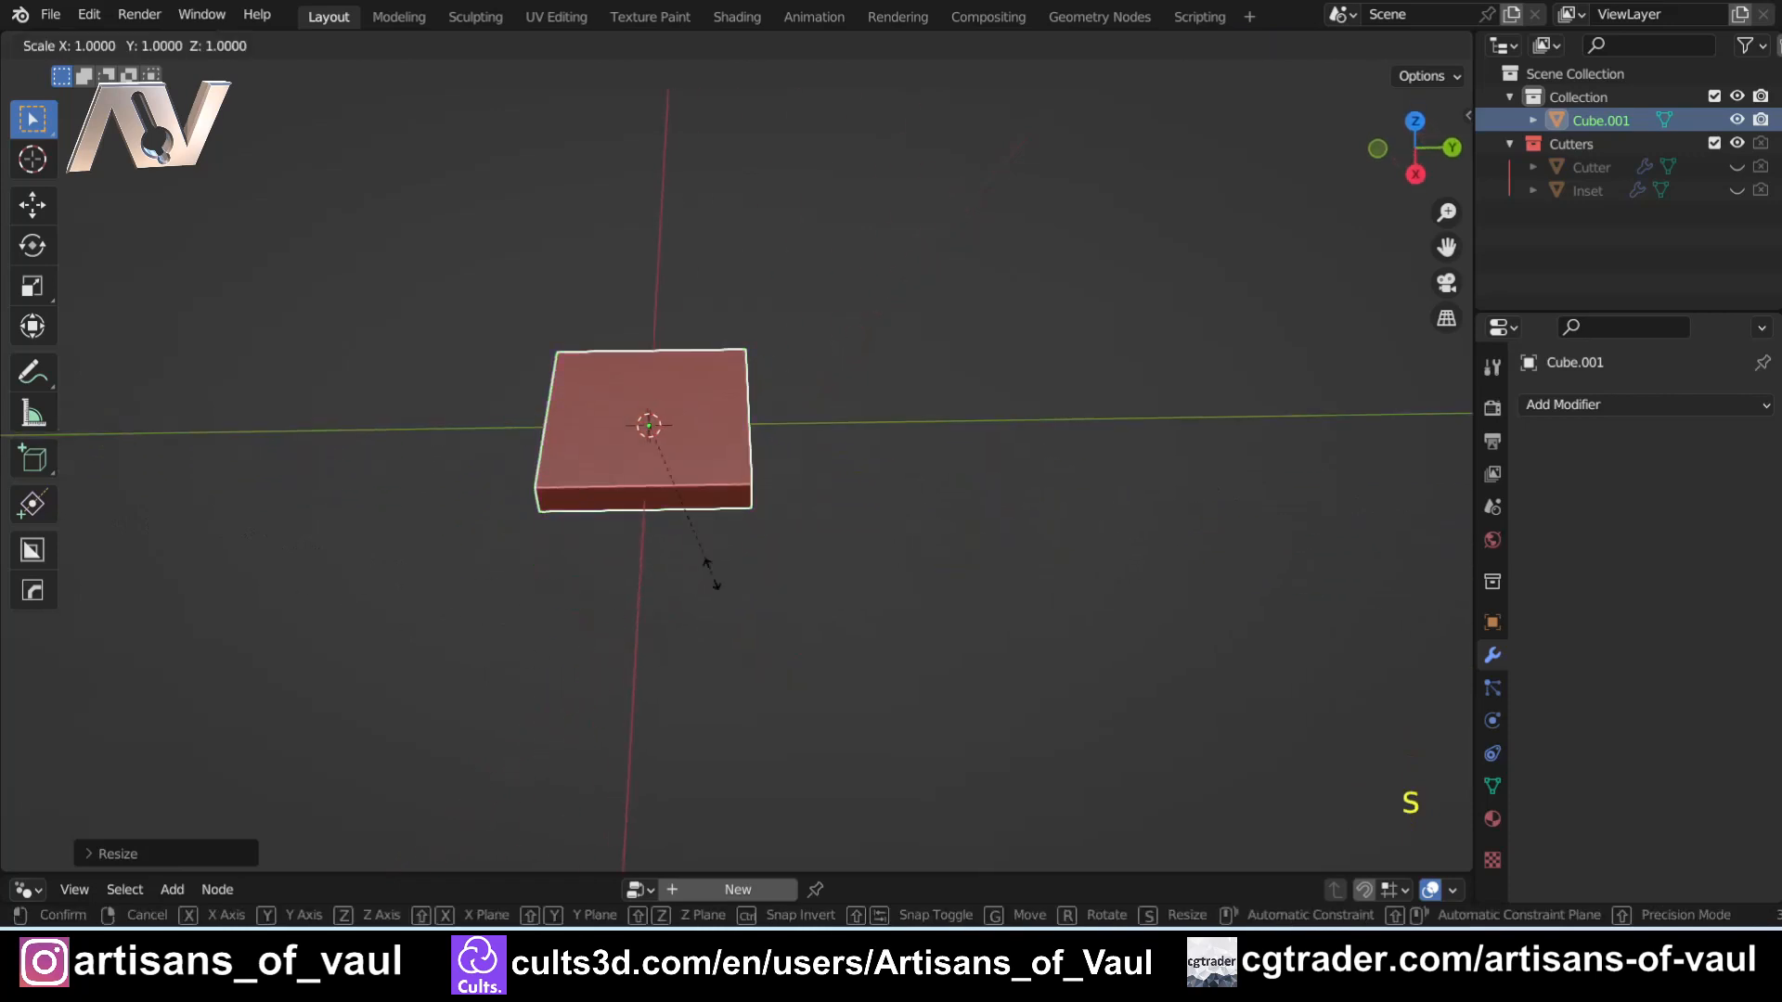
{"action": "key", "text": "y"}
{"action": "left_click", "coordinate": [975, 569]}
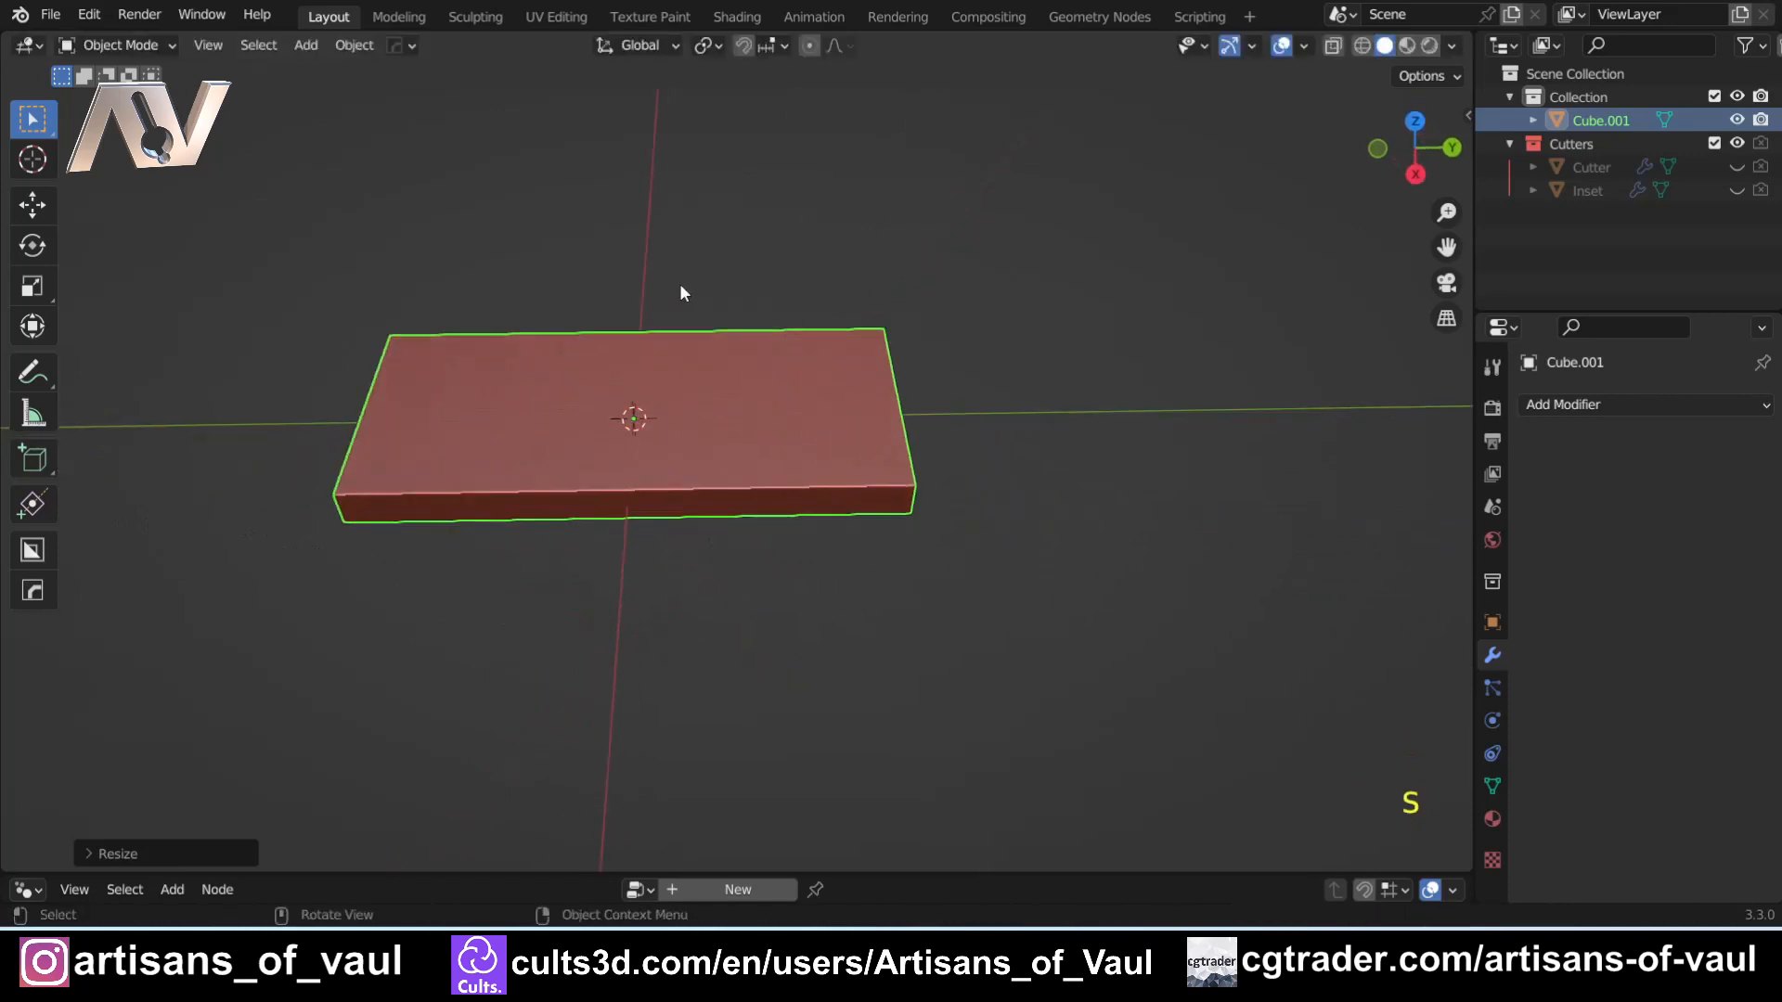
- Add a lengthwise loop cut to the slab in edit mode and slide it toward one long side
{"action": "middle_click_drag", "start_coordinate": [679, 282], "coordinate": [1025, 594]}
{"action": "key", "text": "Tab"}
{"action": "left_click", "coordinate": [1192, 599]}
{"action": "scroll", "coordinate": [896, 627], "scroll_direction": "up", "scroll_amount": 2}
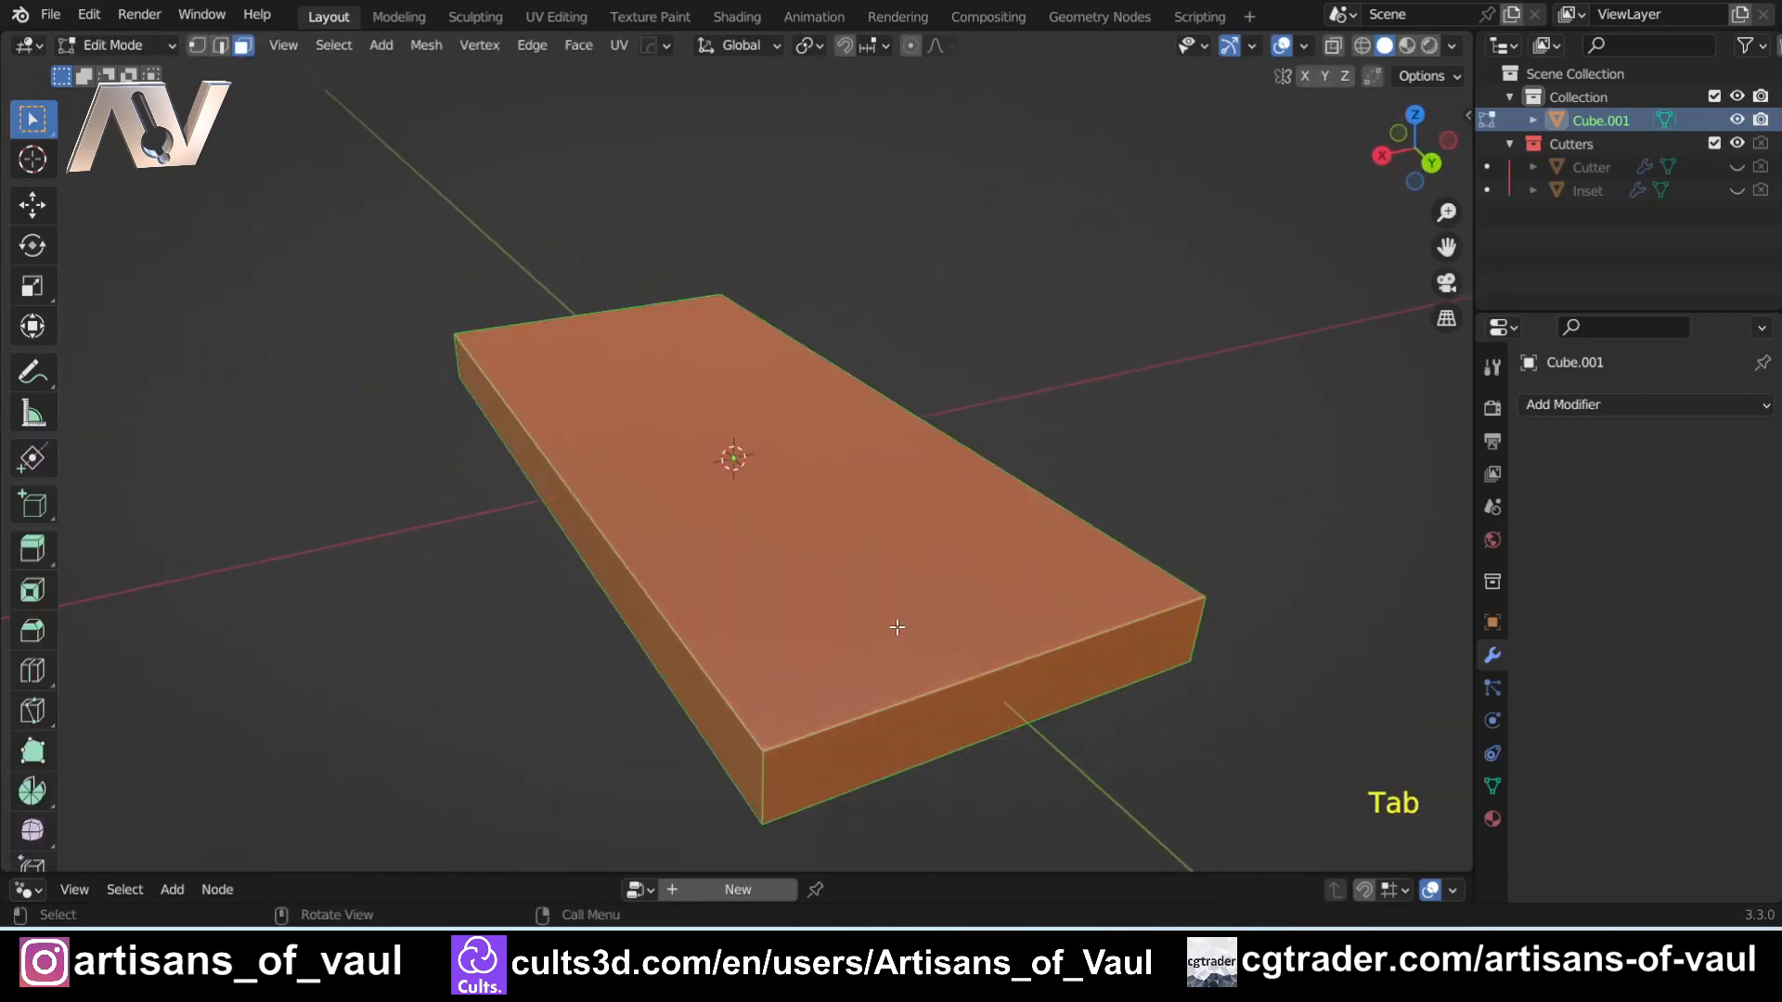
{"action": "key", "text": "ctrl+r"}
{"action": "left_click", "coordinate": [900, 670]}
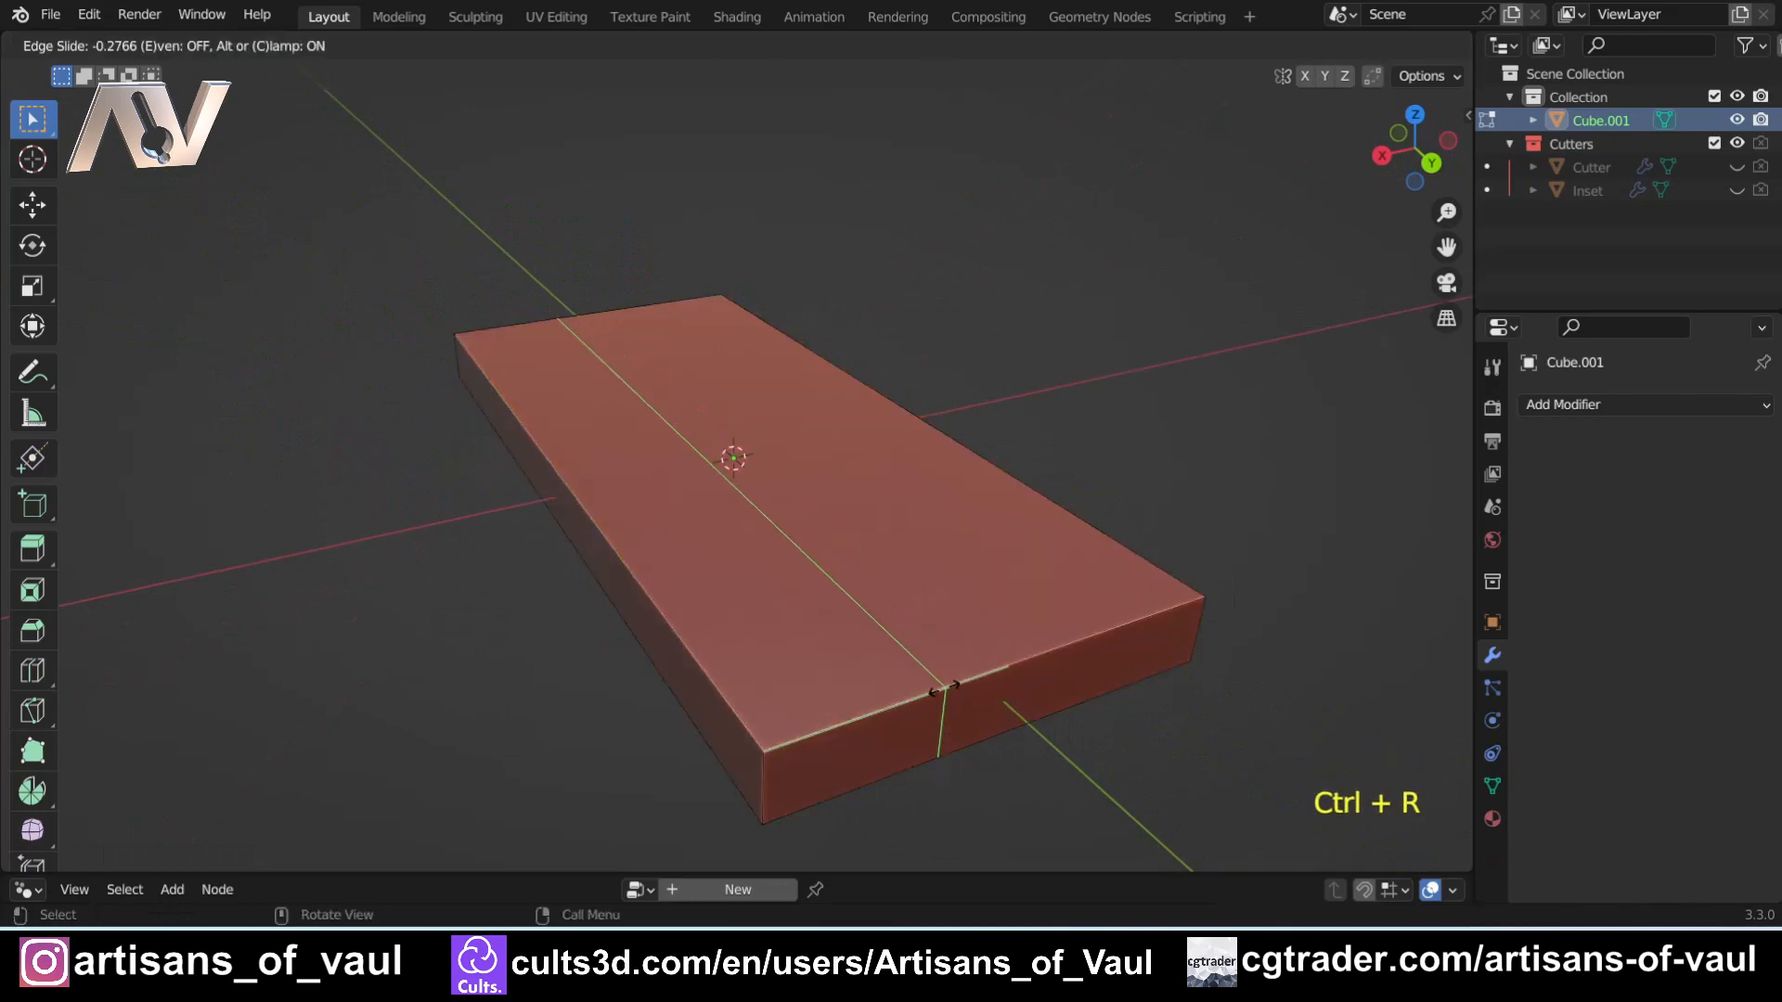
{"action": "left_click", "coordinate": [815, 679]}
- Scale the long side face nearest the loop cut down along Z to taper that edge, then return to object mode
{"action": "middle_click_drag", "start_coordinate": [815, 680], "coordinate": [844, 624]}
{"action": "key", "text": "Tab"}
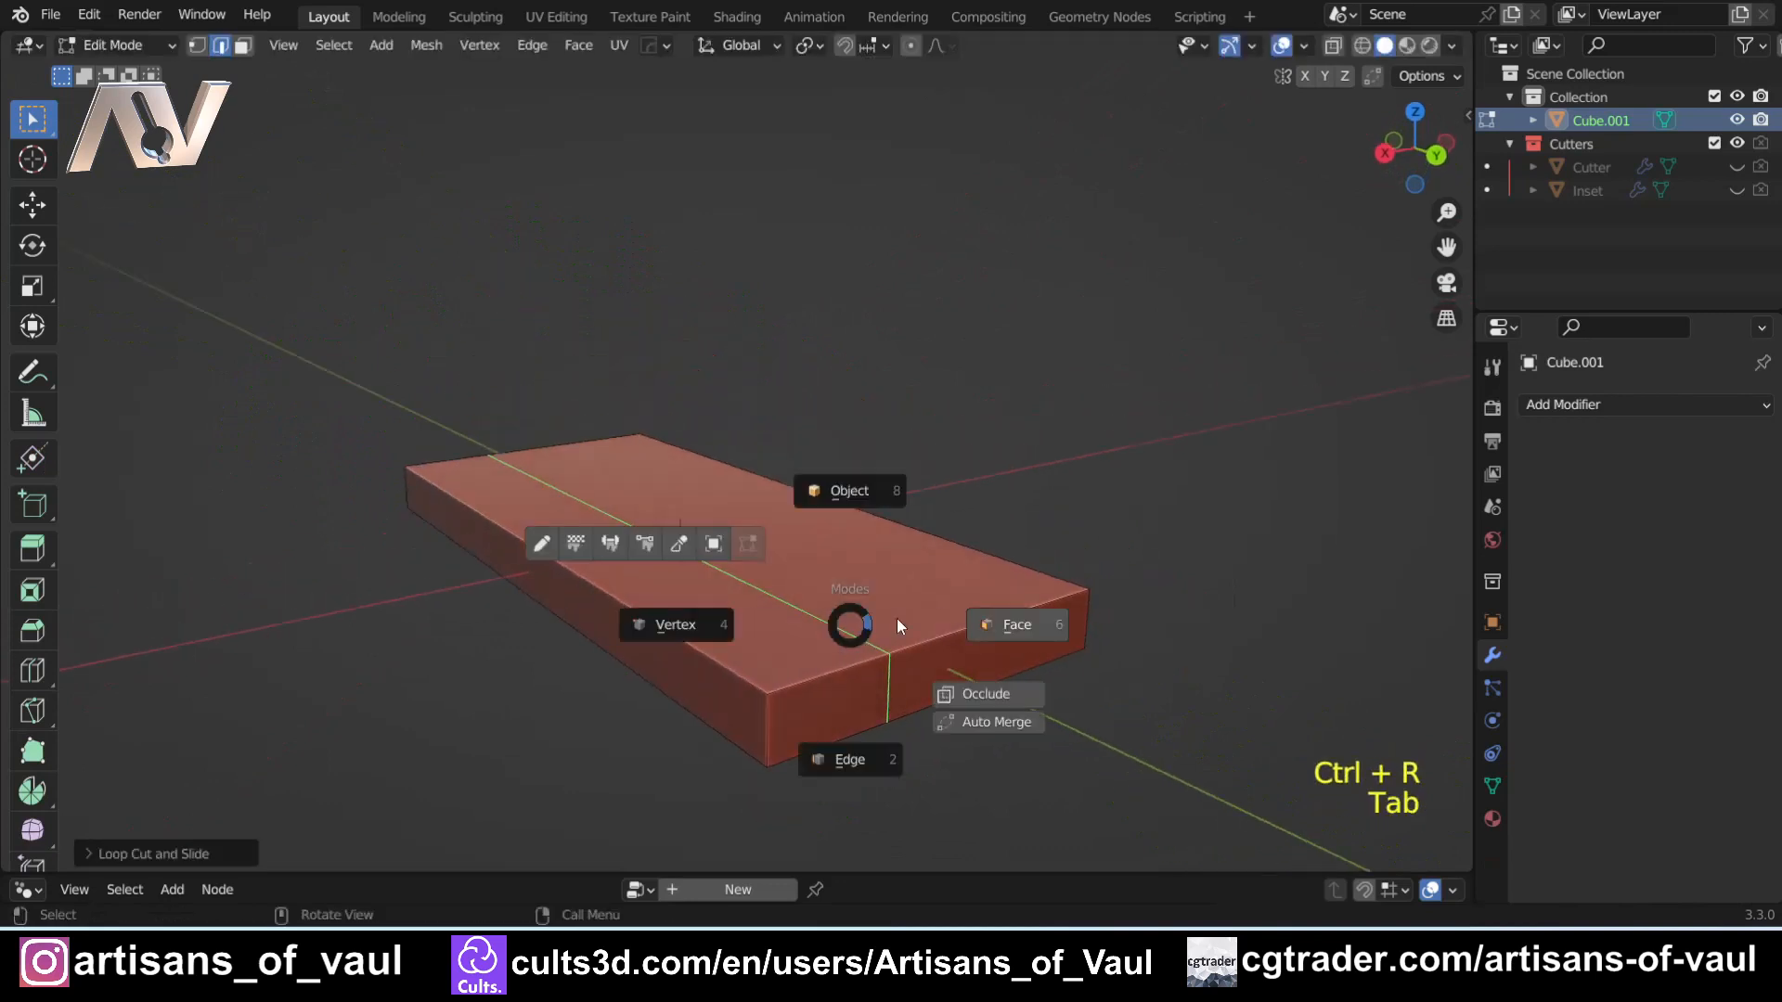
{"action": "left_click", "coordinate": [1010, 621]}
{"action": "left_click", "coordinate": [685, 681]}
{"action": "key", "text": "s"}
{"action": "key", "text": "z"}
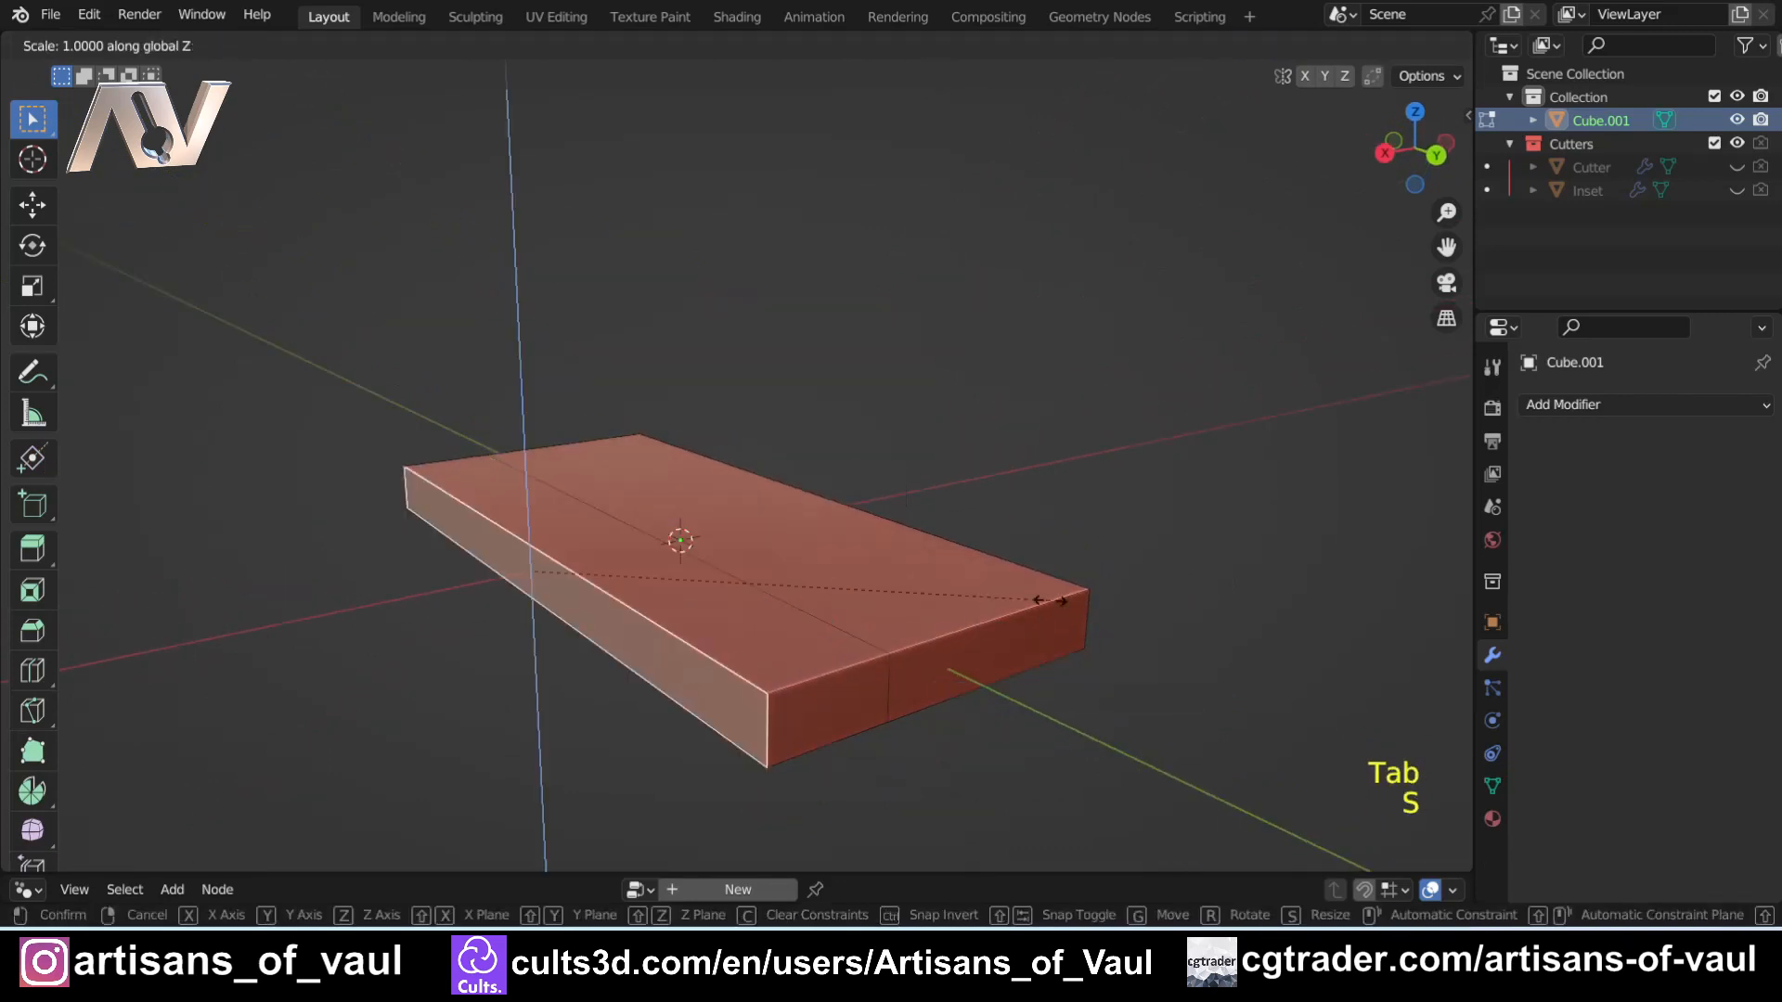
{"action": "left_click", "coordinate": [854, 594]}
{"action": "middle_click_drag", "start_coordinate": [854, 595], "coordinate": [809, 477]}
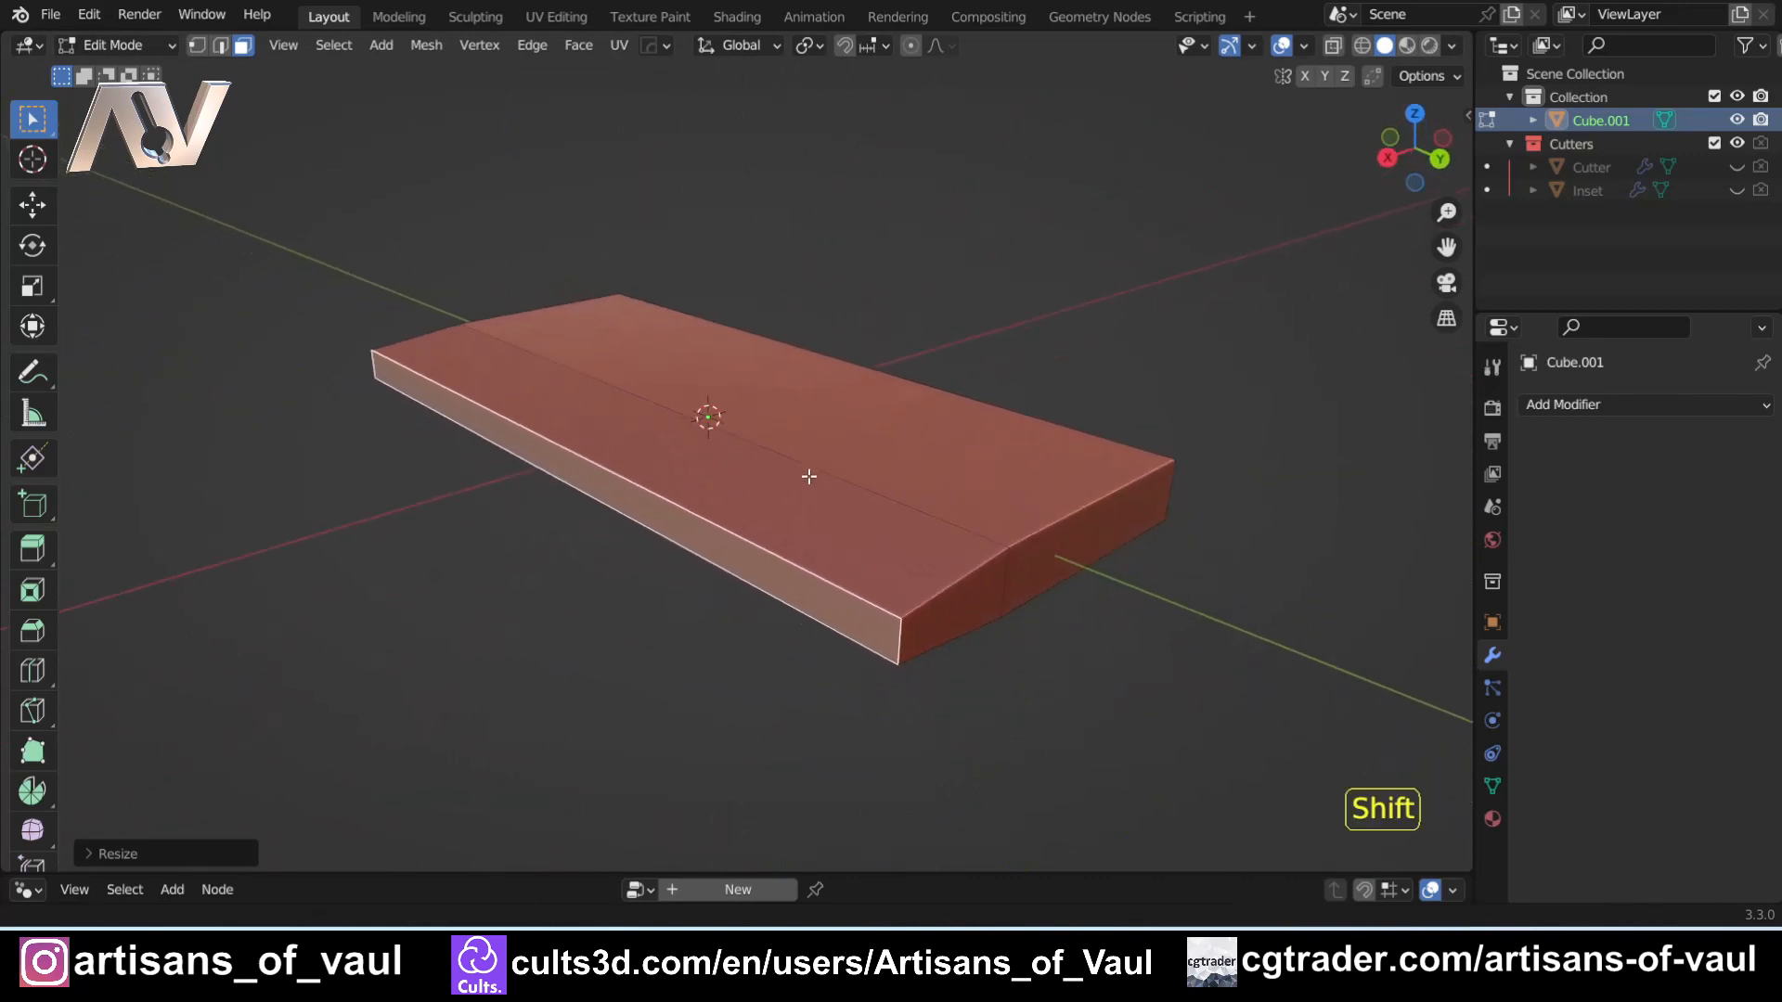
{"action": "scroll", "coordinate": [809, 476], "scroll_direction": "up", "scroll_amount": 1}
{"action": "key", "text": "Tab"}
{"action": "left_click", "coordinate": [873, 285]}
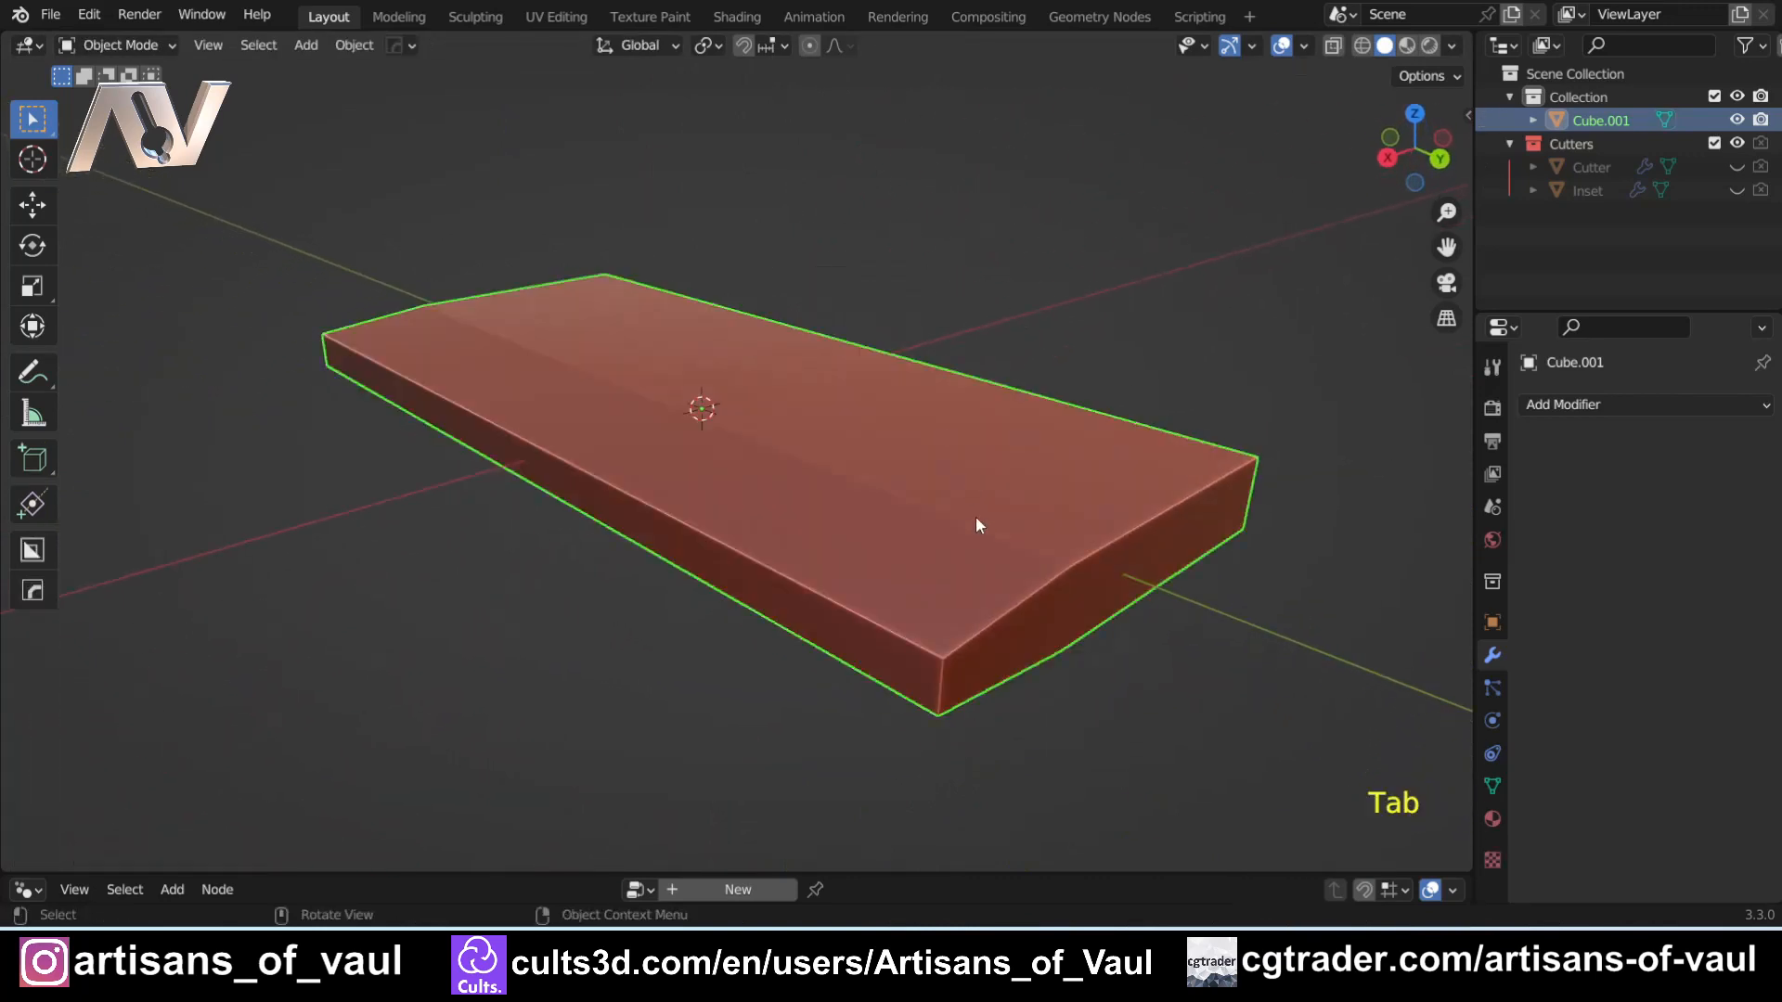
- Apply the object transform to the tapered slab
{"action": "middle_click_drag", "start_coordinate": [955, 523], "coordinate": [696, 500], "text": "shift"}
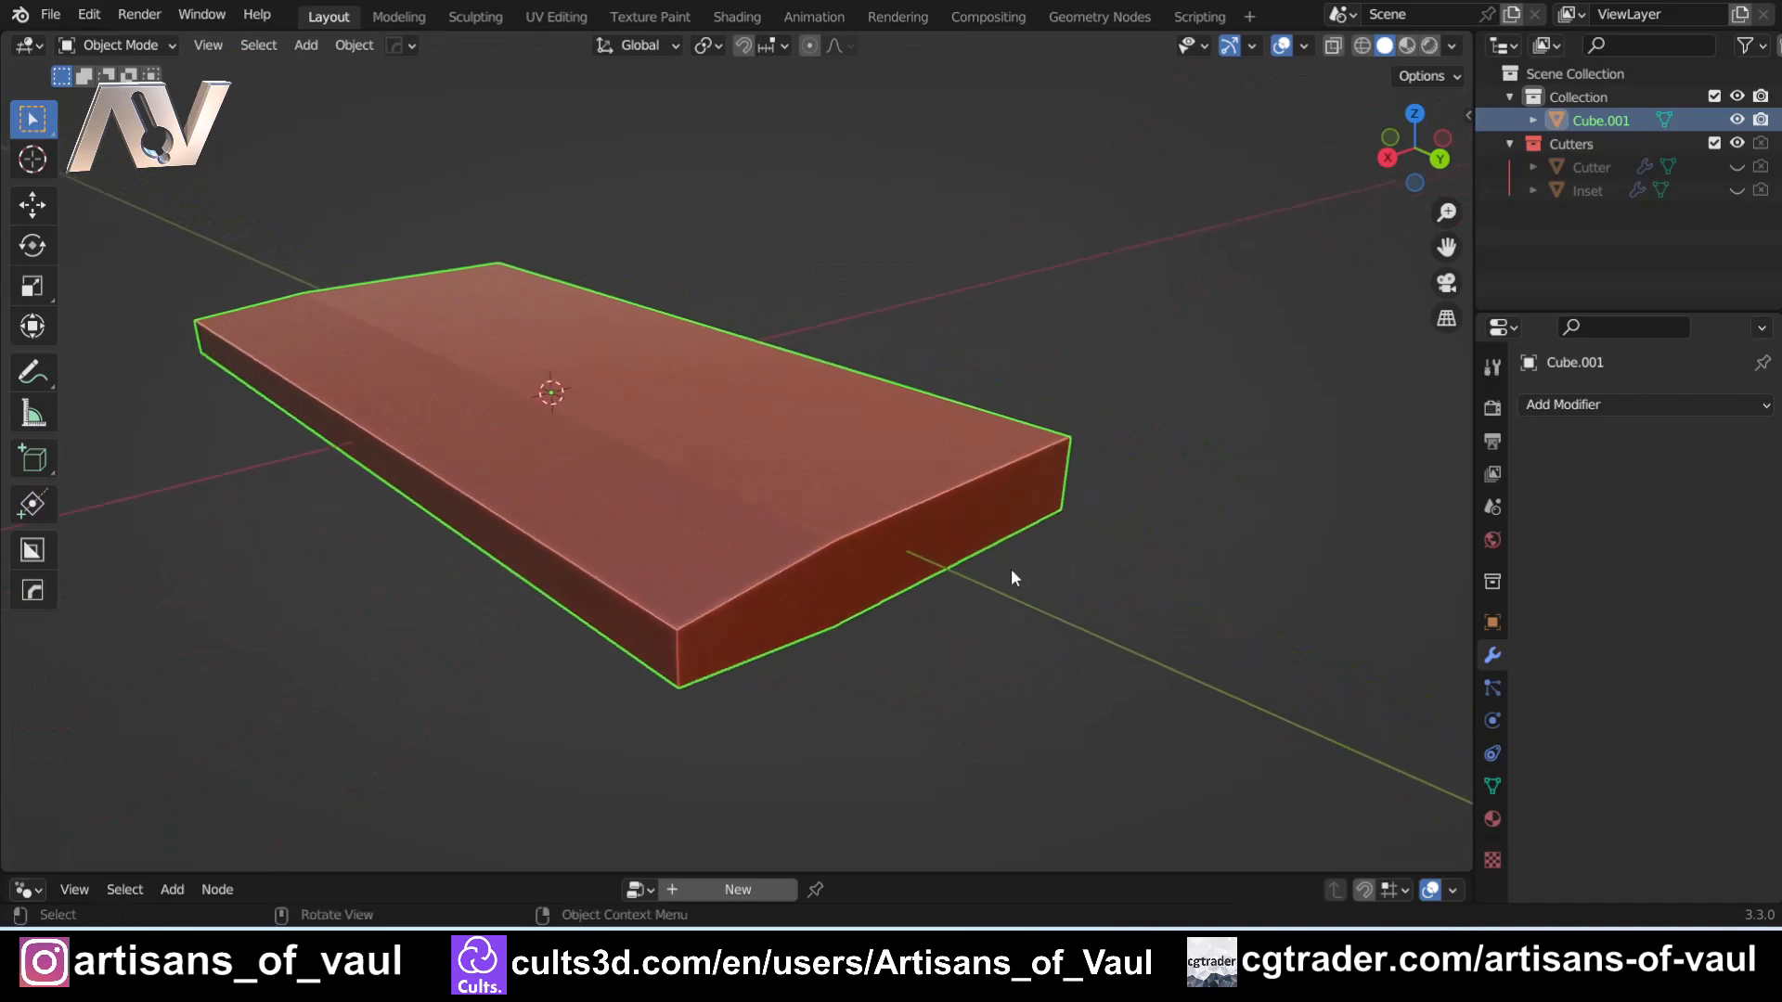
{"action": "middle_click_drag", "start_coordinate": [605, 356], "coordinate": [755, 477]}
{"action": "scroll", "coordinate": [799, 470], "scroll_direction": "up", "scroll_amount": 3}
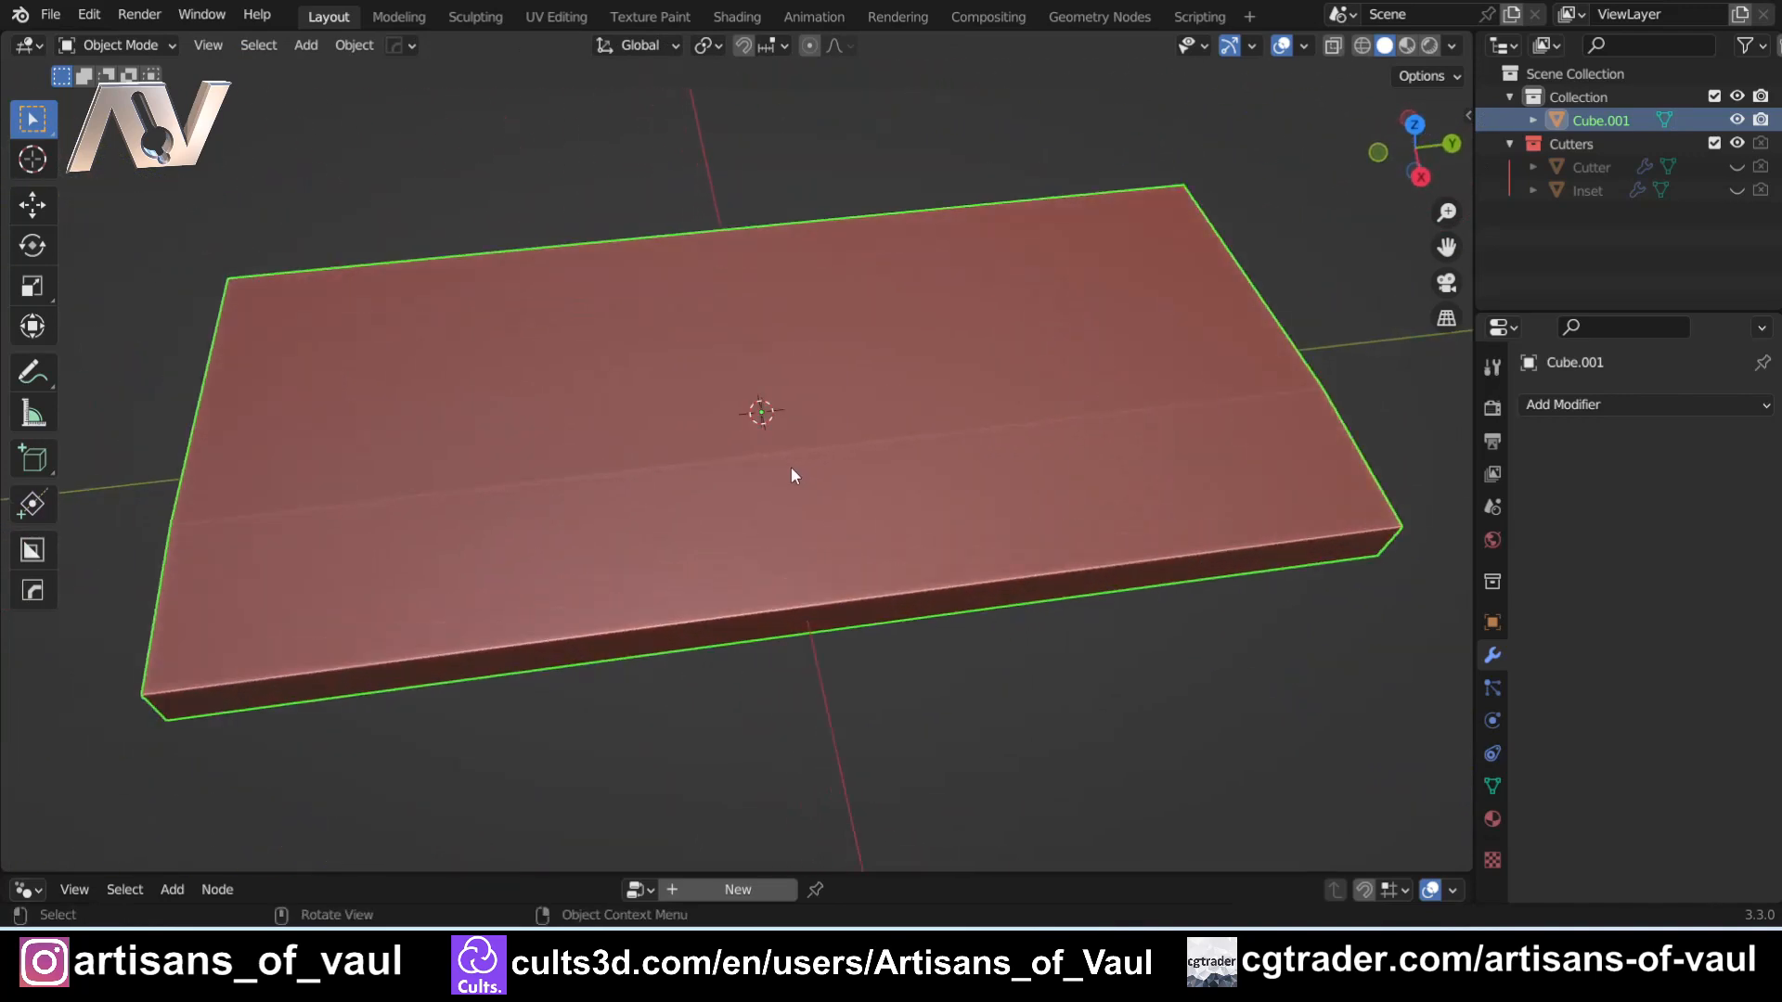
{"action": "key", "text": "ctrl+a"}
{"action": "left_click", "coordinate": [844, 414]}
- Add a second mesh cube in top view and move it along X onto the slab's tapered long edge
{"action": "scroll", "coordinate": [897, 551], "scroll_direction": "down", "scroll_amount": 1}
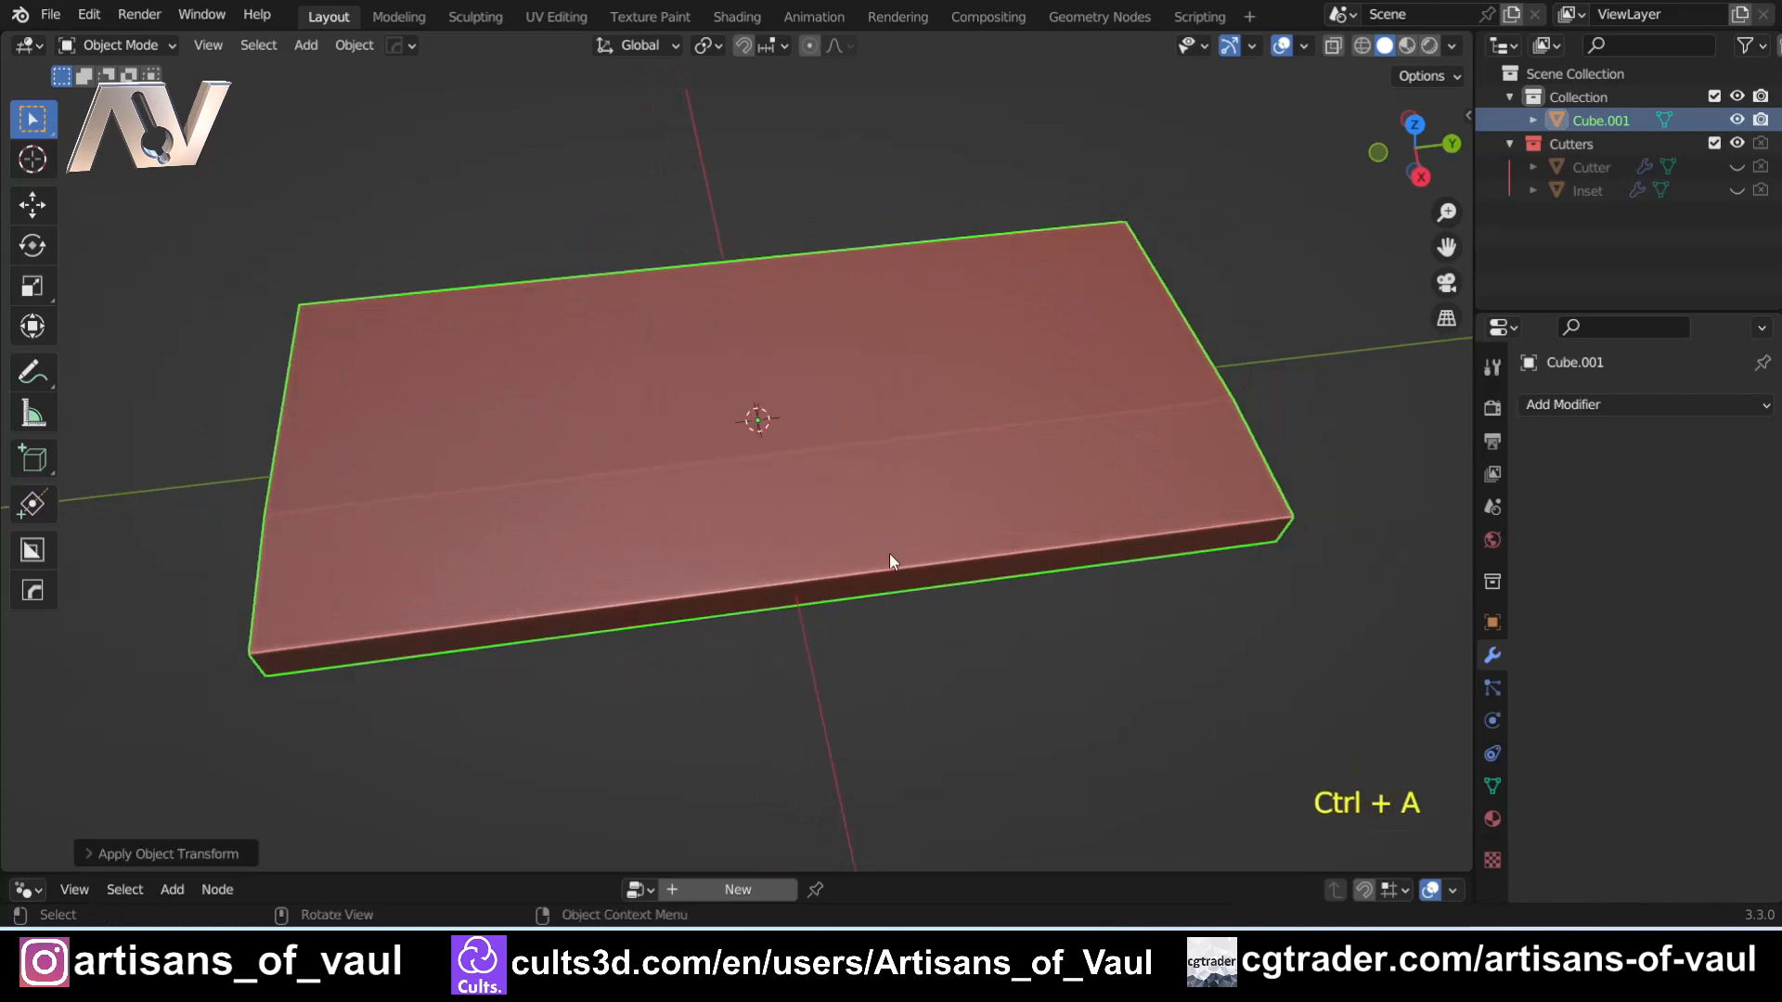
{"action": "middle_click_drag", "start_coordinate": [709, 498], "coordinate": [739, 635]}
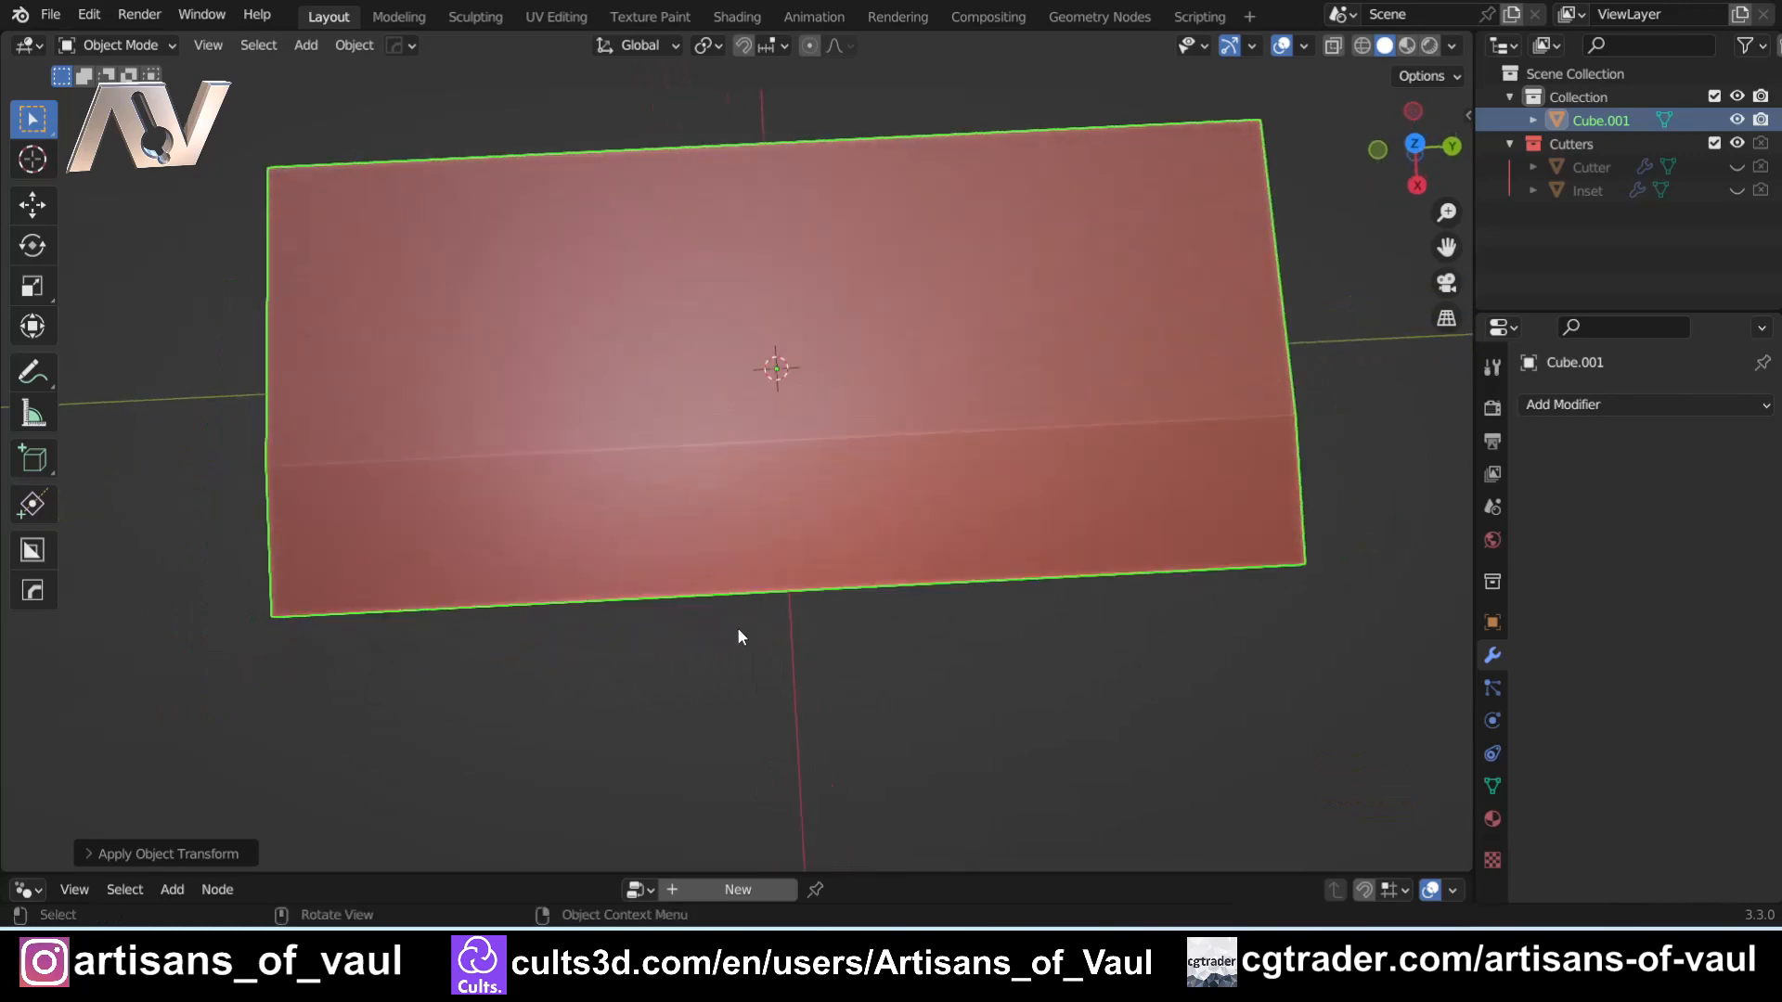
{"action": "left_click", "coordinate": [1414, 145]}
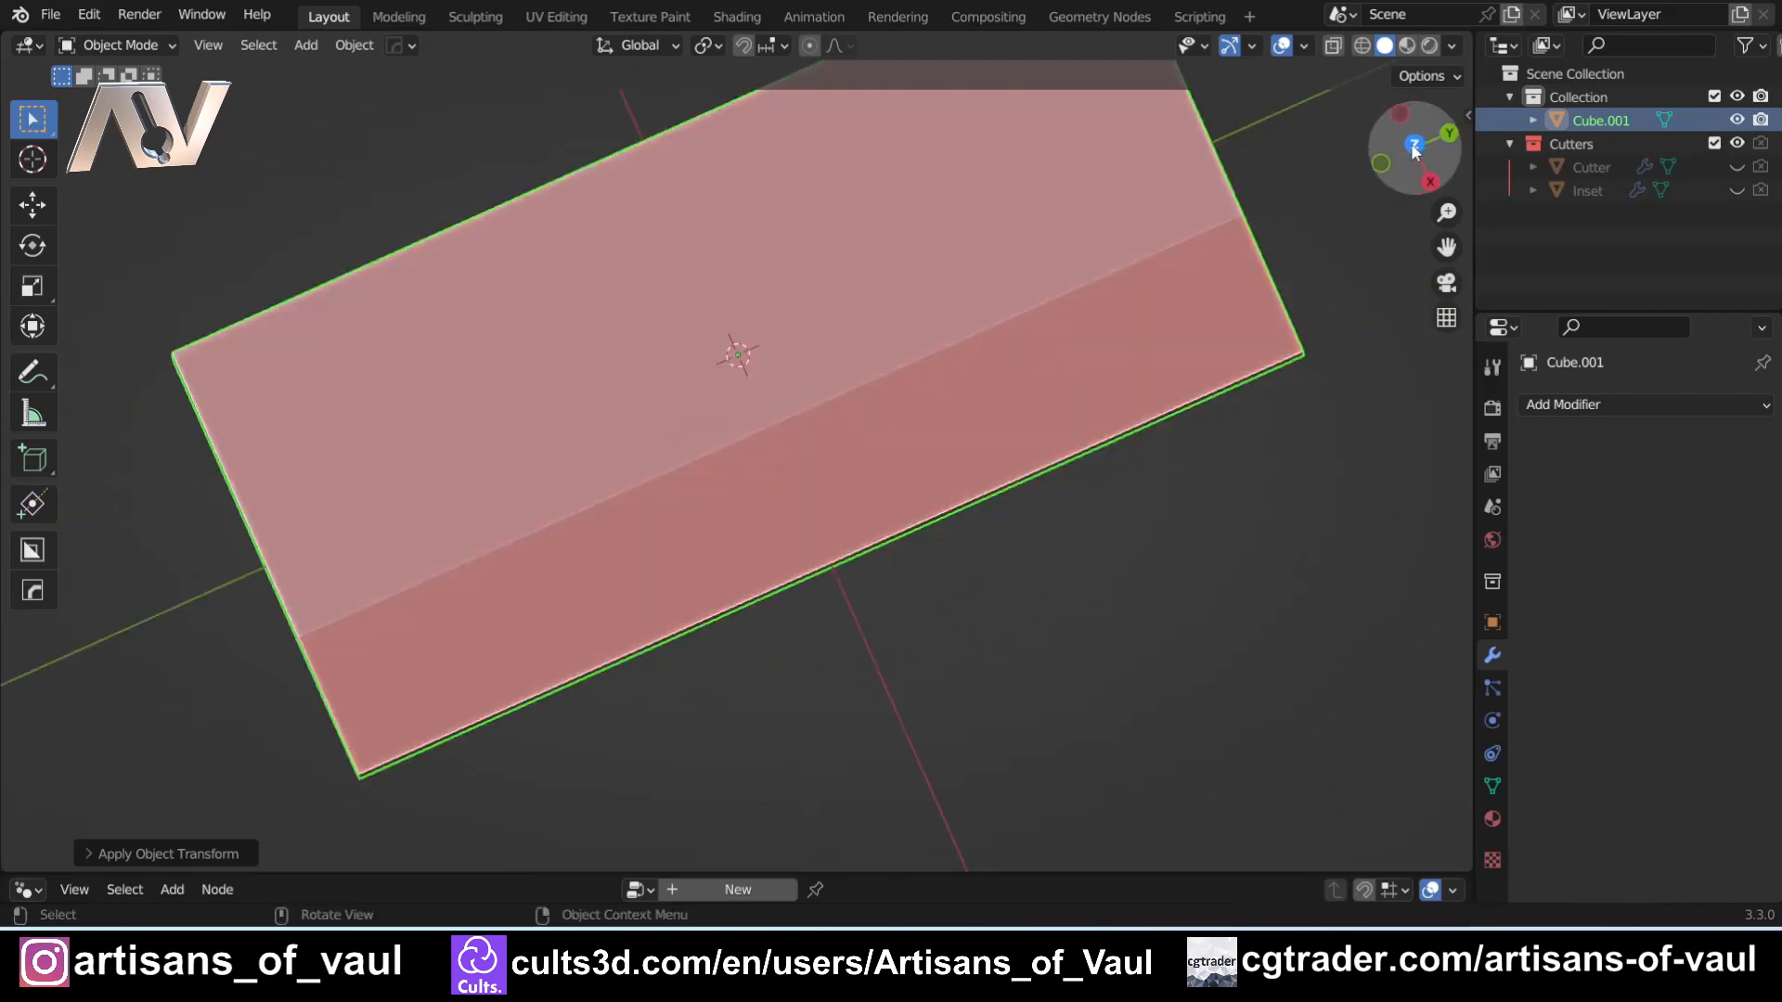
{"action": "middle_click_drag", "start_coordinate": [895, 400], "coordinate": [795, 481], "text": "shift"}
{"action": "key", "text": "shift+a"}
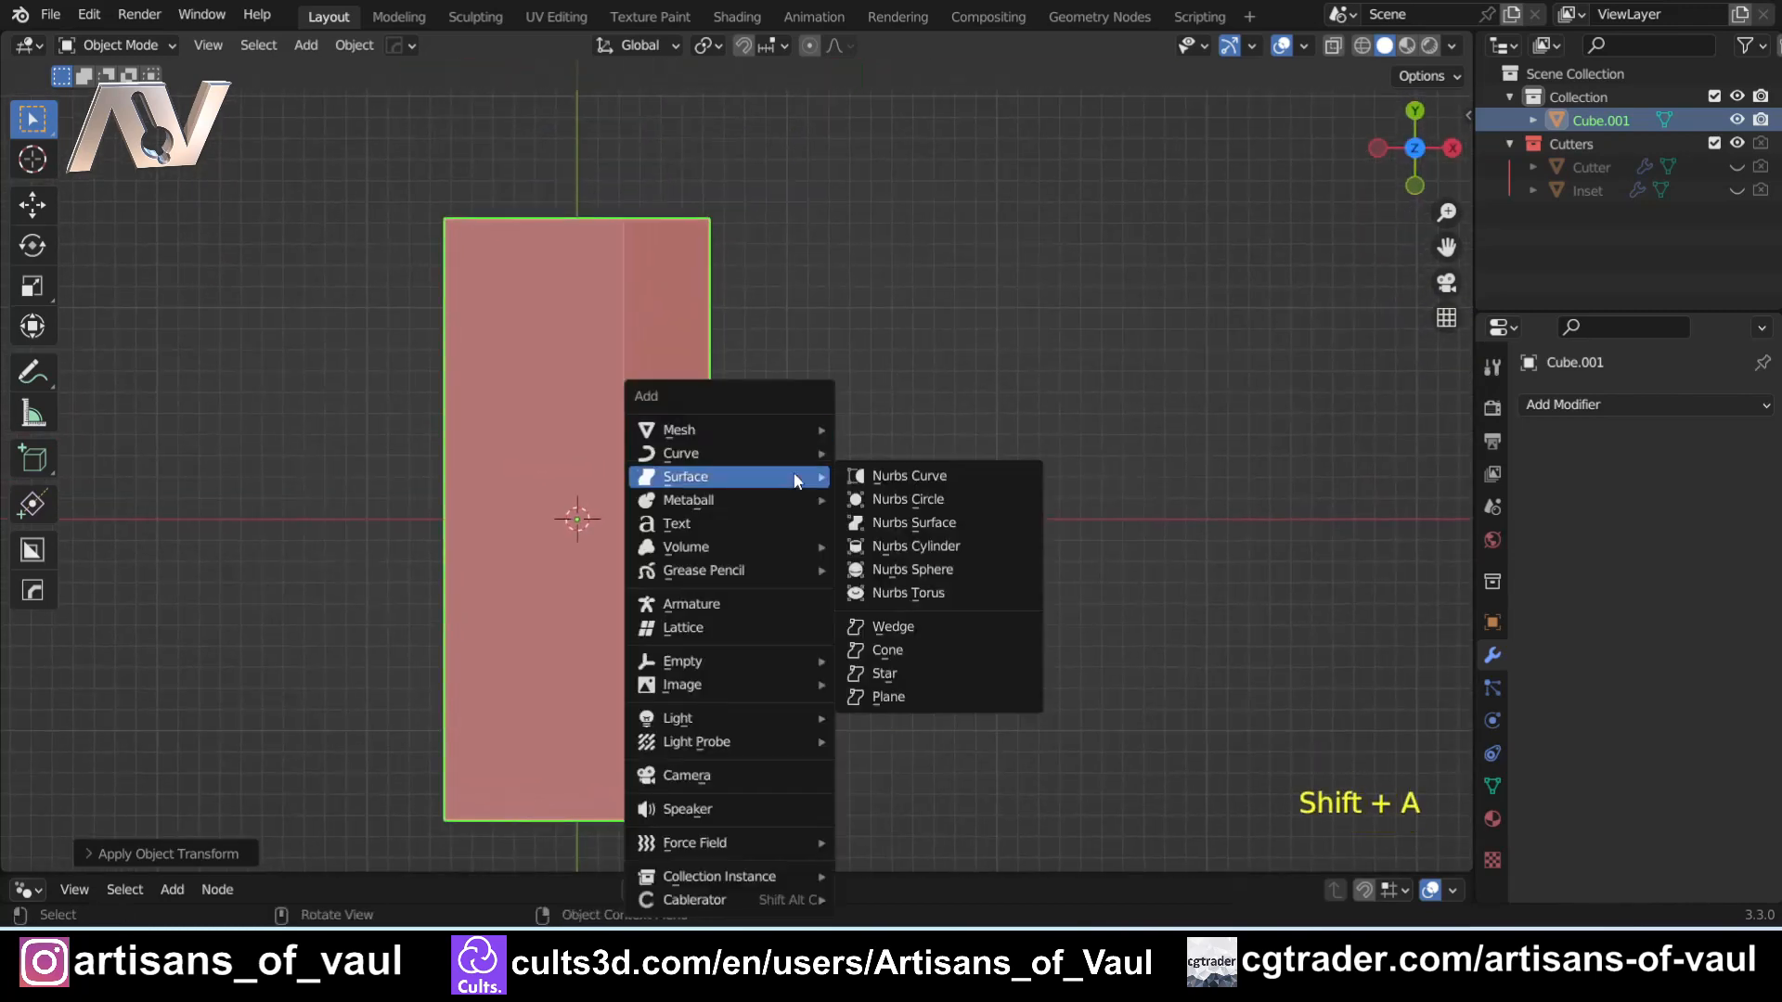
{"action": "mouse_move", "coordinate": [798, 430]}
{"action": "left_click", "coordinate": [908, 478]}
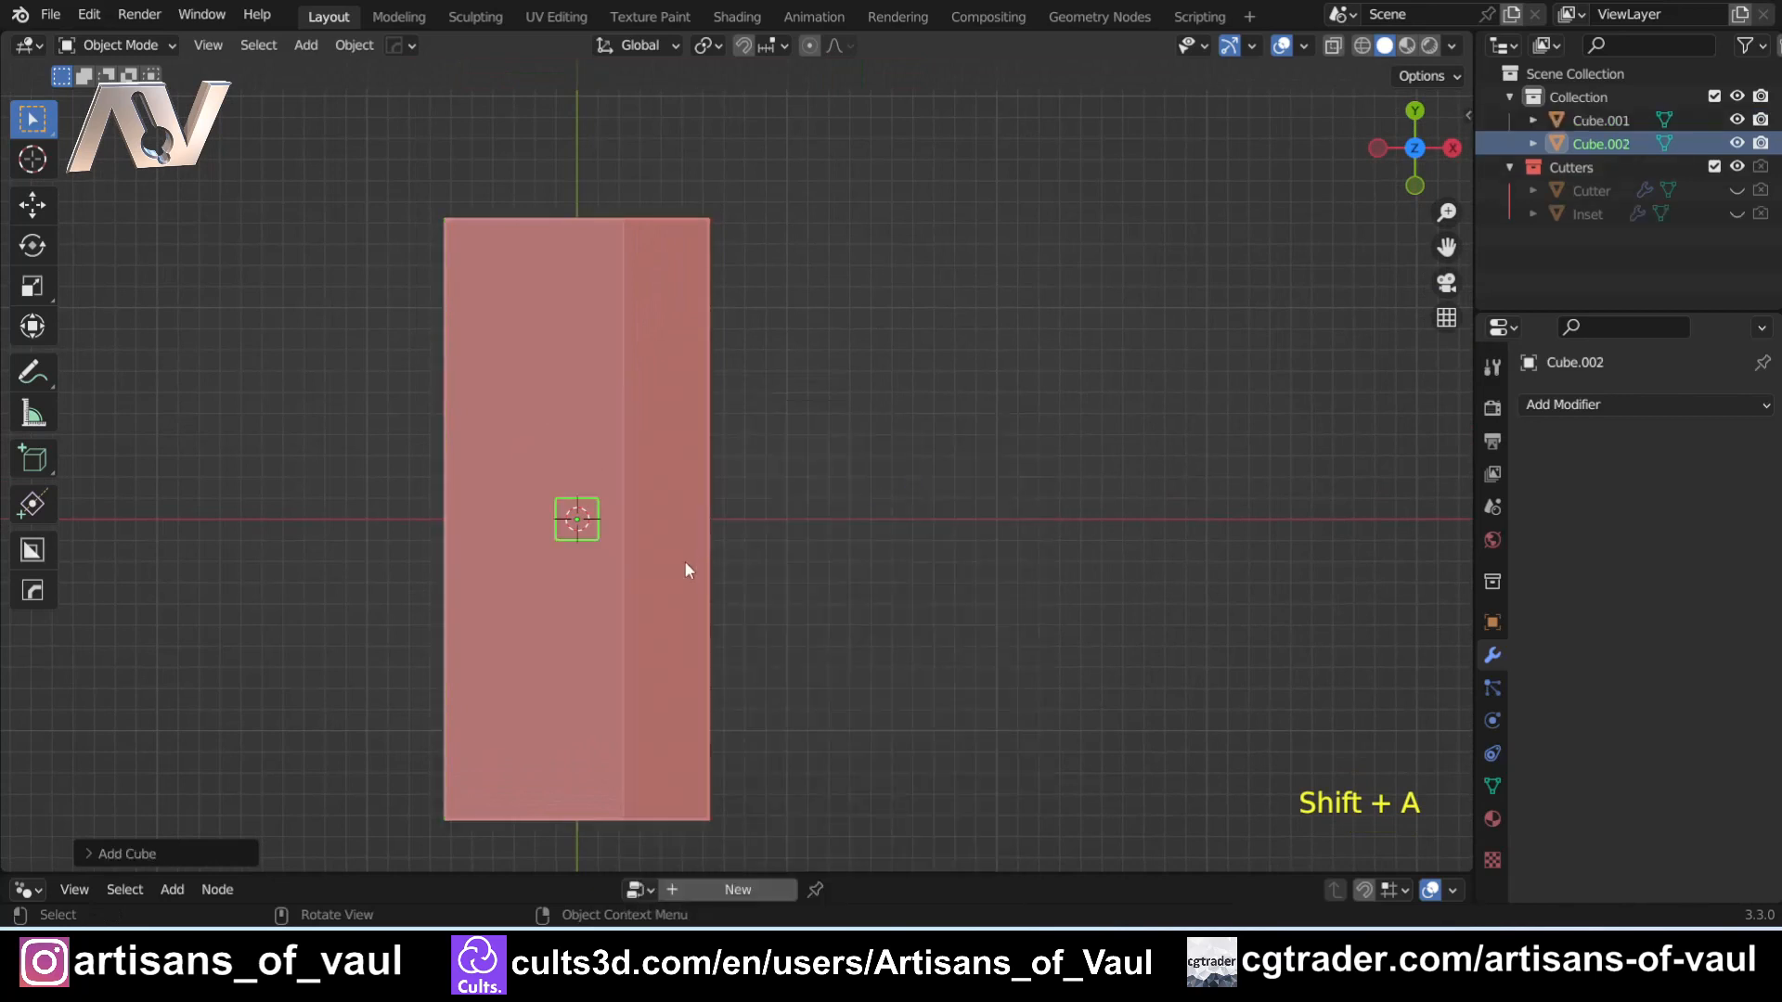
{"action": "key", "text": "g"}
{"action": "left_click", "coordinate": [846, 590]}
- Enlarge the second cube uniformly and reposition it so it straddles the middle of the slab's tapered edge
{"action": "key", "text": "s"}
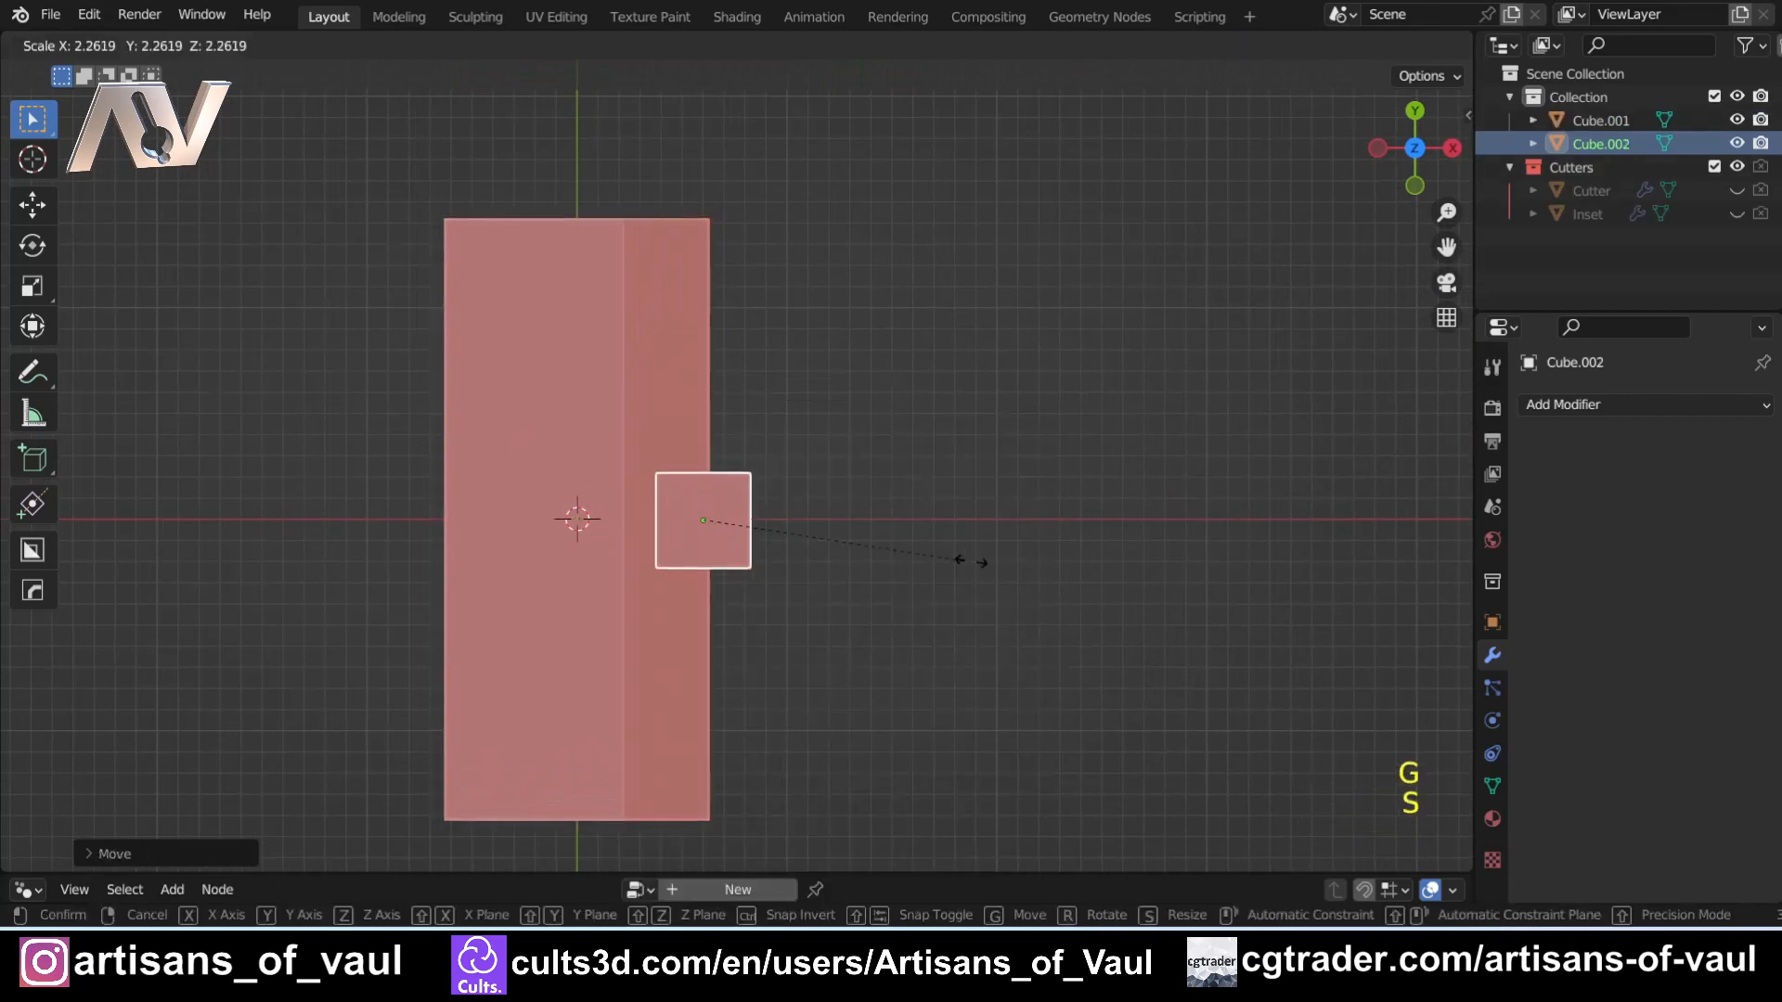
{"action": "left_click", "coordinate": [1194, 590]}
{"action": "middle_click_drag", "start_coordinate": [792, 502], "coordinate": [745, 509], "text": "shift"}
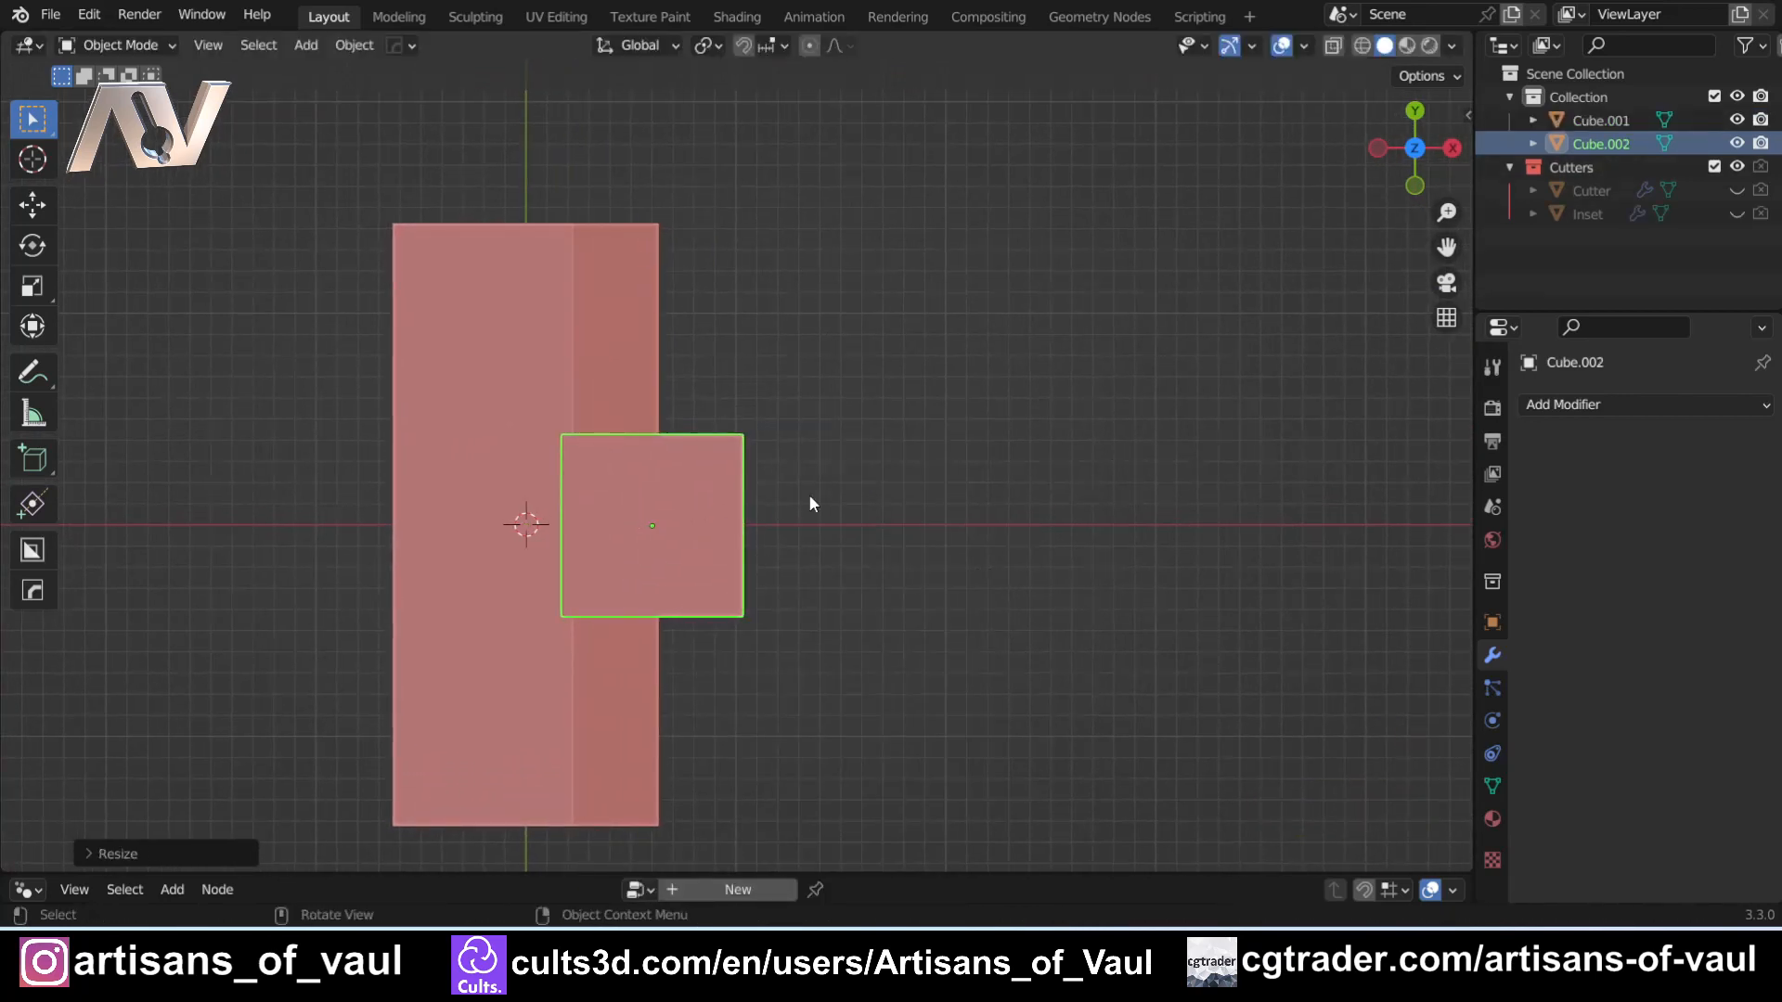
{"action": "key", "text": "g"}
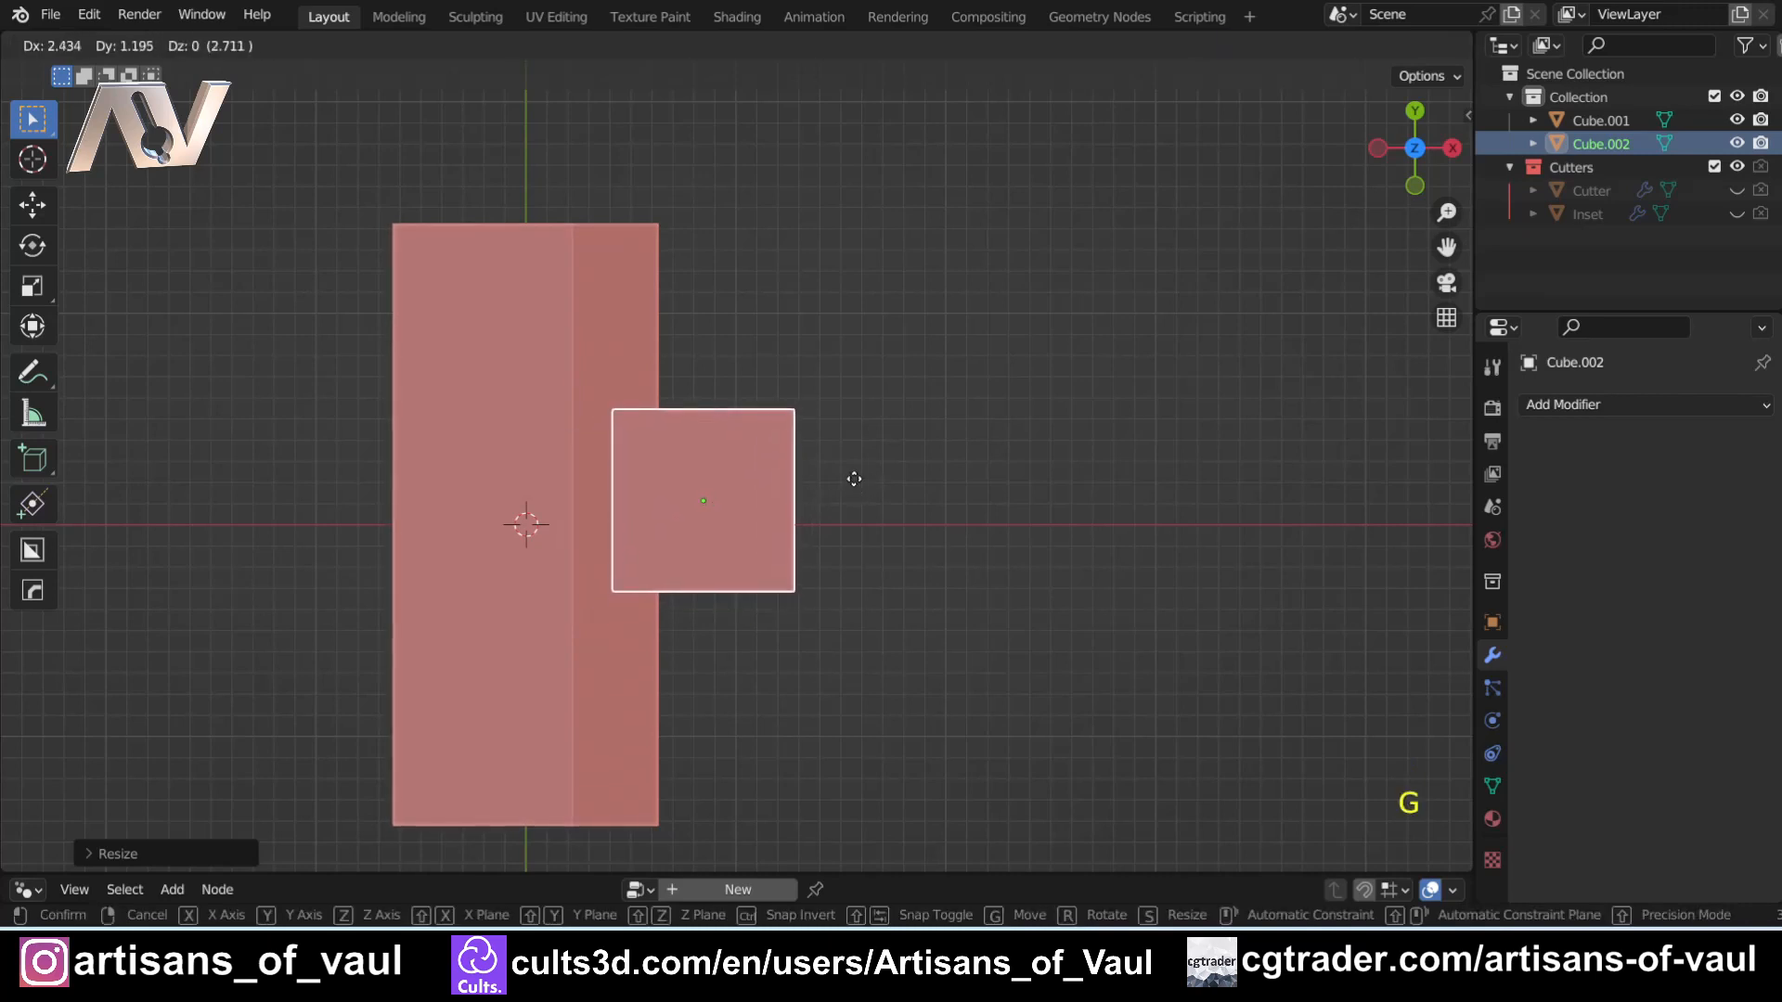
{"action": "left_click", "coordinate": [843, 493]}
- Scale up the second cube's outer vertices by about 2.24 in edit mode to form a trapezoidal cutter, then return to object mode
{"action": "key", "text": "Tab"}
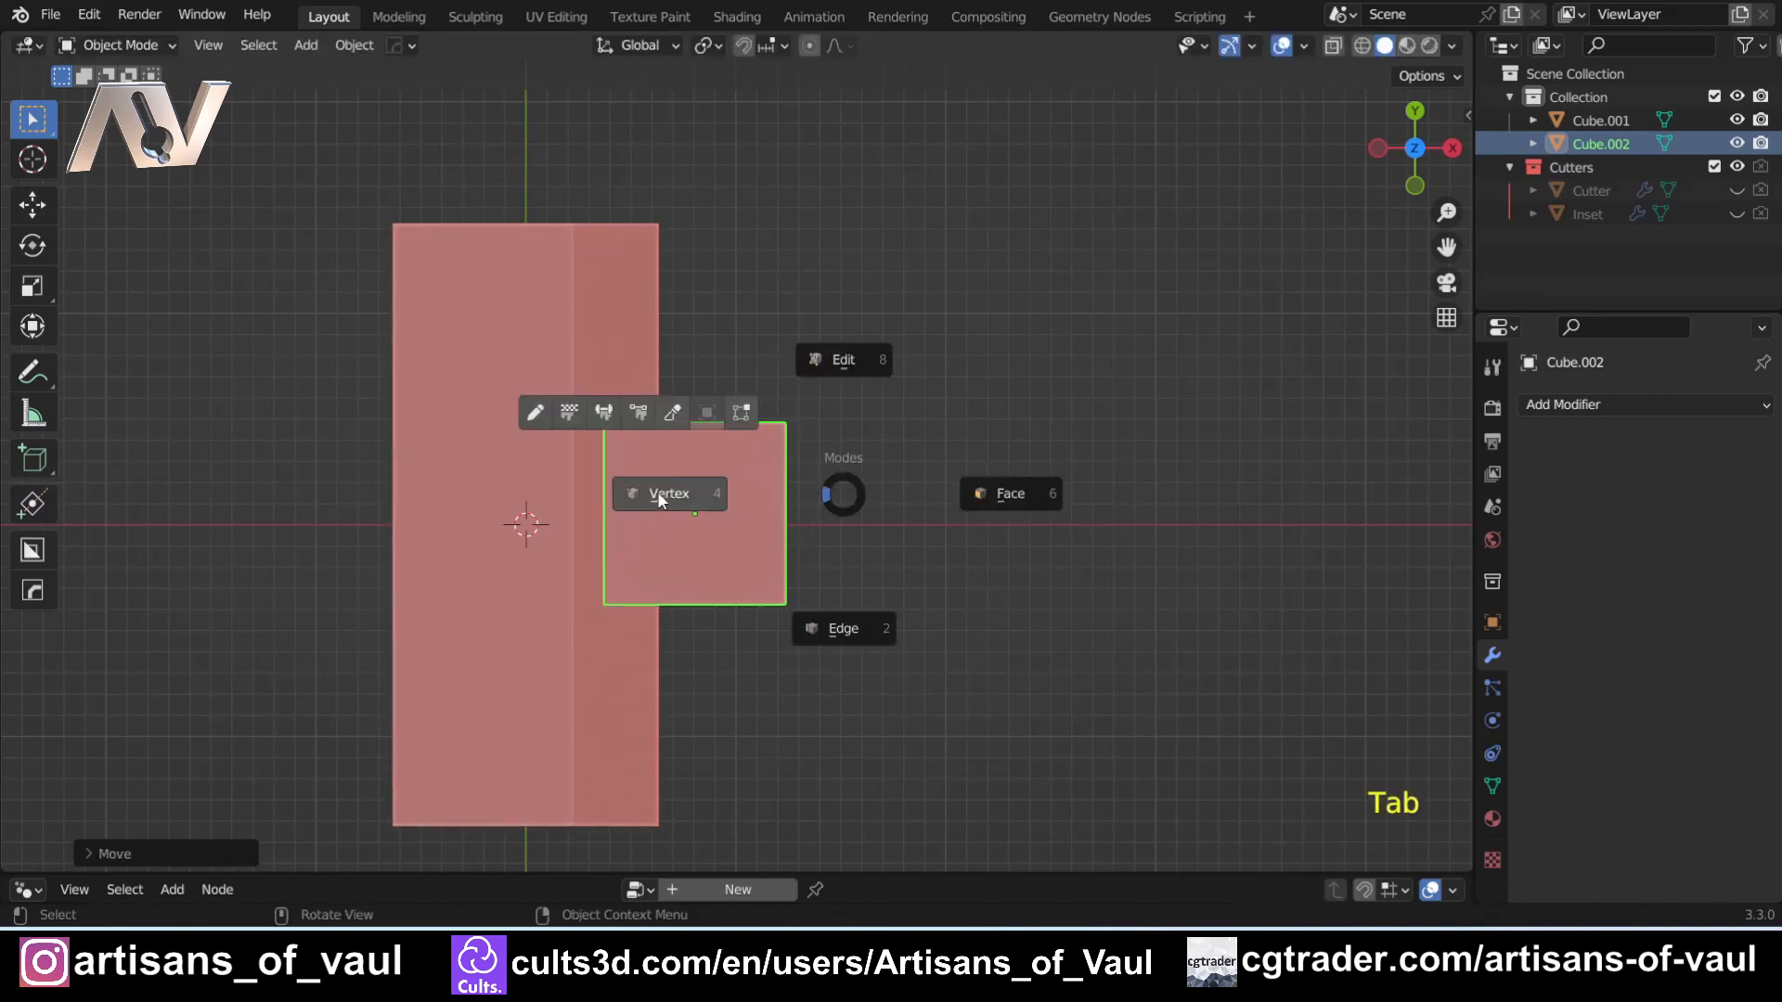
{"action": "left_click", "coordinate": [659, 500]}
{"action": "key", "text": "shift+z"}
{"action": "left_click_drag", "start_coordinate": [725, 369], "coordinate": [858, 679]}
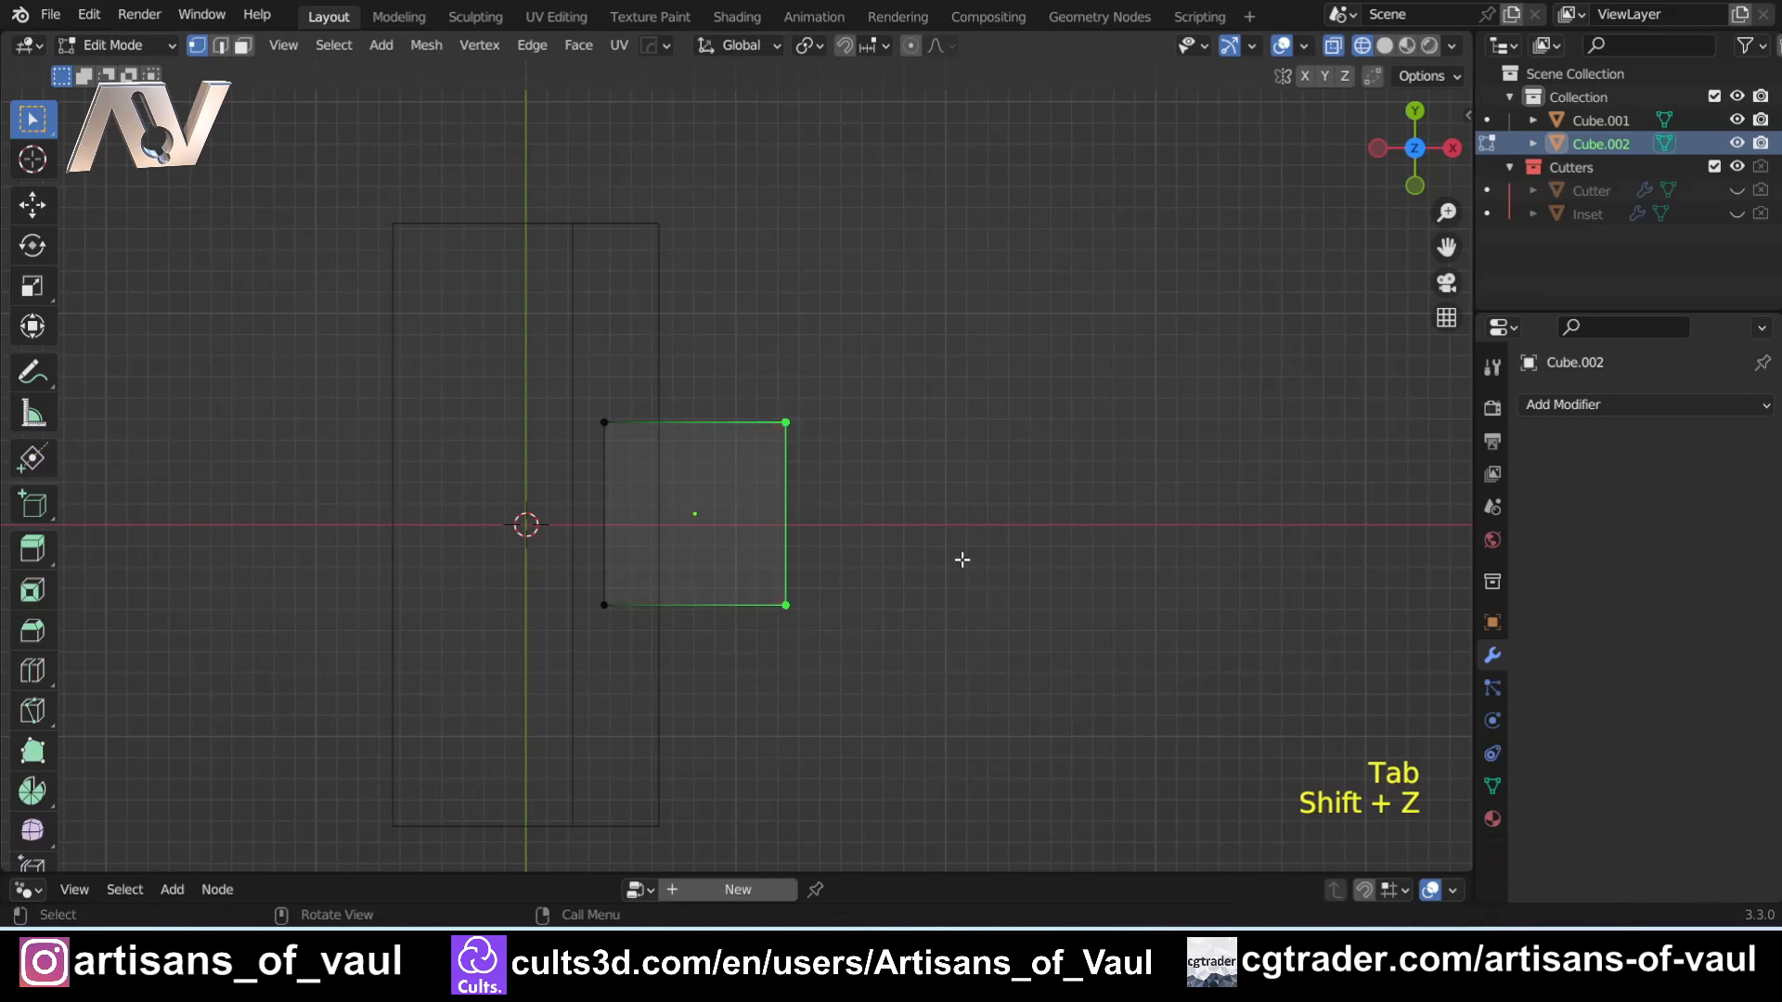
{"action": "key", "text": "s"}
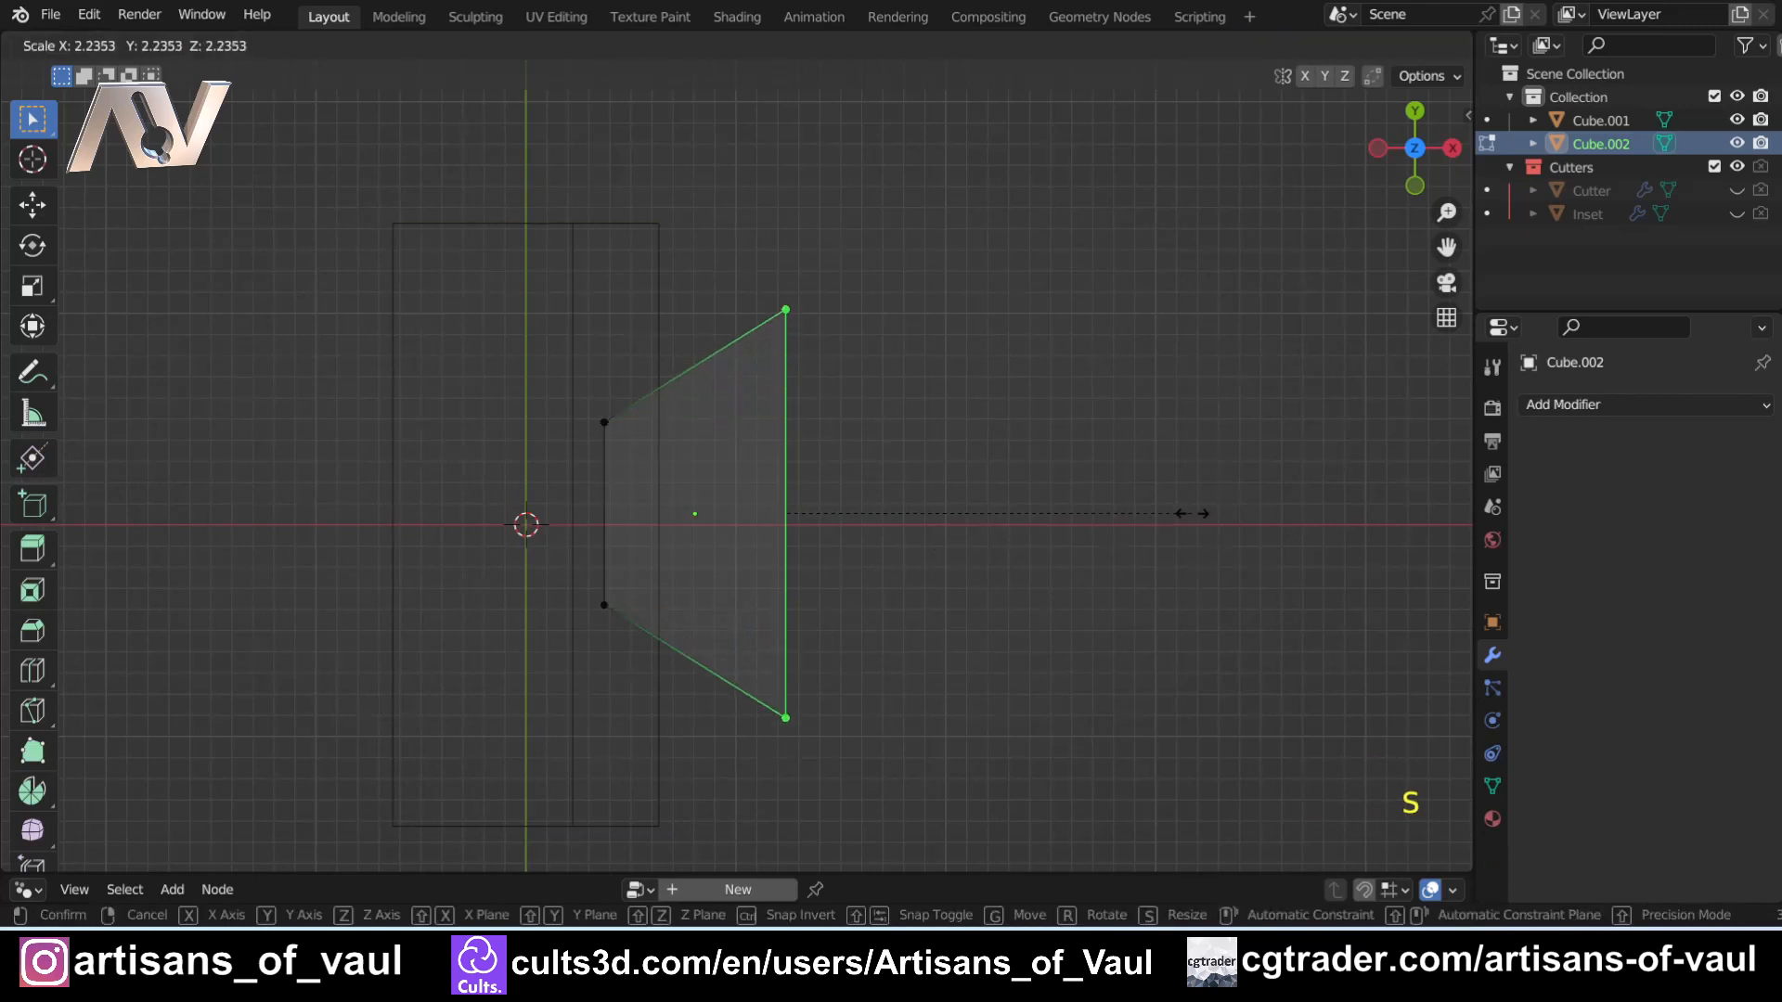
{"action": "left_click", "coordinate": [1191, 514]}
{"action": "key", "text": "shift+z"}
{"action": "scroll", "coordinate": [683, 466], "scroll_direction": "up", "scroll_amount": 4}
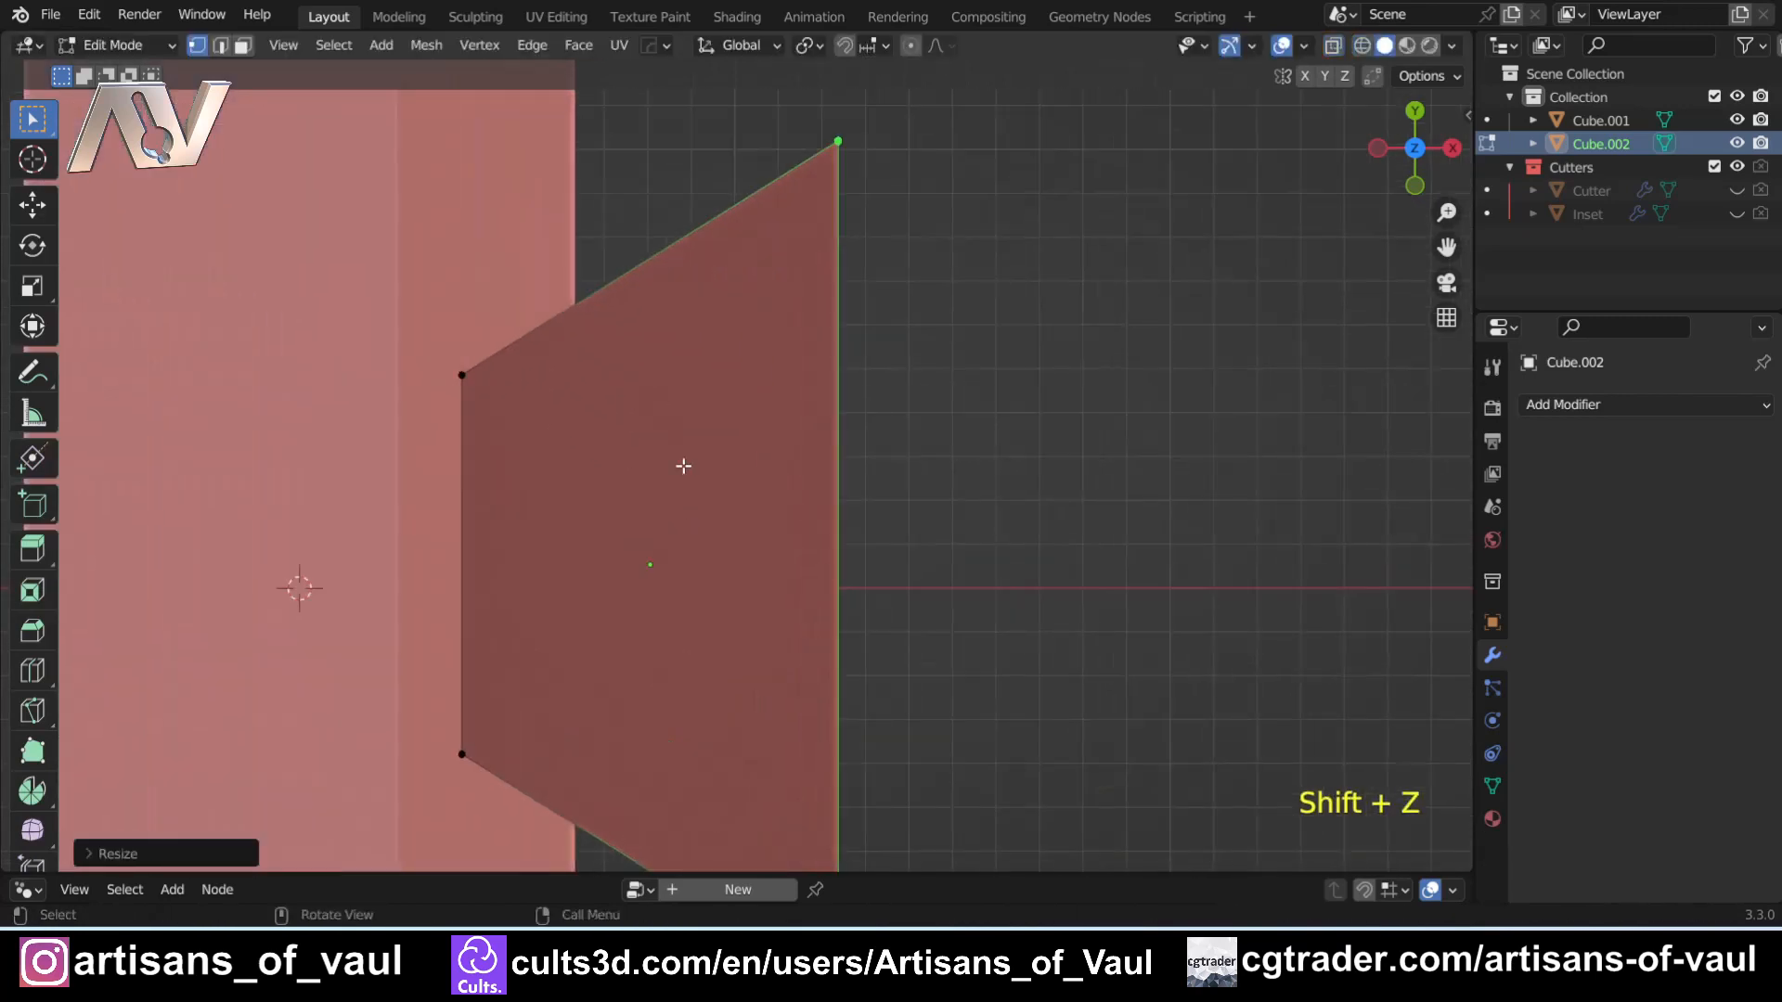
{"action": "middle_click_drag", "start_coordinate": [684, 466], "coordinate": [929, 464]}
{"action": "key", "text": "Tab"}
{"action": "left_click", "coordinate": [1026, 589]}
- Try a Boolean difference of the trapezoidal cutter from the slab, inspect the notch from several angles, and undo the cut
{"action": "scroll", "coordinate": [939, 620], "scroll_direction": "up", "scroll_amount": 2}
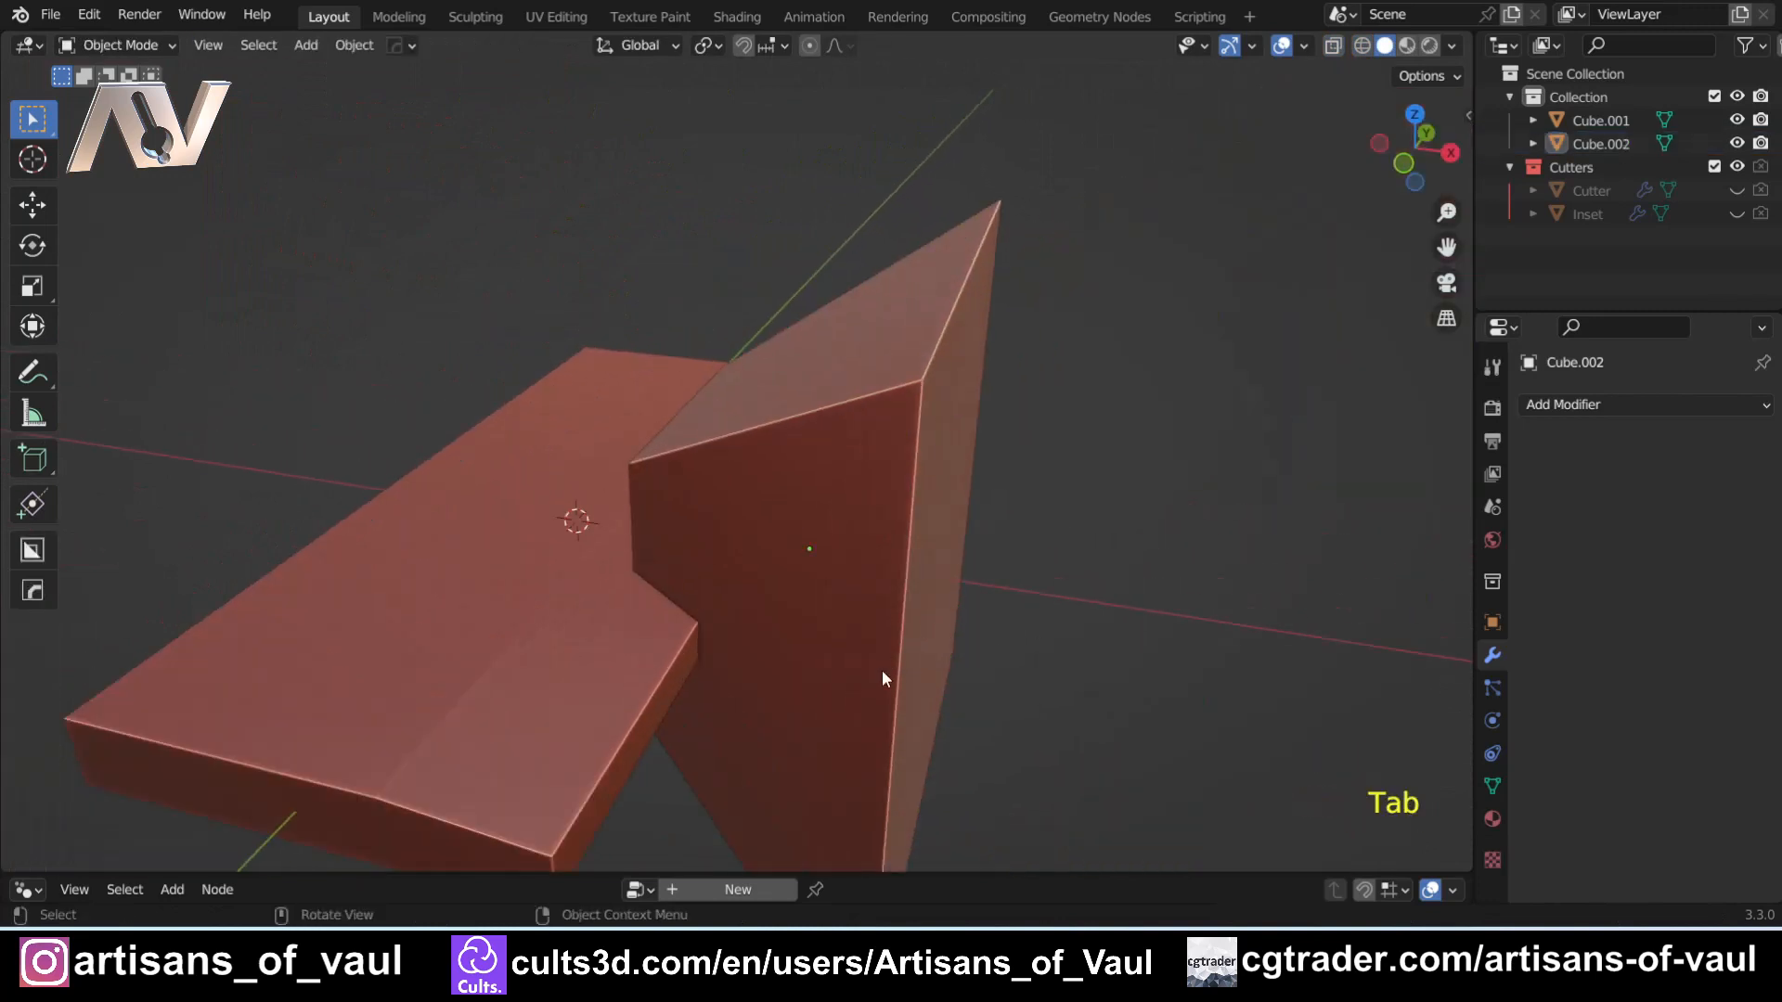
{"action": "middle_click_drag", "start_coordinate": [882, 670], "coordinate": [915, 551]}
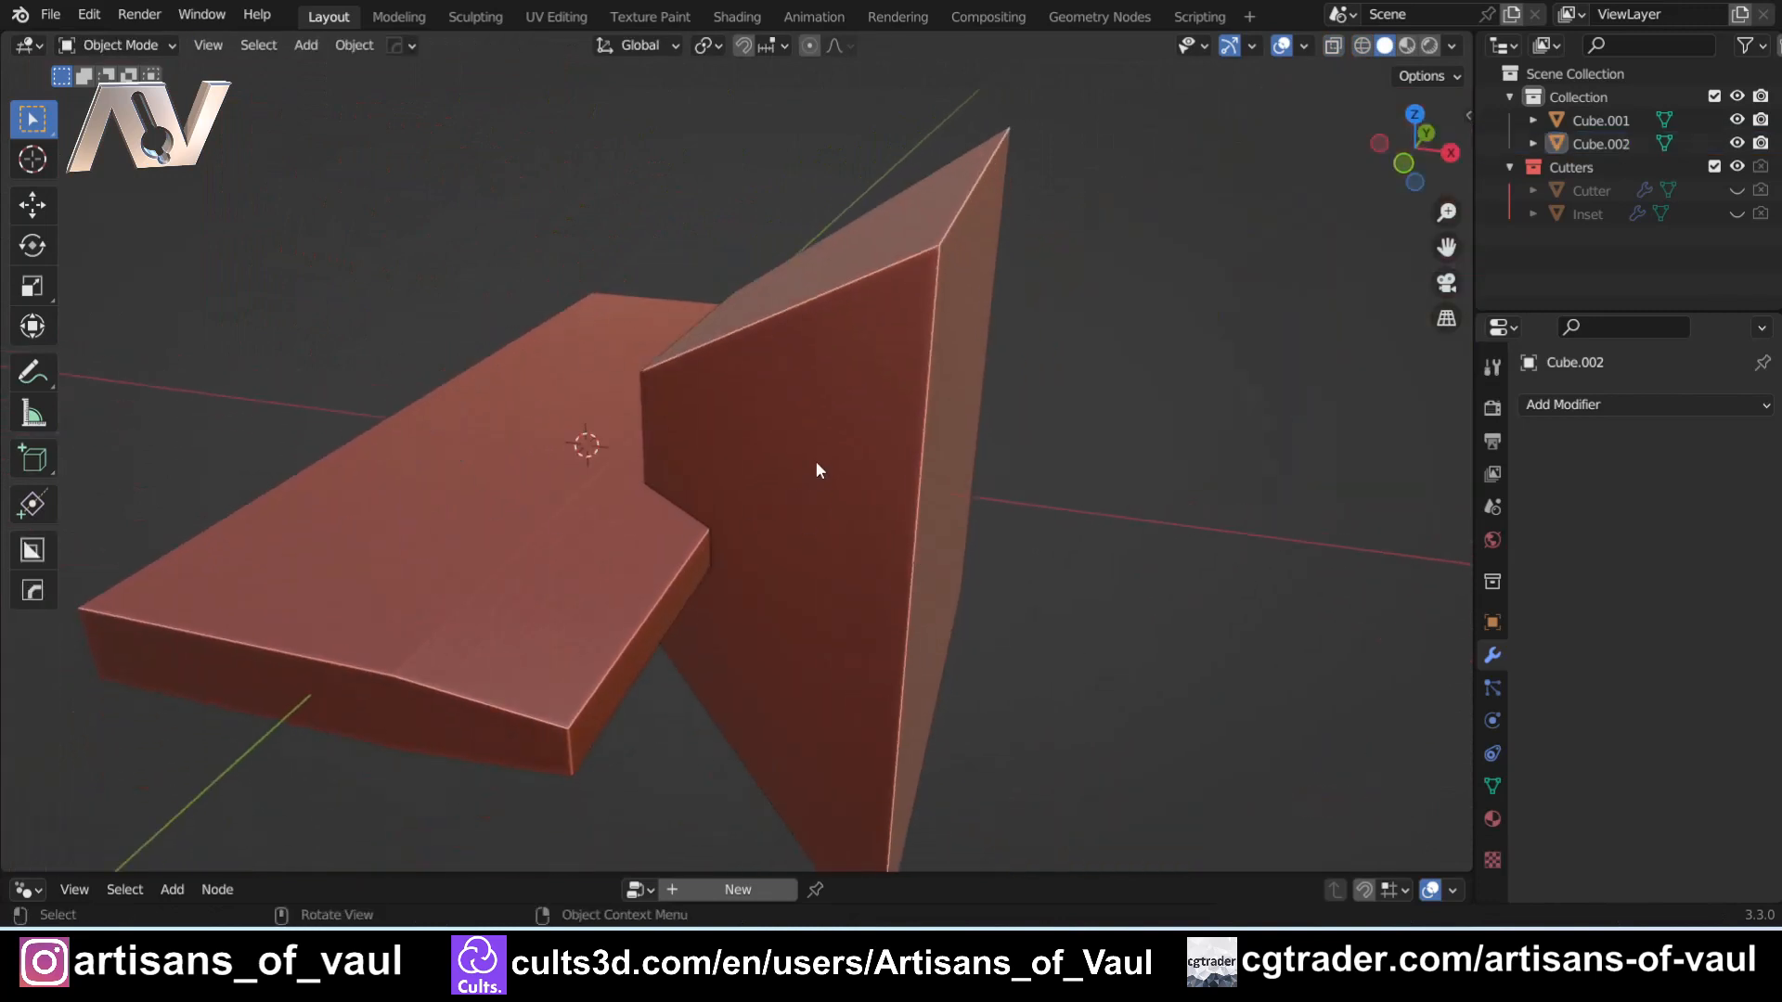
{"action": "left_click", "coordinate": [840, 414]}
{"action": "left_click", "coordinate": [484, 503], "text": "shift"}
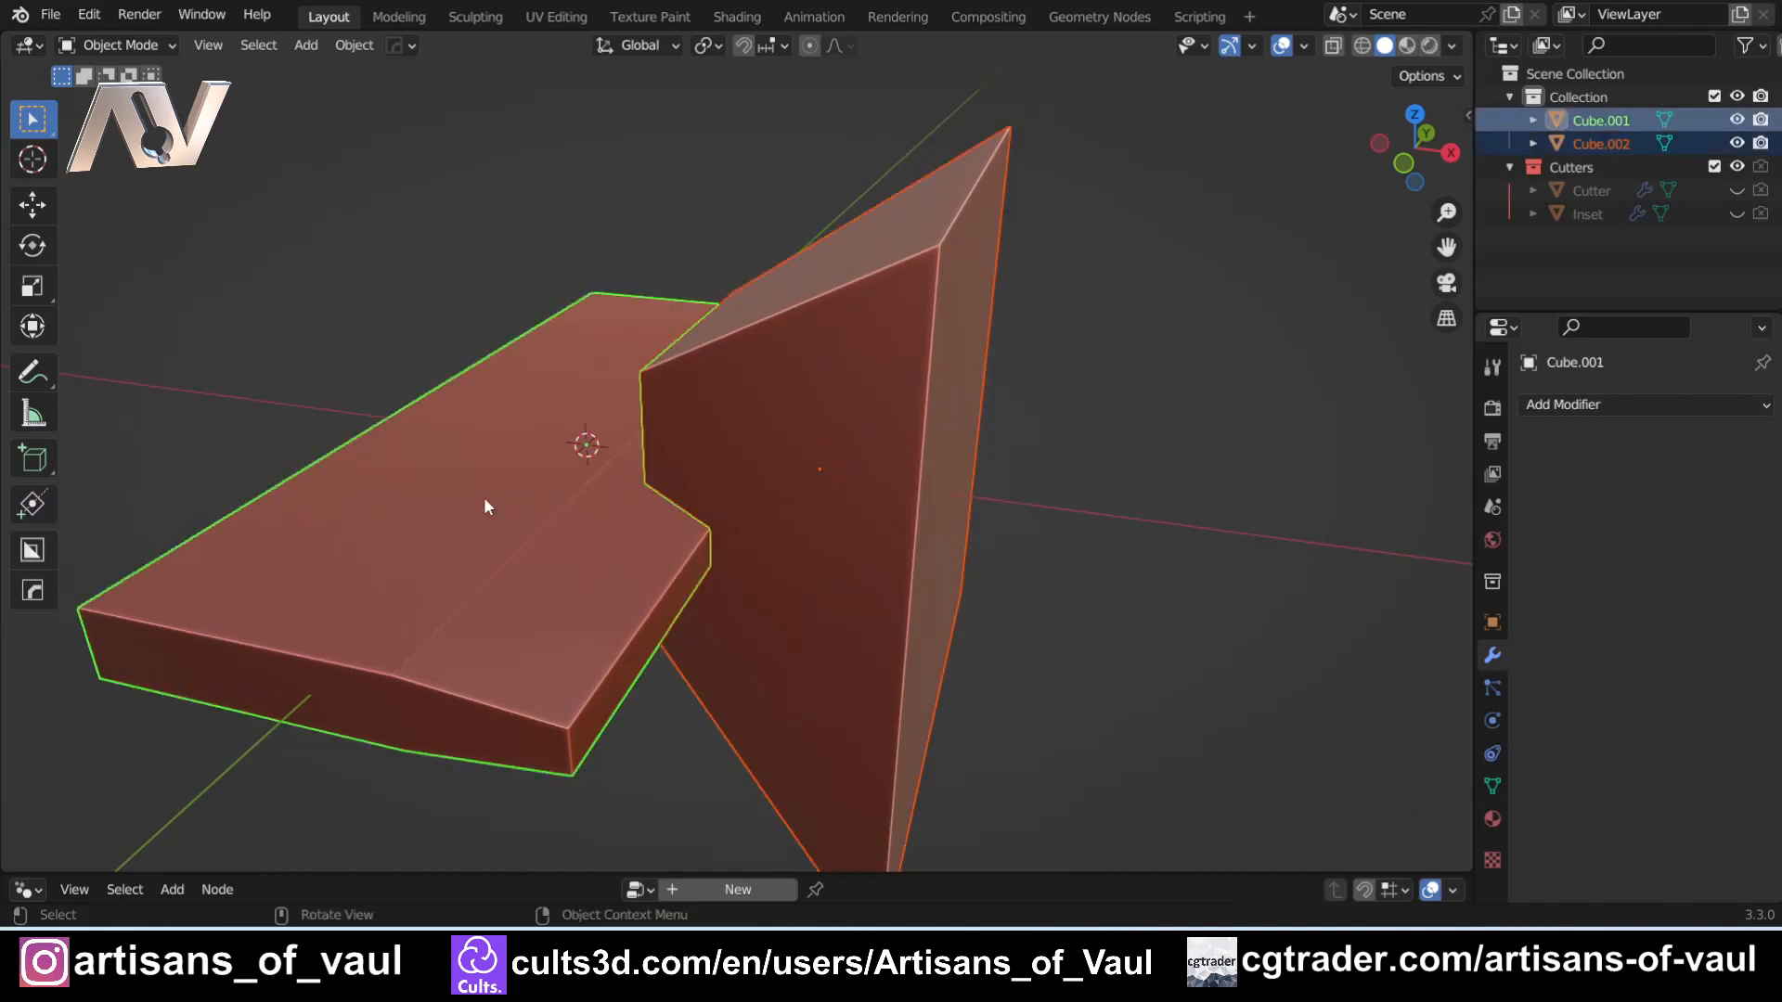
{"action": "key", "text": "ctrl+KP_Subtract"}
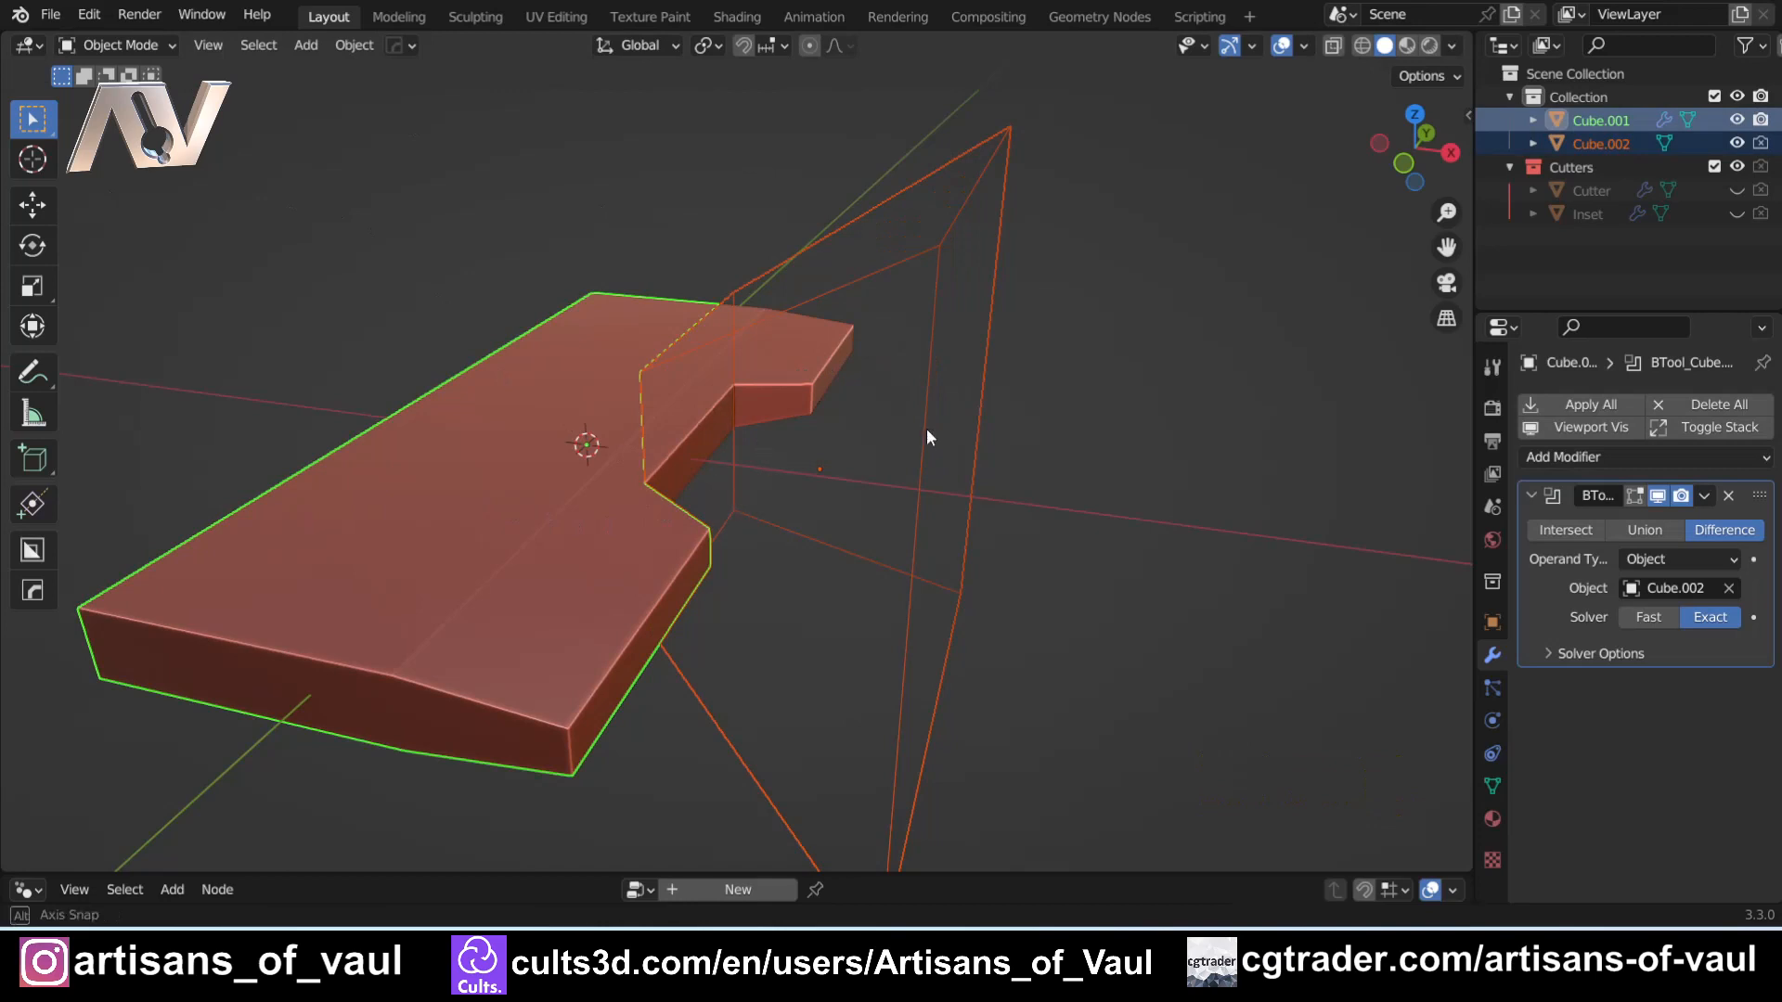
{"action": "middle_click_drag", "start_coordinate": [927, 427], "coordinate": [600, 416]}
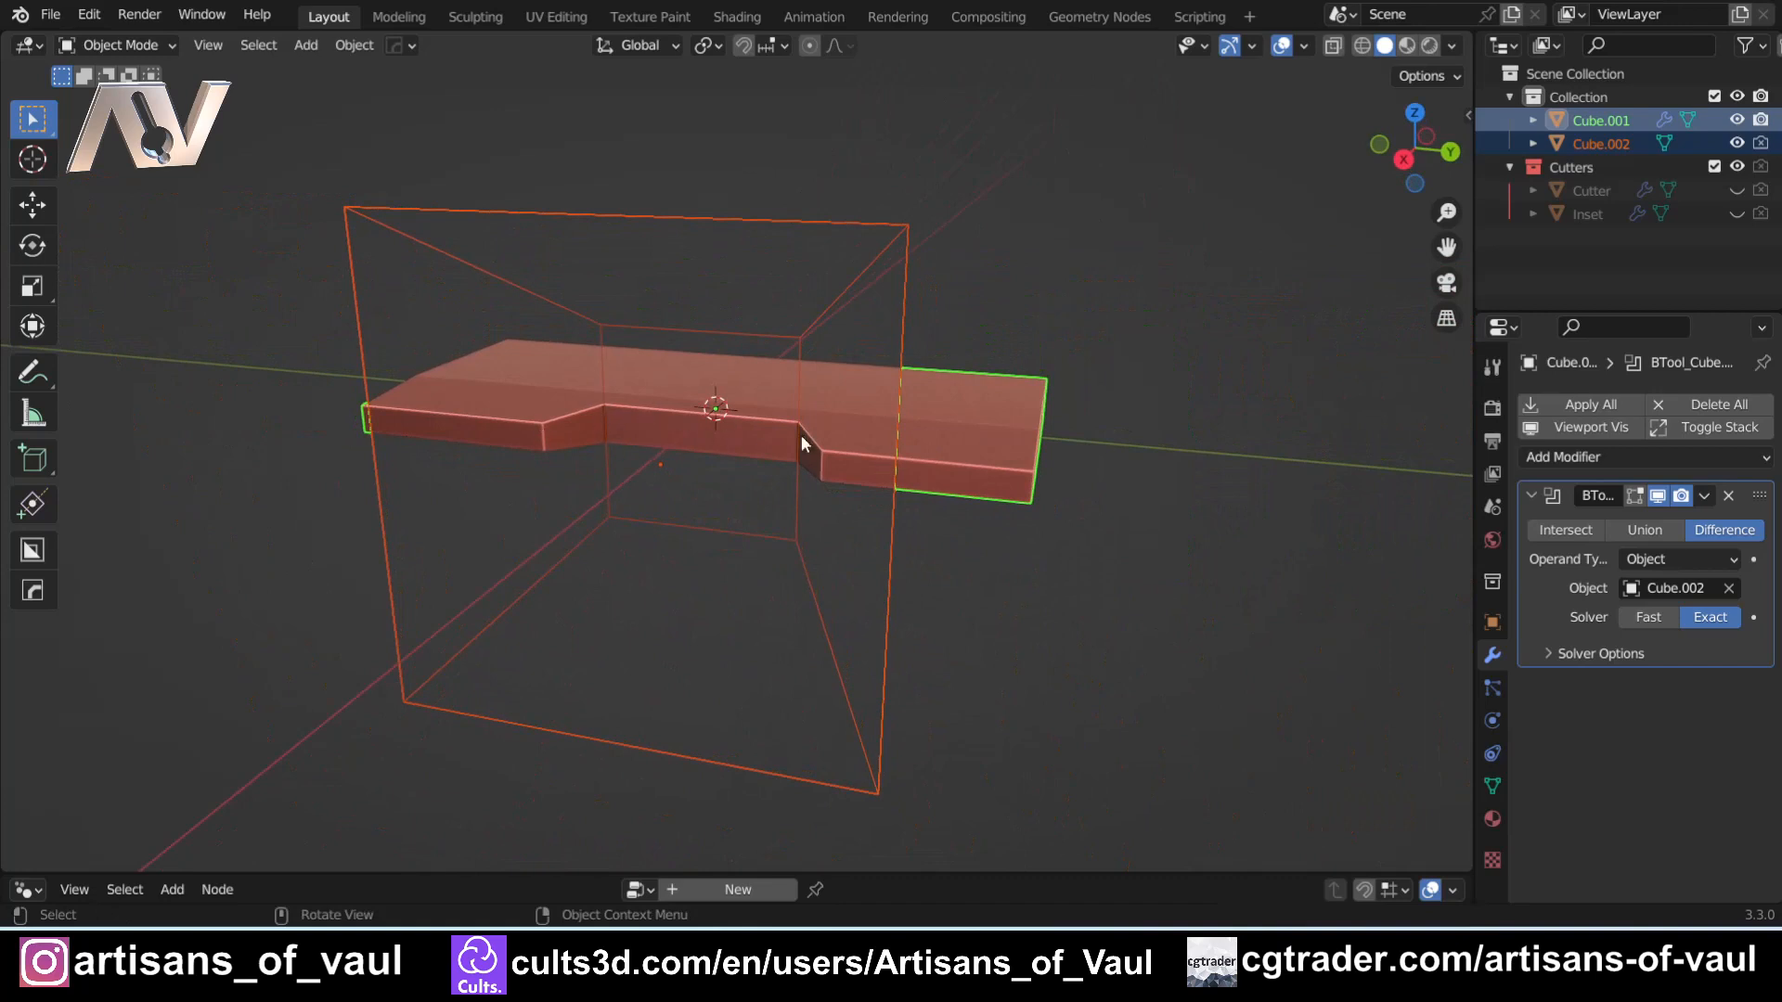
{"action": "middle_click_drag", "start_coordinate": [451, 388], "coordinate": [587, 389]}
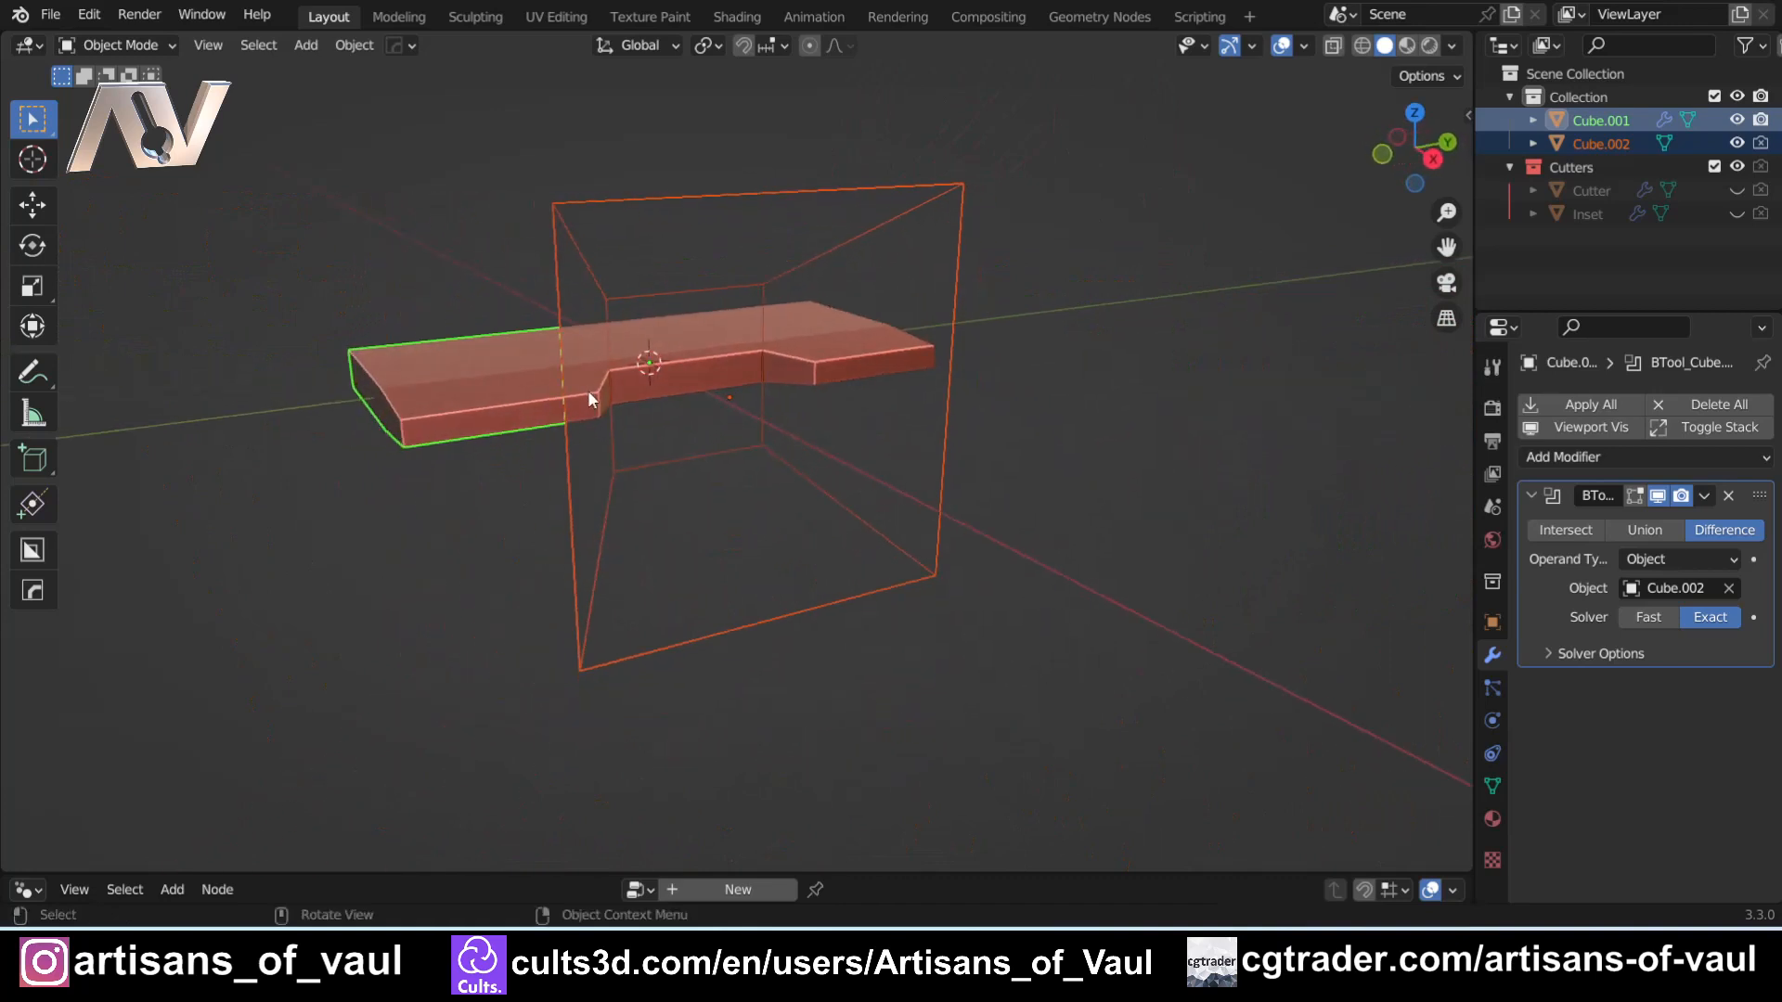
{"action": "key", "text": "ctrl+z"}
- Hide the trapezoidal cutter and duplicate the slab in place
{"action": "left_click", "coordinate": [753, 447]}
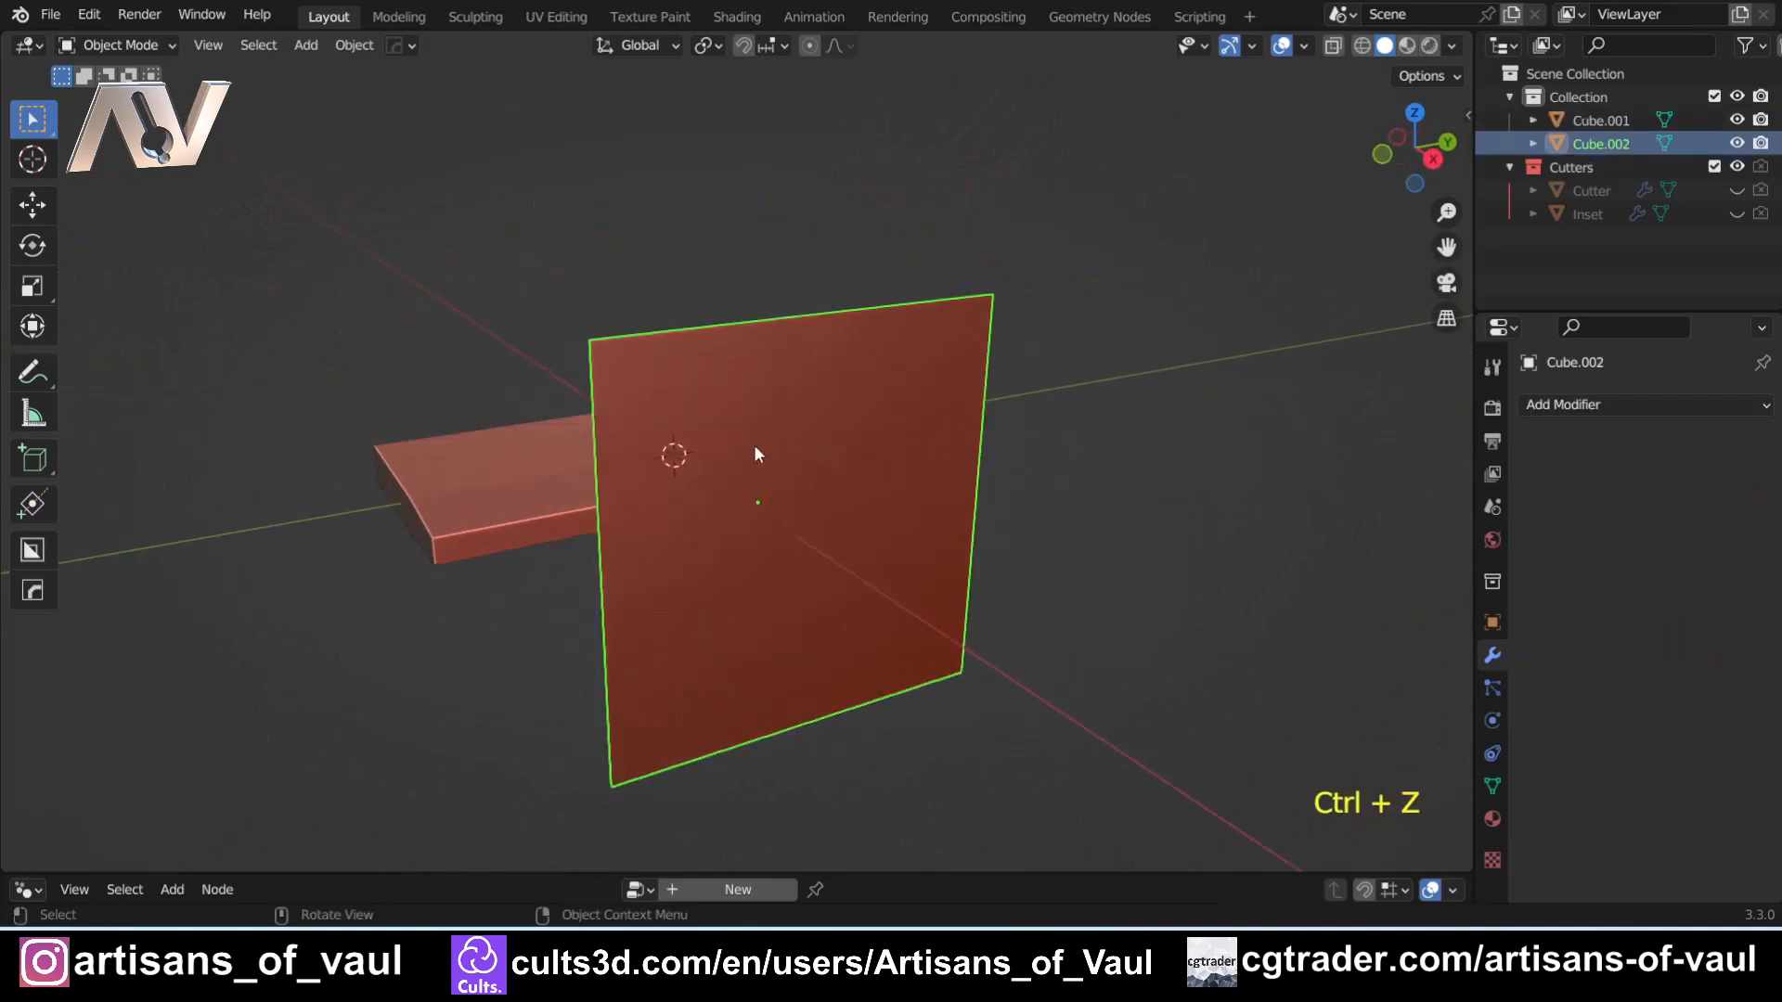
{"action": "key", "text": "h"}
{"action": "scroll", "coordinate": [835, 390], "scroll_direction": "up", "scroll_amount": 2}
{"action": "left_click", "coordinate": [722, 453]}
{"action": "middle_click_drag", "start_coordinate": [815, 487], "coordinate": [712, 501]}
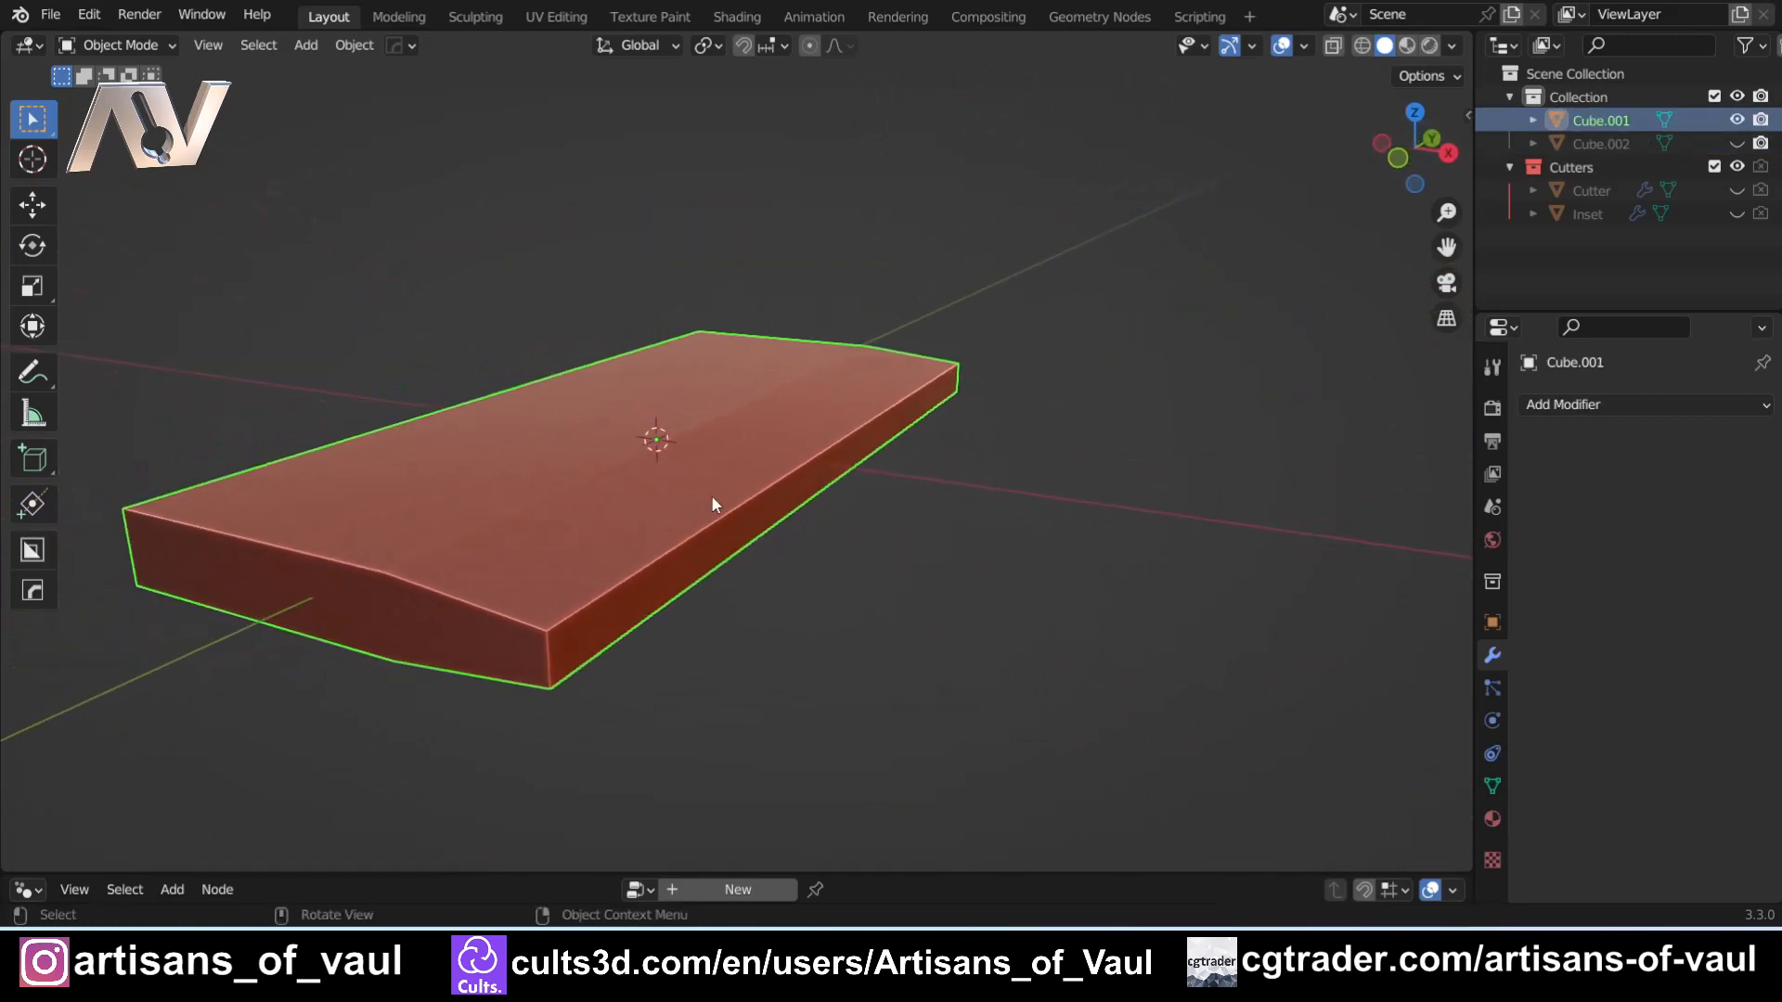
{"action": "key", "text": "shift+d"}
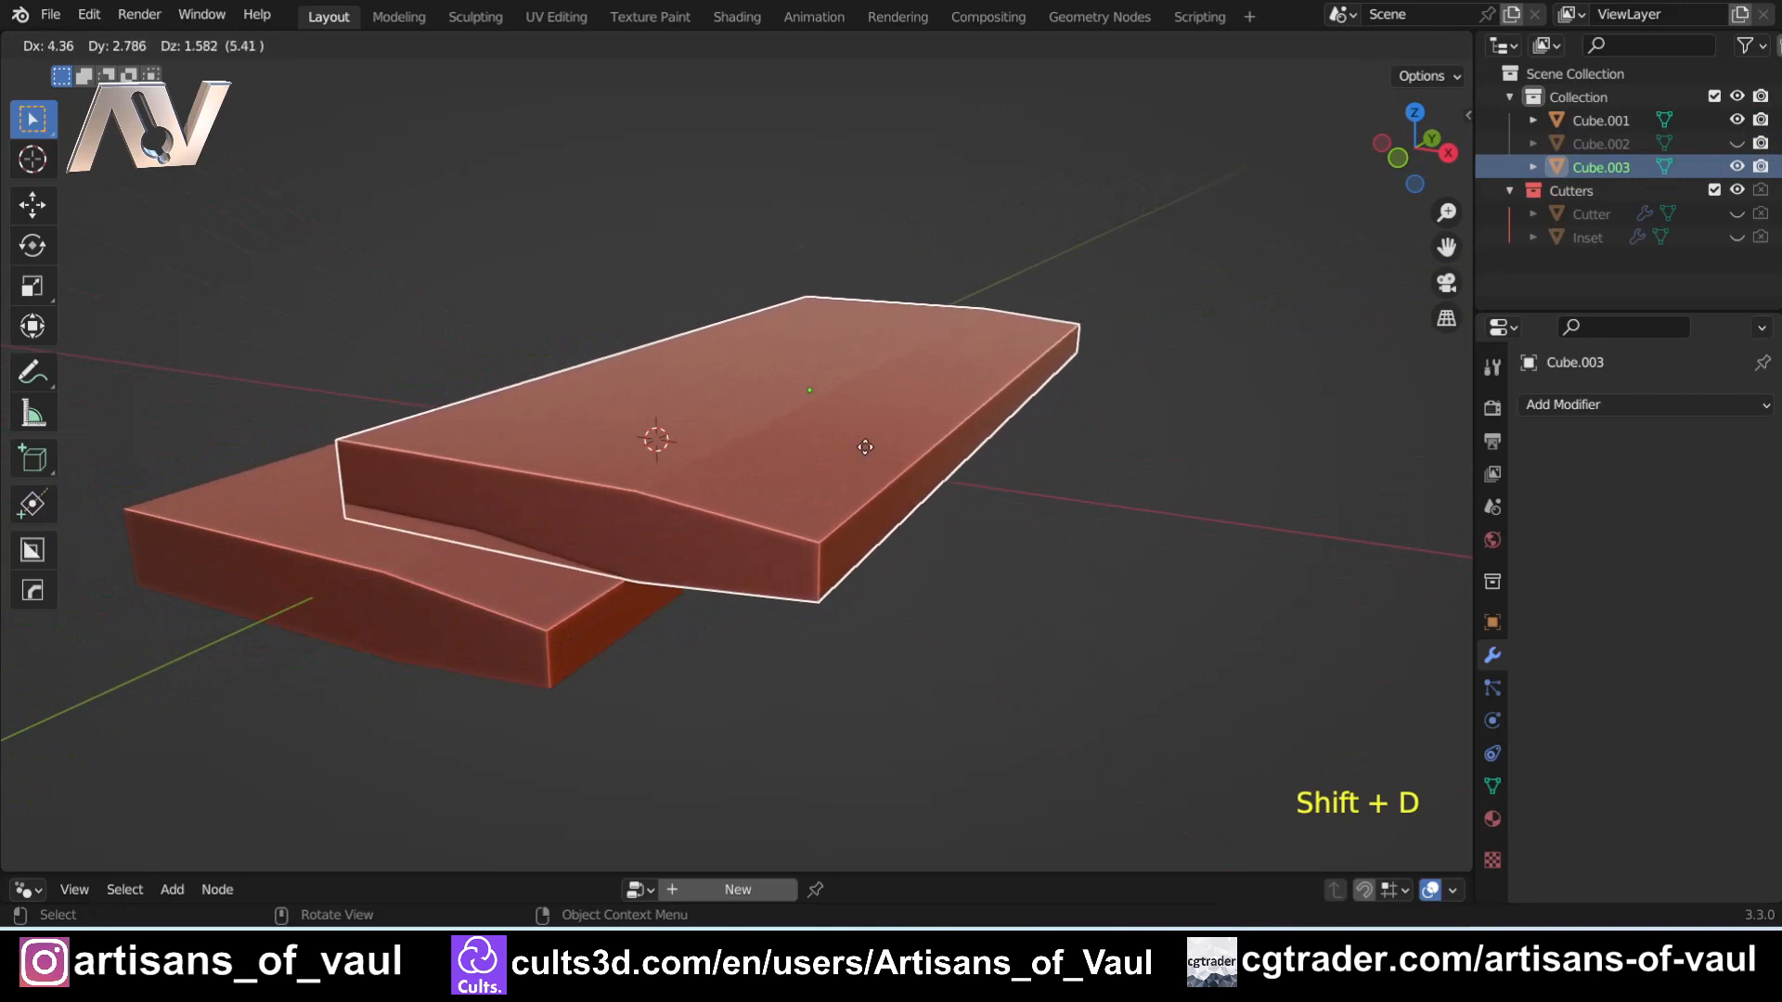
{"action": "right_click", "coordinate": [866, 455]}
- Scale the duplicate slab down uniformly to about 0.82, checking its offset inside the original in the side-on view
{"action": "key", "text": "s"}
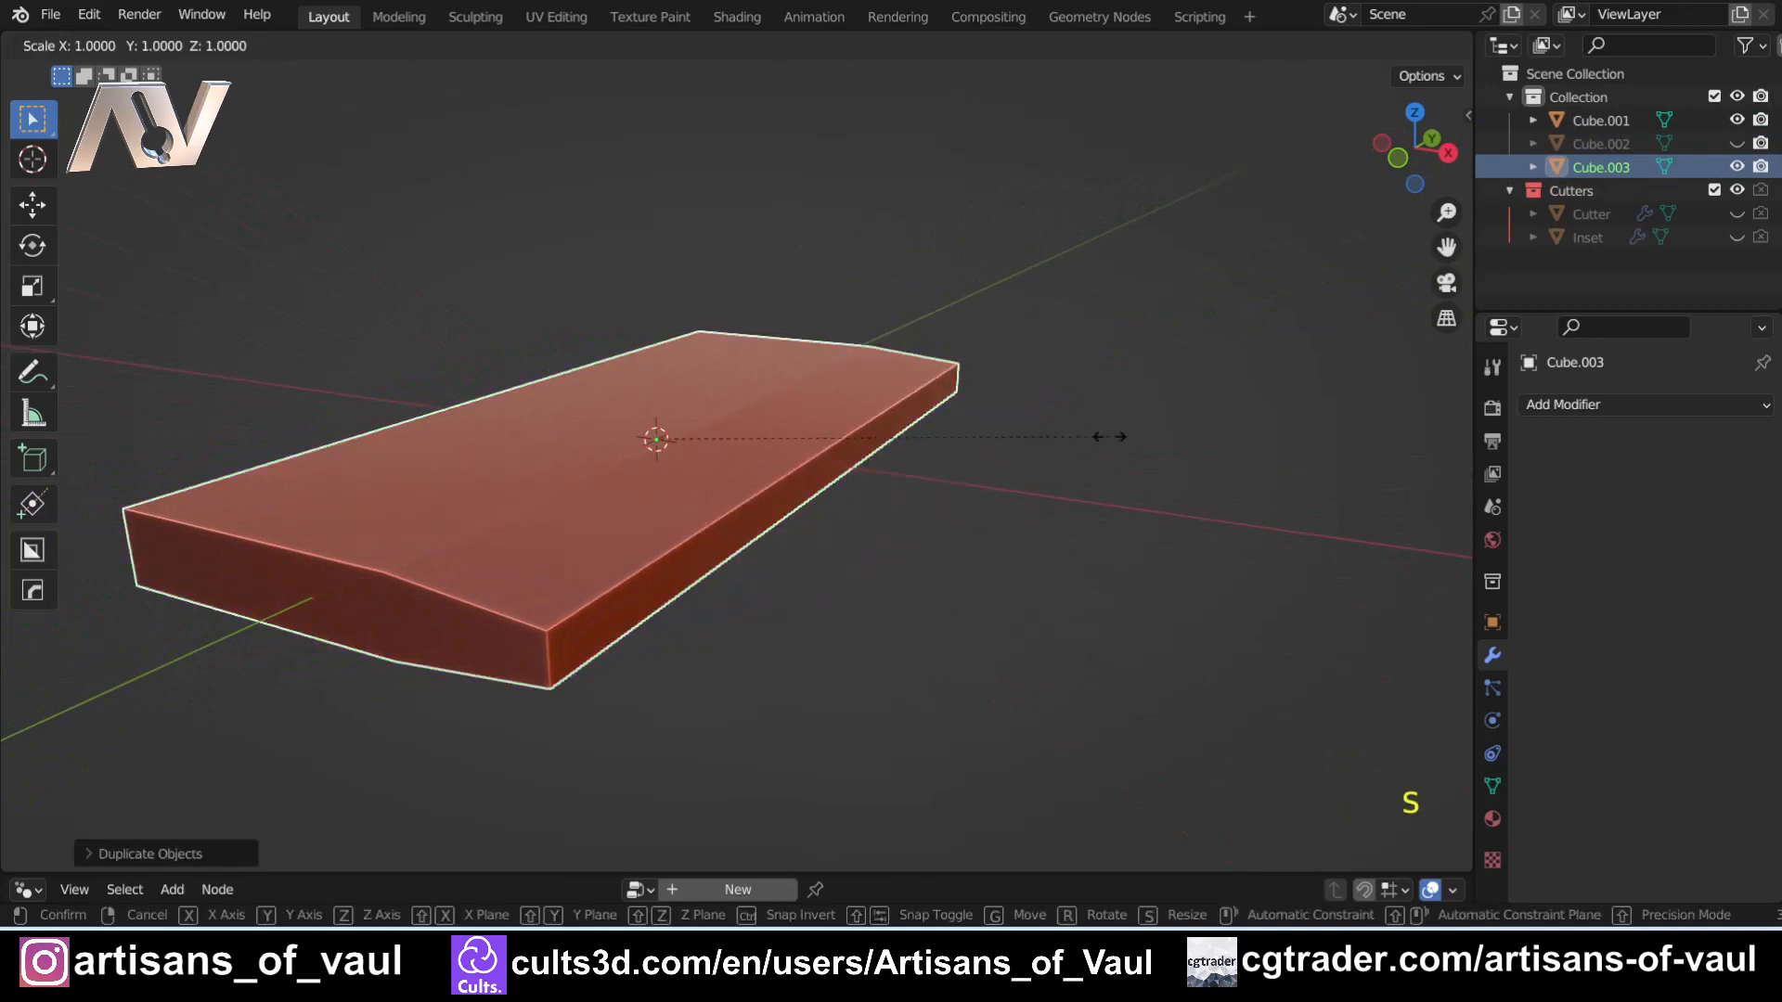
{"action": "left_click", "coordinate": [1071, 442]}
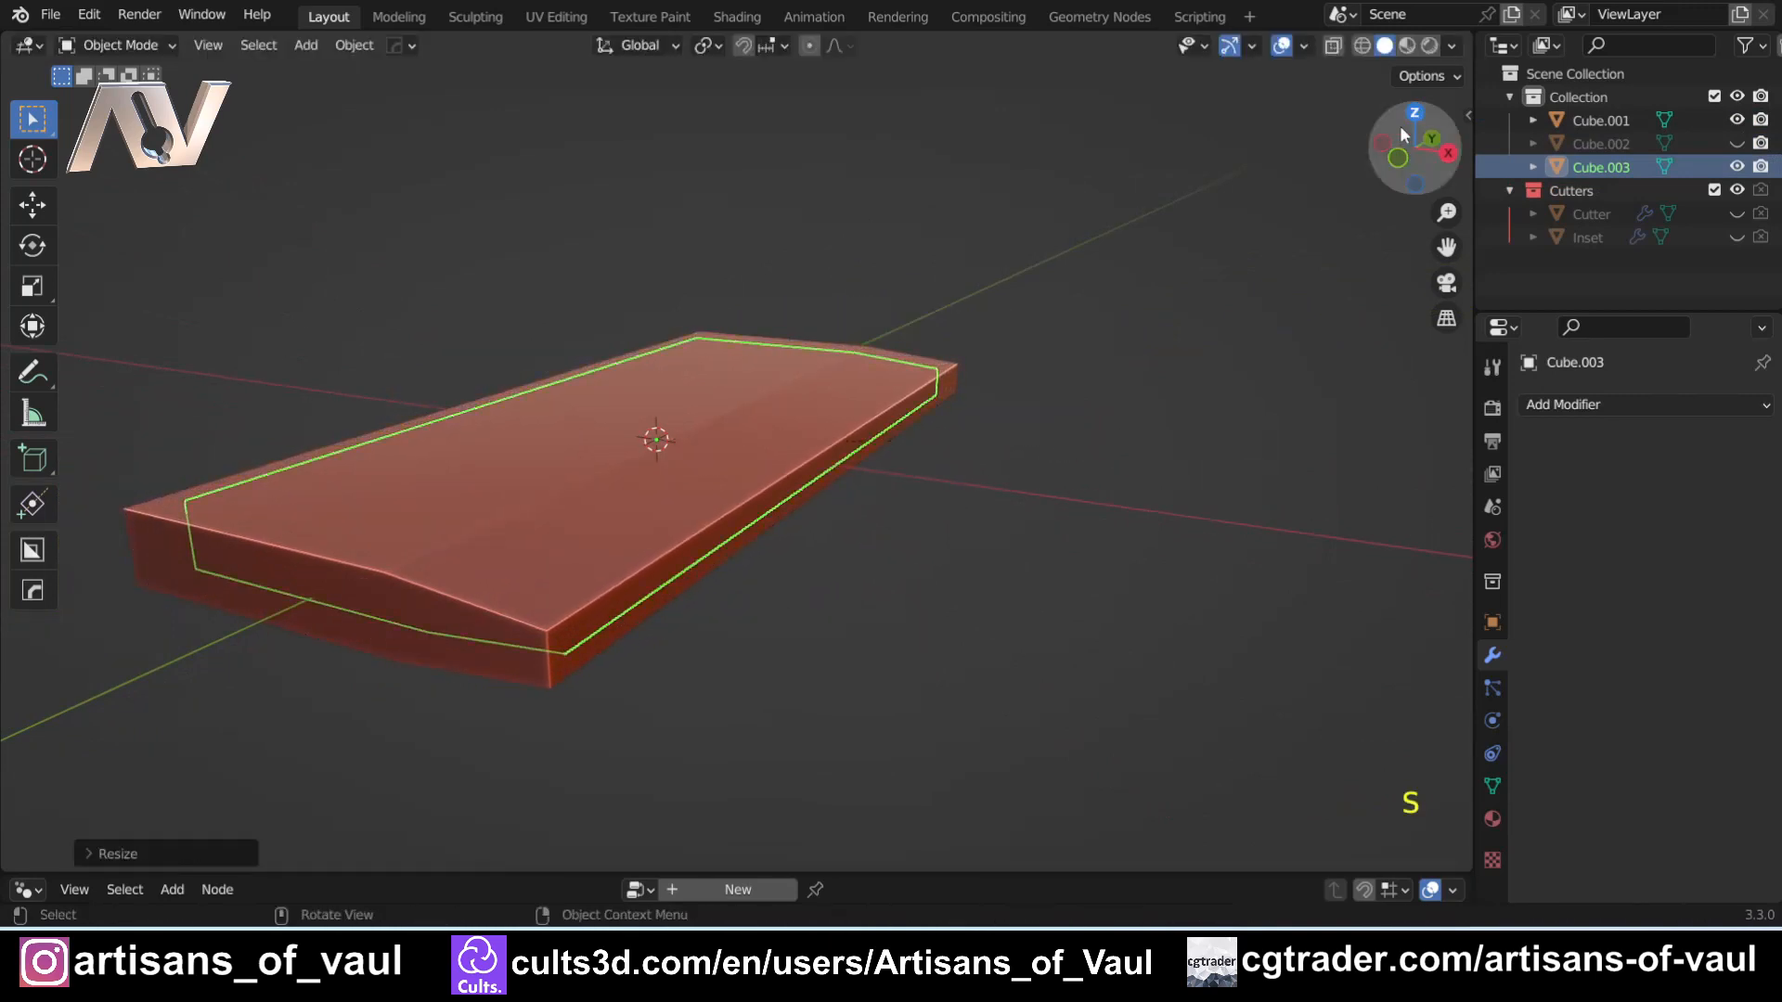
{"action": "left_click", "coordinate": [1400, 160]}
{"action": "scroll", "coordinate": [993, 418], "scroll_direction": "up", "scroll_amount": 3}
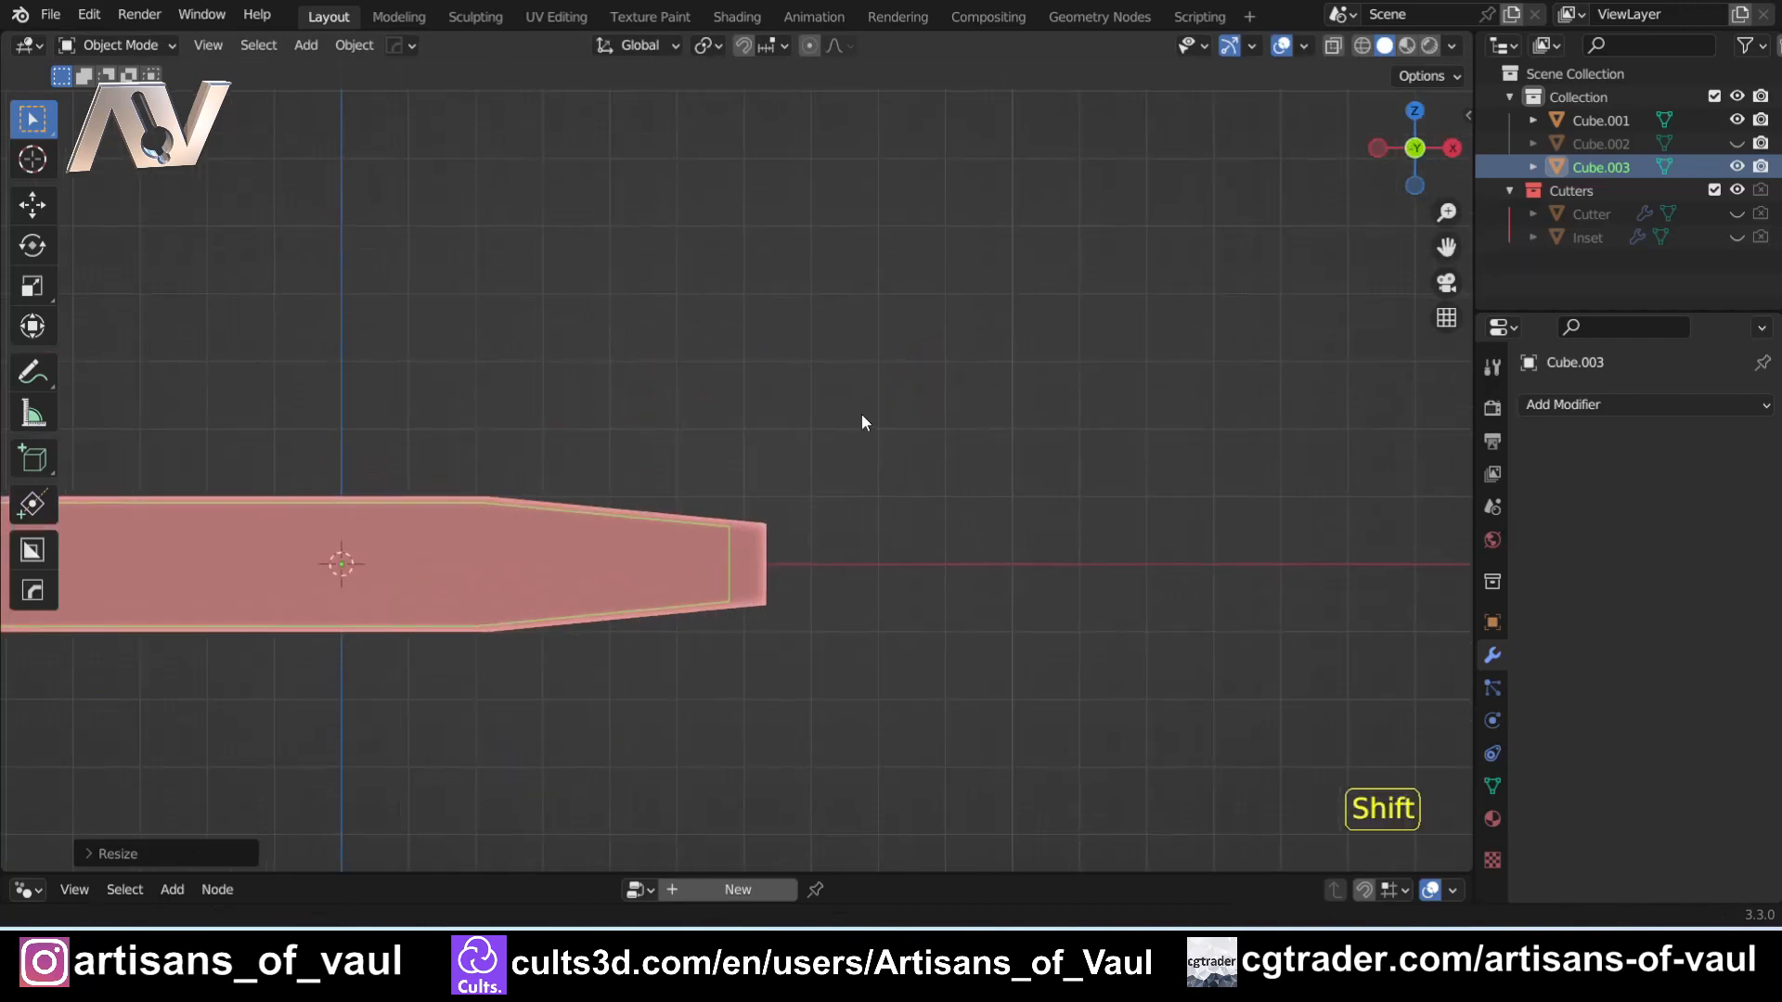
{"action": "middle_click_drag", "start_coordinate": [861, 414], "coordinate": [1078, 327], "text": "shift"}
{"action": "key", "text": "s"}
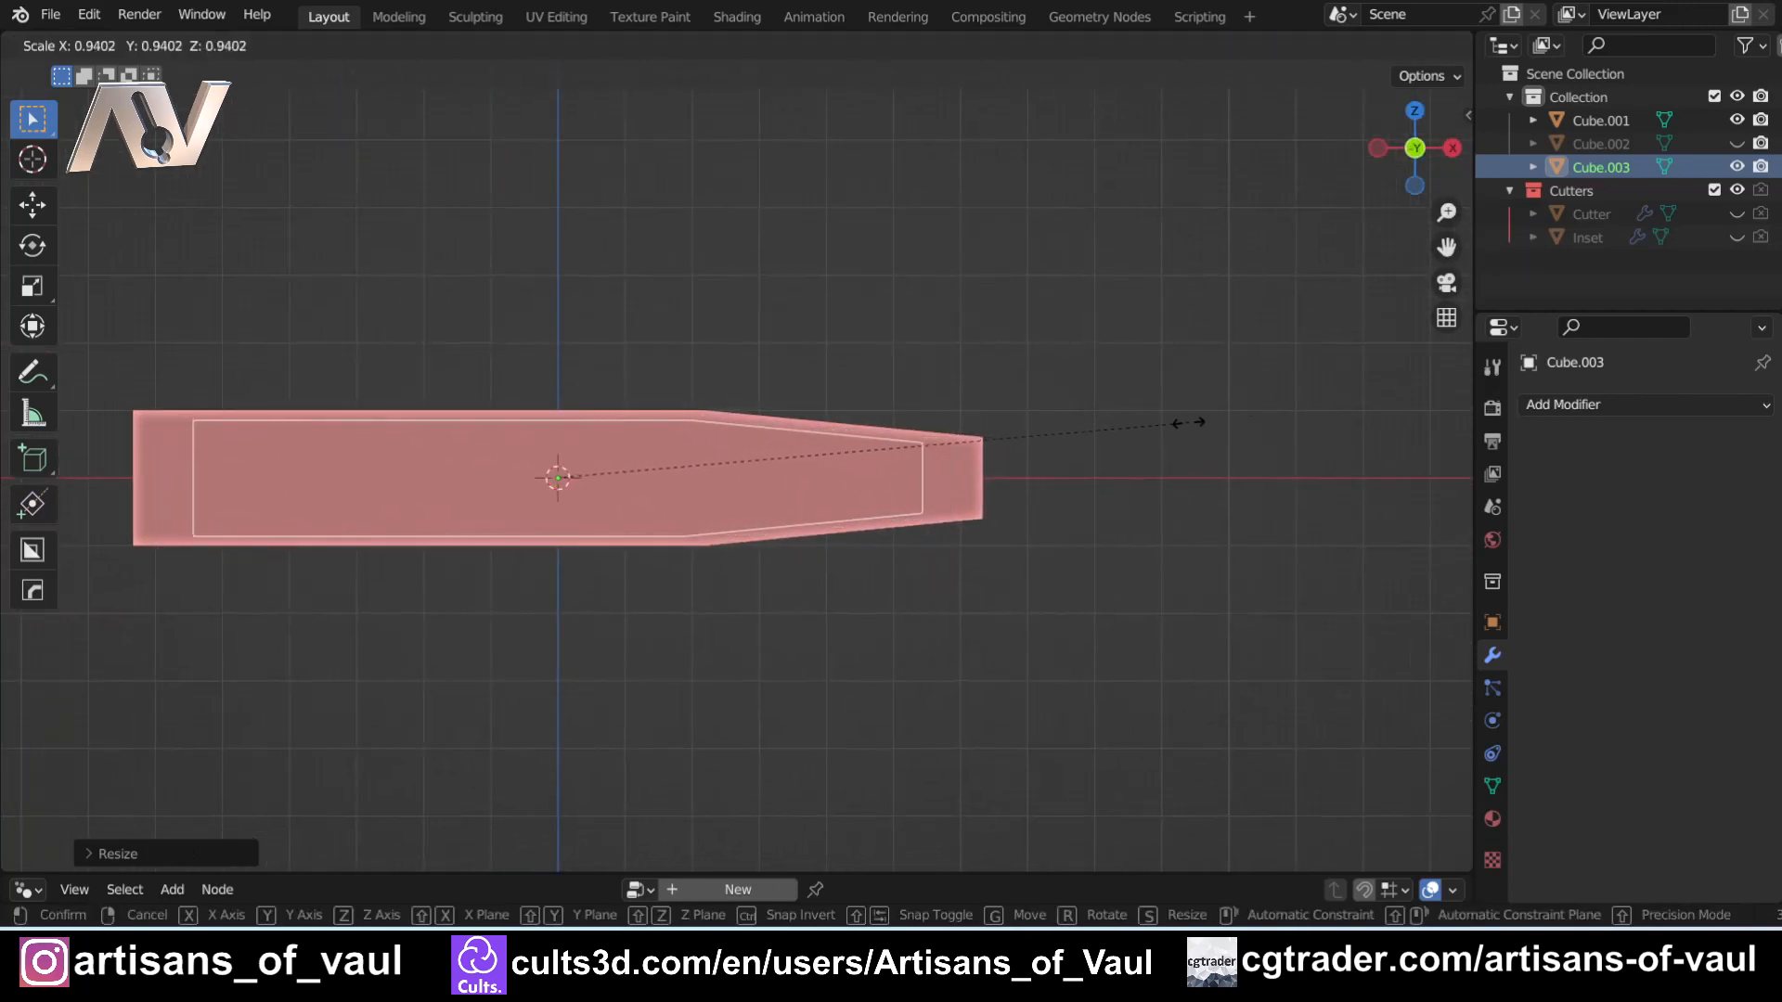
{"action": "left_click", "coordinate": [1160, 430]}
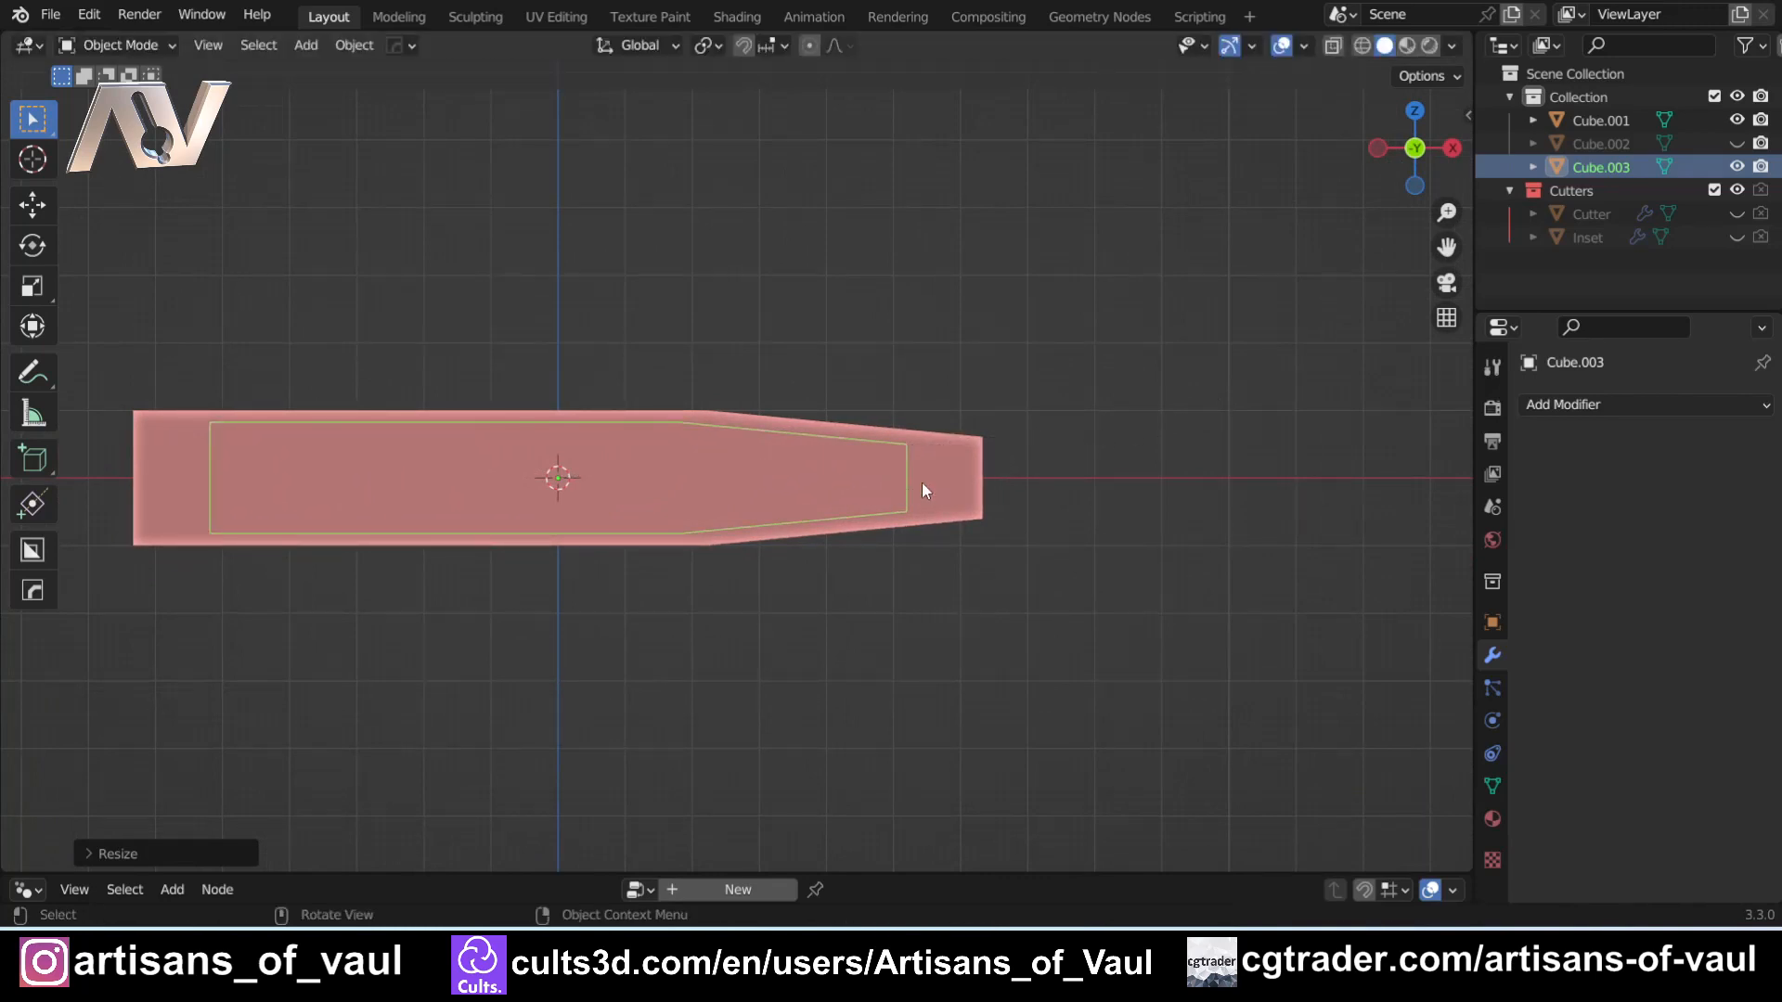
- In wireframe, stretch the inner duplicate along X to a scale of about 0.962, evening its gap to the outer slab
{"action": "left_click", "coordinate": [960, 473]}
{"action": "key", "text": "n"}
{"action": "left_click", "coordinate": [1467, 117]}
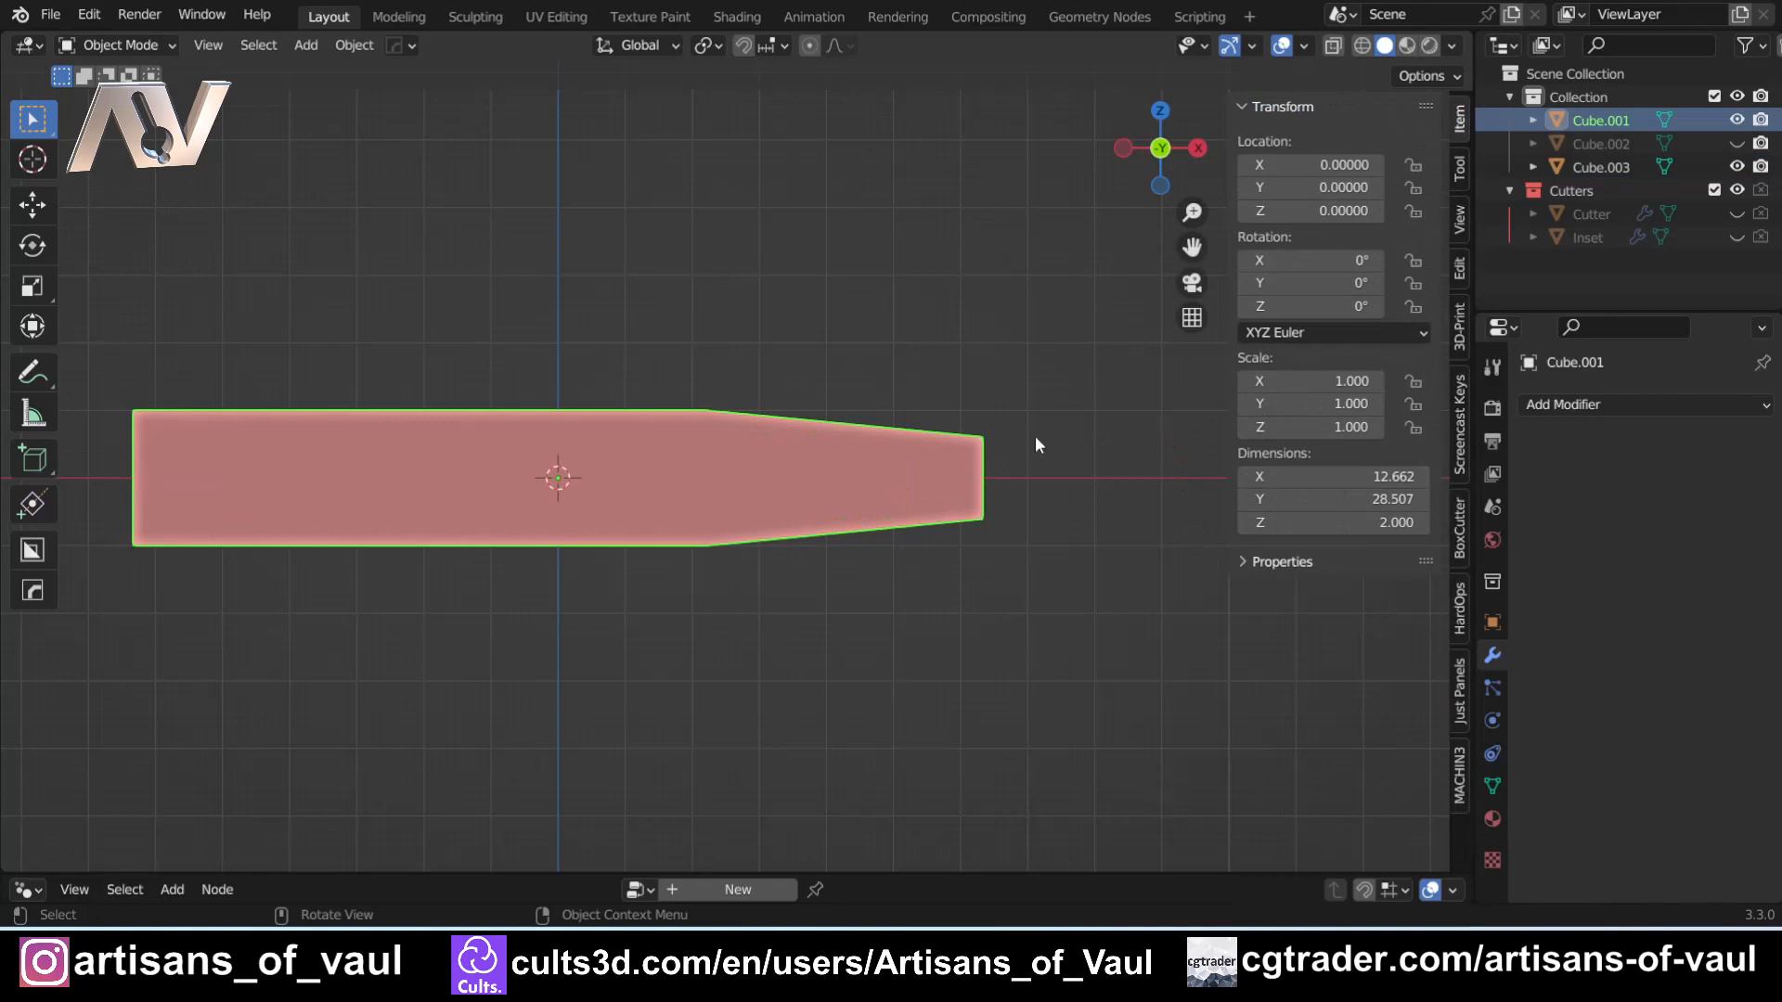
{"action": "key", "text": "shift+z"}
{"action": "left_click", "coordinate": [785, 437]}
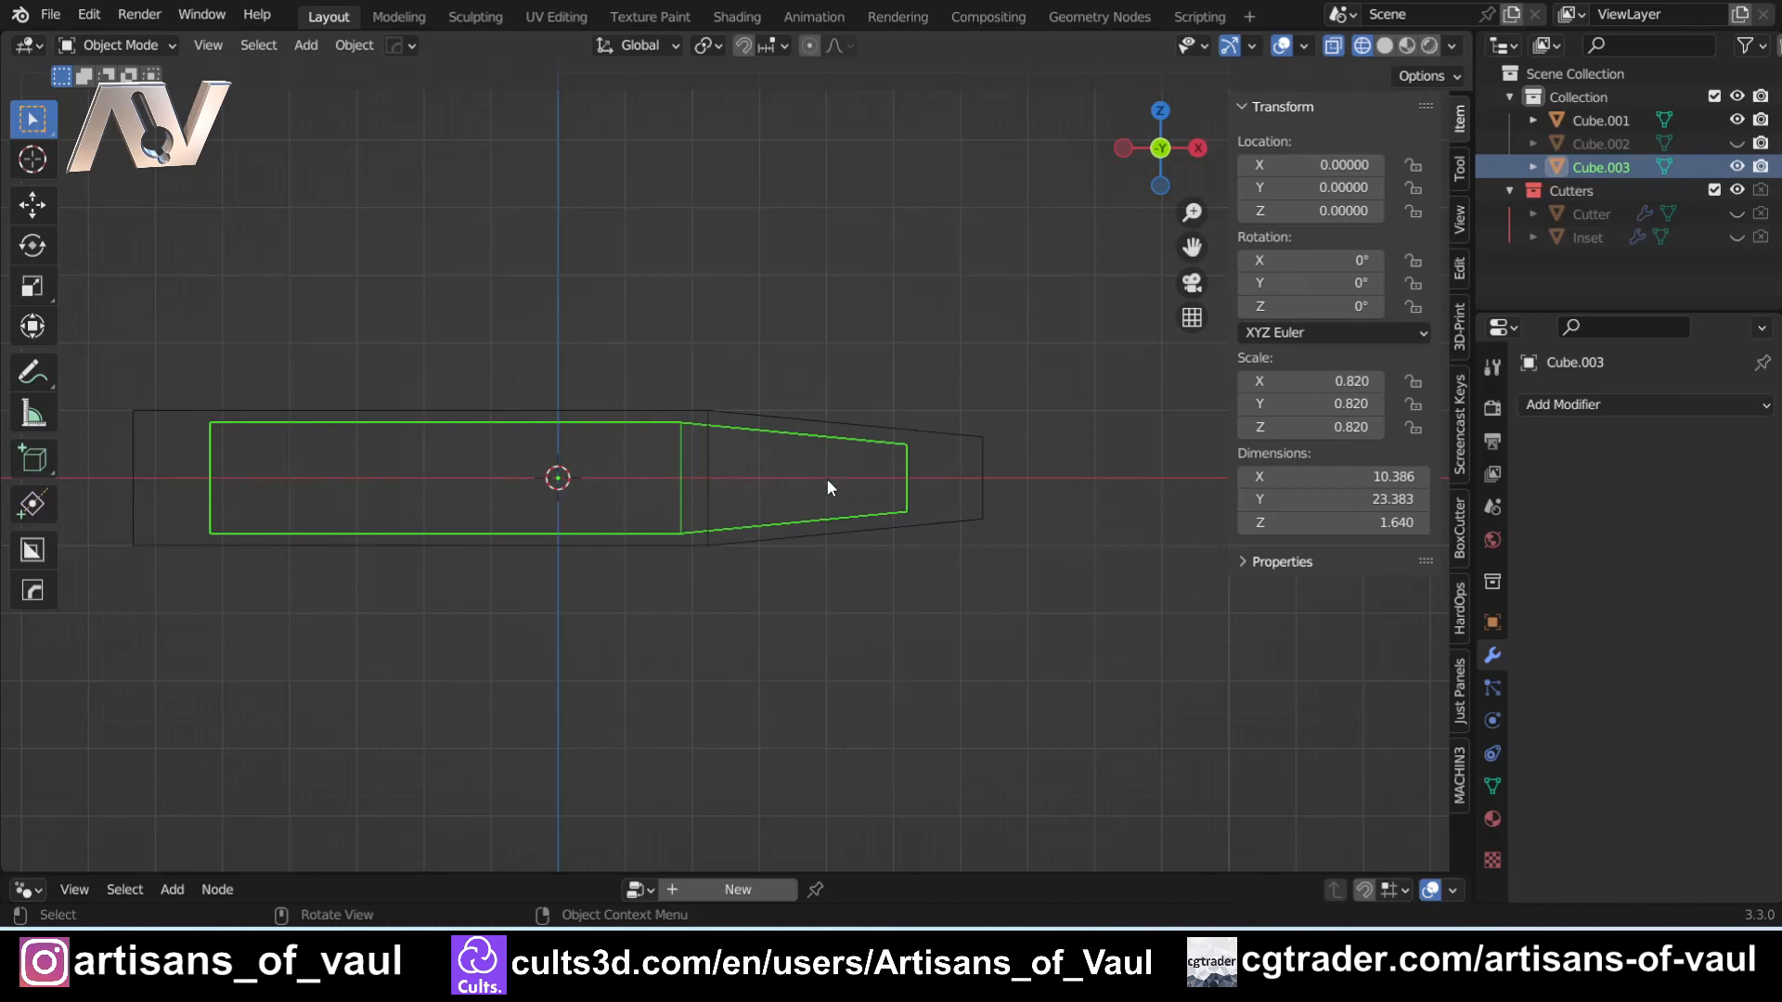
{"action": "key", "text": "s"}
{"action": "key", "text": "x"}
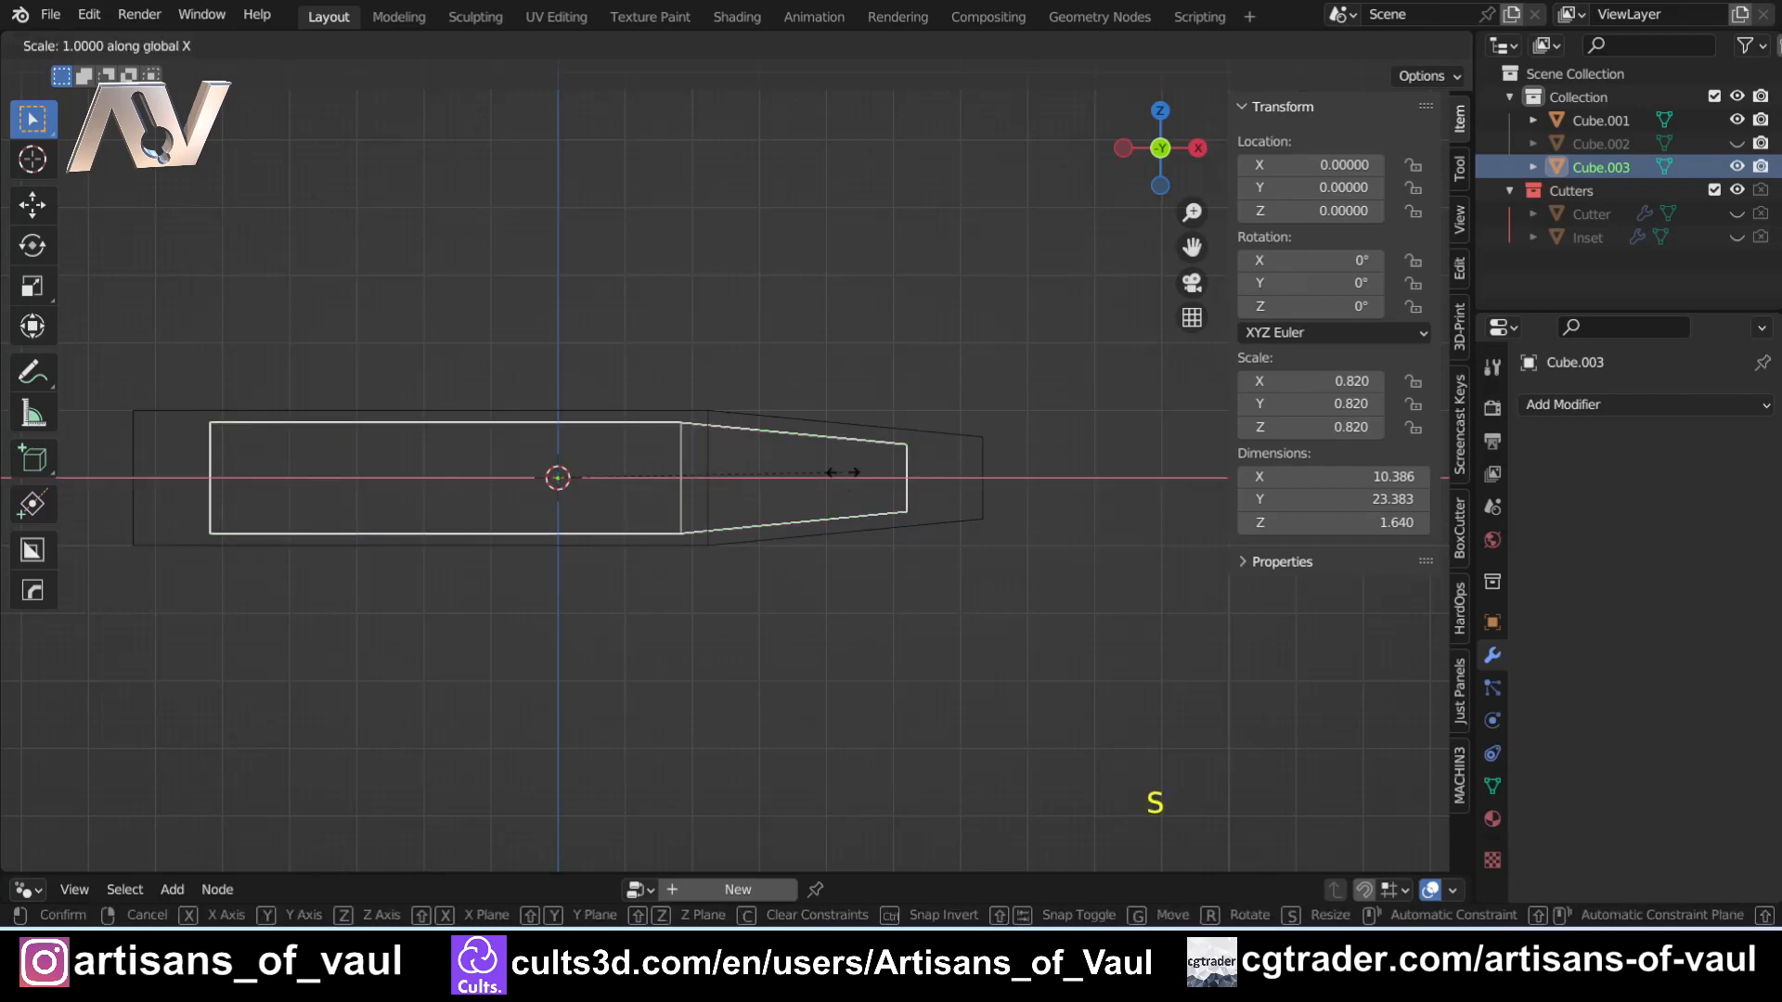
{"action": "left_click", "coordinate": [893, 477]}
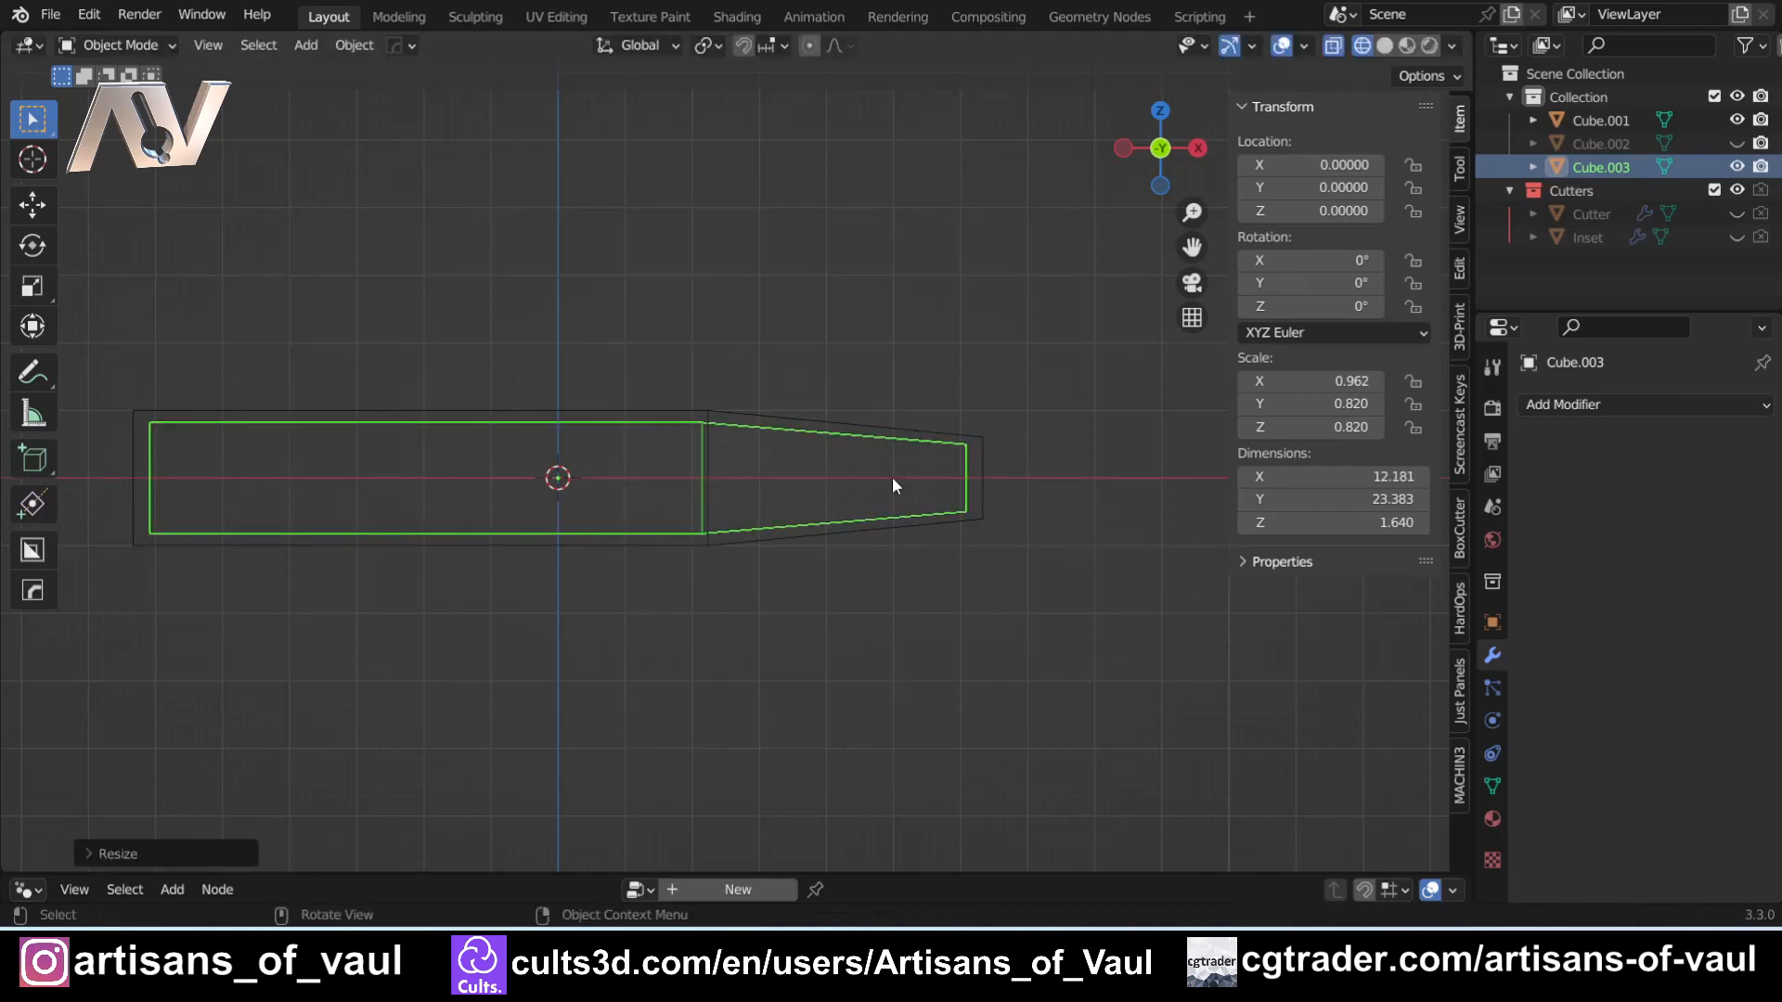
- Rename the inner duplicate slab to Internal
{"action": "scroll", "coordinate": [932, 273], "scroll_direction": "down", "scroll_amount": 3}
{"action": "left_click", "coordinate": [931, 273]}
{"action": "middle_click_drag", "start_coordinate": [931, 272], "coordinate": [555, 453]}
{"action": "left_click", "coordinate": [564, 466]}
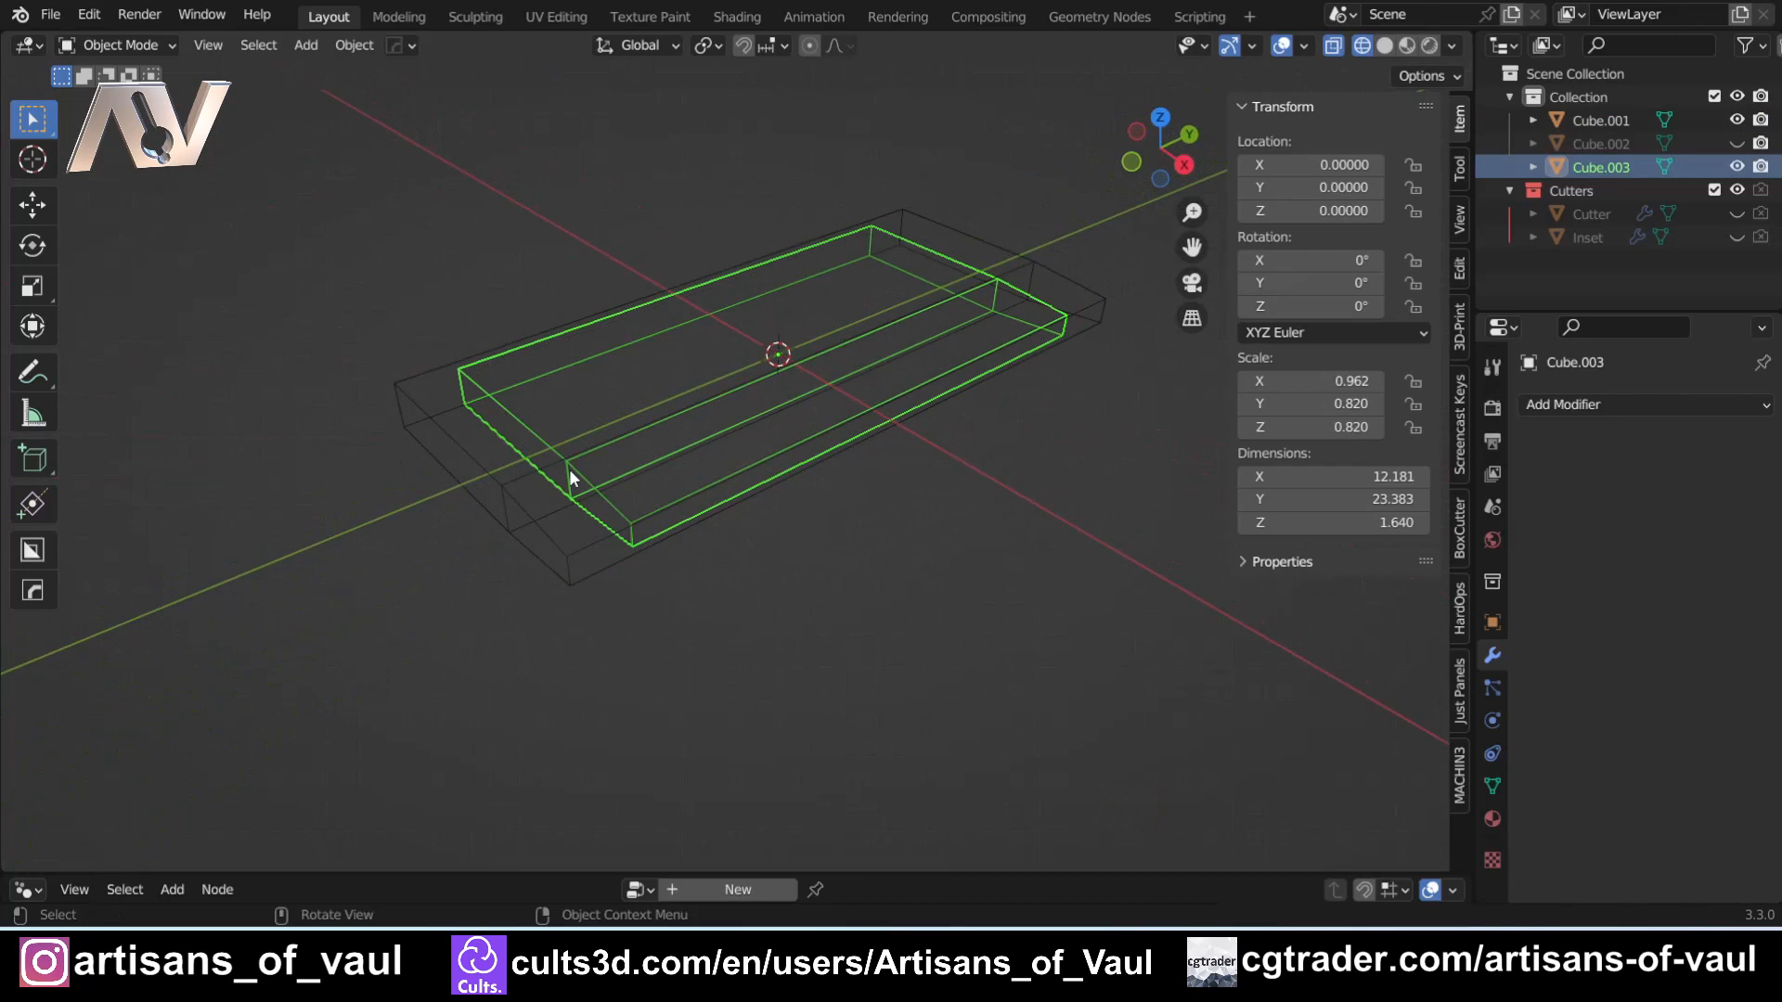
{"action": "key", "text": "F2"}
{"action": "type", "text": "Inter"}
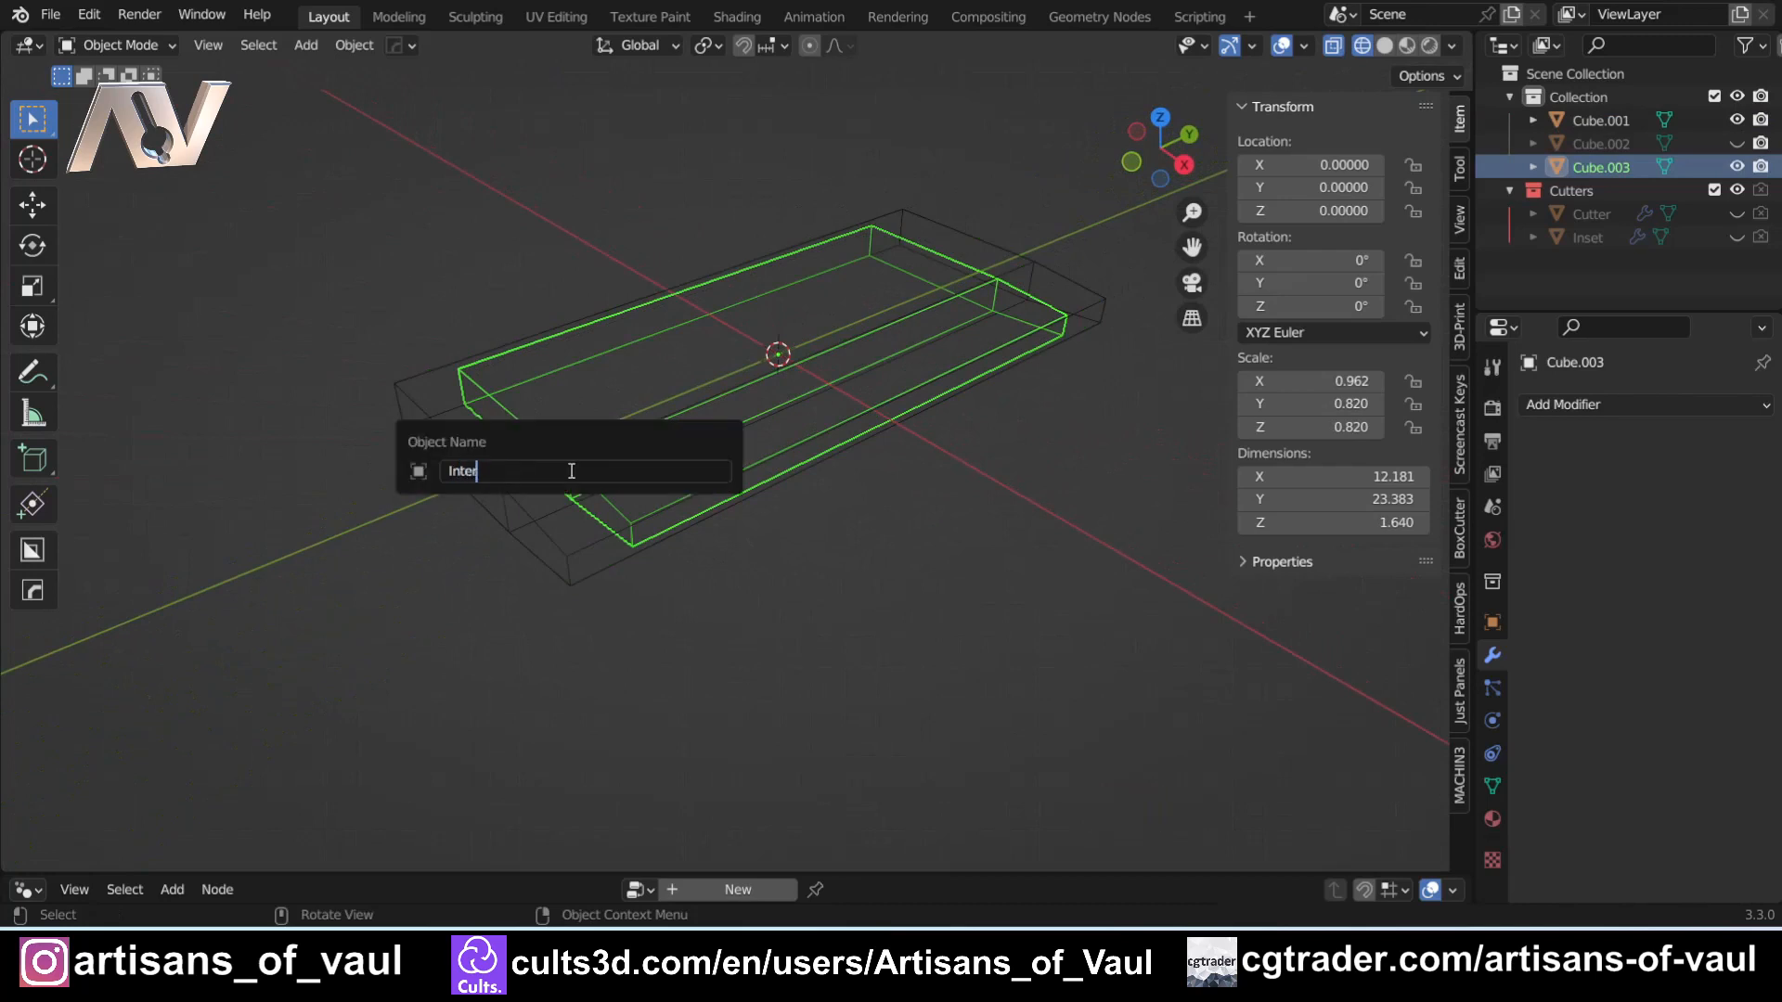
{"action": "type", "text": "nal"}
{"action": "key", "text": "Return"}
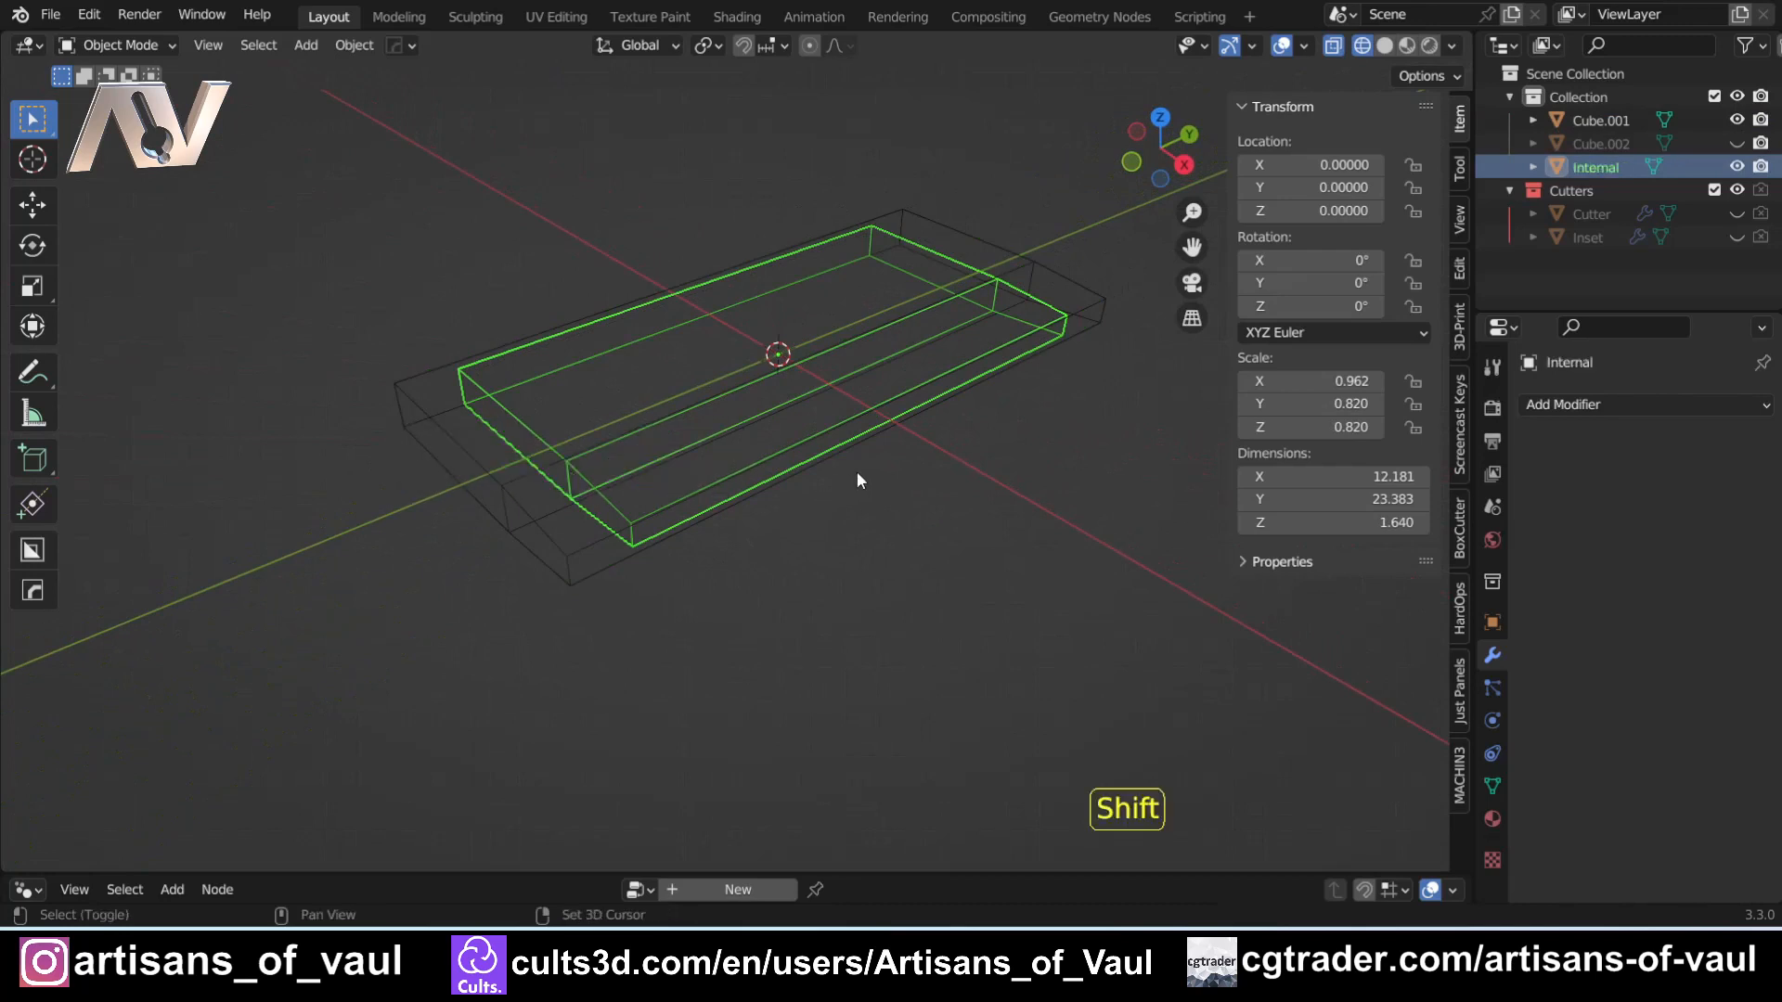
- Restore solid shading, unhide the trapezoidal cutter, and subtract it from the outer slab with a Boolean difference
{"action": "key", "text": "shift+z"}
{"action": "middle_click_drag", "start_coordinate": [880, 469], "coordinate": [745, 554], "text": "shift"}
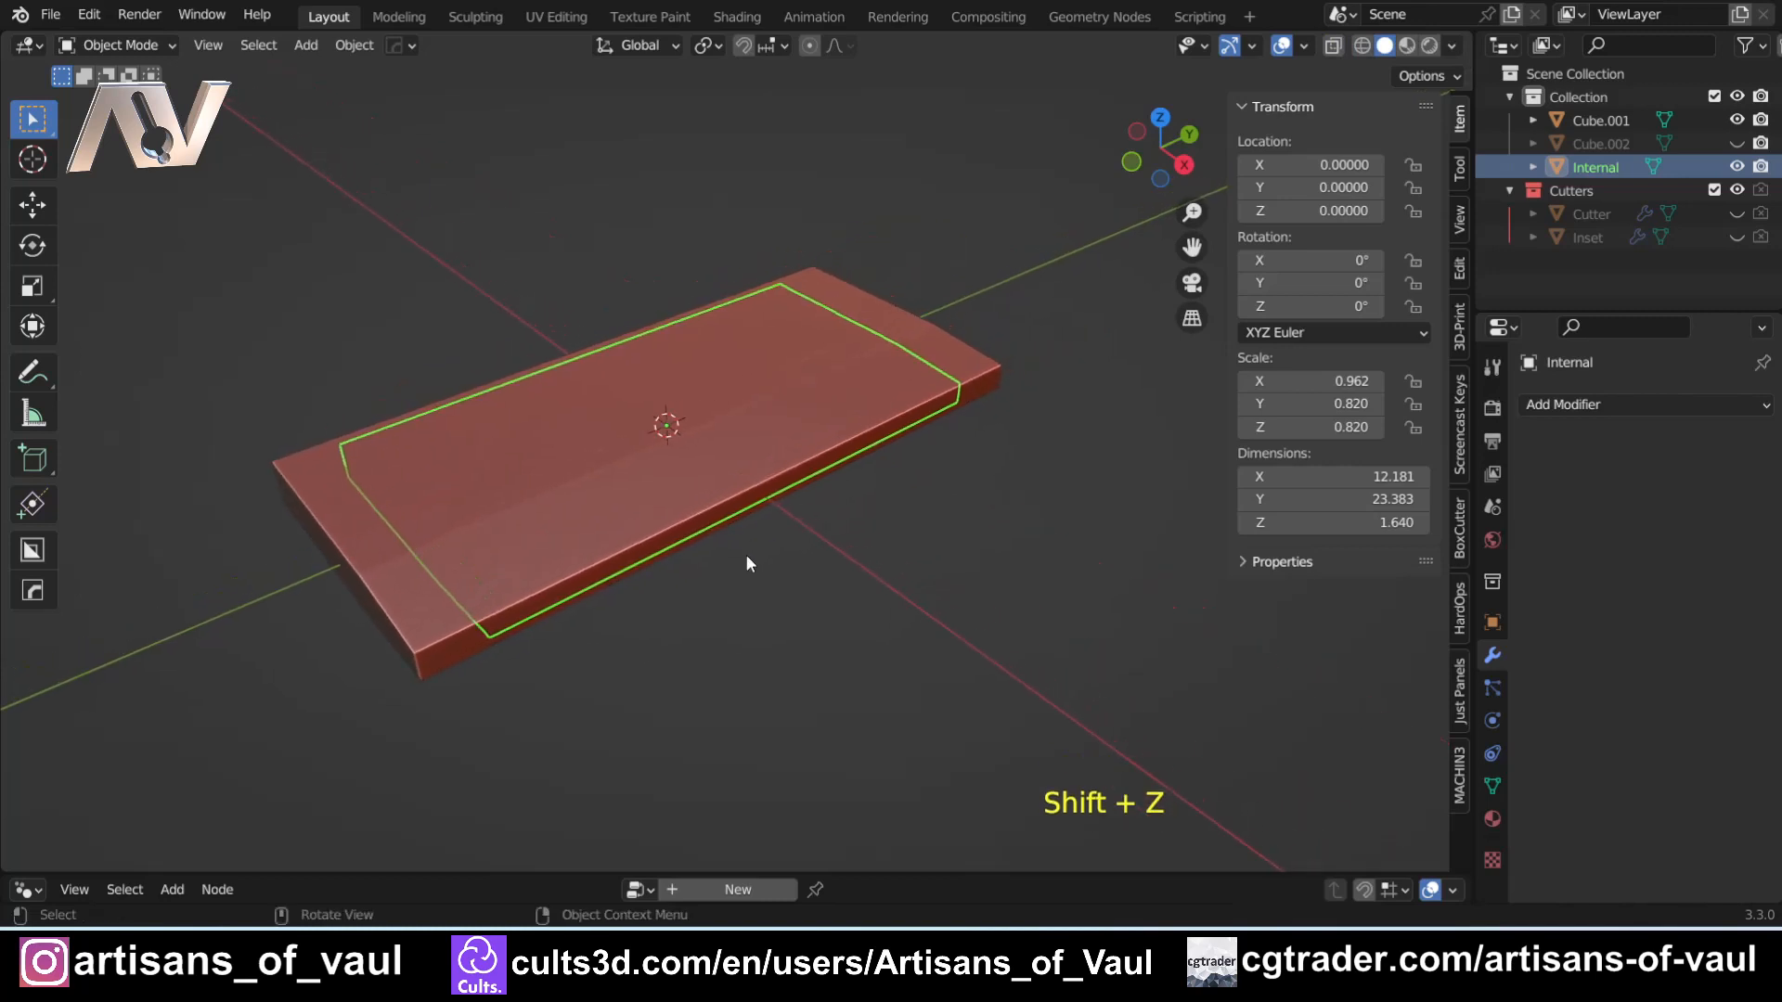
{"action": "left_click", "coordinate": [952, 553]}
{"action": "left_click", "coordinate": [1737, 143]}
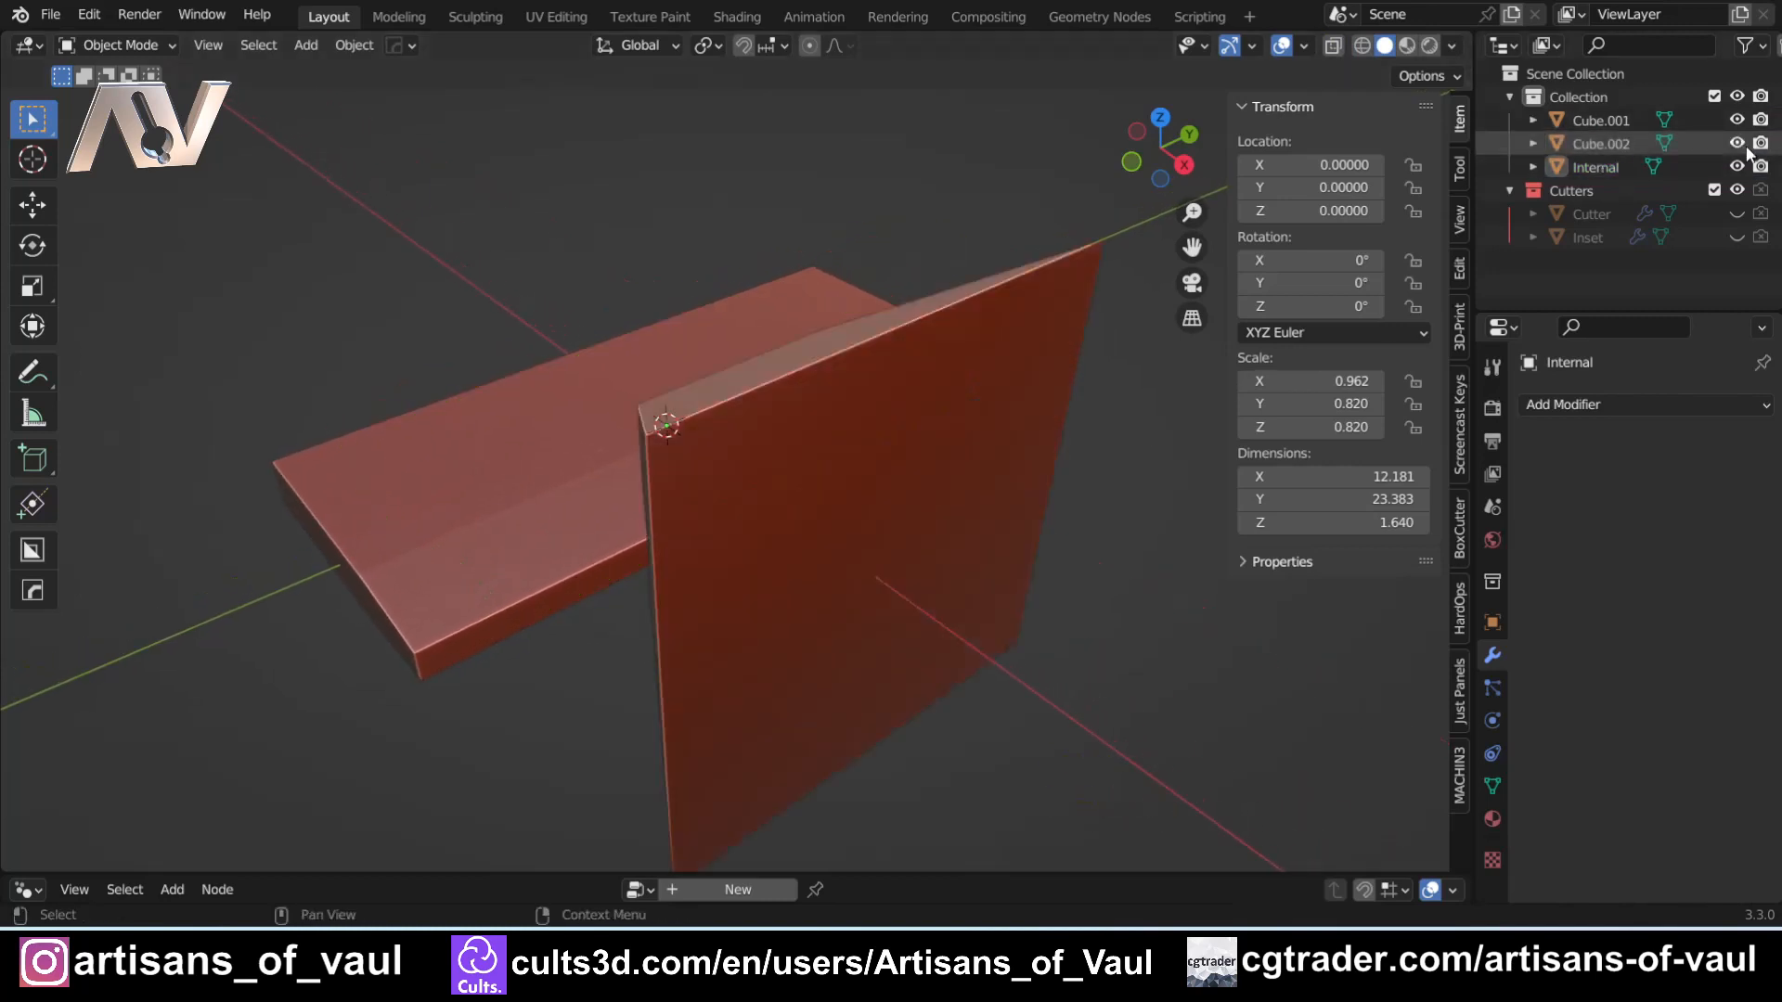
{"action": "left_click", "coordinate": [731, 481]}
{"action": "left_click", "coordinate": [457, 482], "text": "shift"}
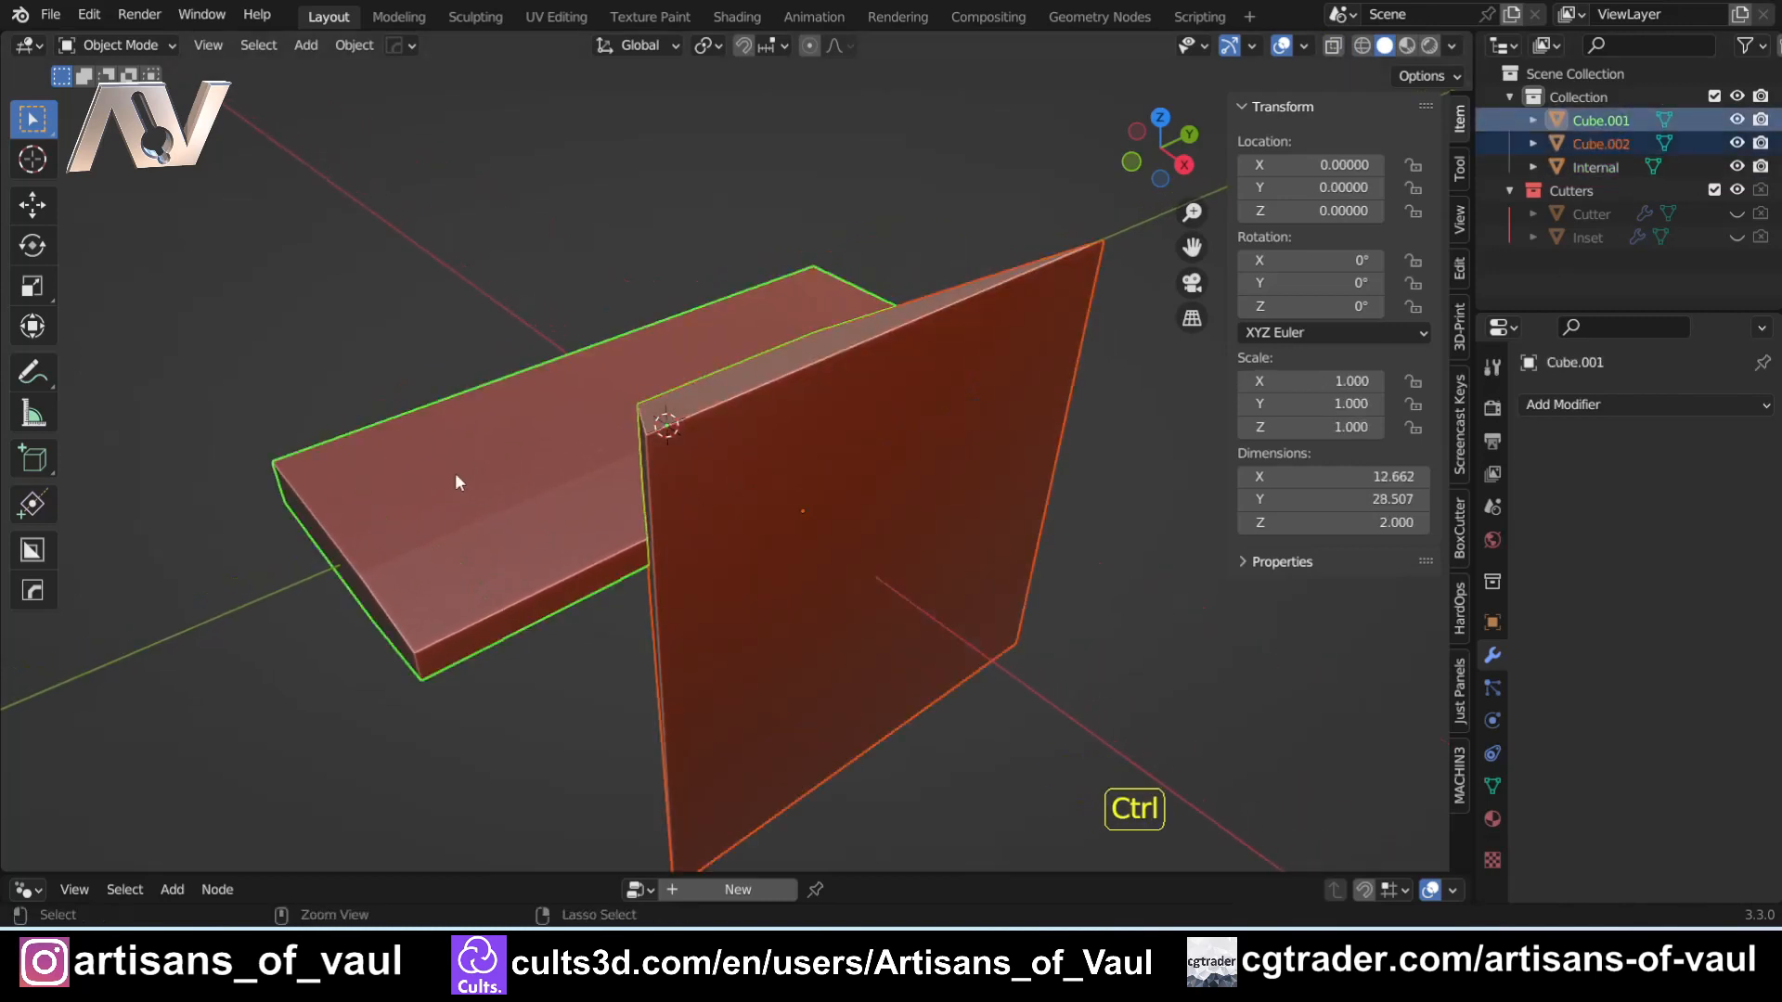
{"action": "key", "text": "ctrl+KP_Subtract"}
{"action": "middle_click_drag", "start_coordinate": [458, 471], "coordinate": [576, 481]}
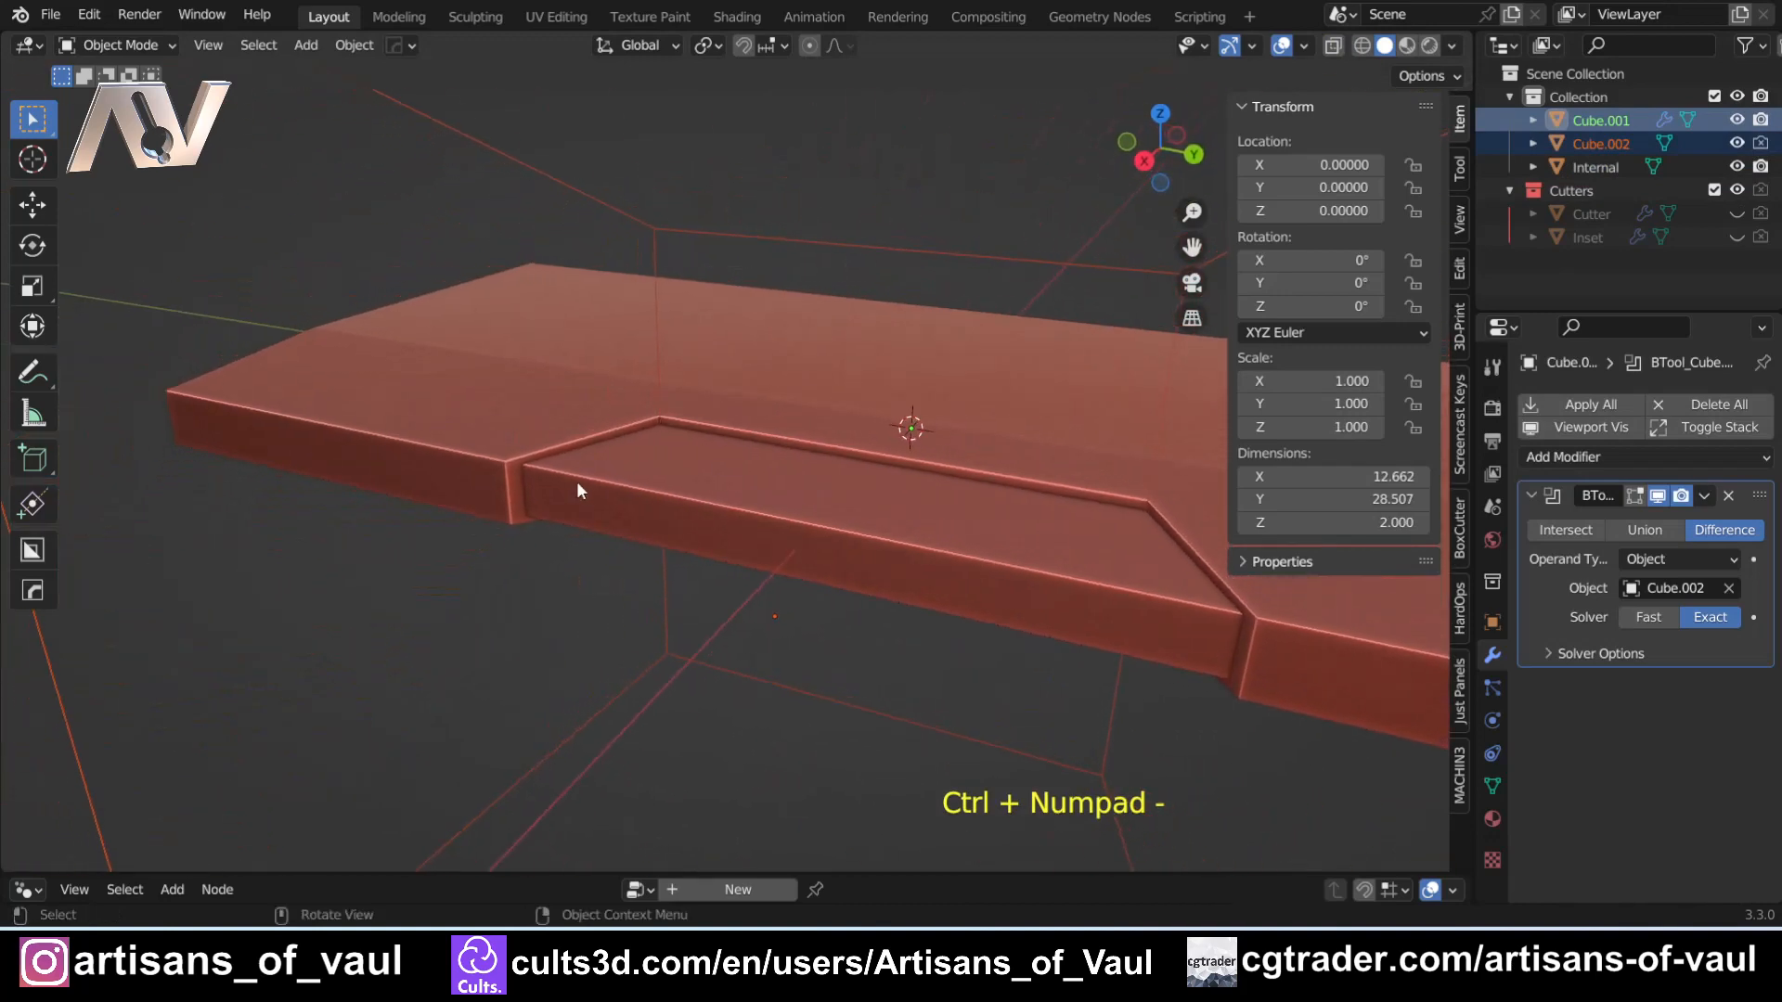
{"action": "scroll", "coordinate": [569, 482], "scroll_direction": "down", "scroll_amount": 4}
- Try merging the Internal slab into the outer slab with a Boolean union and inspect the inset
{"action": "left_click", "coordinate": [868, 522]}
{"action": "middle_click_drag", "start_coordinate": [870, 521], "coordinate": [637, 535], "text": "shift"}
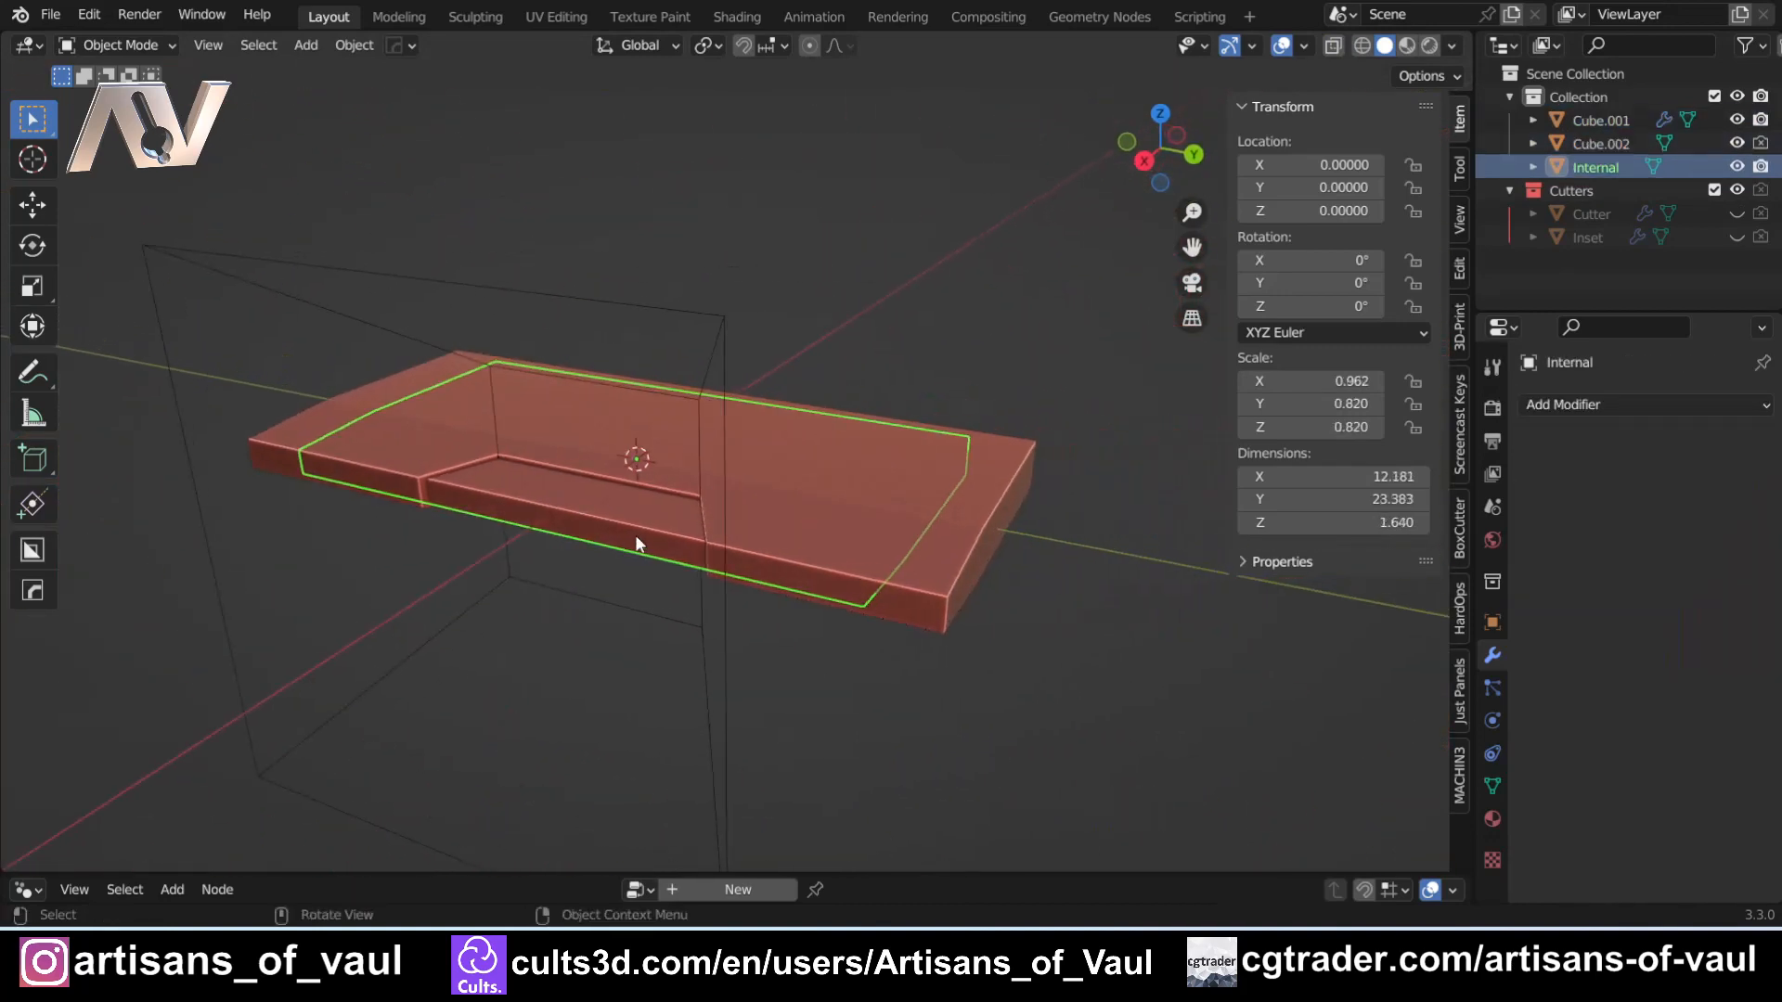
{"action": "scroll", "coordinate": [665, 488], "scroll_direction": "up", "scroll_amount": 3}
{"action": "left_click", "coordinate": [1112, 544], "text": "shift"}
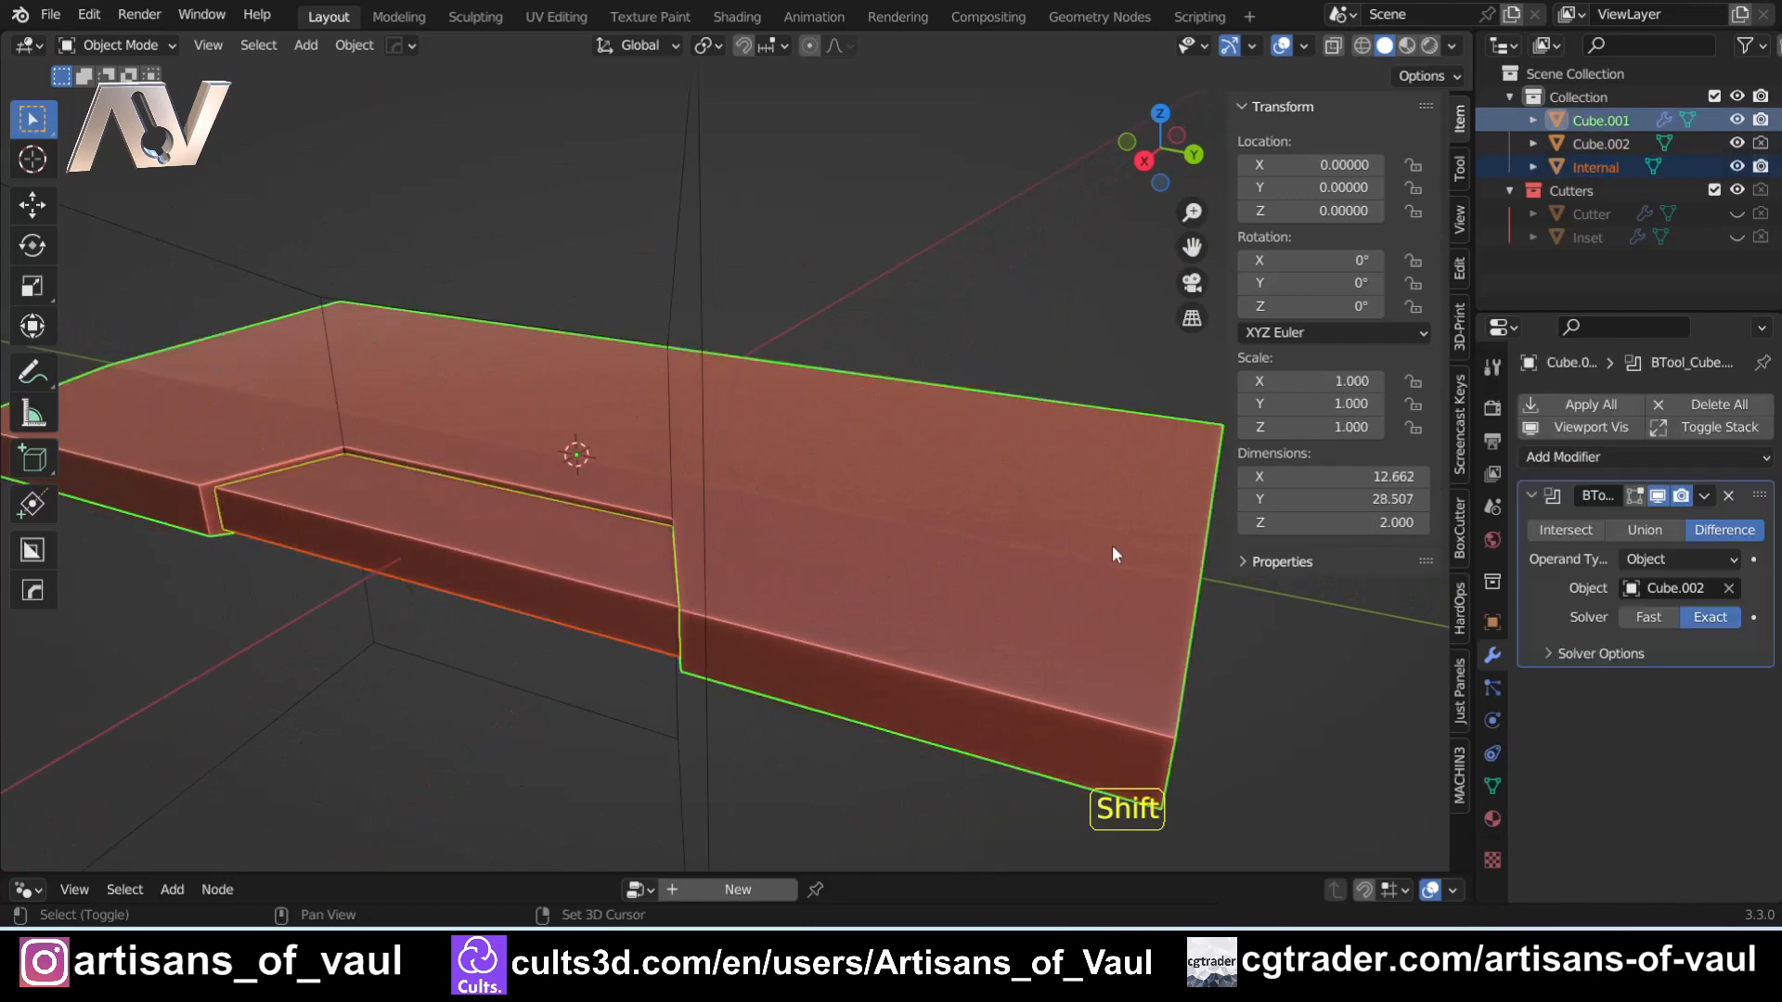
{"action": "key", "text": "ctrl+KP_Add"}
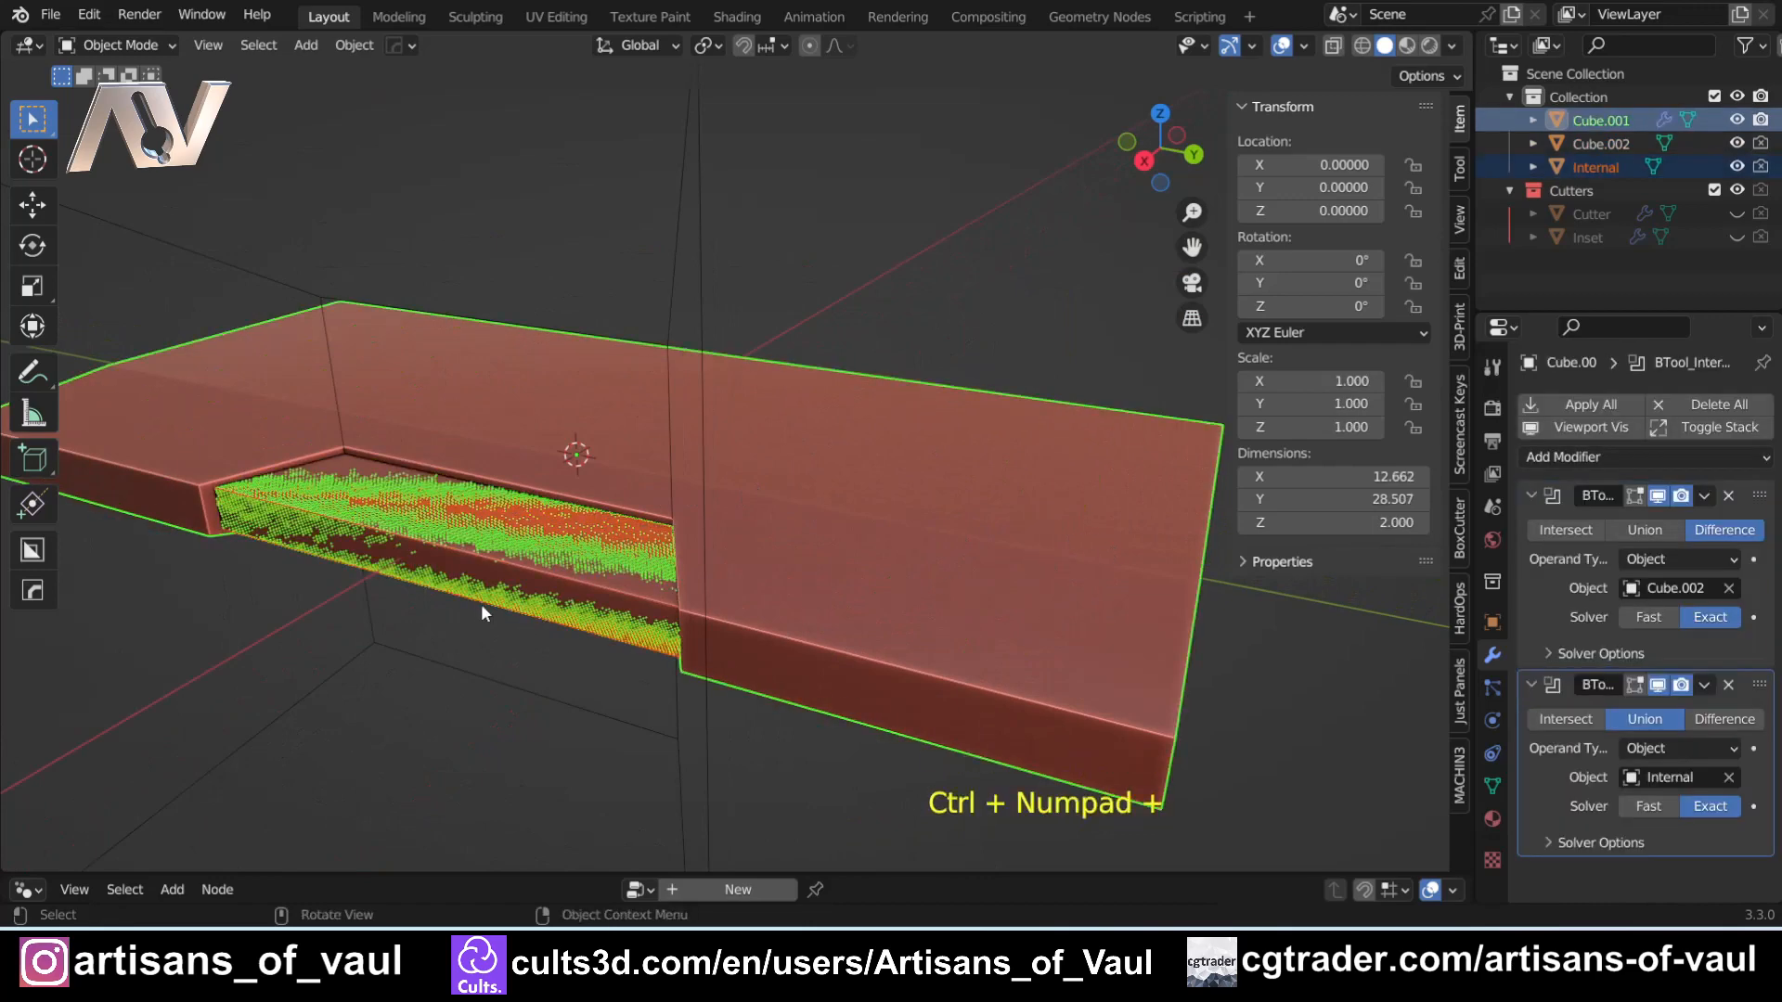
{"action": "middle_click_drag", "start_coordinate": [360, 520], "coordinate": [409, 509]}
{"action": "left_click", "coordinate": [405, 510]}
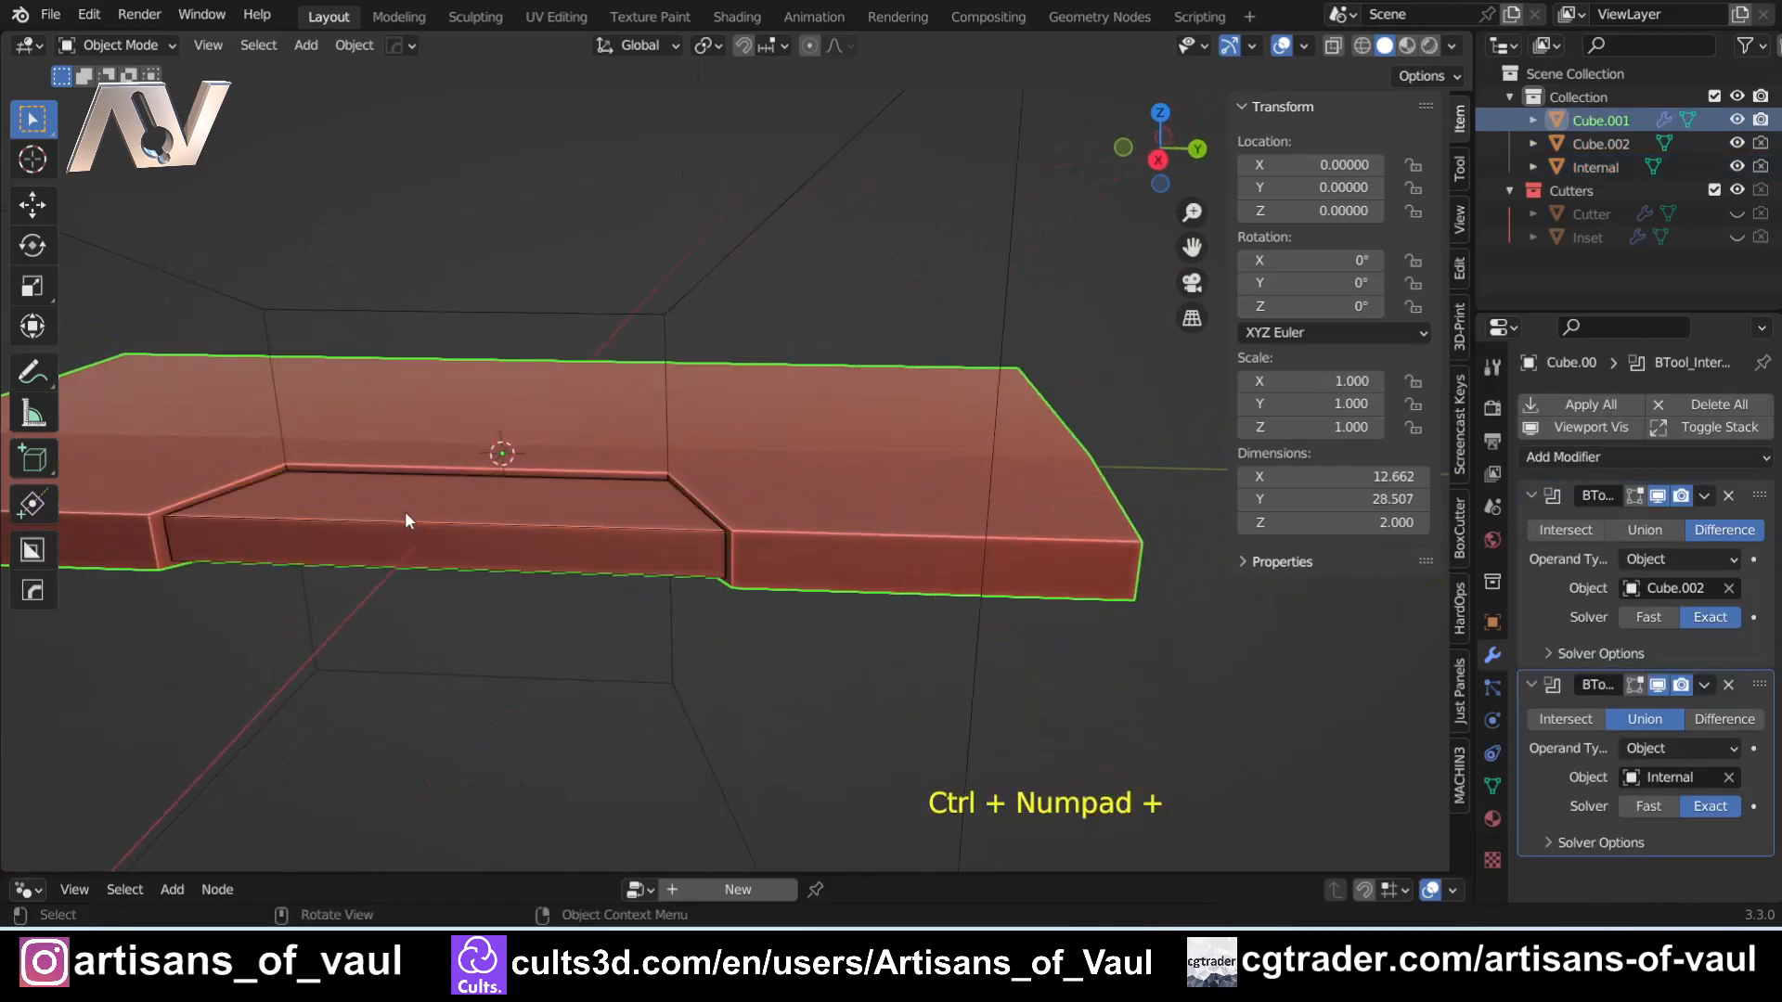
{"action": "middle_click_drag", "start_coordinate": [302, 520], "coordinate": [542, 522], "text": "shift"}
- Hide the Internal slab, then undo the hiding and the Boolean union, and reselect the Internal slab
{"action": "left_click", "coordinate": [546, 520]}
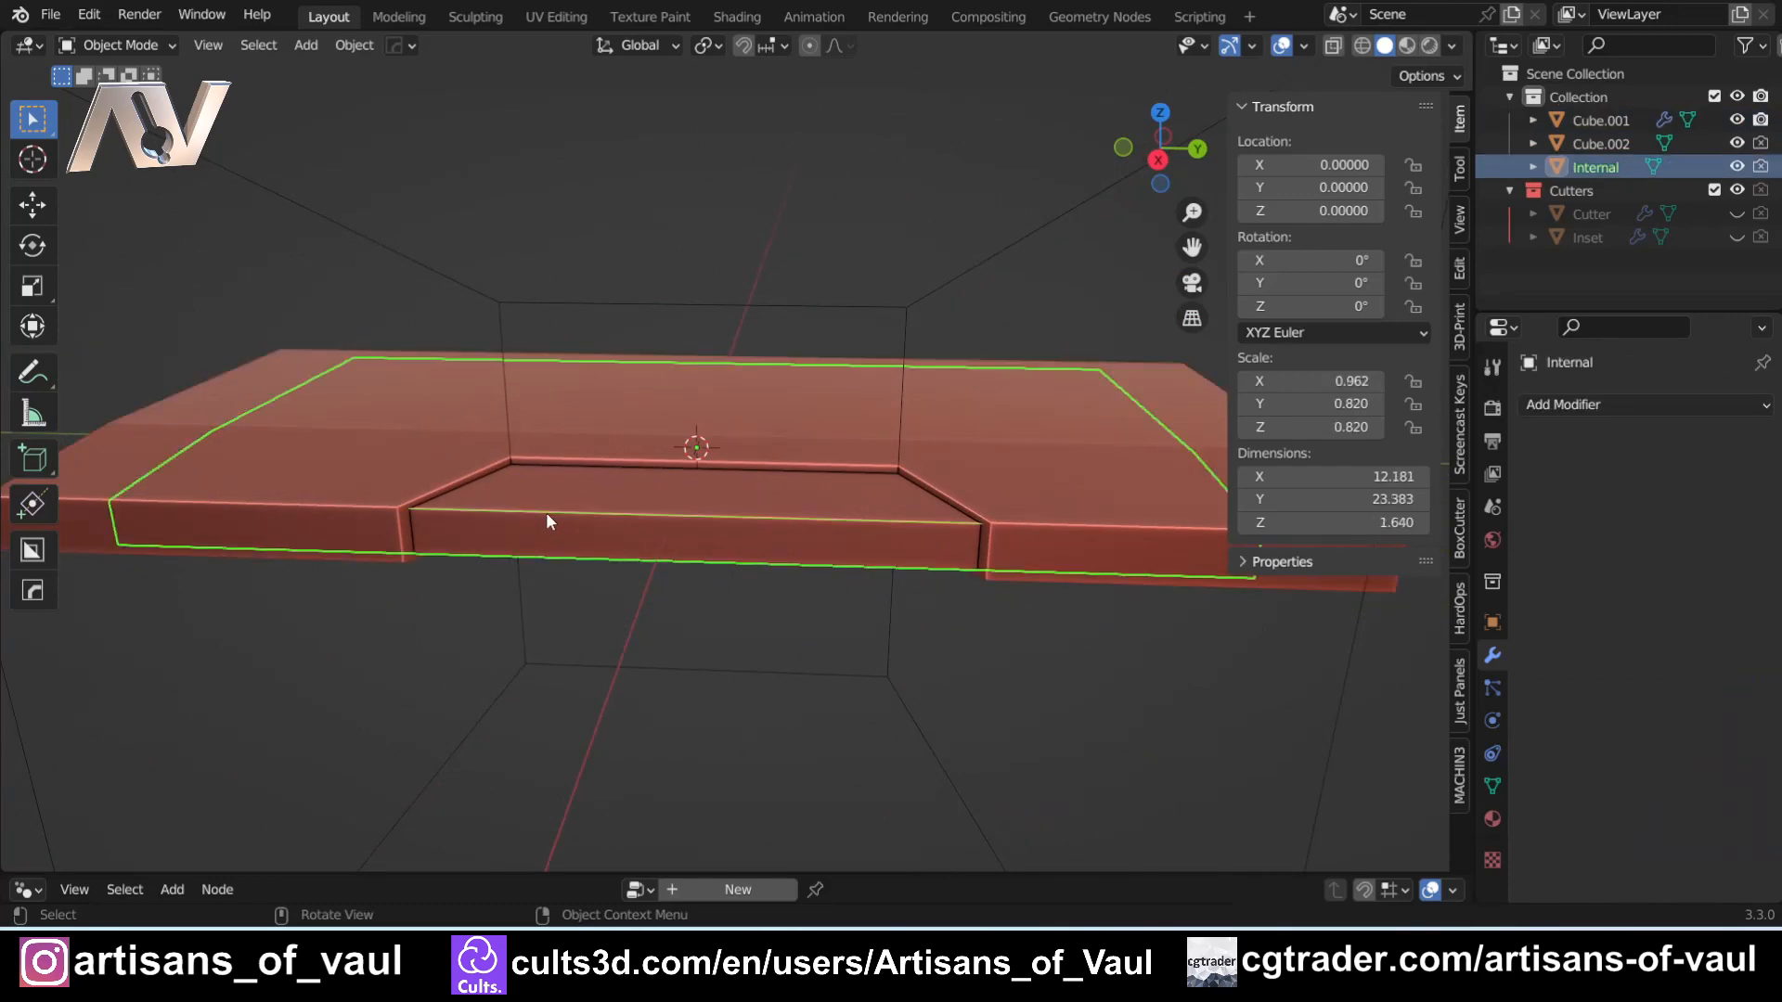
{"action": "key", "text": "h"}
{"action": "middle_click_drag", "start_coordinate": [335, 446], "coordinate": [460, 442]}
{"action": "key", "text": "ctrl+z"}
{"action": "key", "text": "ctrl+z"}
{"action": "key", "text": "ctrl+z"}
{"action": "left_click", "coordinate": [354, 515]}
{"action": "left_click", "coordinate": [459, 444]}
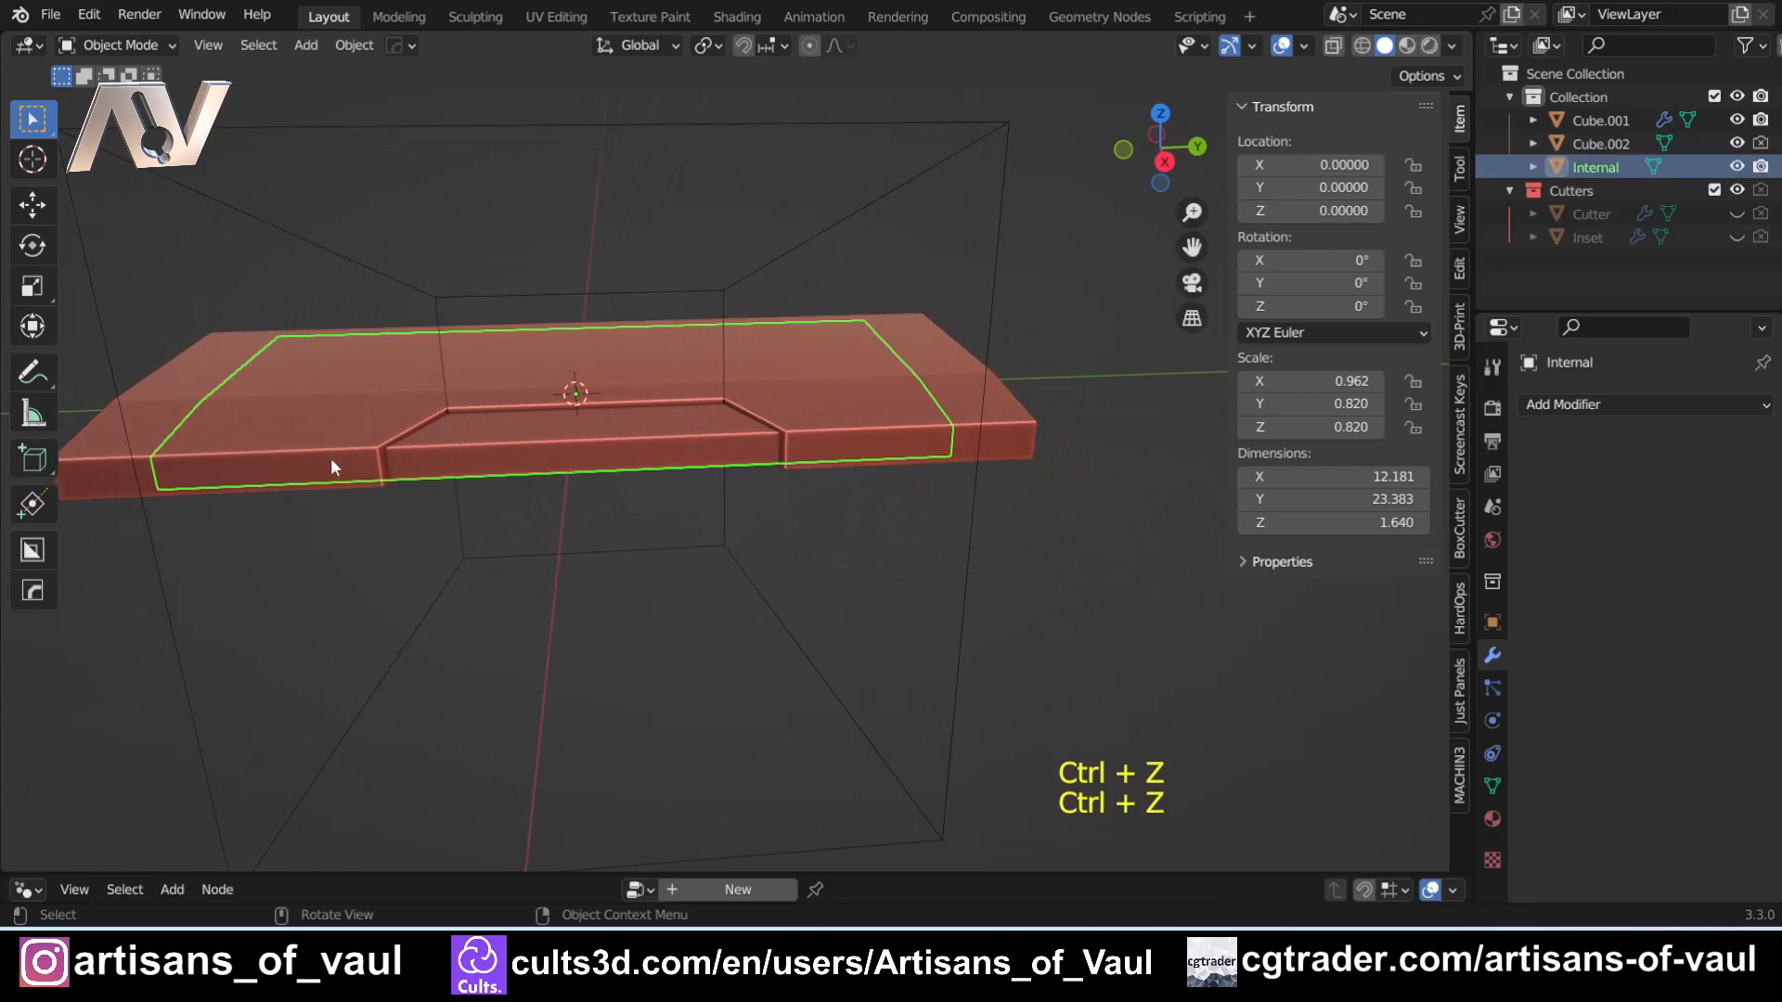
- Try subtracting the Internal slab from the trapezoidal cutter with a Boolean difference
{"action": "middle_click_drag", "start_coordinate": [337, 465], "coordinate": [449, 245]}
{"action": "left_click", "coordinate": [444, 259]}
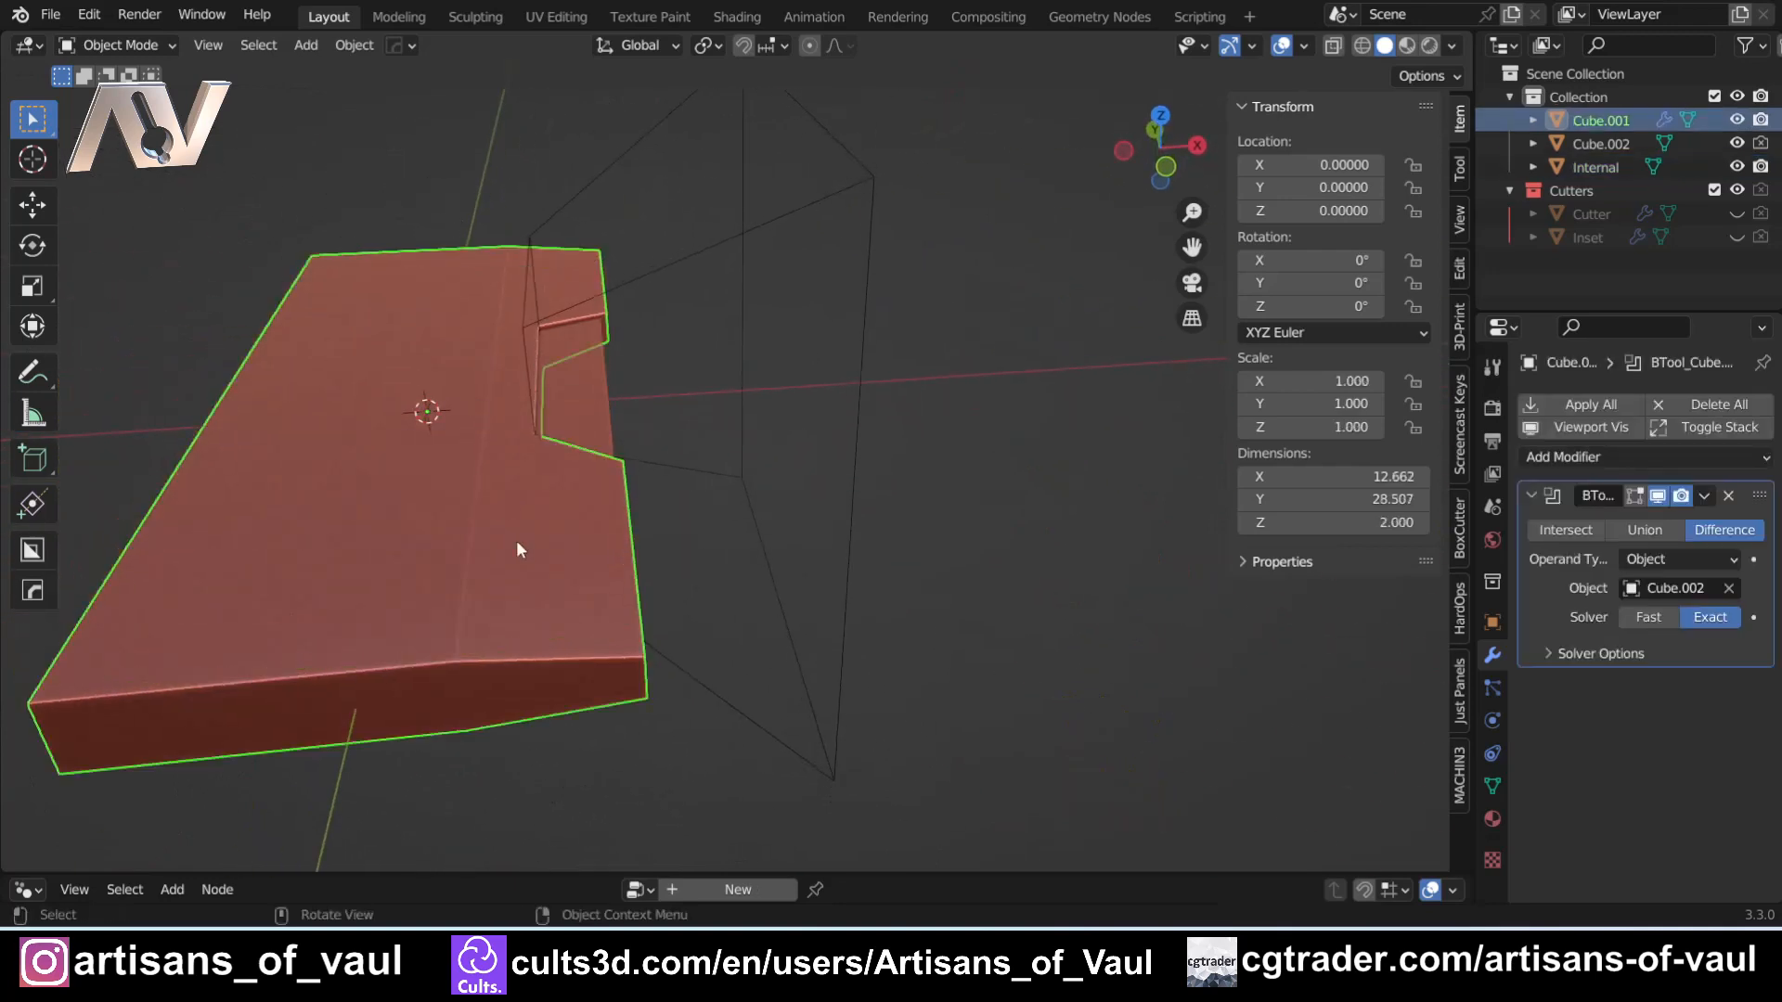
{"action": "middle_click_drag", "start_coordinate": [477, 453], "coordinate": [705, 479]}
{"action": "scroll", "coordinate": [375, 479], "scroll_direction": "down", "scroll_amount": 2}
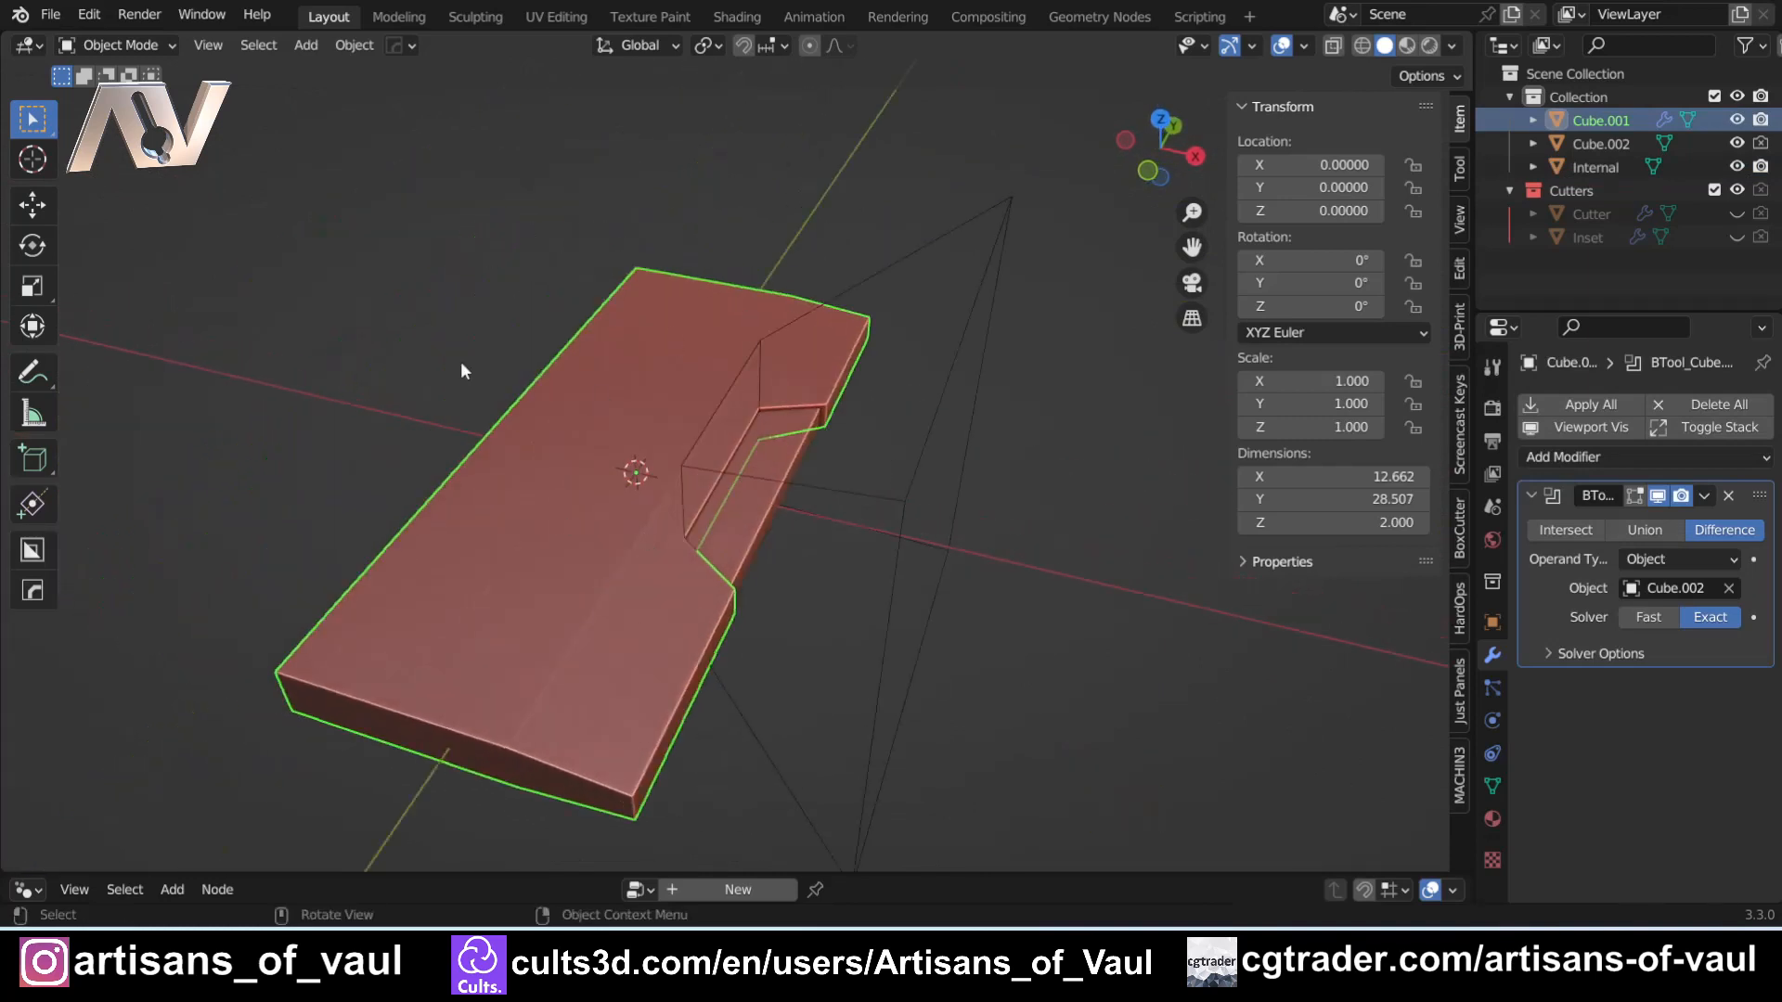
{"action": "scroll", "coordinate": [594, 600], "scroll_direction": "up", "scroll_amount": 1}
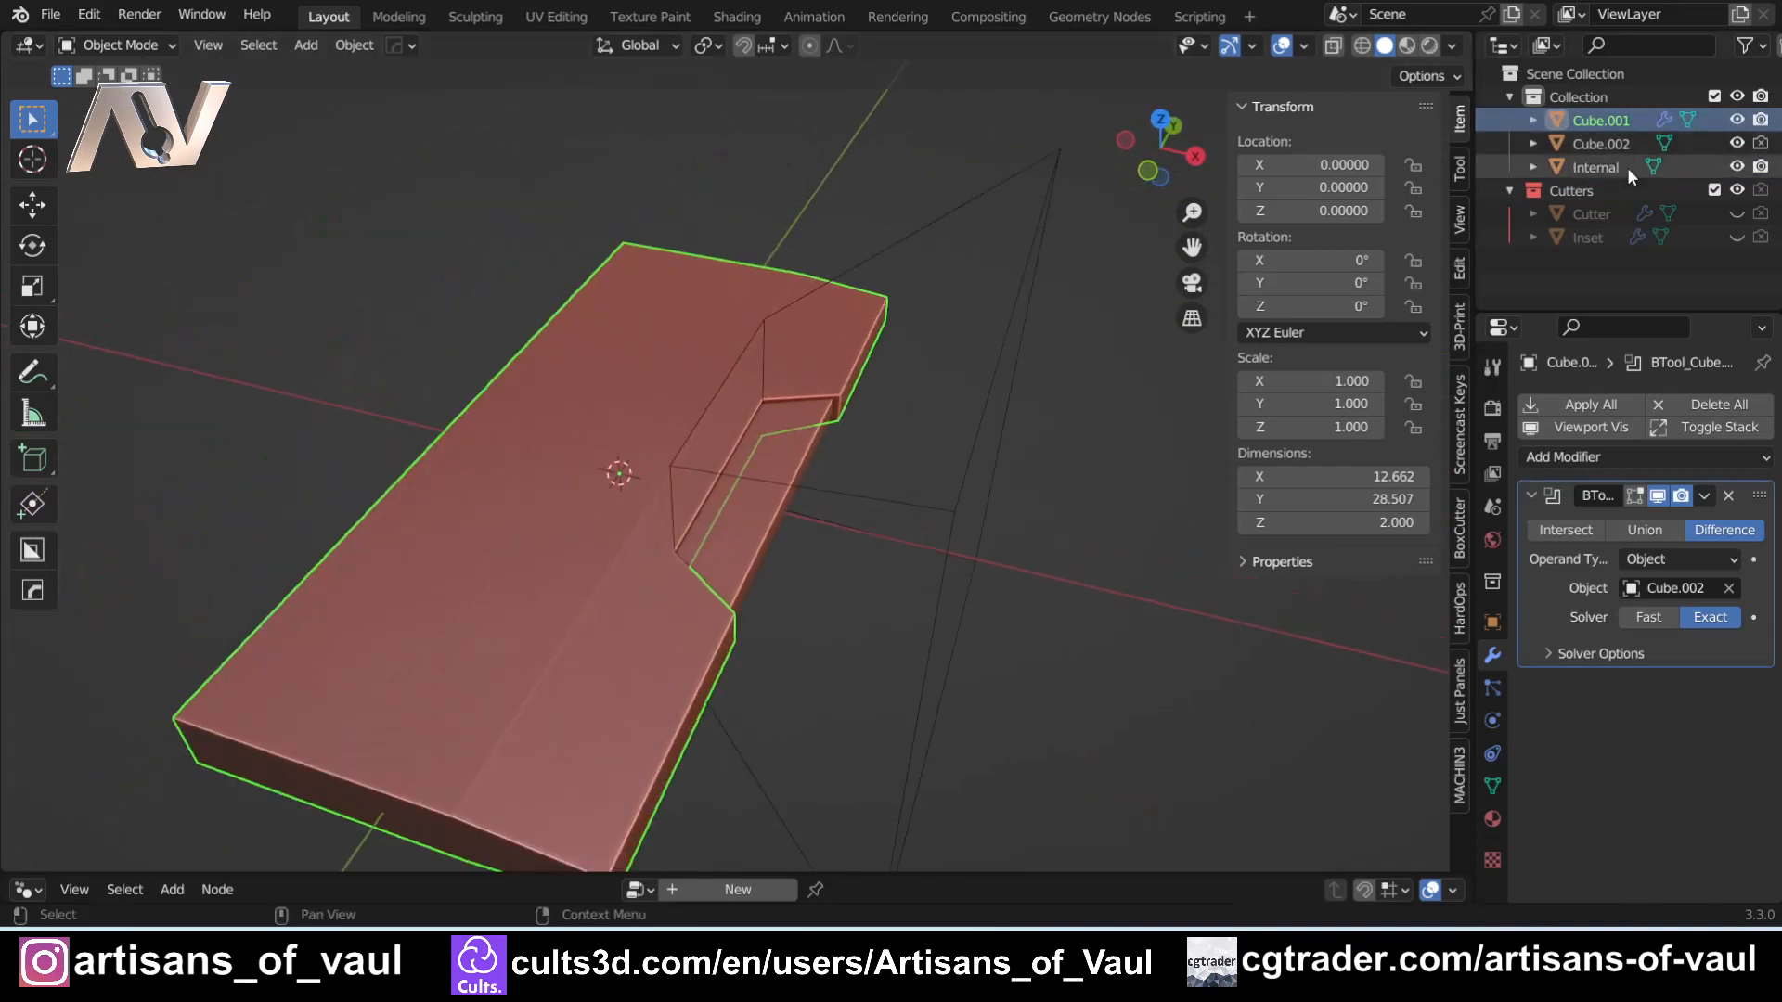
{"action": "left_click", "coordinate": [1596, 165]}
{"action": "middle_click_drag", "start_coordinate": [966, 559], "coordinate": [481, 530]}
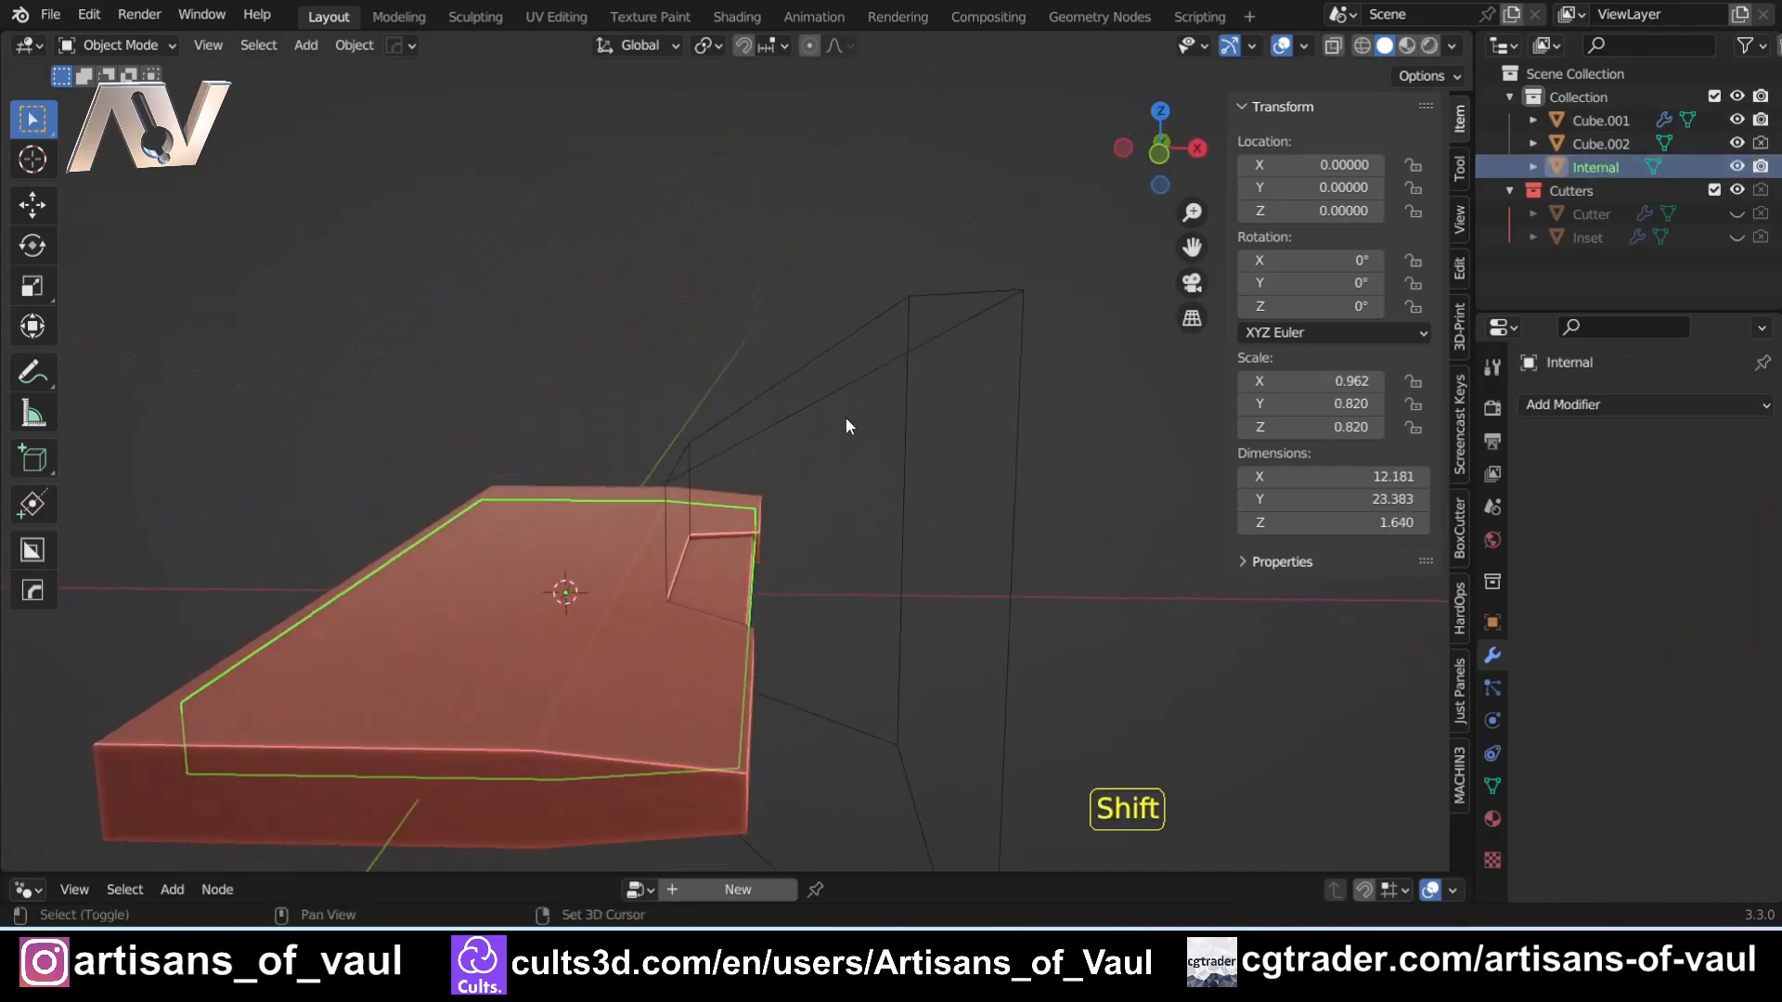
{"action": "left_click", "coordinate": [842, 337], "text": "shift"}
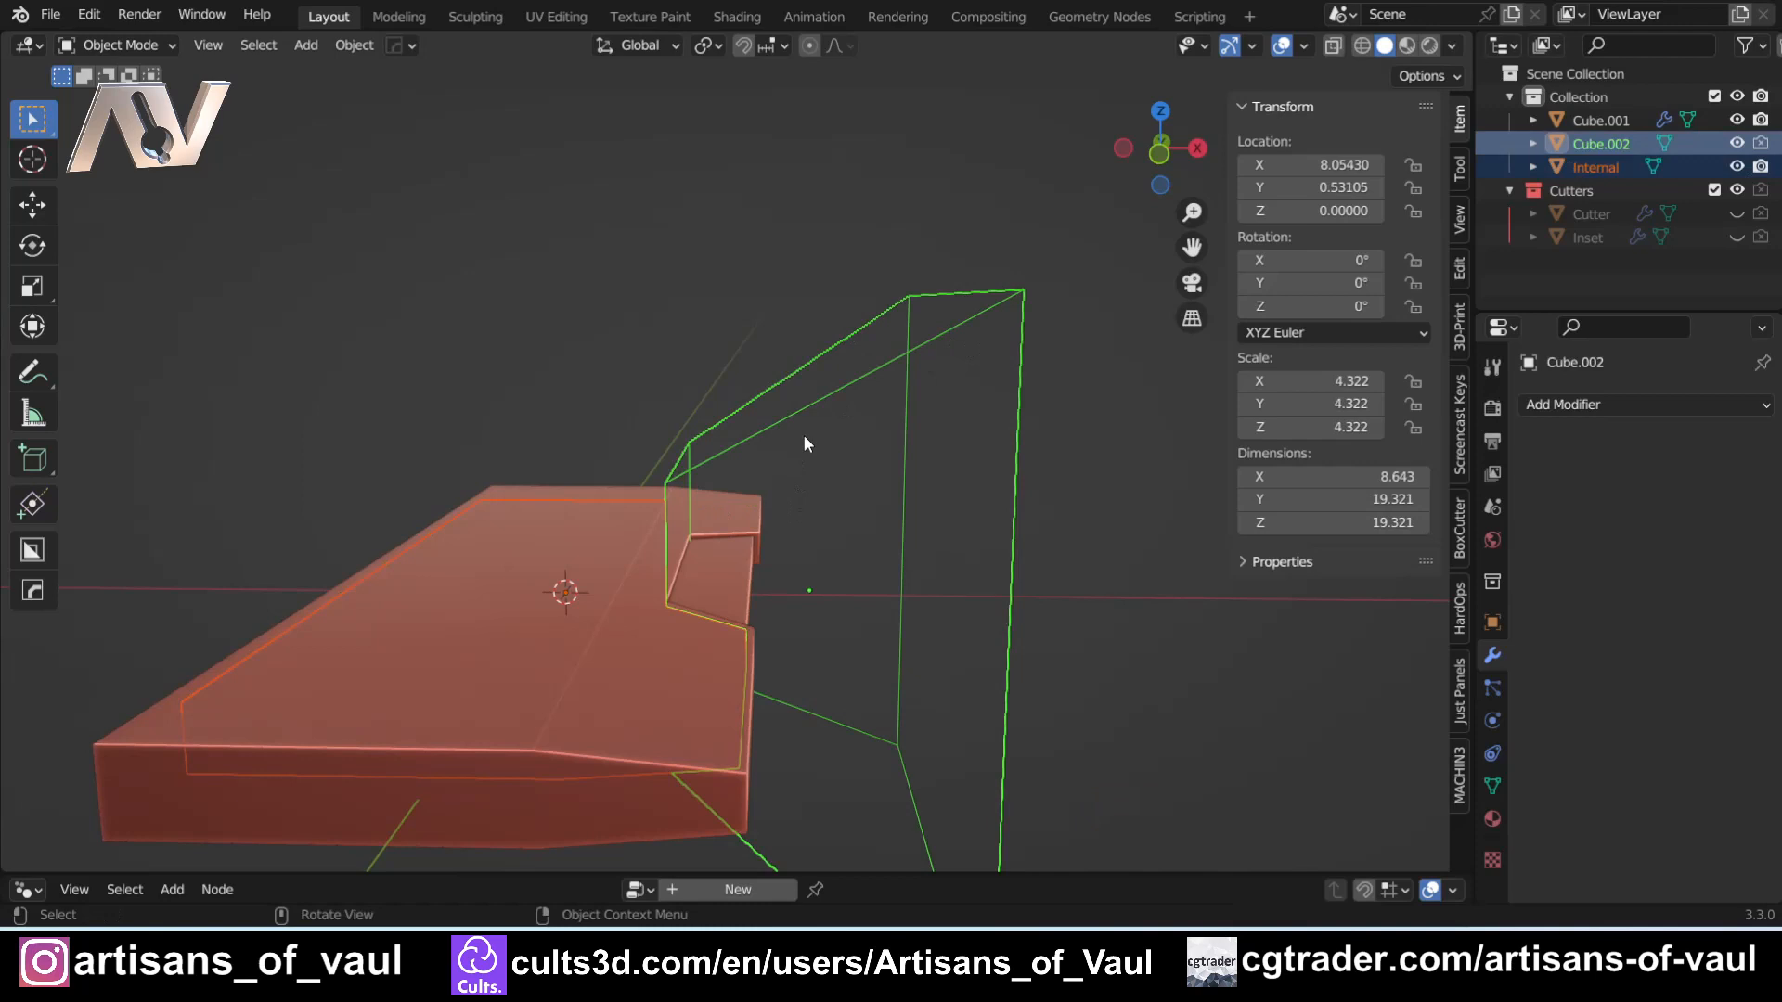
{"action": "key", "text": "ctrl+KP_Subtract"}
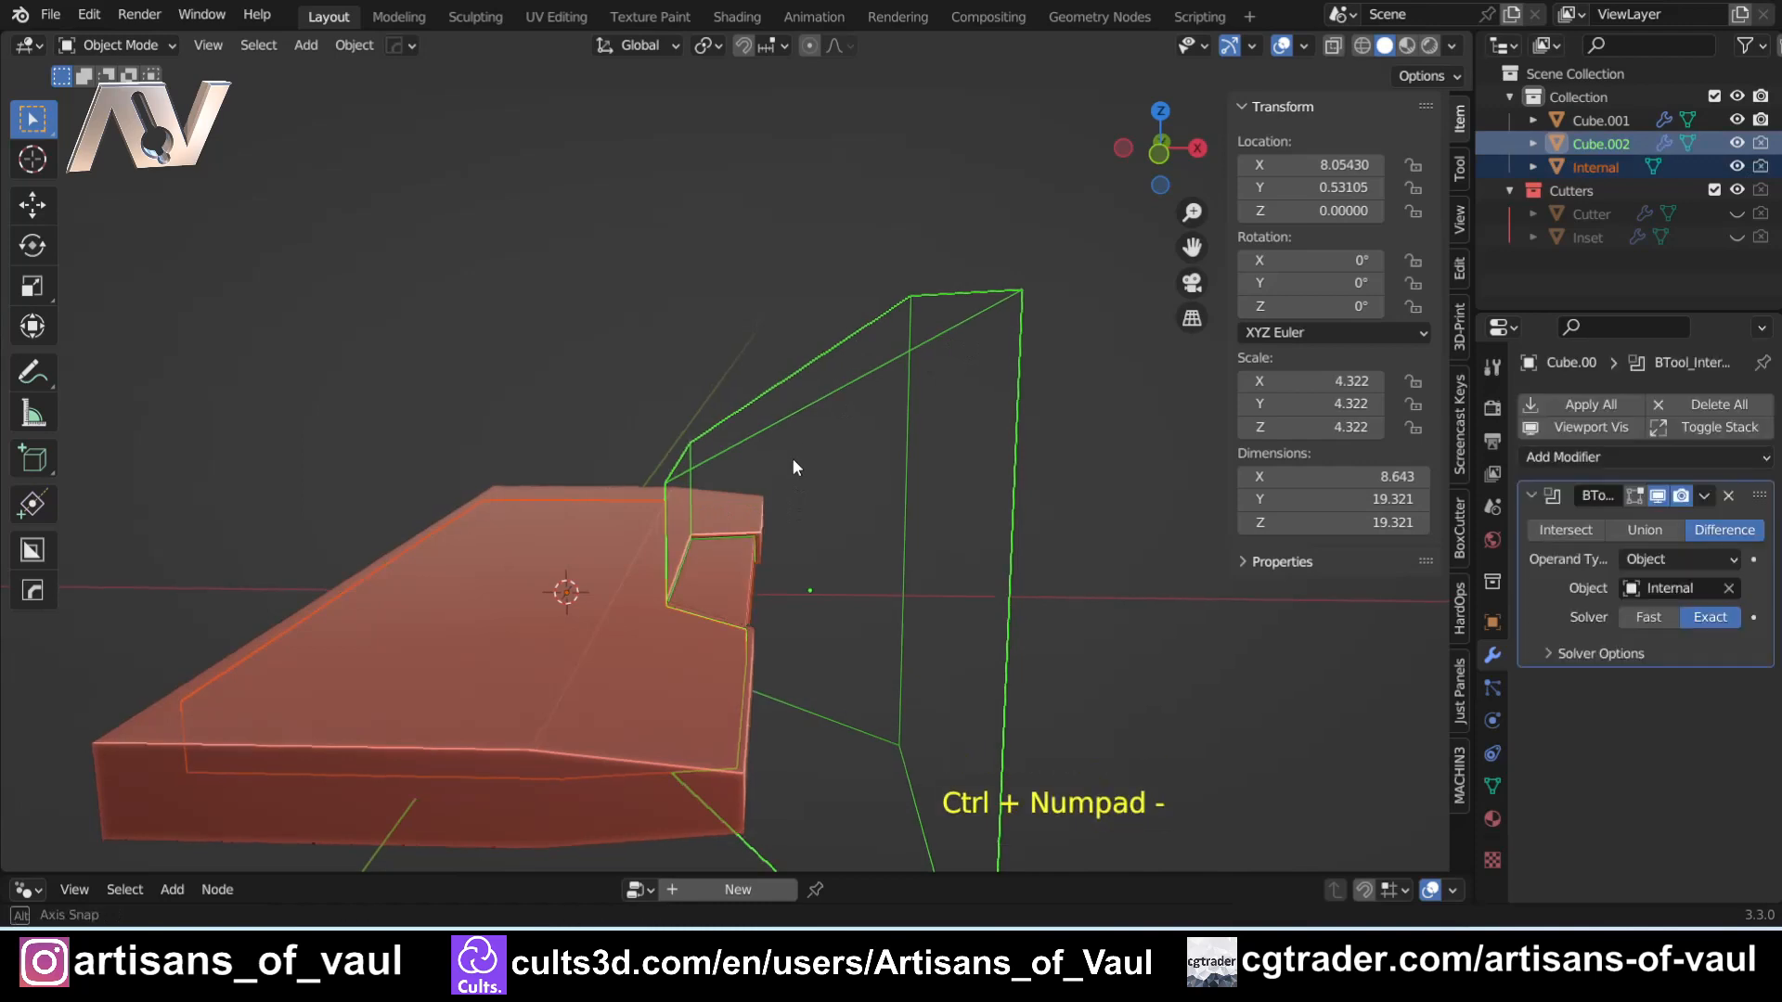
{"action": "middle_click_drag", "start_coordinate": [793, 459], "coordinate": [342, 397]}
- Hide the trapezoidal cutter and the Internal slab, and inspect the inset in the outer slab's edge
{"action": "left_click", "coordinate": [549, 661]}
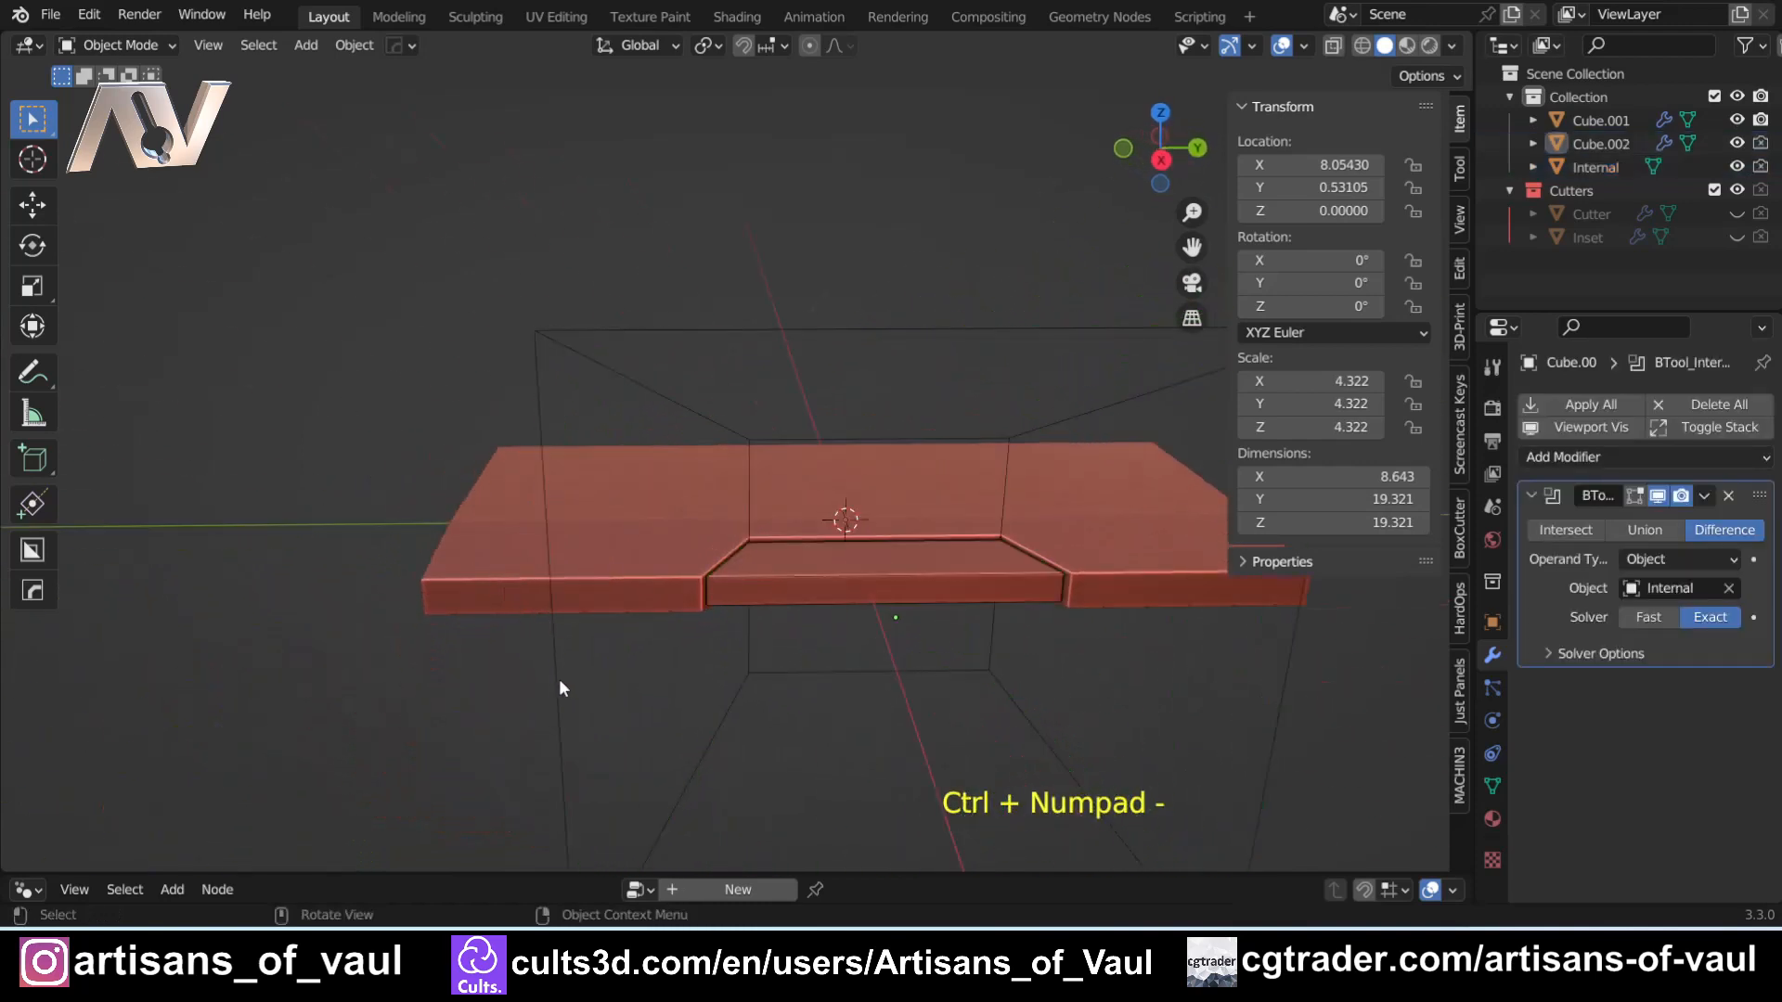
{"action": "left_click", "coordinate": [560, 682]}
{"action": "key", "text": "h"}
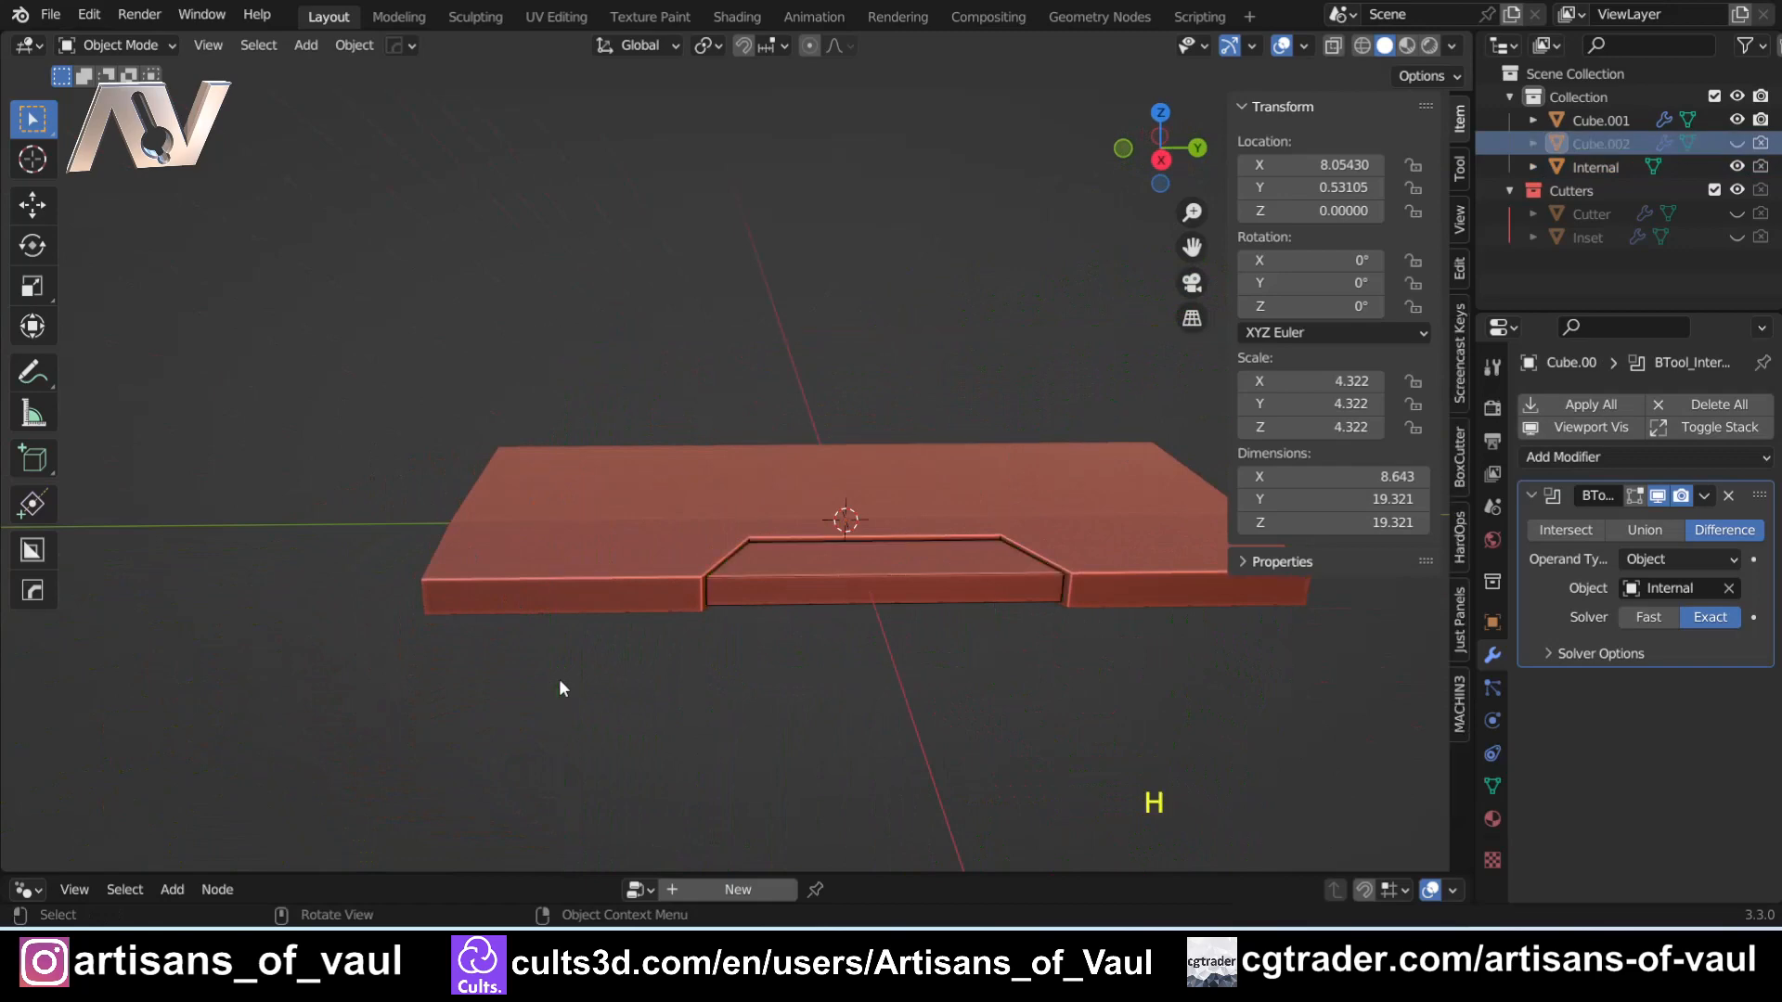
{"action": "left_click", "coordinate": [817, 576]}
{"action": "key", "text": "h"}
{"action": "middle_click_drag", "start_coordinate": [859, 649], "coordinate": [609, 620], "text": "shift"}
{"action": "scroll", "coordinate": [609, 620], "scroll_direction": "up", "scroll_amount": 3}
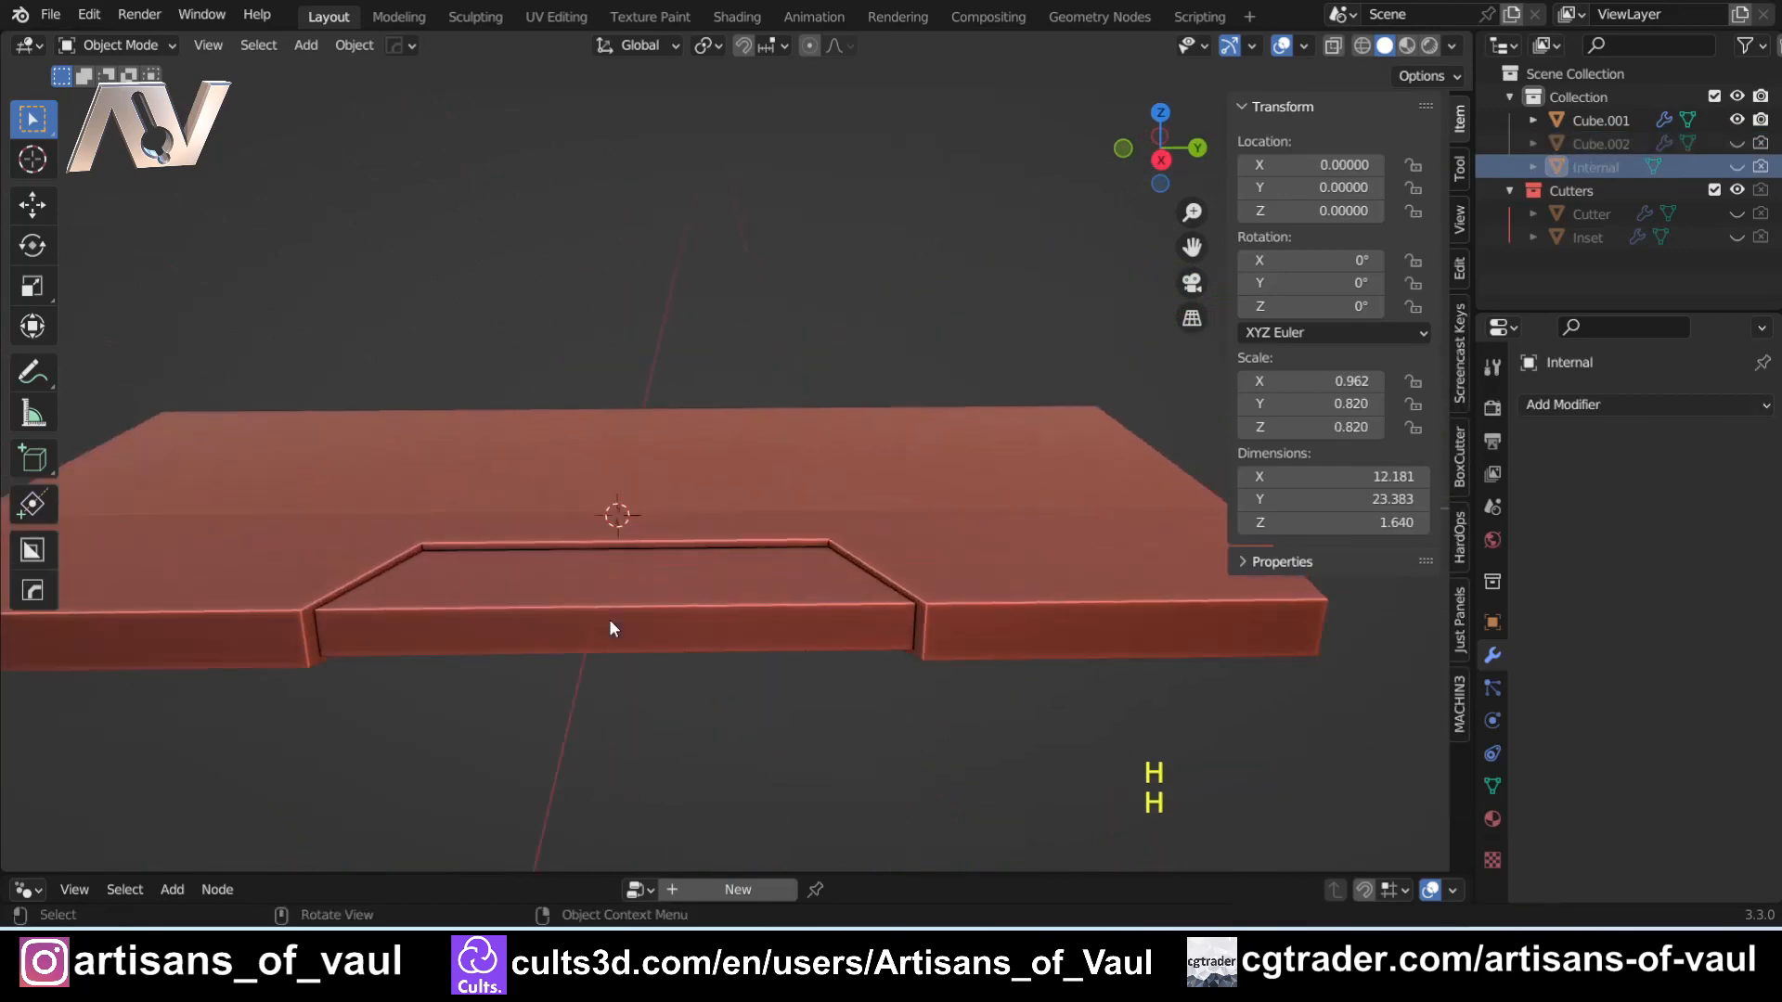
{"action": "left_click", "coordinate": [828, 577]}
{"action": "middle_click_drag", "start_coordinate": [828, 576], "coordinate": [646, 616]}
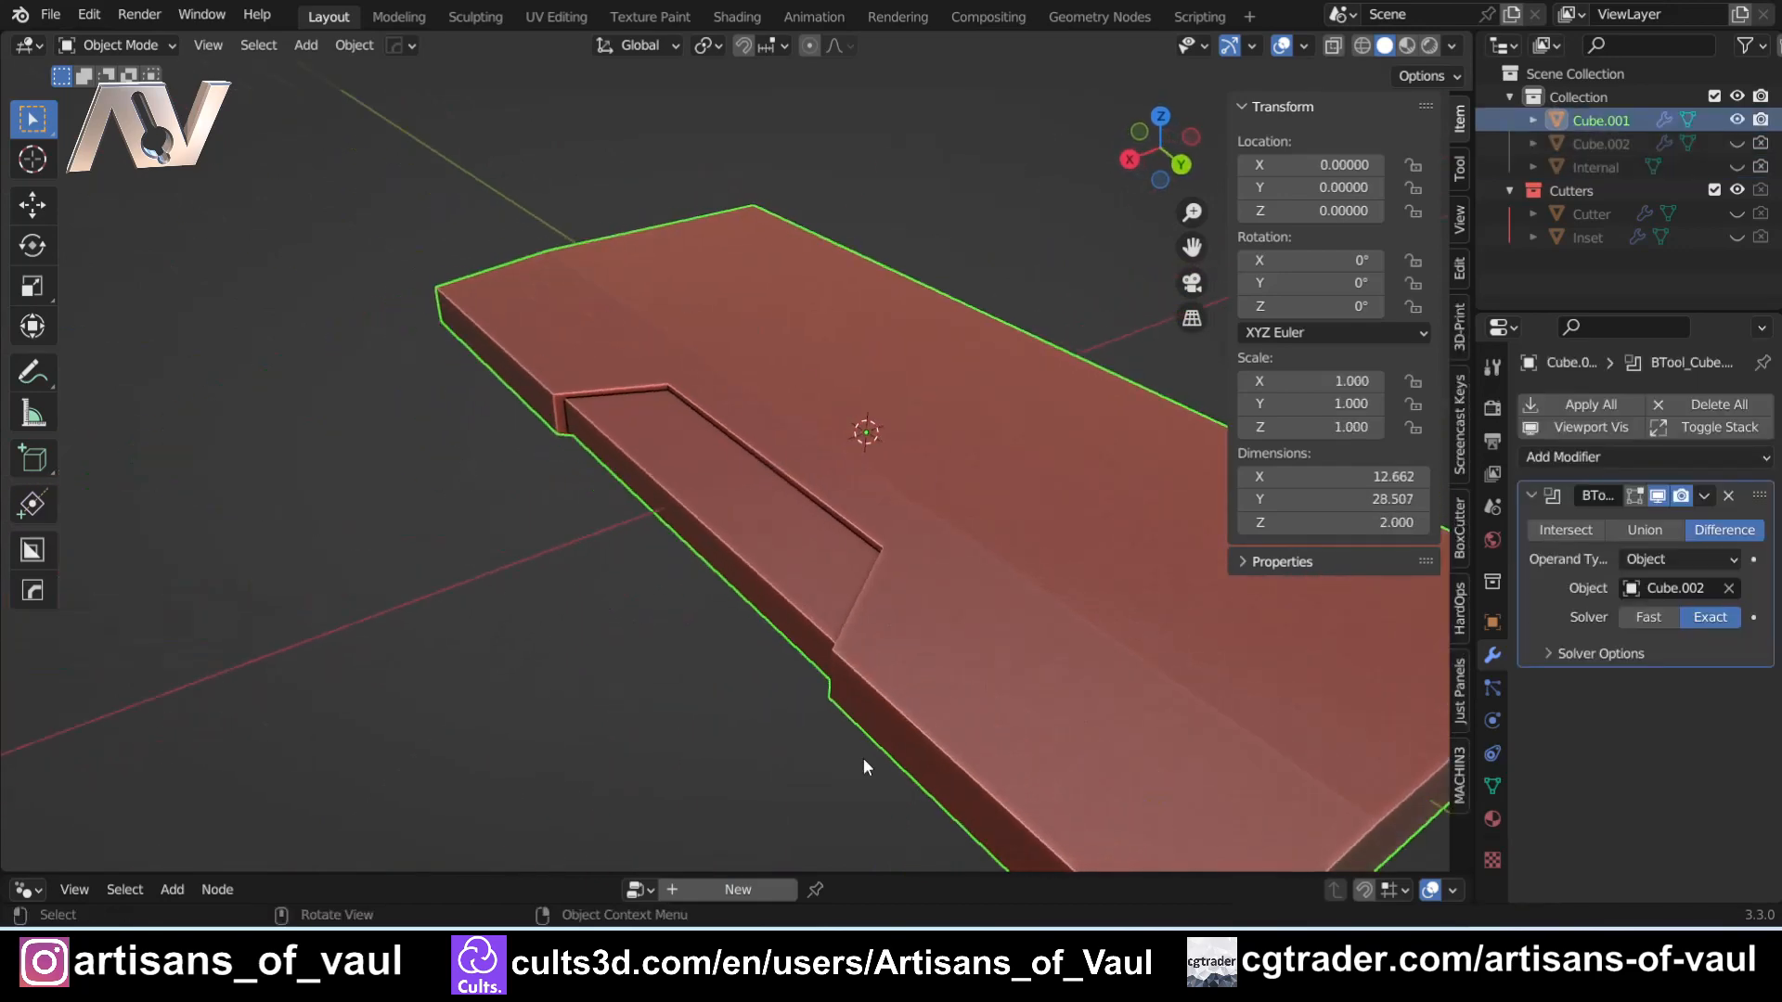
{"action": "middle_click_drag", "start_coordinate": [481, 548], "coordinate": [900, 359]}
- Undo the hiding of both objects and the cutter's Boolean difference, returning to the selected Internal slab
{"action": "key", "text": "ctrl+z"}
{"action": "key", "text": "ctrl+z"}
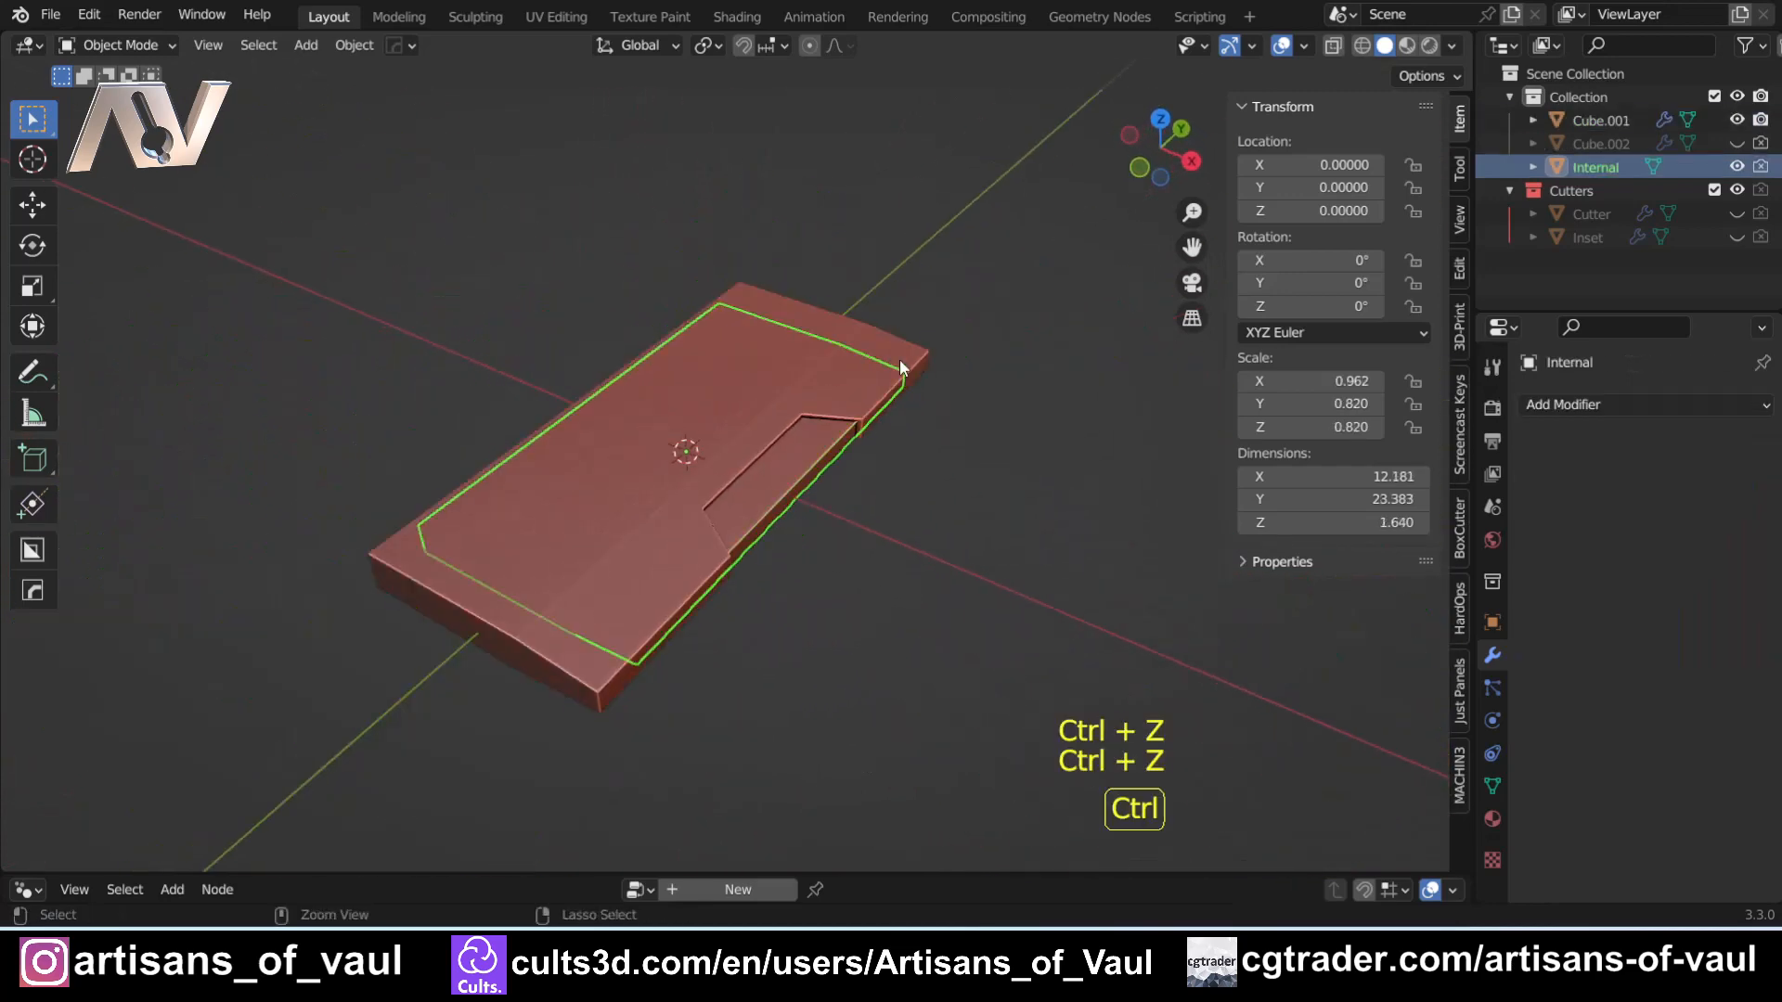
{"action": "key", "text": "ctrl+z"}
{"action": "scroll", "coordinate": [815, 416], "scroll_direction": "up", "scroll_amount": 4}
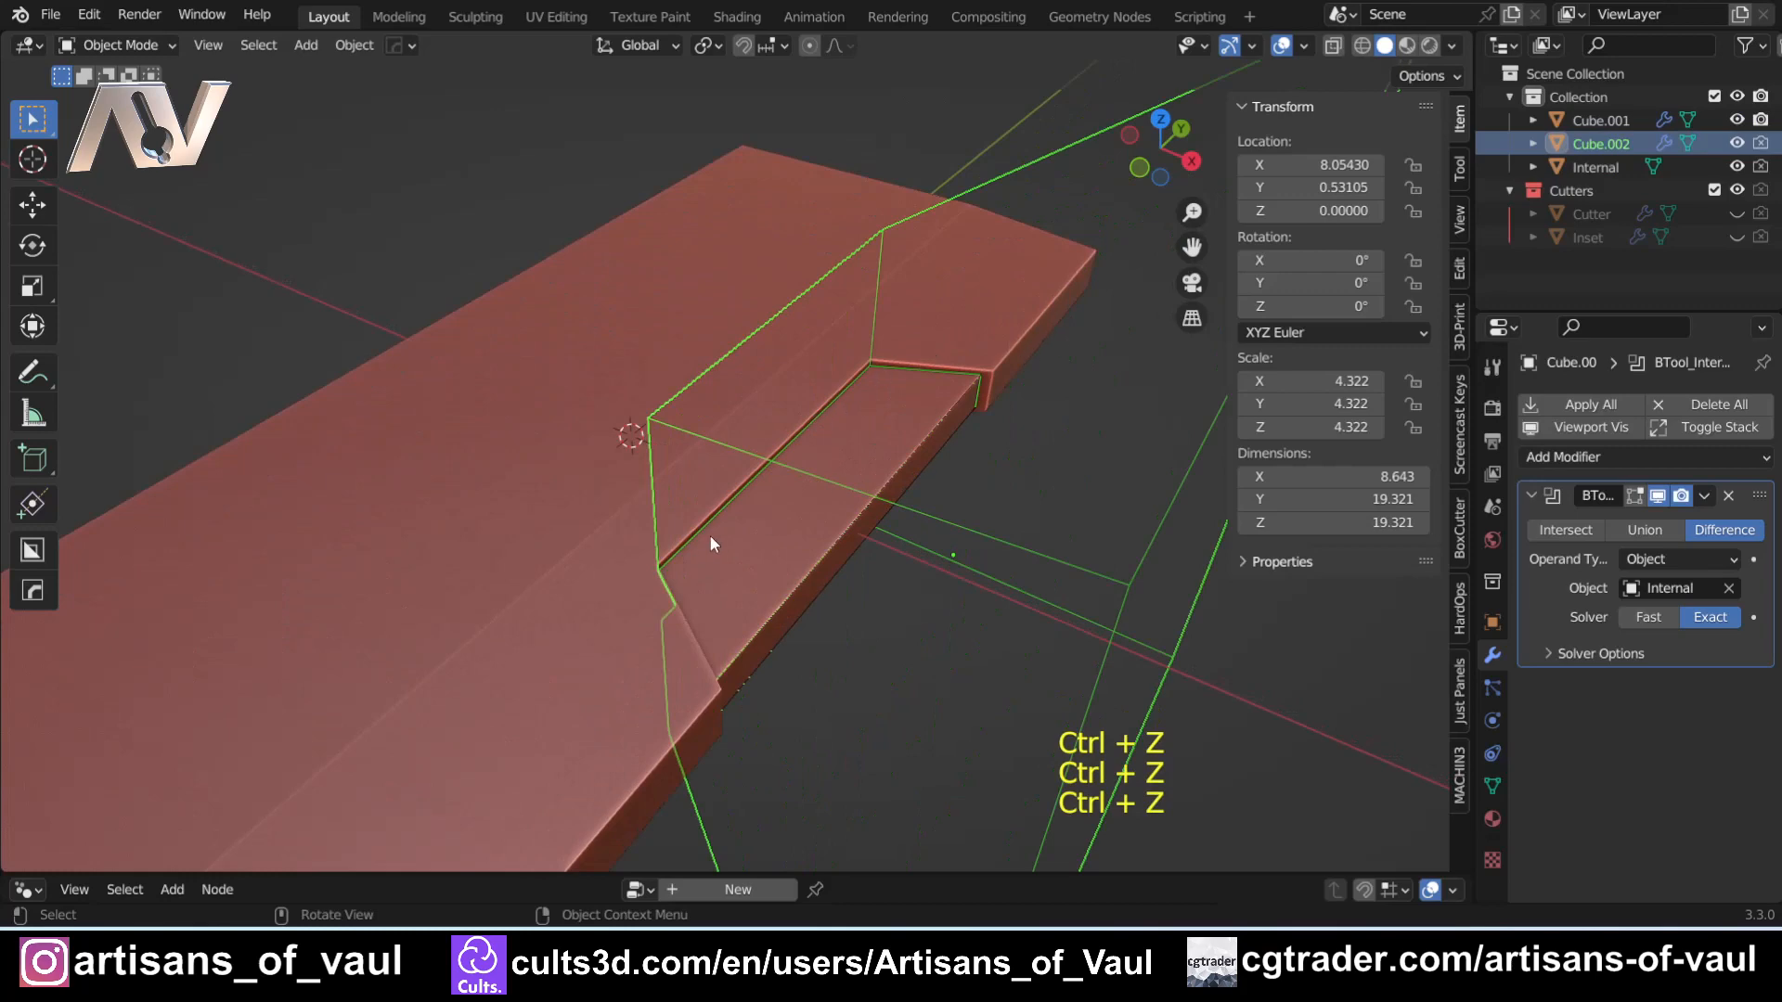
{"action": "middle_click_drag", "start_coordinate": [597, 663], "coordinate": [873, 561]}
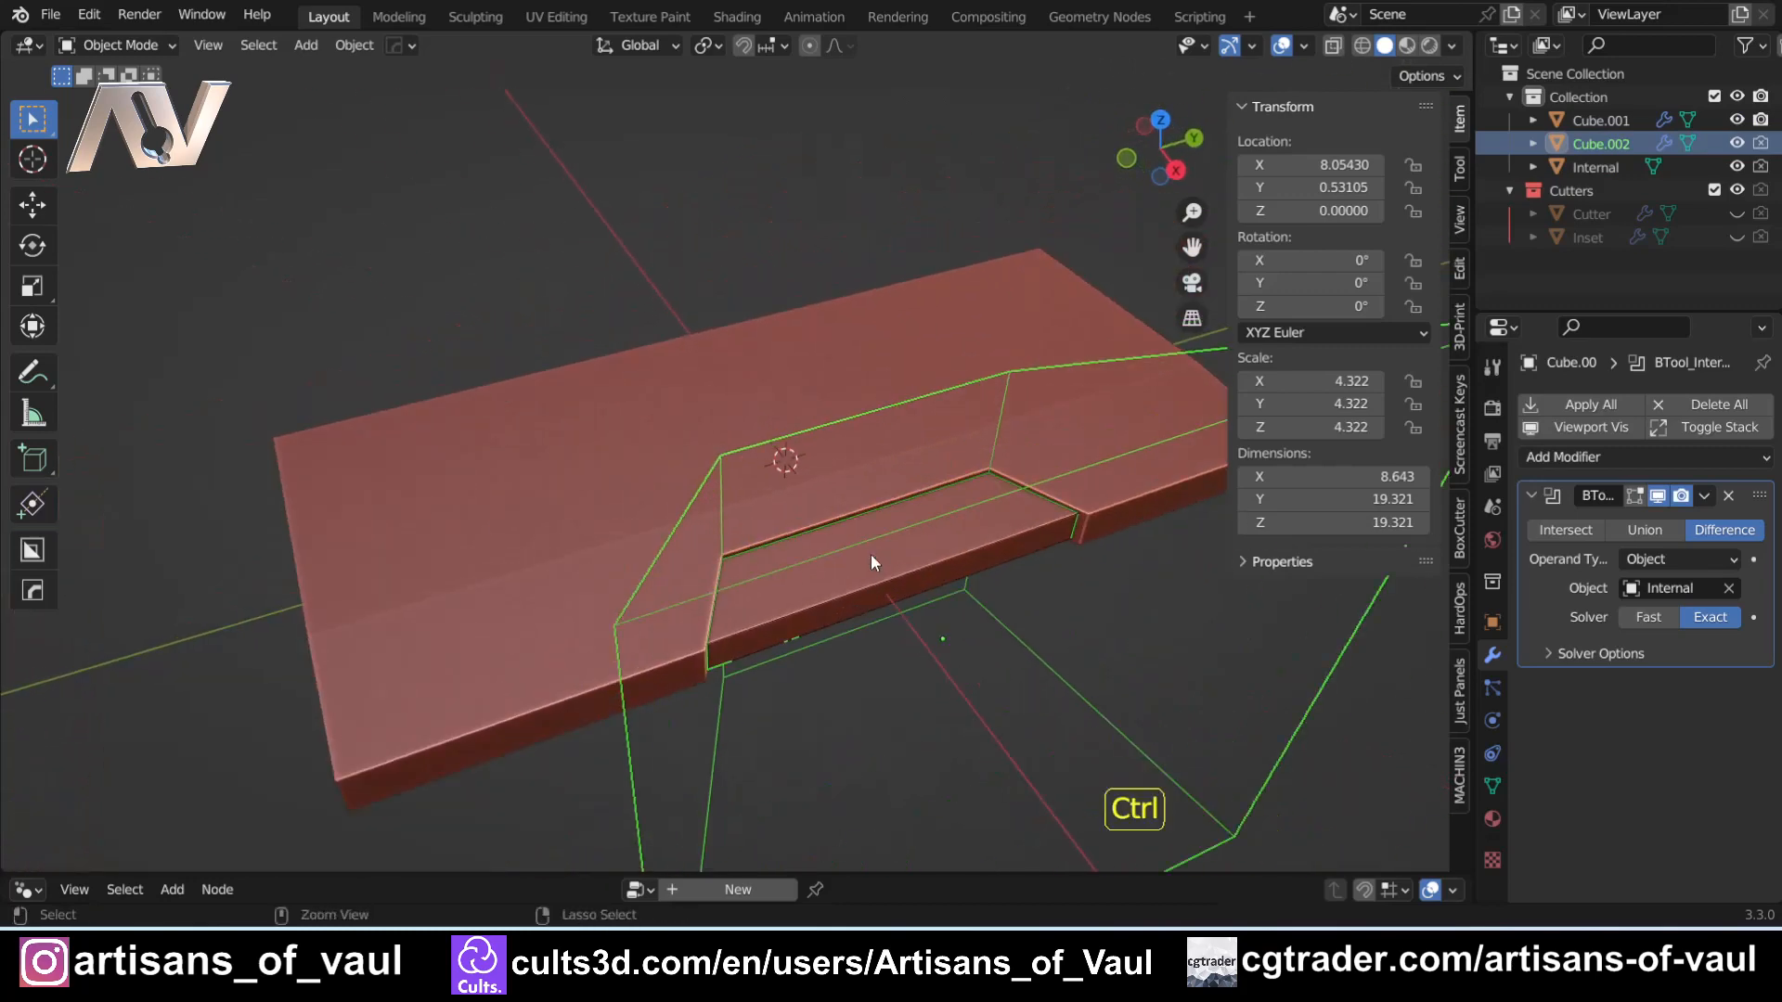
{"action": "key", "text": "ctrl+z"}
{"action": "key", "text": "ctrl+z"}
{"action": "key", "text": "ctrl+z"}
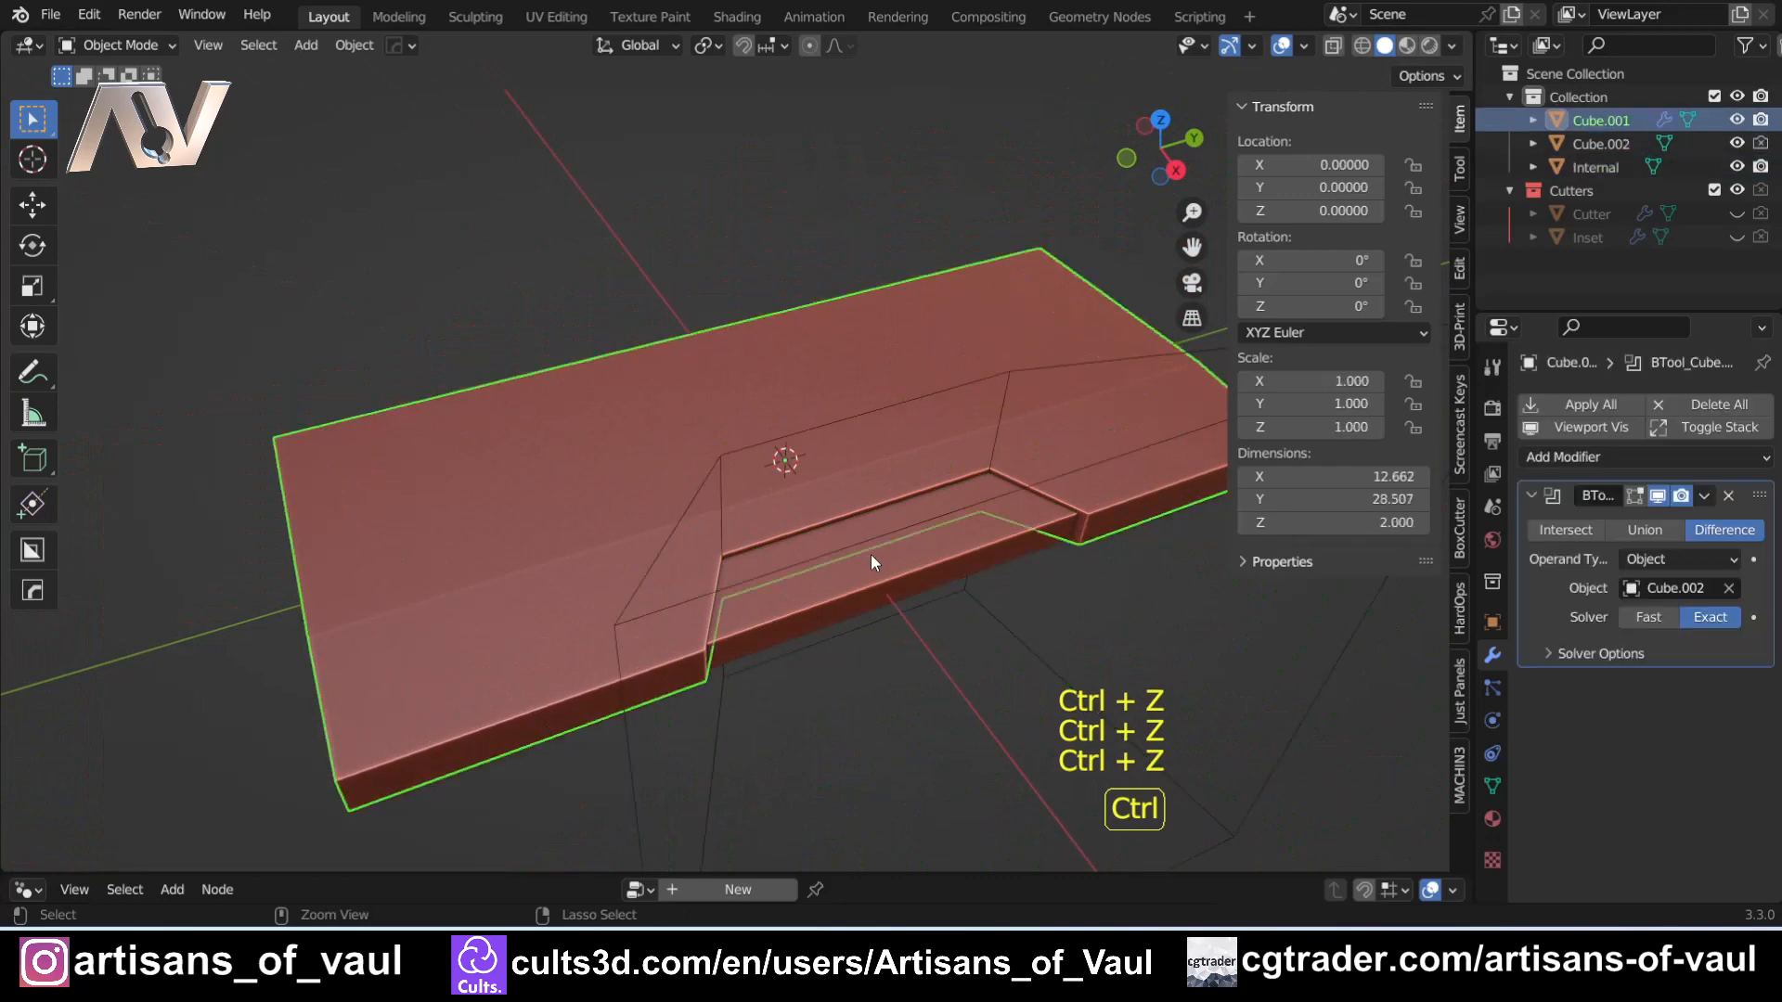
{"action": "key", "text": "ctrl+z"}
- Scale the Internal slab down uniformly by a factor of 0.792, and compare its profile with the outer slab's
{"action": "middle_click_drag", "start_coordinate": [871, 554], "coordinate": [945, 401]}
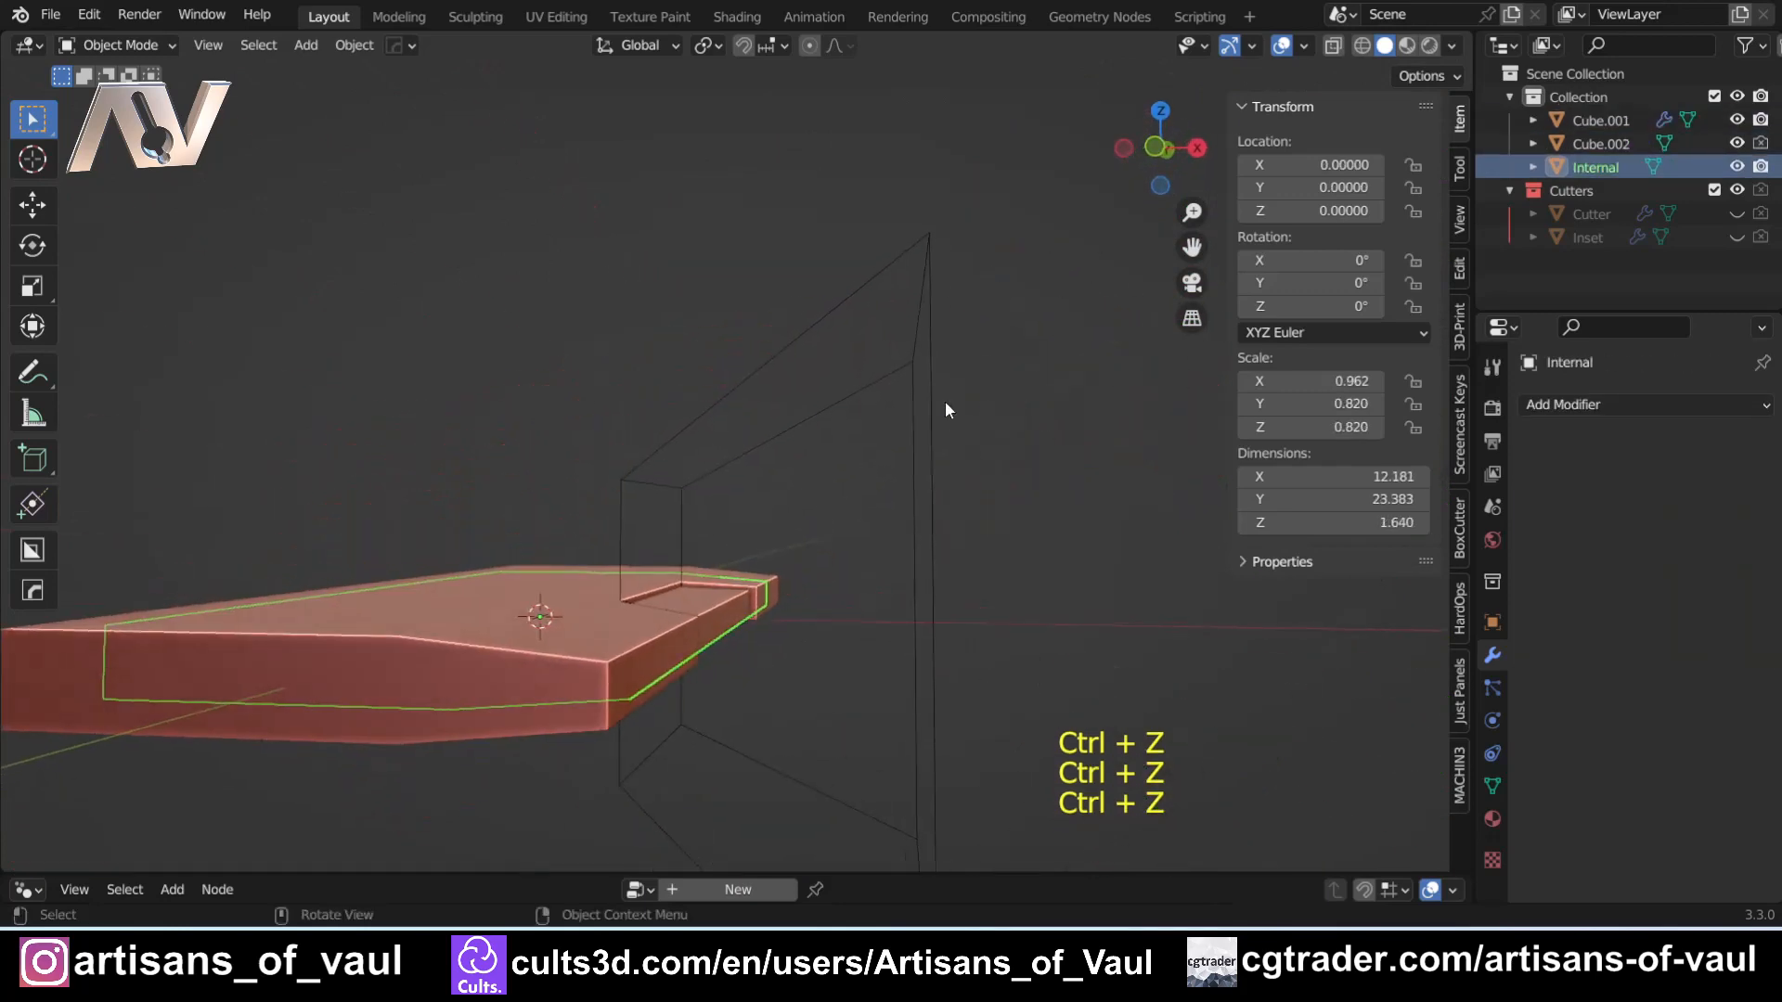
{"action": "left_click", "coordinate": [1155, 147]}
{"action": "middle_click_drag", "start_coordinate": [671, 561], "coordinate": [804, 514], "text": "shift"}
{"action": "scroll", "coordinate": [629, 637], "scroll_direction": "up", "scroll_amount": 2}
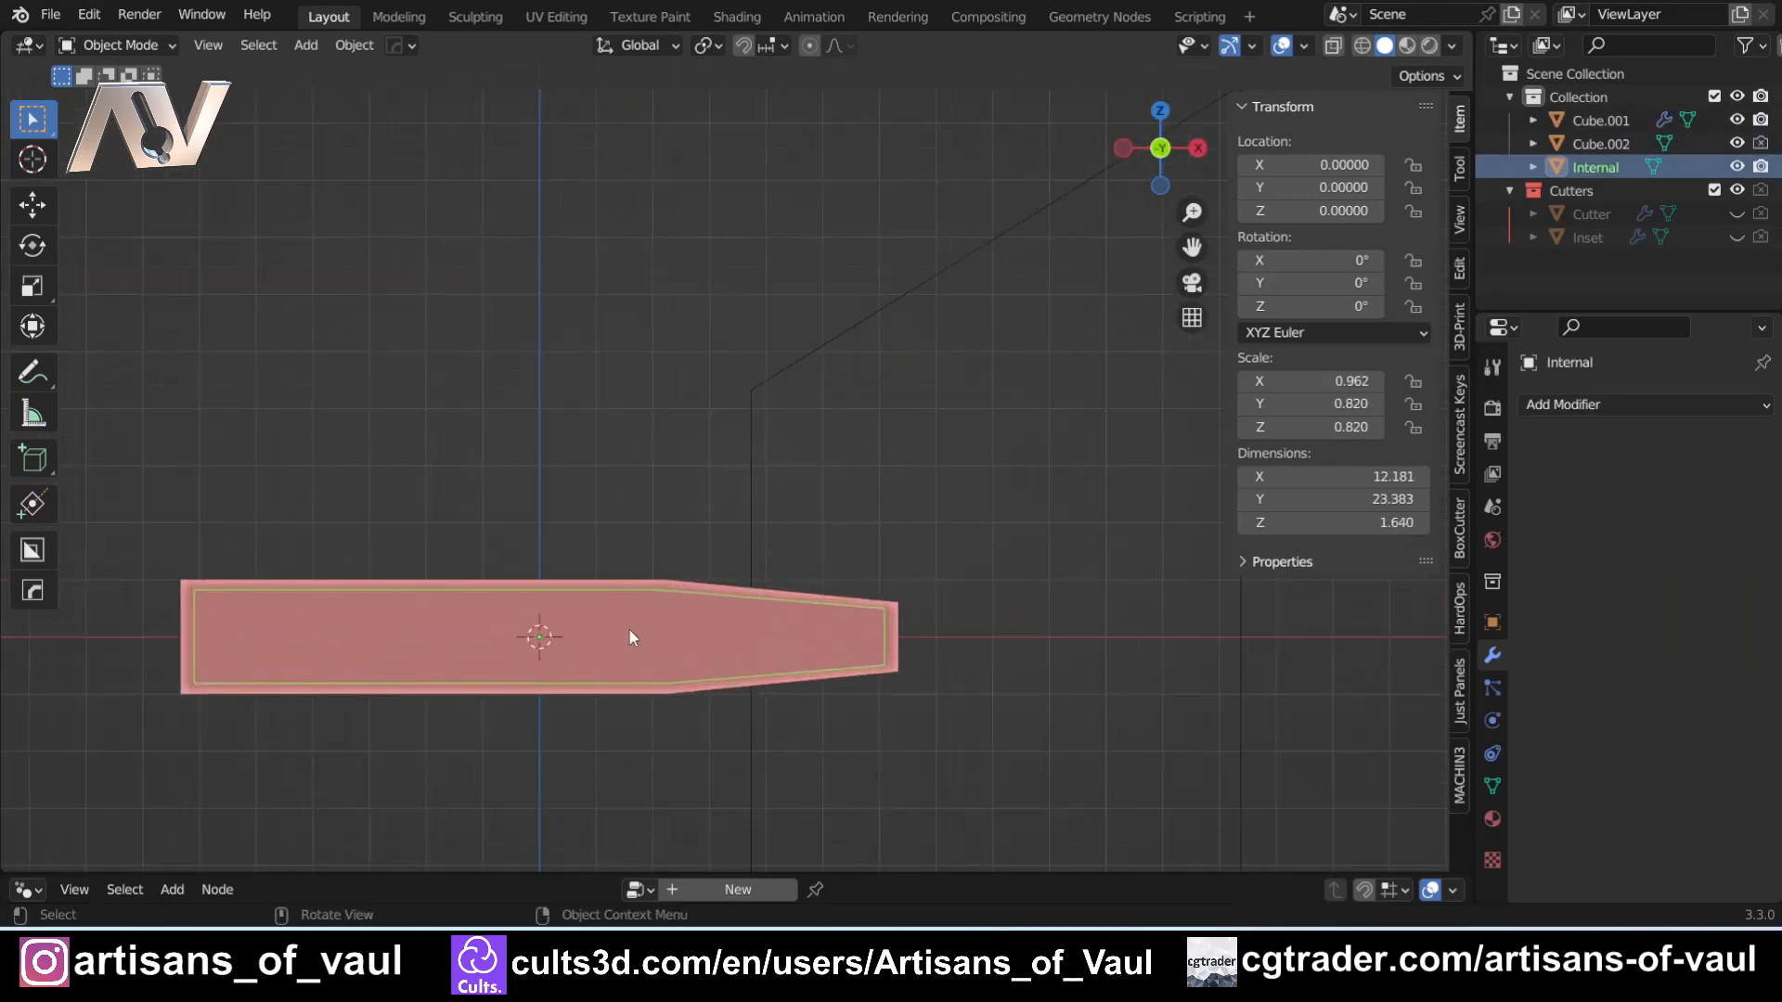
{"action": "middle_click_drag", "start_coordinate": [629, 637], "coordinate": [739, 570], "text": "shift"}
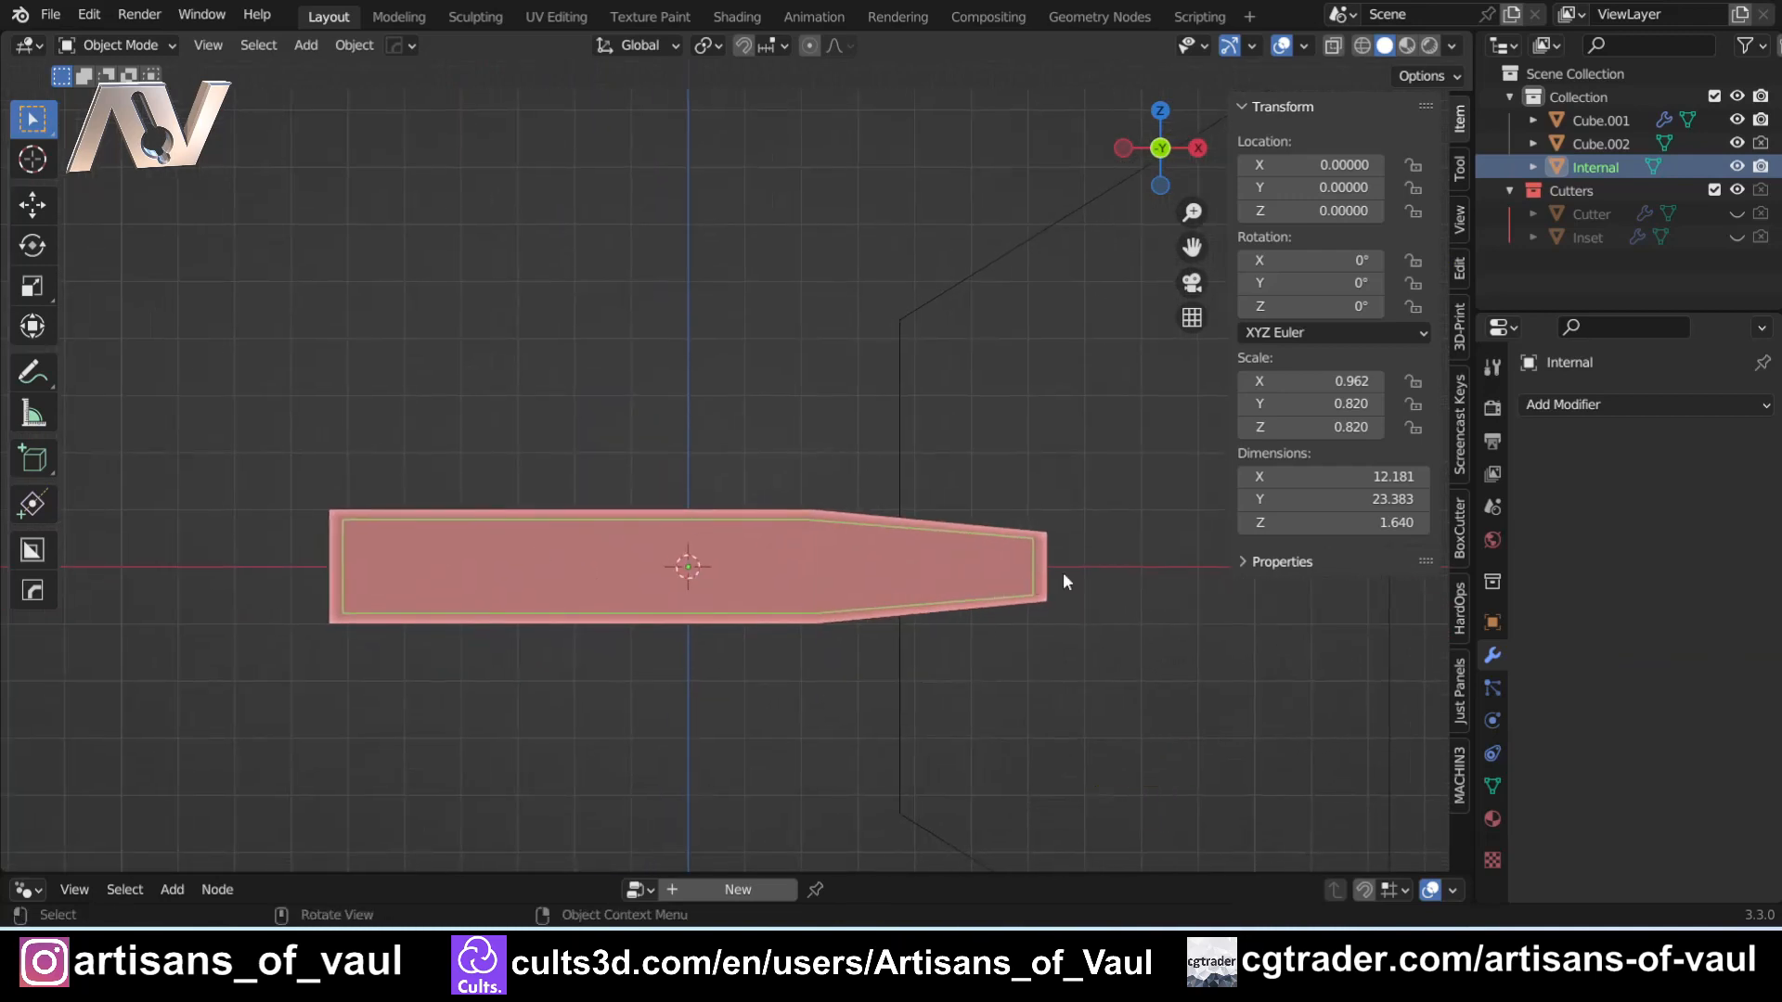
{"action": "key", "text": "s"}
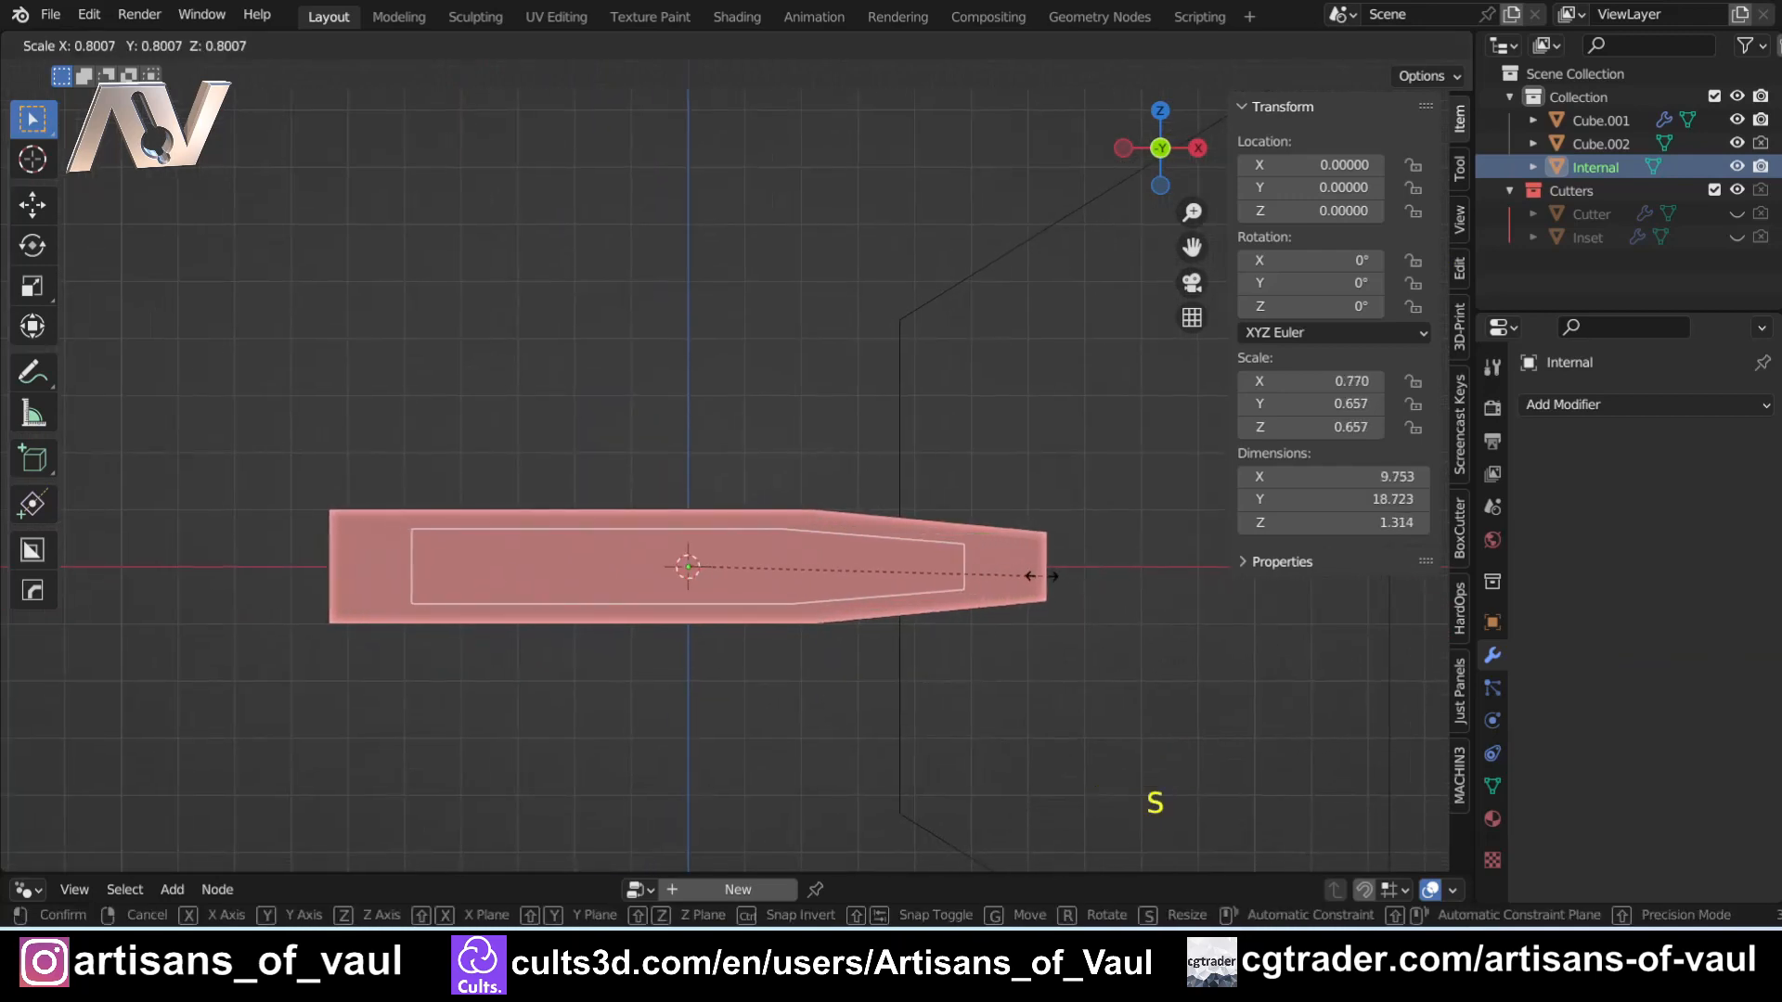
{"action": "left_click", "coordinate": [1066, 563]}
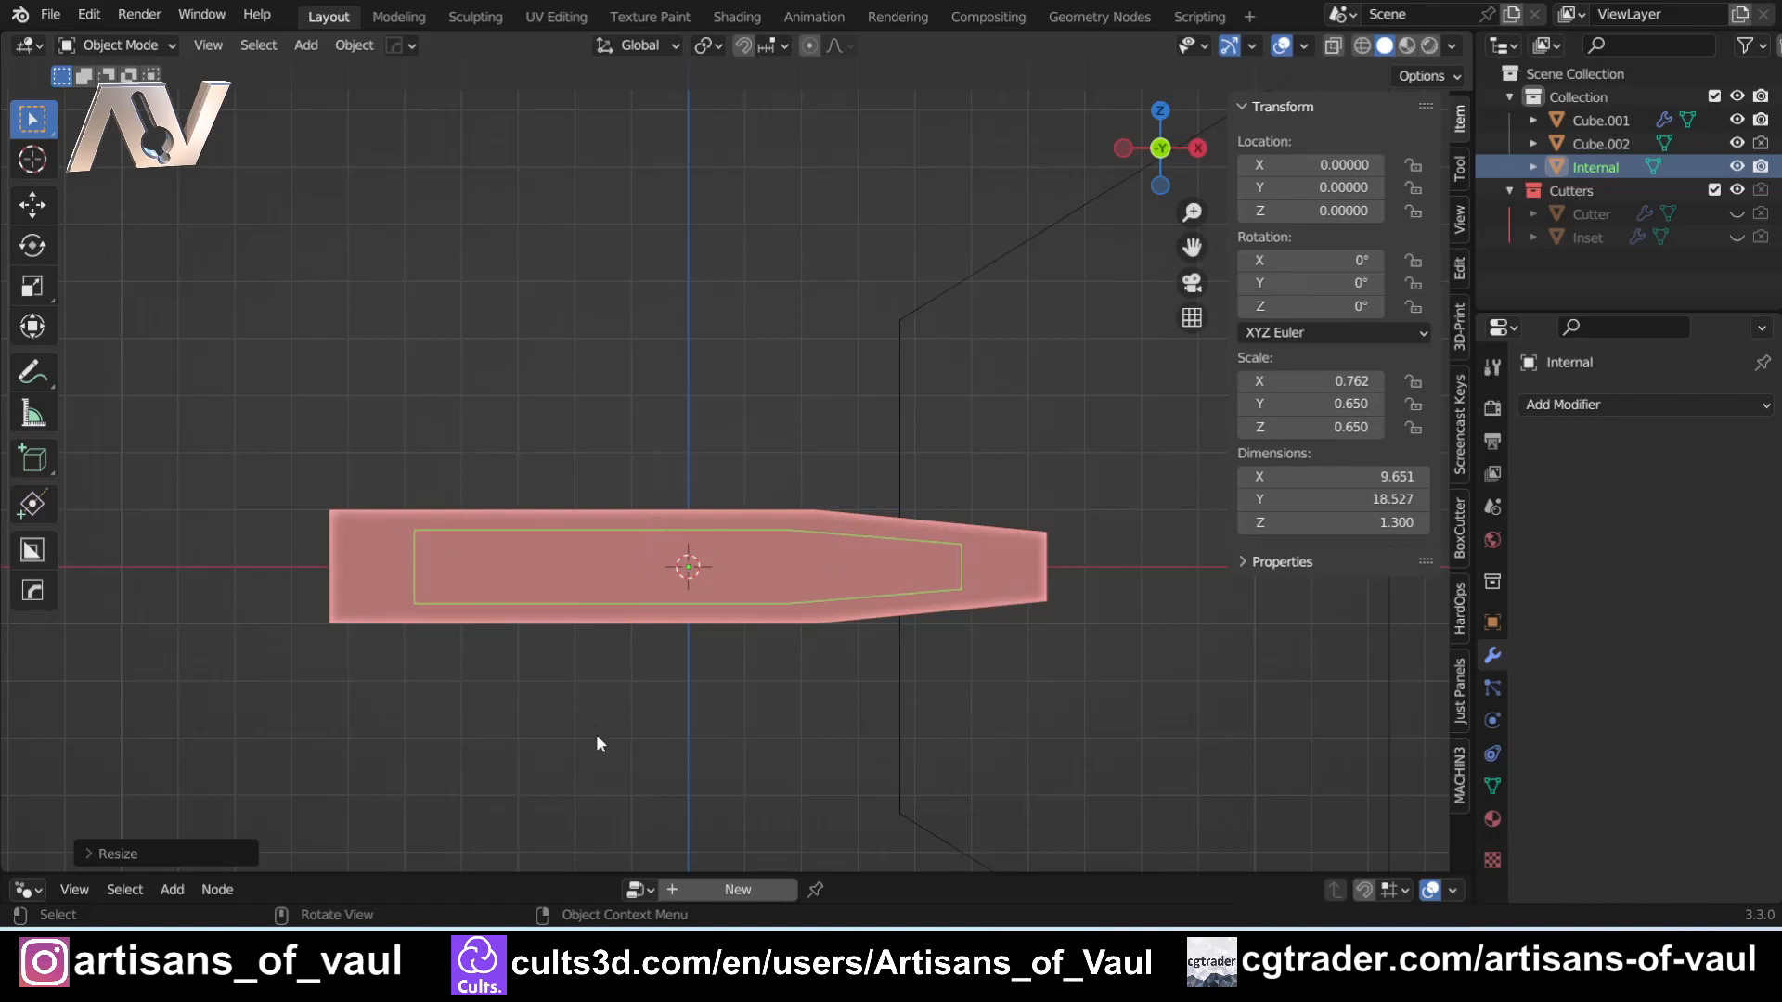
{"action": "left_click", "coordinate": [153, 851]}
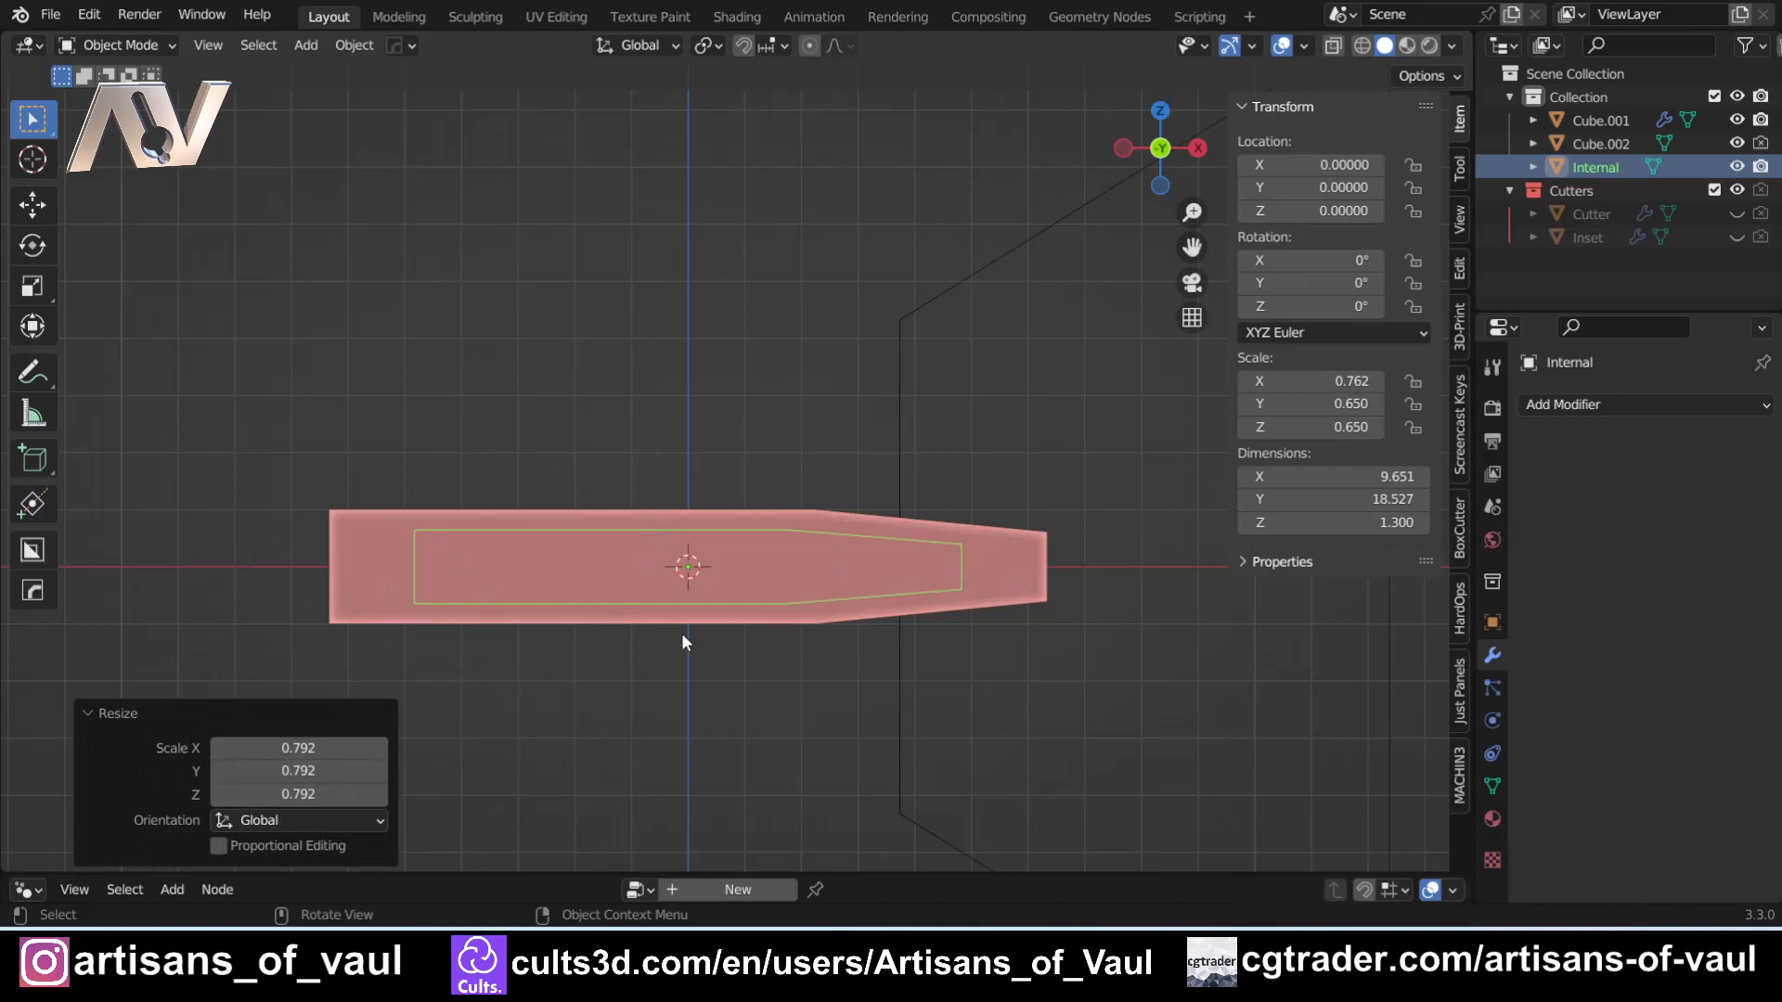
{"action": "scroll", "coordinate": [681, 633], "scroll_direction": "up", "scroll_amount": 2}
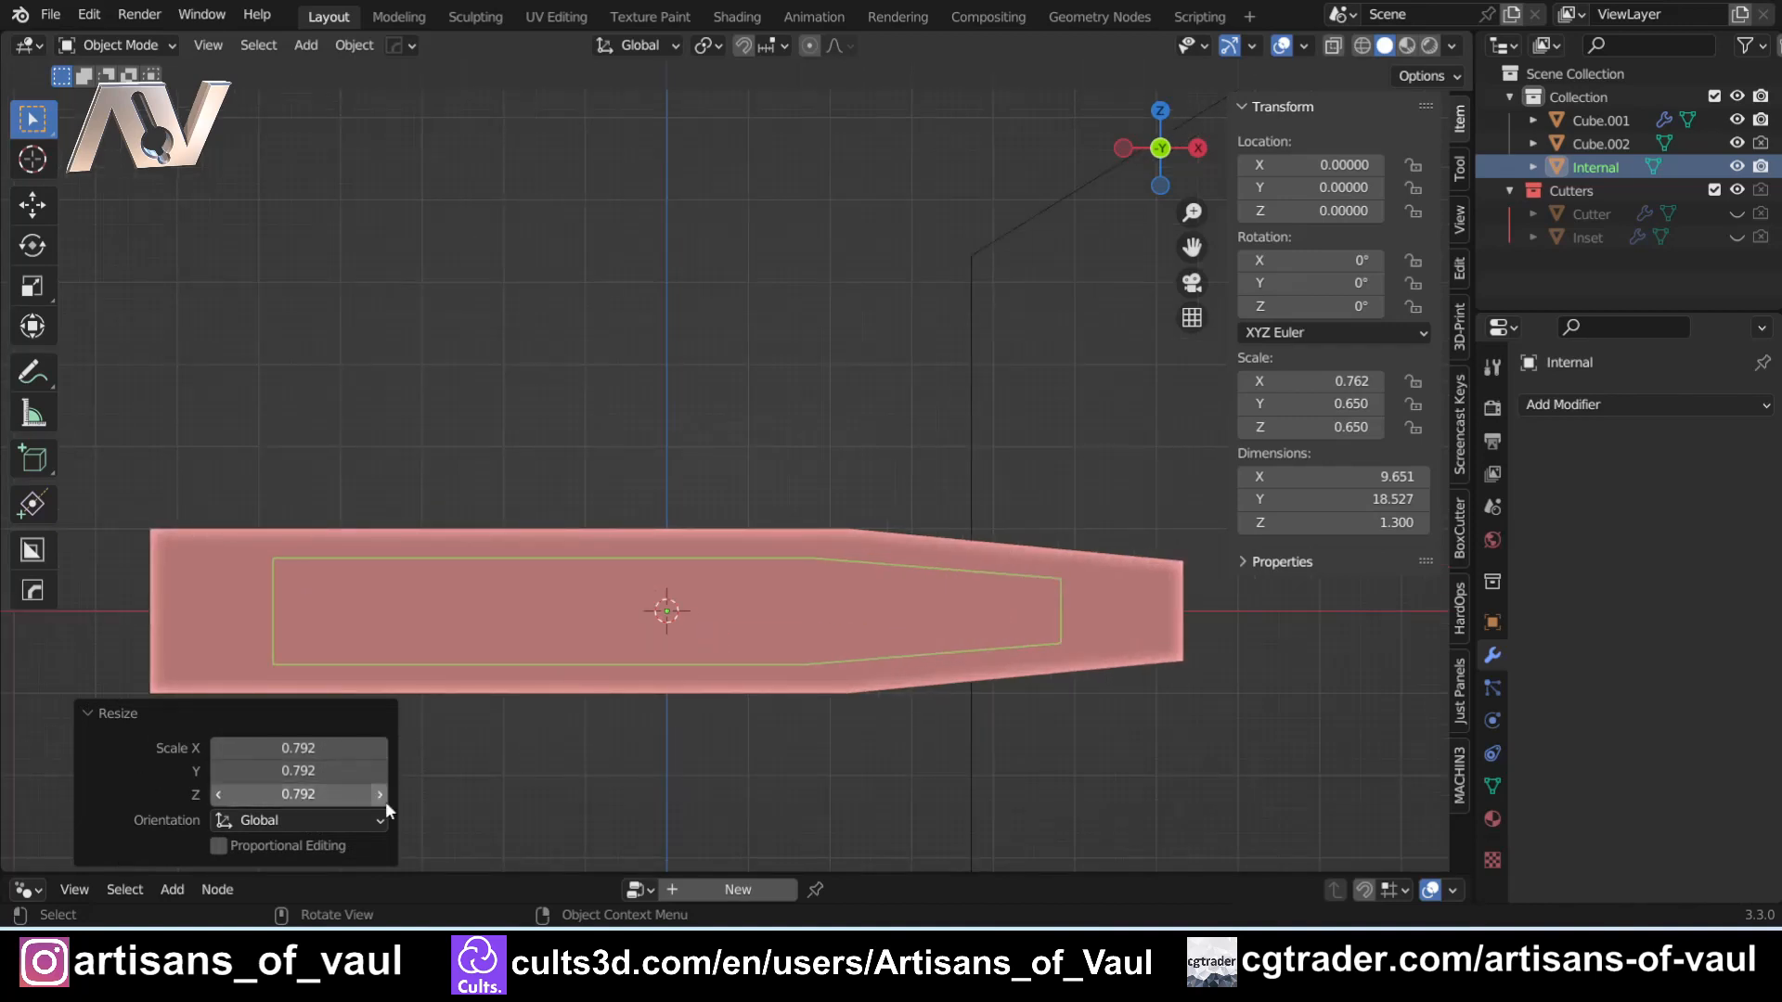
{"action": "scroll", "coordinate": [583, 702], "scroll_direction": "down", "scroll_amount": 2}
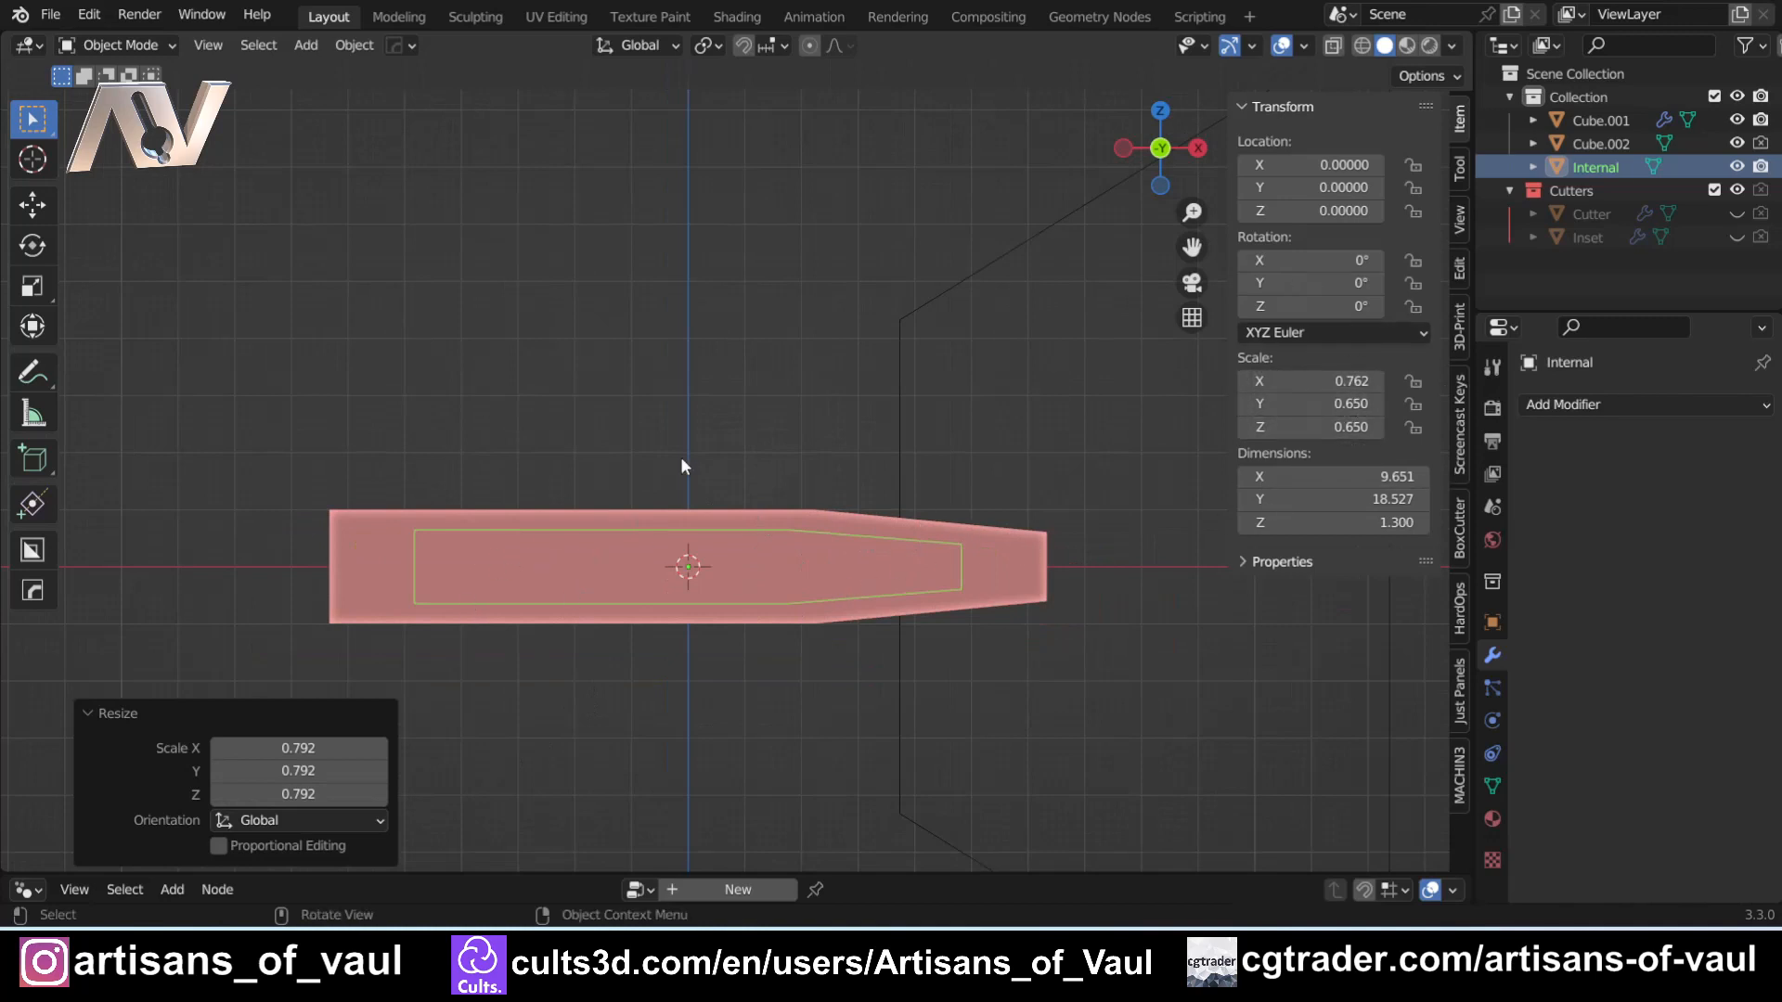
{"action": "middle_click_drag", "start_coordinate": [447, 545], "coordinate": [543, 514], "text": "shift"}
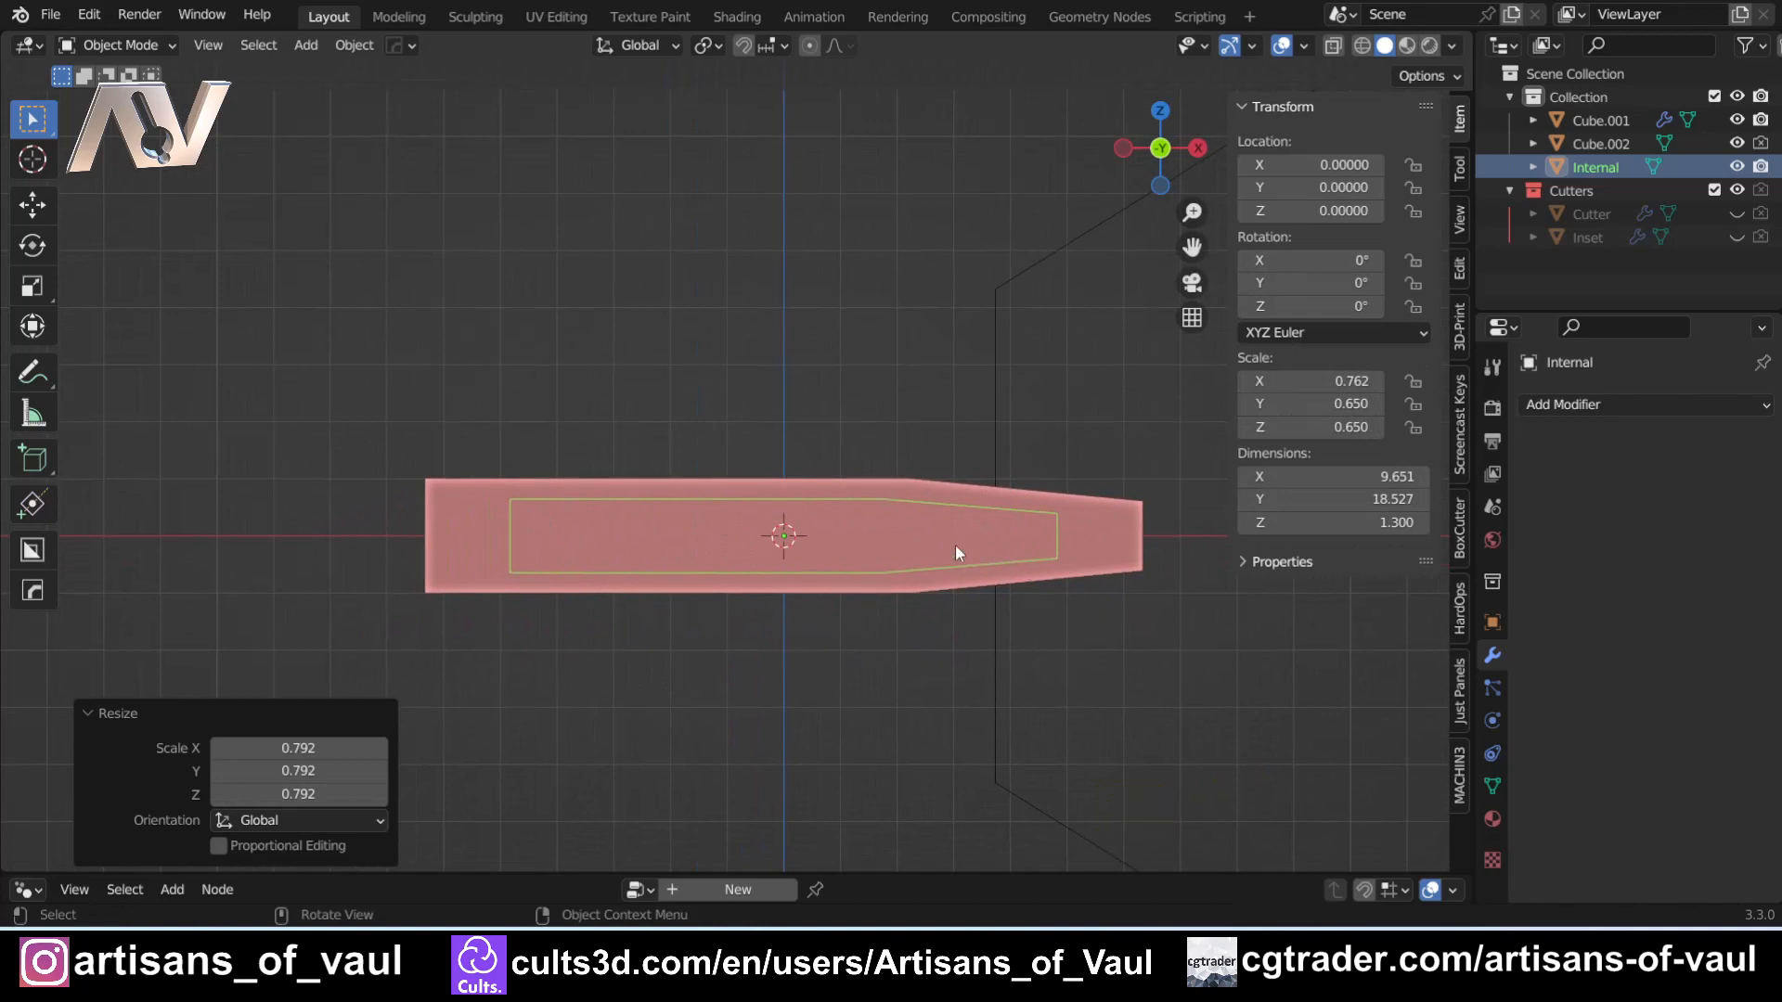
- Isolate the Internal slab, move its object origin to the untapered end face, and leave the isolated view
{"action": "key", "text": "KP_Divide"}
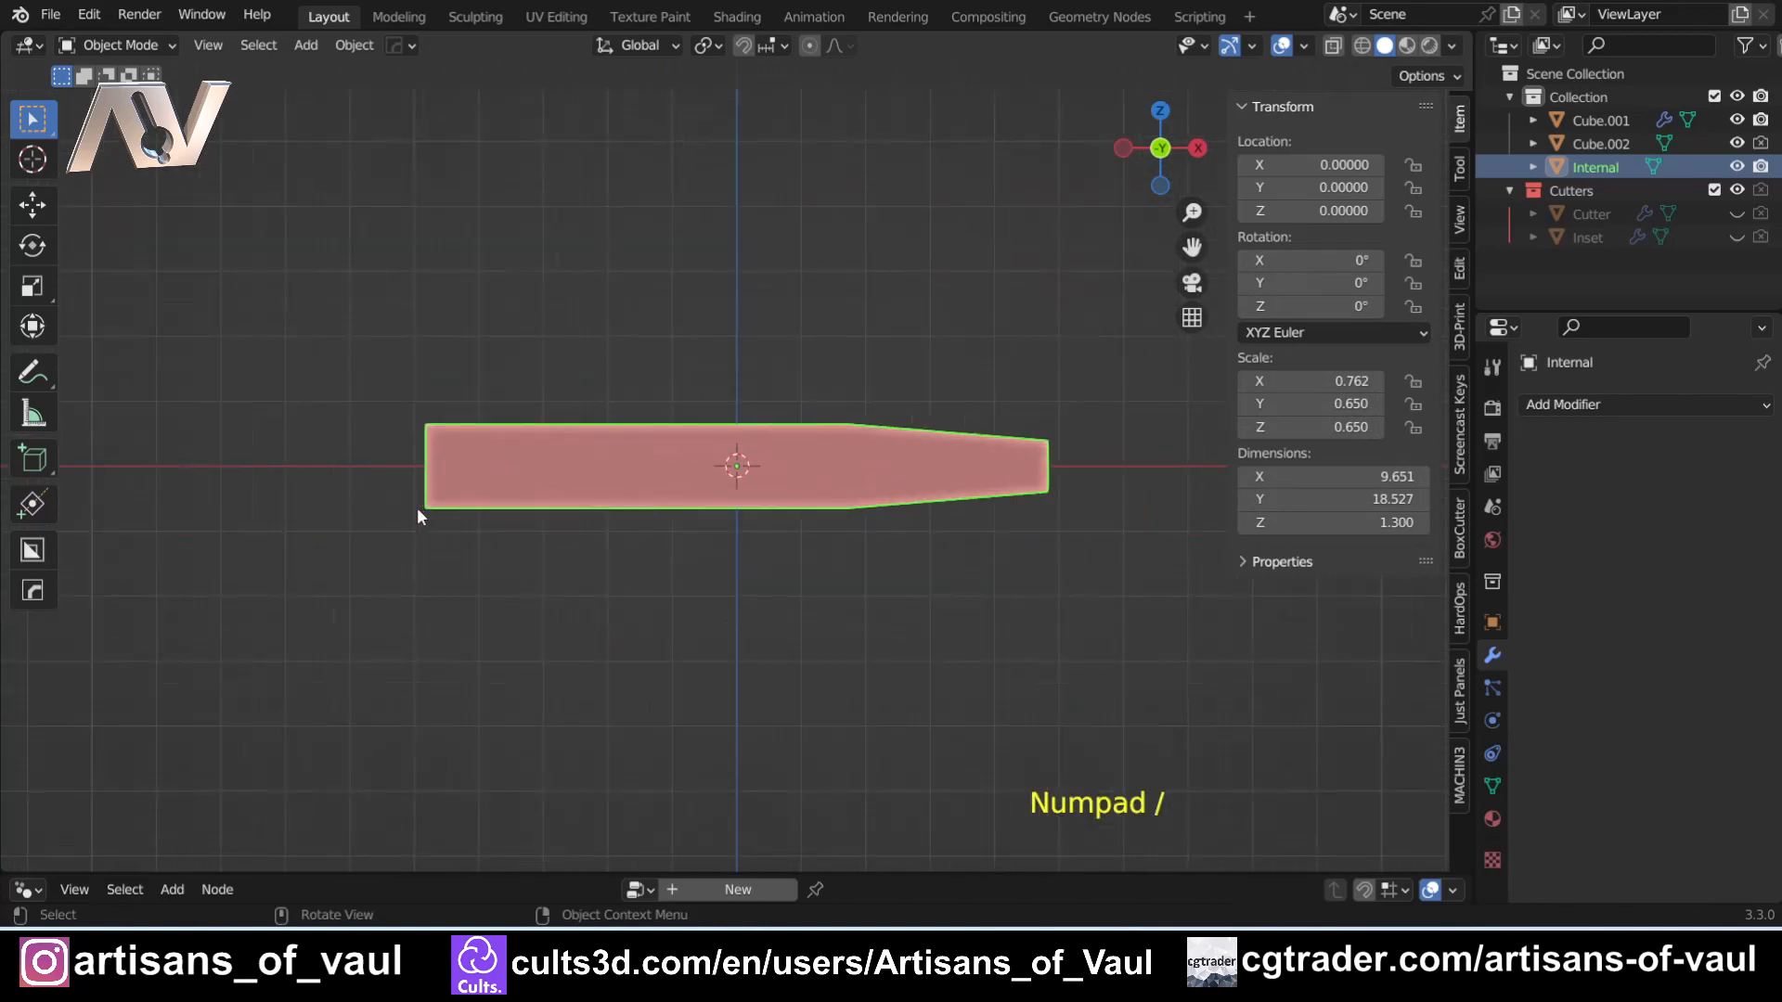
{"action": "middle_click_drag", "start_coordinate": [416, 507], "coordinate": [696, 554]}
{"action": "middle_click_drag", "start_coordinate": [696, 554], "coordinate": [807, 590]}
{"action": "key", "text": "Tab"}
{"action": "left_click", "coordinate": [995, 595]}
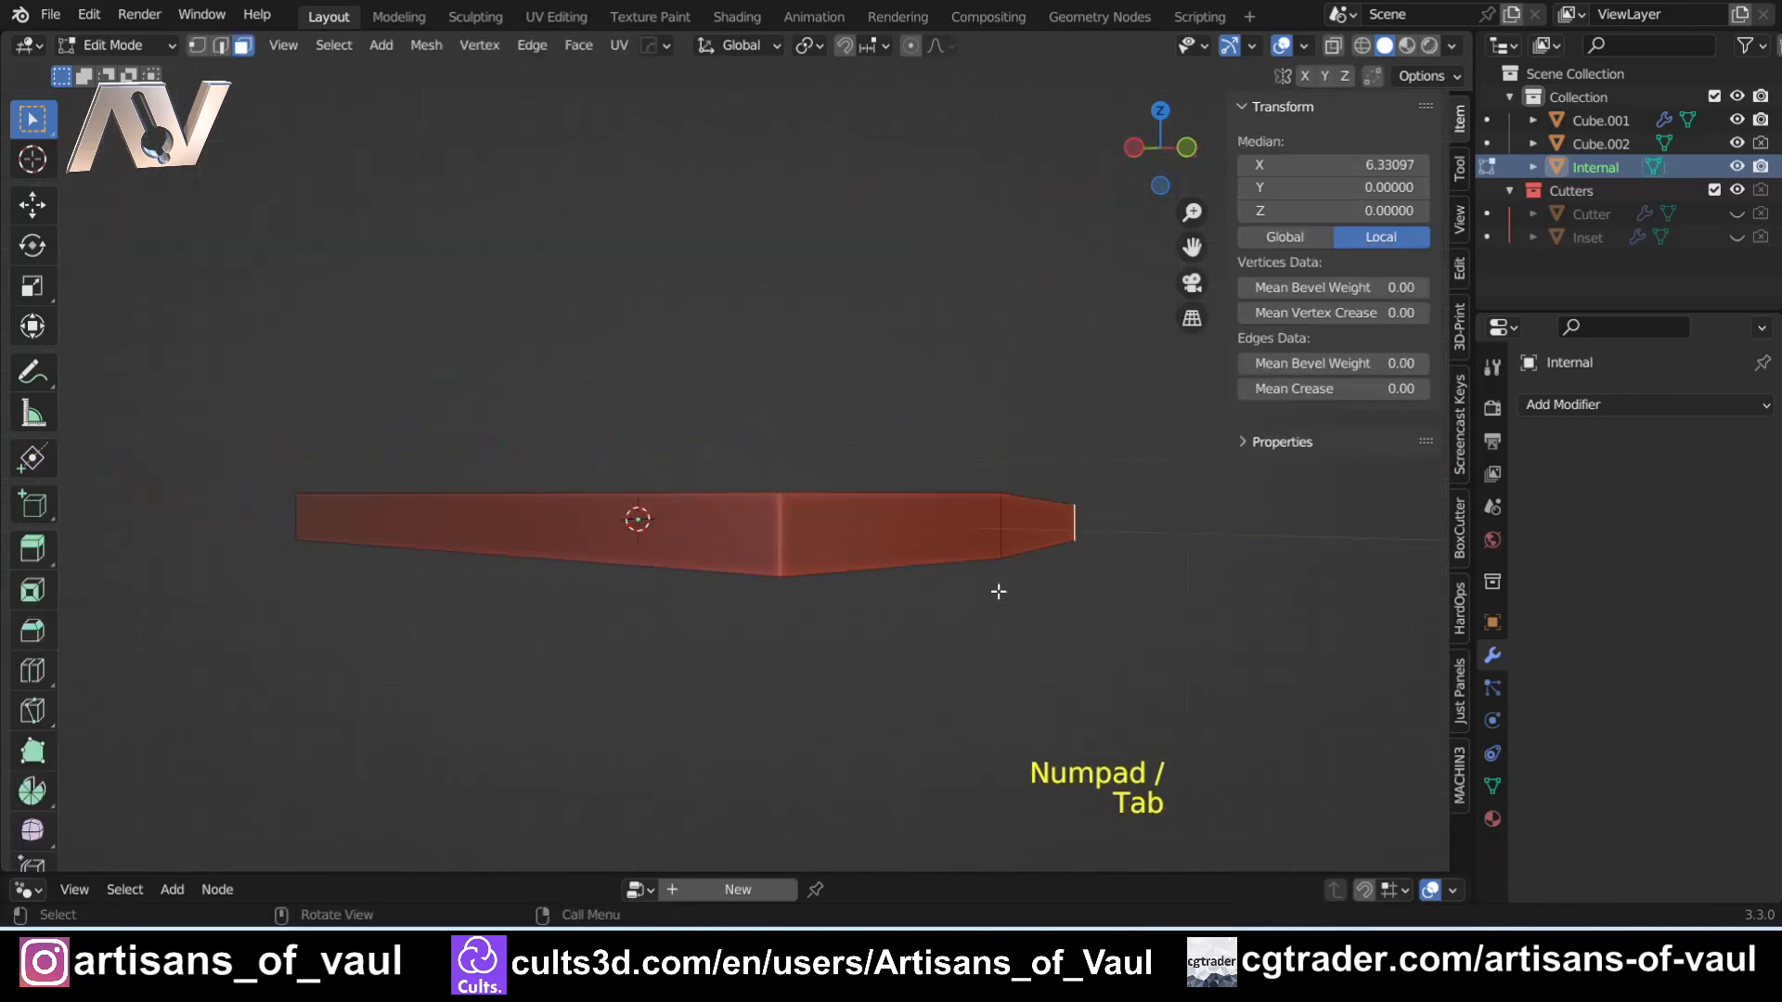
{"action": "left_click", "coordinate": [495, 518]}
{"action": "key", "text": "shift+s"}
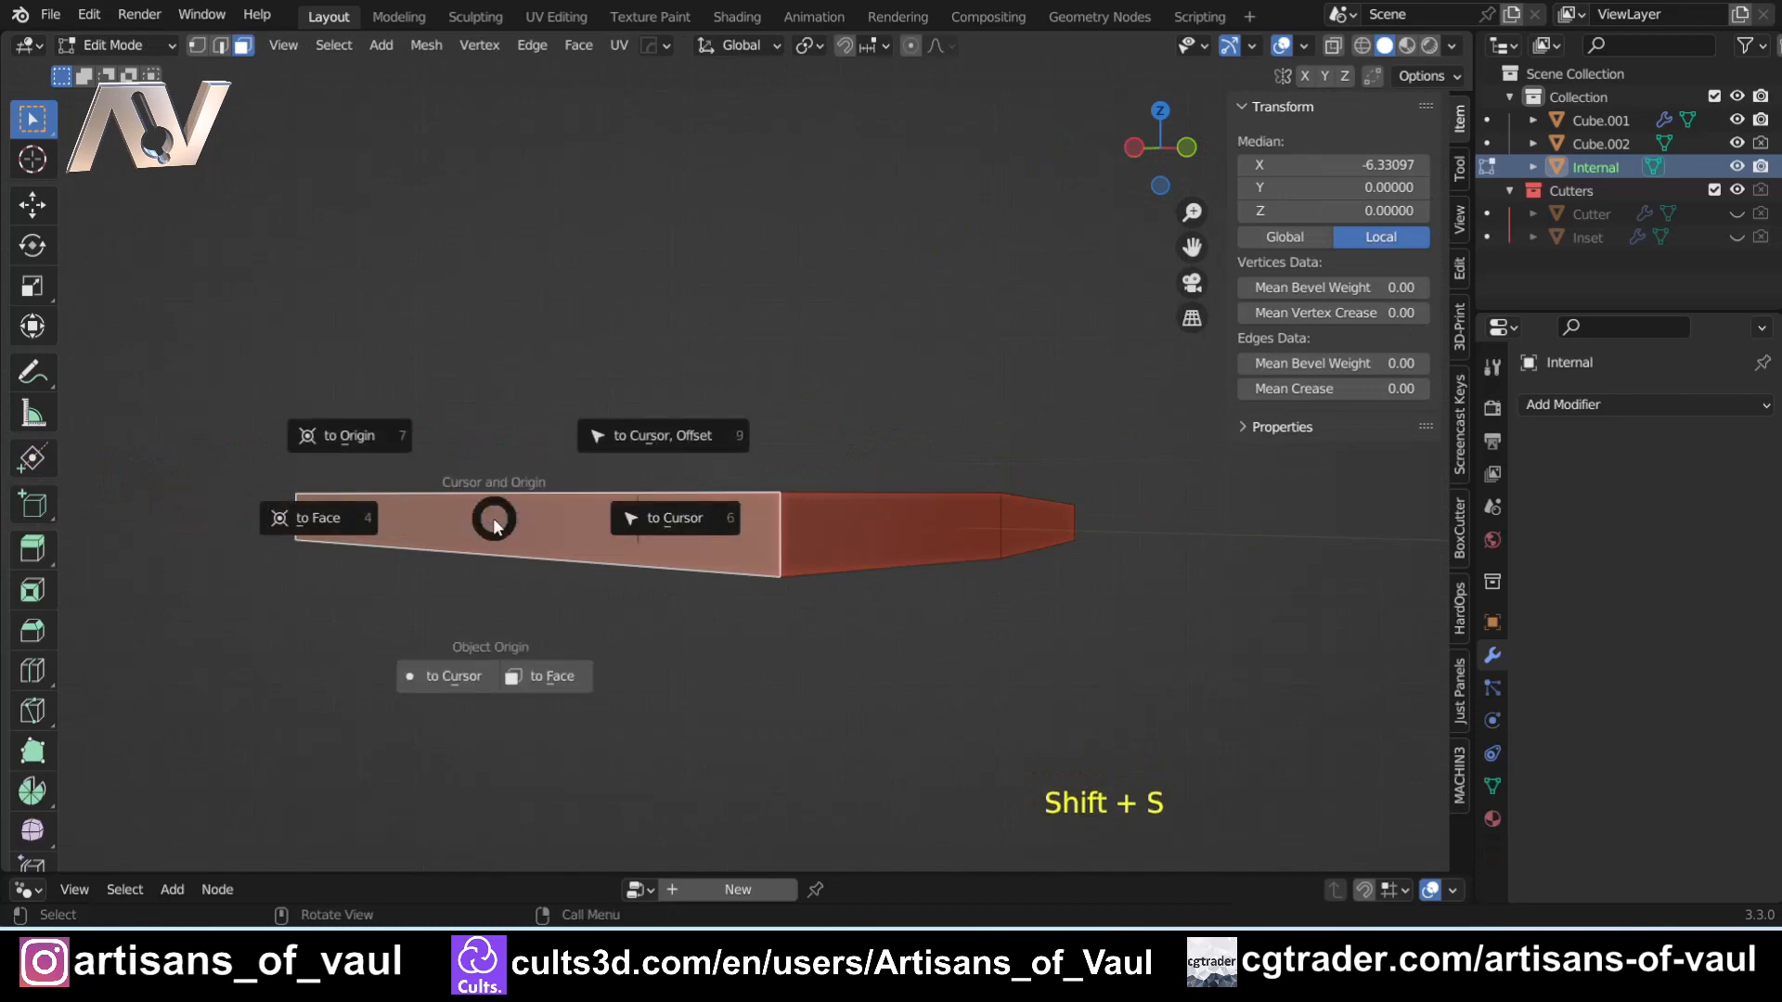
{"action": "left_click", "coordinate": [553, 688]}
{"action": "key", "text": "Tab"}
{"action": "left_click", "coordinate": [714, 347]}
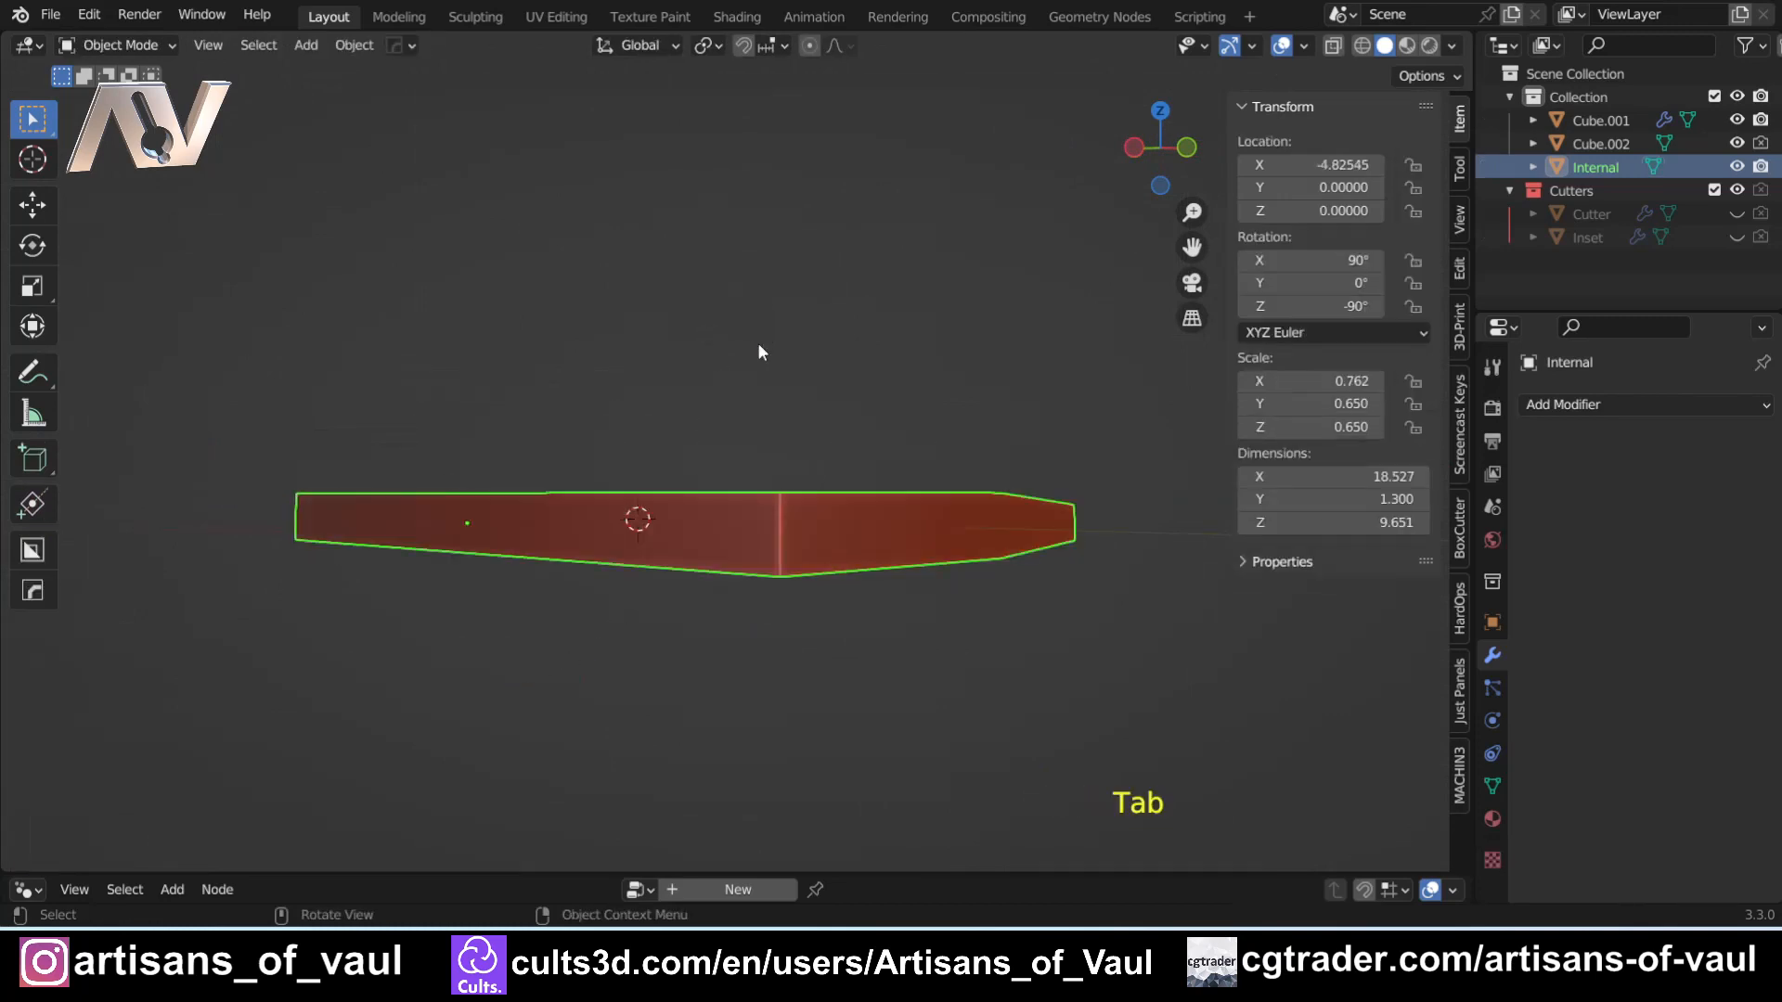
{"action": "middle_click_drag", "start_coordinate": [757, 342], "coordinate": [911, 499]}
{"action": "key", "text": "KP_Divide"}
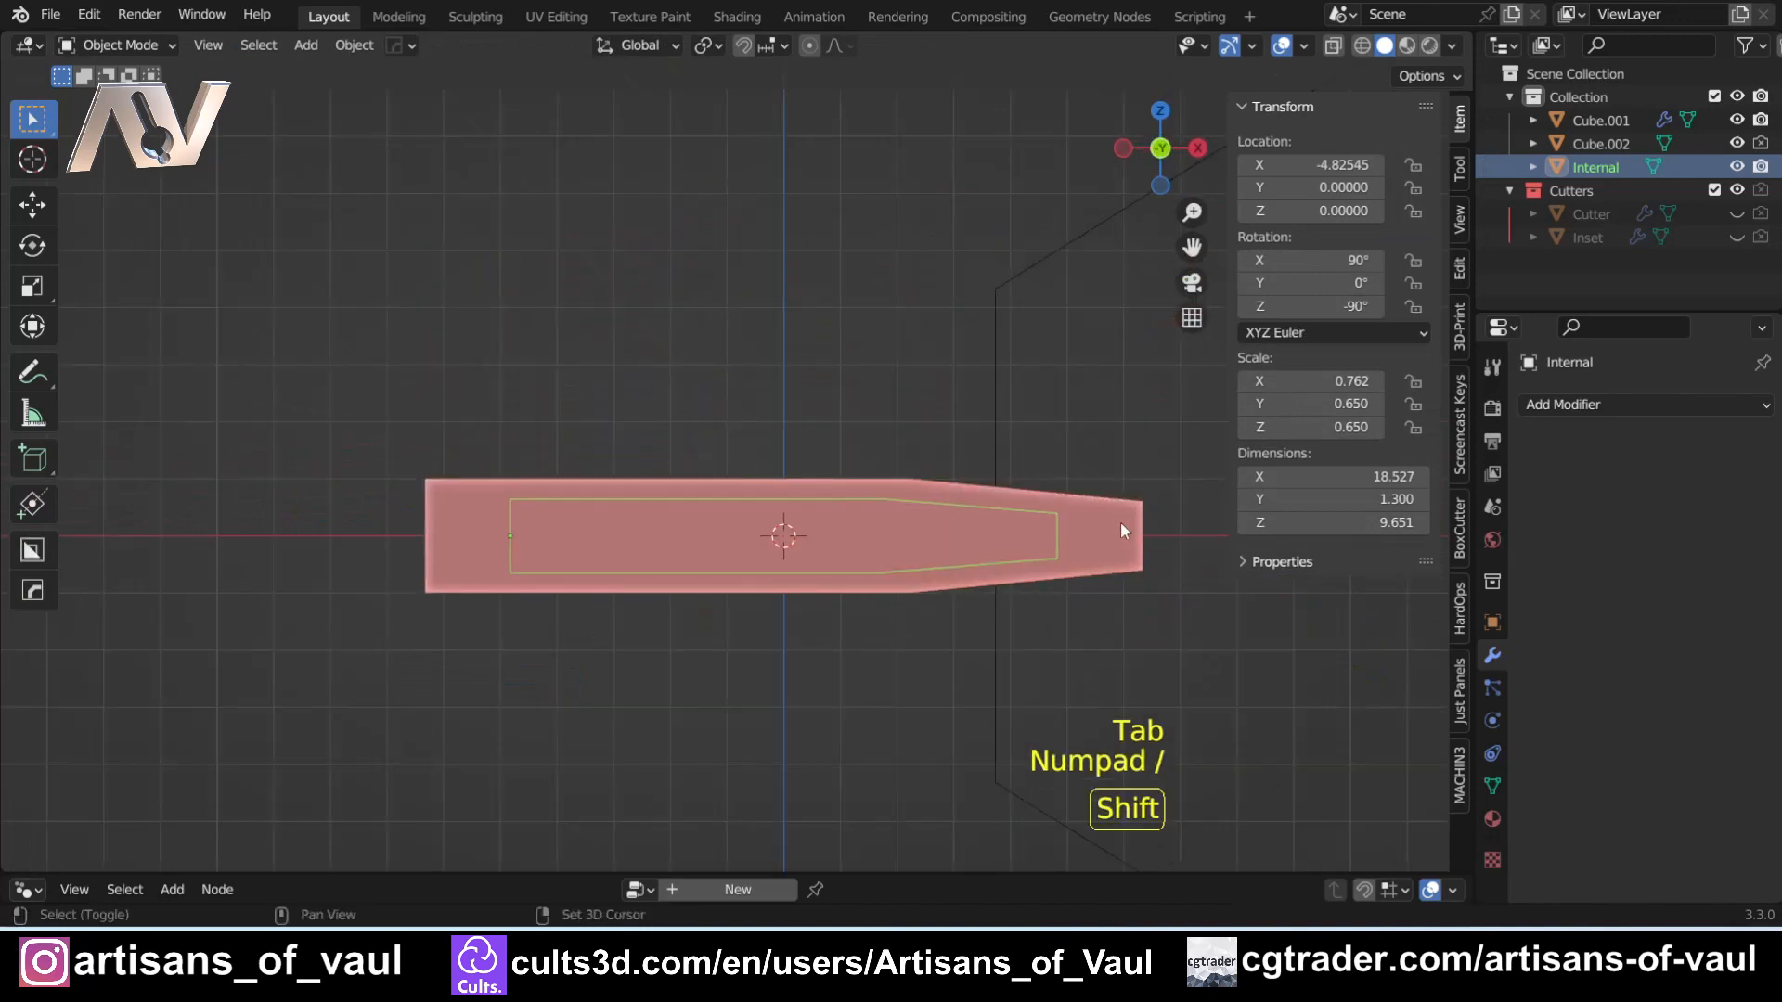
- Try scaling the Internal slab from its end-face origin, cancel, and compare both slab profiles in wireframe
{"action": "middle_click_drag", "start_coordinate": [1121, 522], "coordinate": [1130, 537], "text": "shift"}
{"action": "key", "text": "s"}
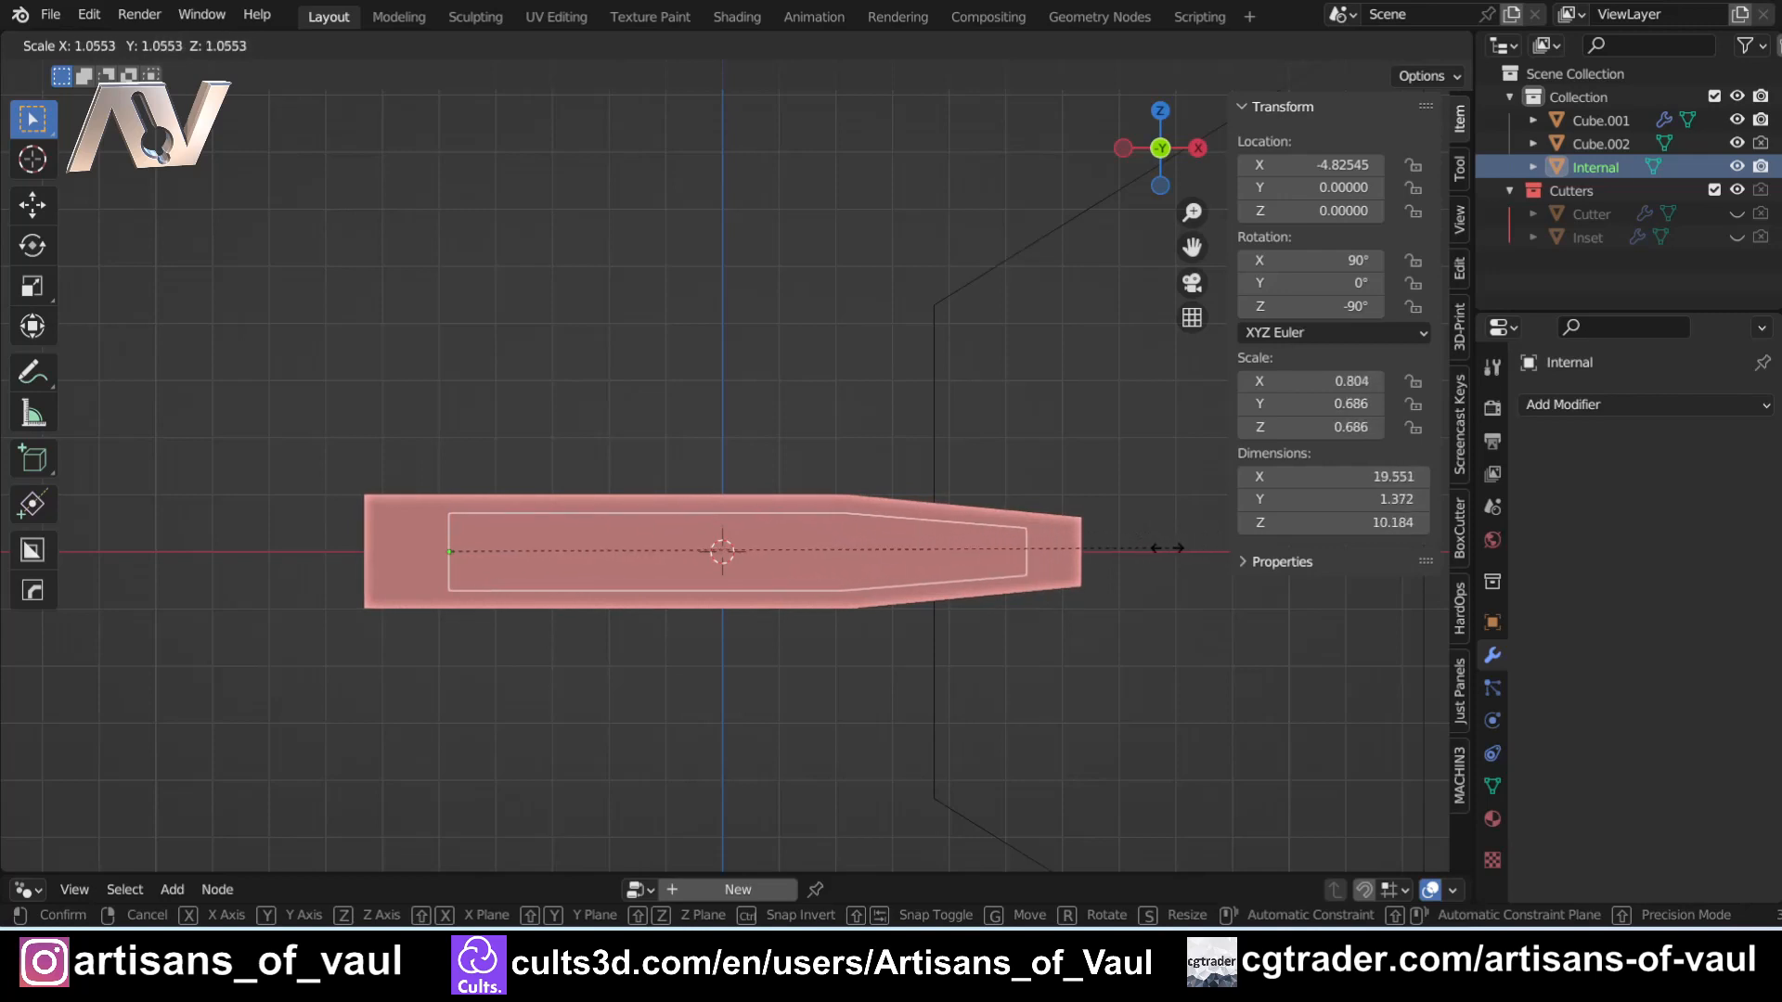
{"action": "left_click", "coordinate": [1088, 554]}
{"action": "scroll", "coordinate": [928, 527], "scroll_direction": "up", "scroll_amount": 2}
{"action": "middle_click_drag", "start_coordinate": [967, 533], "coordinate": [633, 469], "text": "shift"}
{"action": "key", "text": "shift+z"}
{"action": "scroll", "coordinate": [622, 557], "scroll_direction": "up", "scroll_amount": 3}
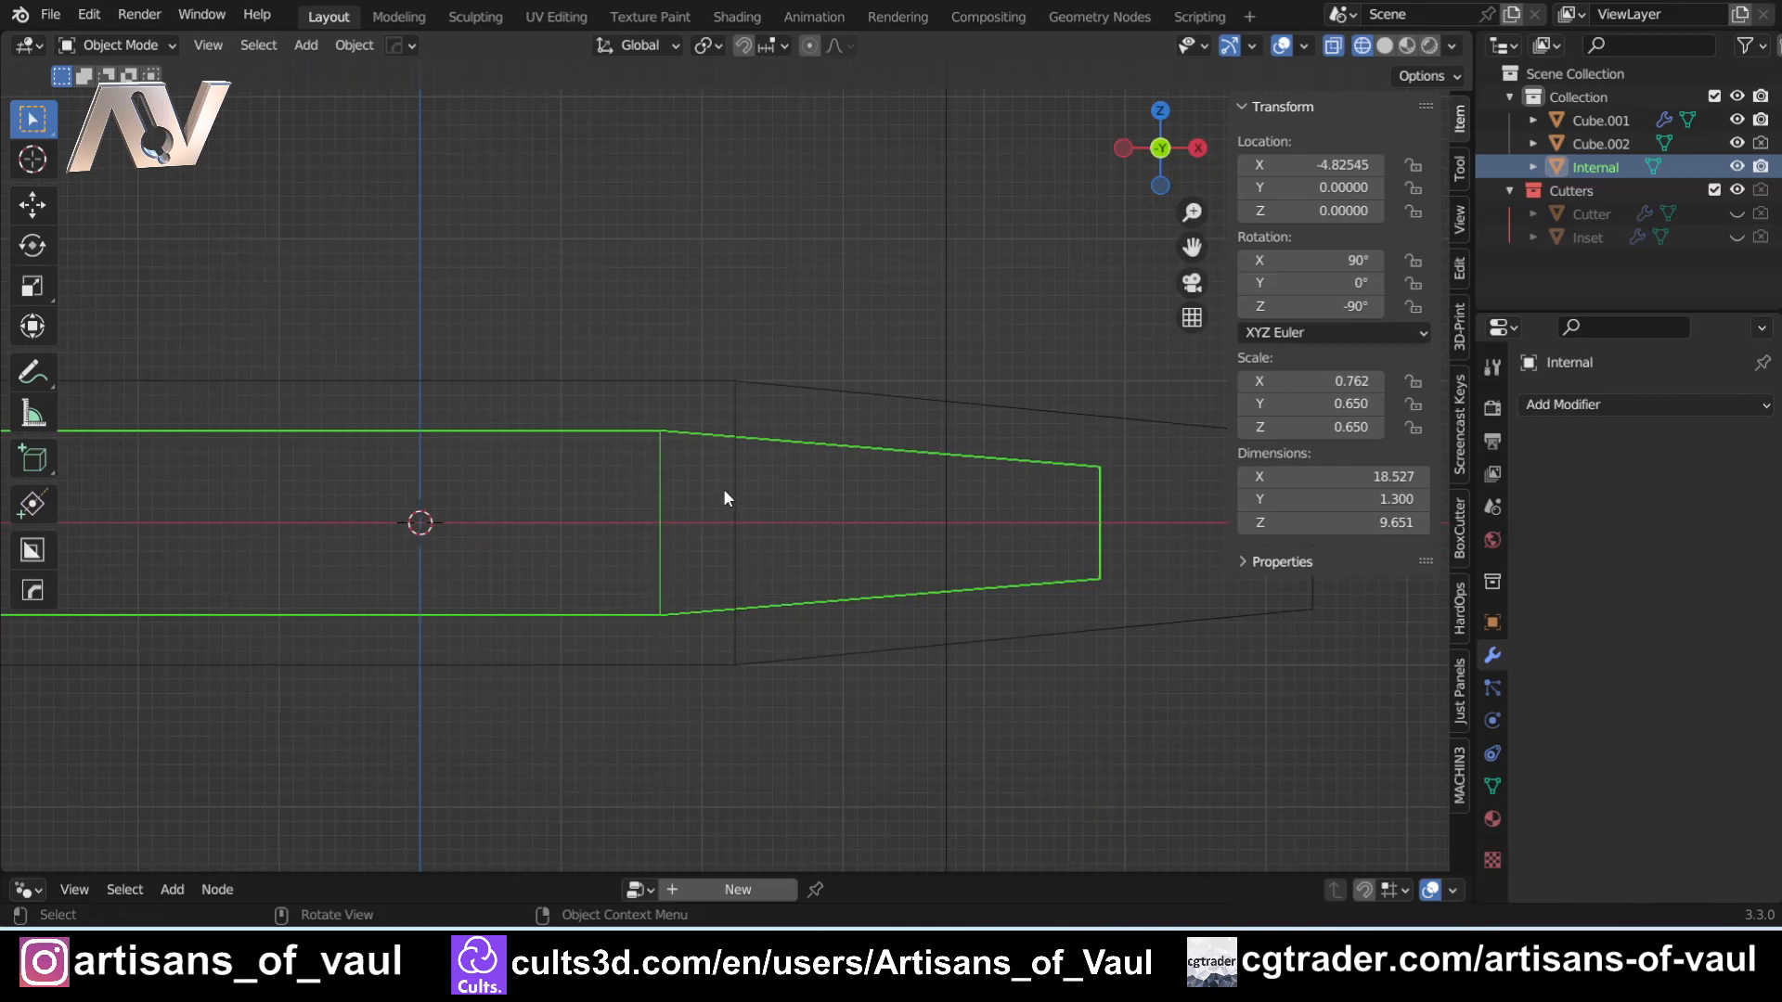
{"action": "scroll", "coordinate": [723, 498], "scroll_direction": "down", "scroll_amount": 3}
{"action": "scroll", "coordinate": [765, 471], "scroll_direction": "down", "scroll_amount": 3}
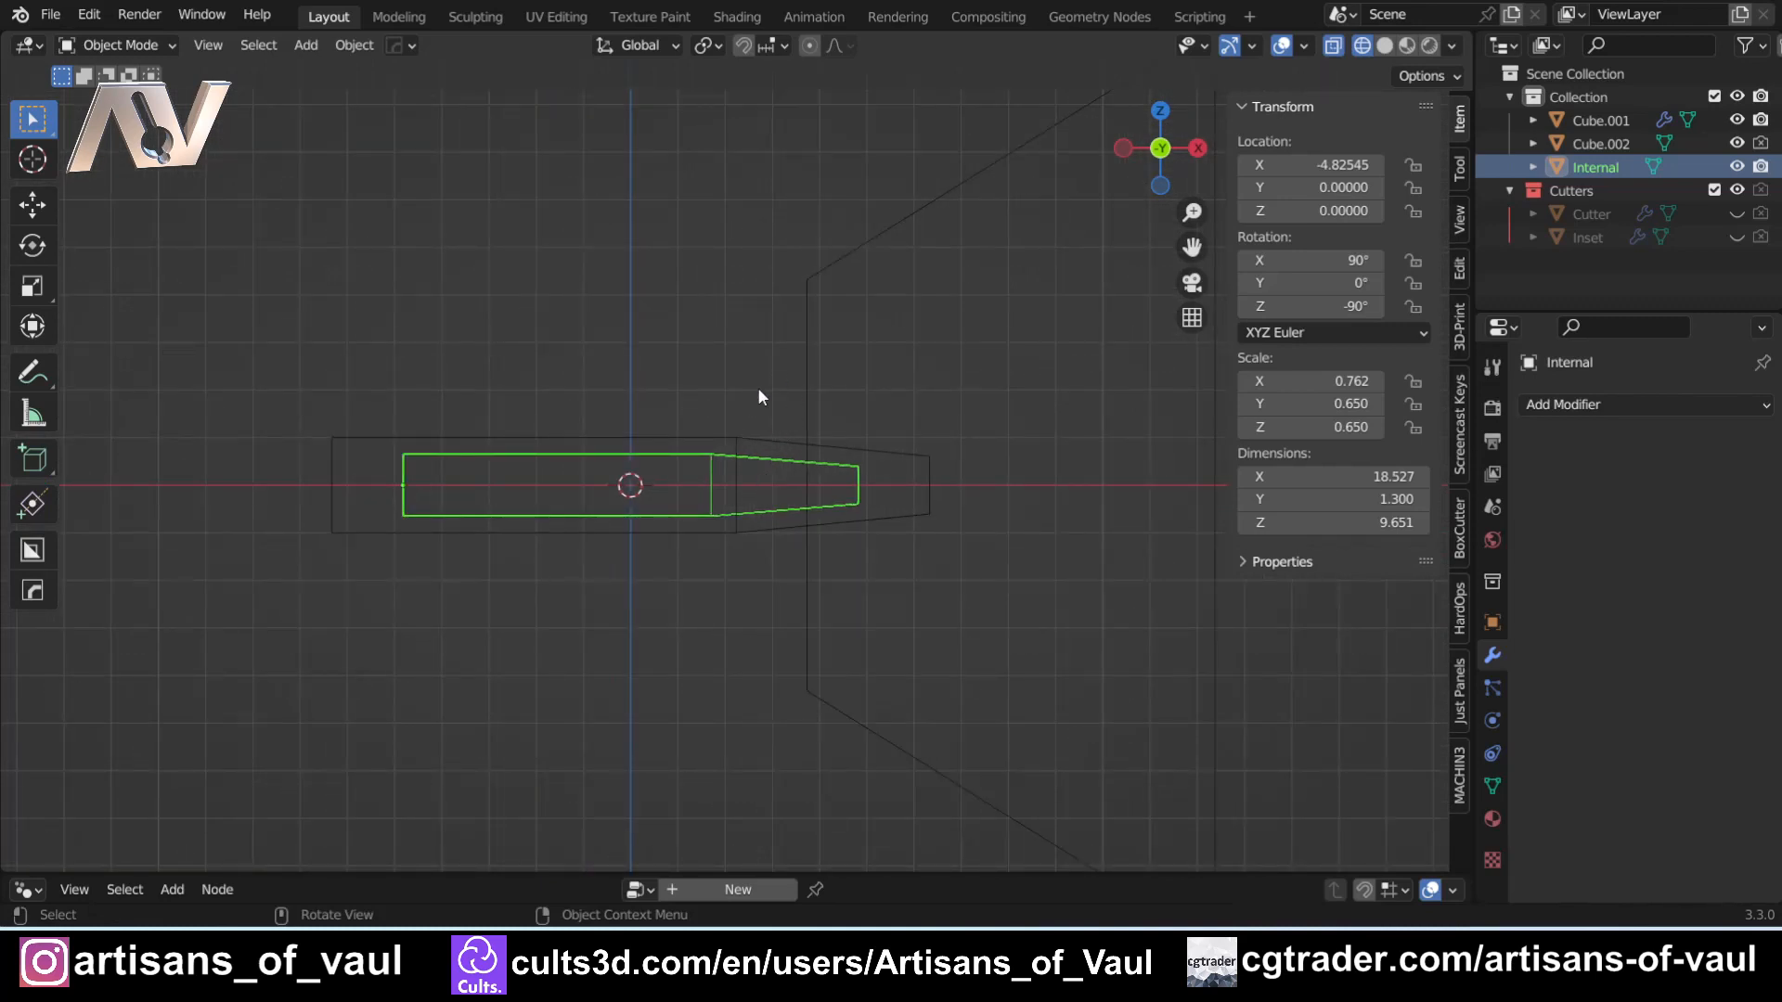
- Delete the Internal slab and restore solid shading
{"action": "key", "text": "Delete"}
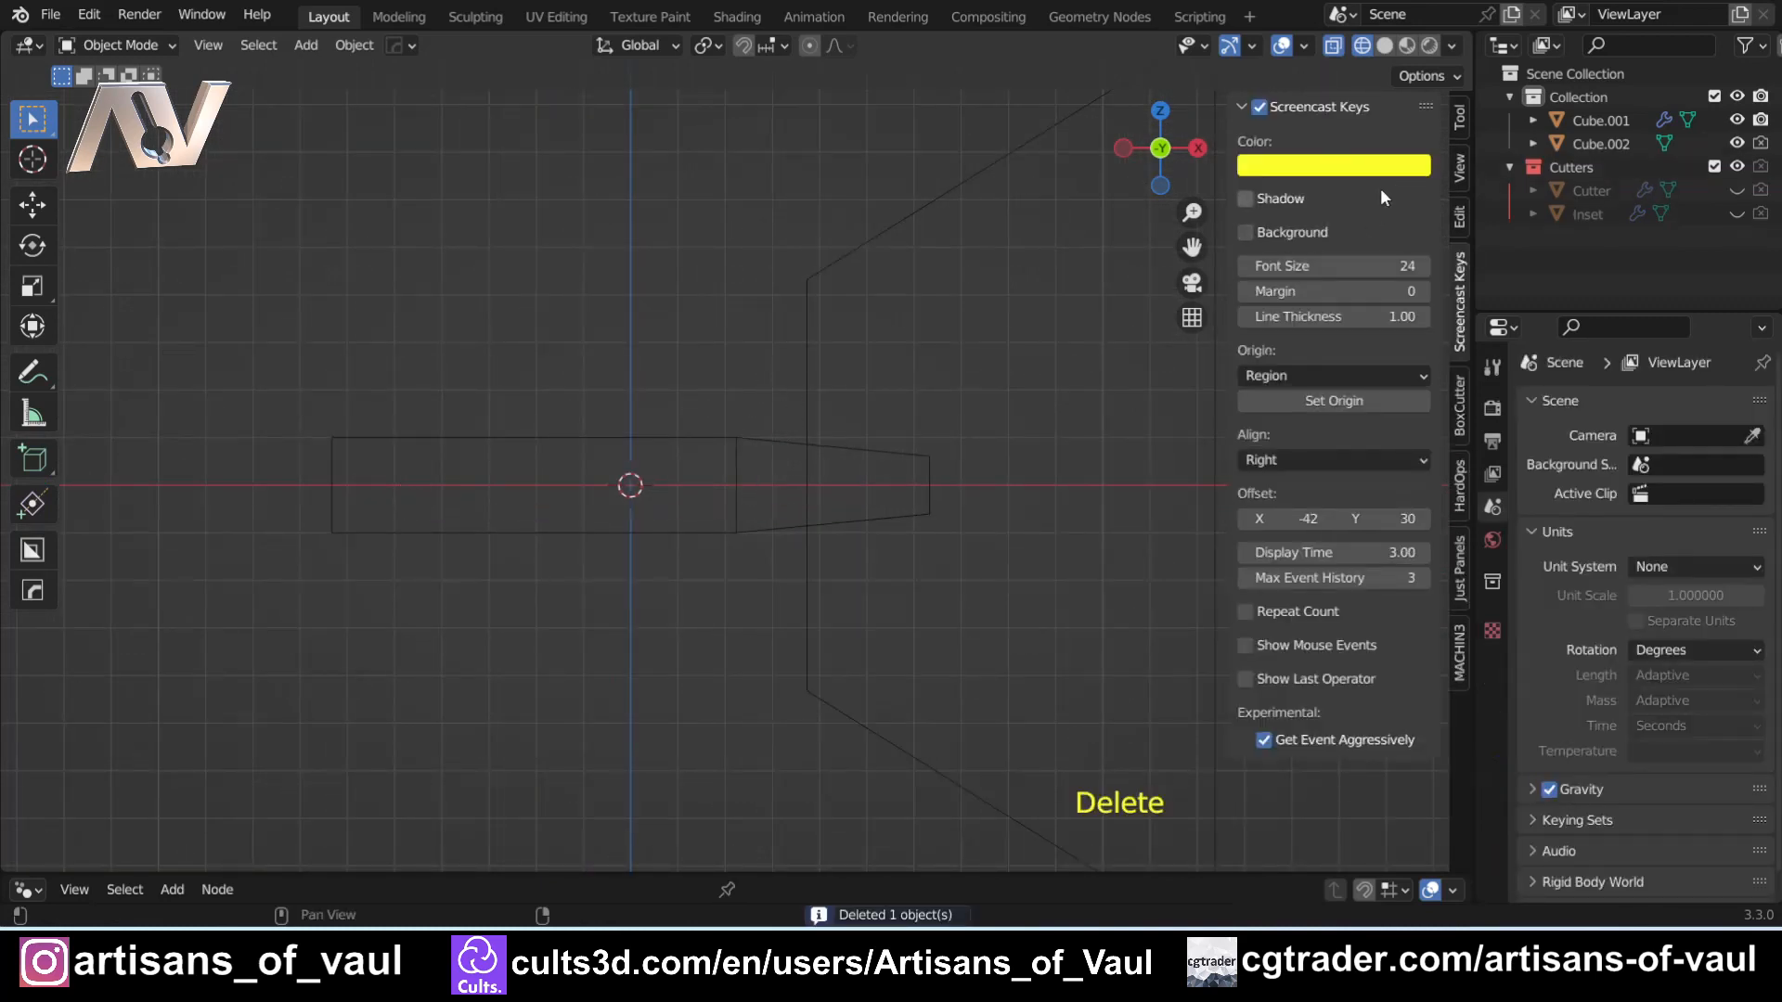
{"action": "left_click", "coordinate": [1459, 124]}
{"action": "mouse_move", "coordinate": [928, 399]}
{"action": "middle_mouse_down"}
{"action": "mouse_move", "coordinate": [722, 433]}
{"action": "mouse_move", "coordinate": [727, 470]}
{"action": "mouse_move", "coordinate": [414, 538]}
{"action": "mouse_move", "coordinate": [841, 386]}
{"action": "mouse_move", "coordinate": [653, 476]}
{"action": "middle_mouse_up"}
{"action": "key", "text": "shift+z"}
- Remove the Boolean difference modifier from the outer slab and deselect the slab
{"action": "left_click", "coordinate": [362, 483]}
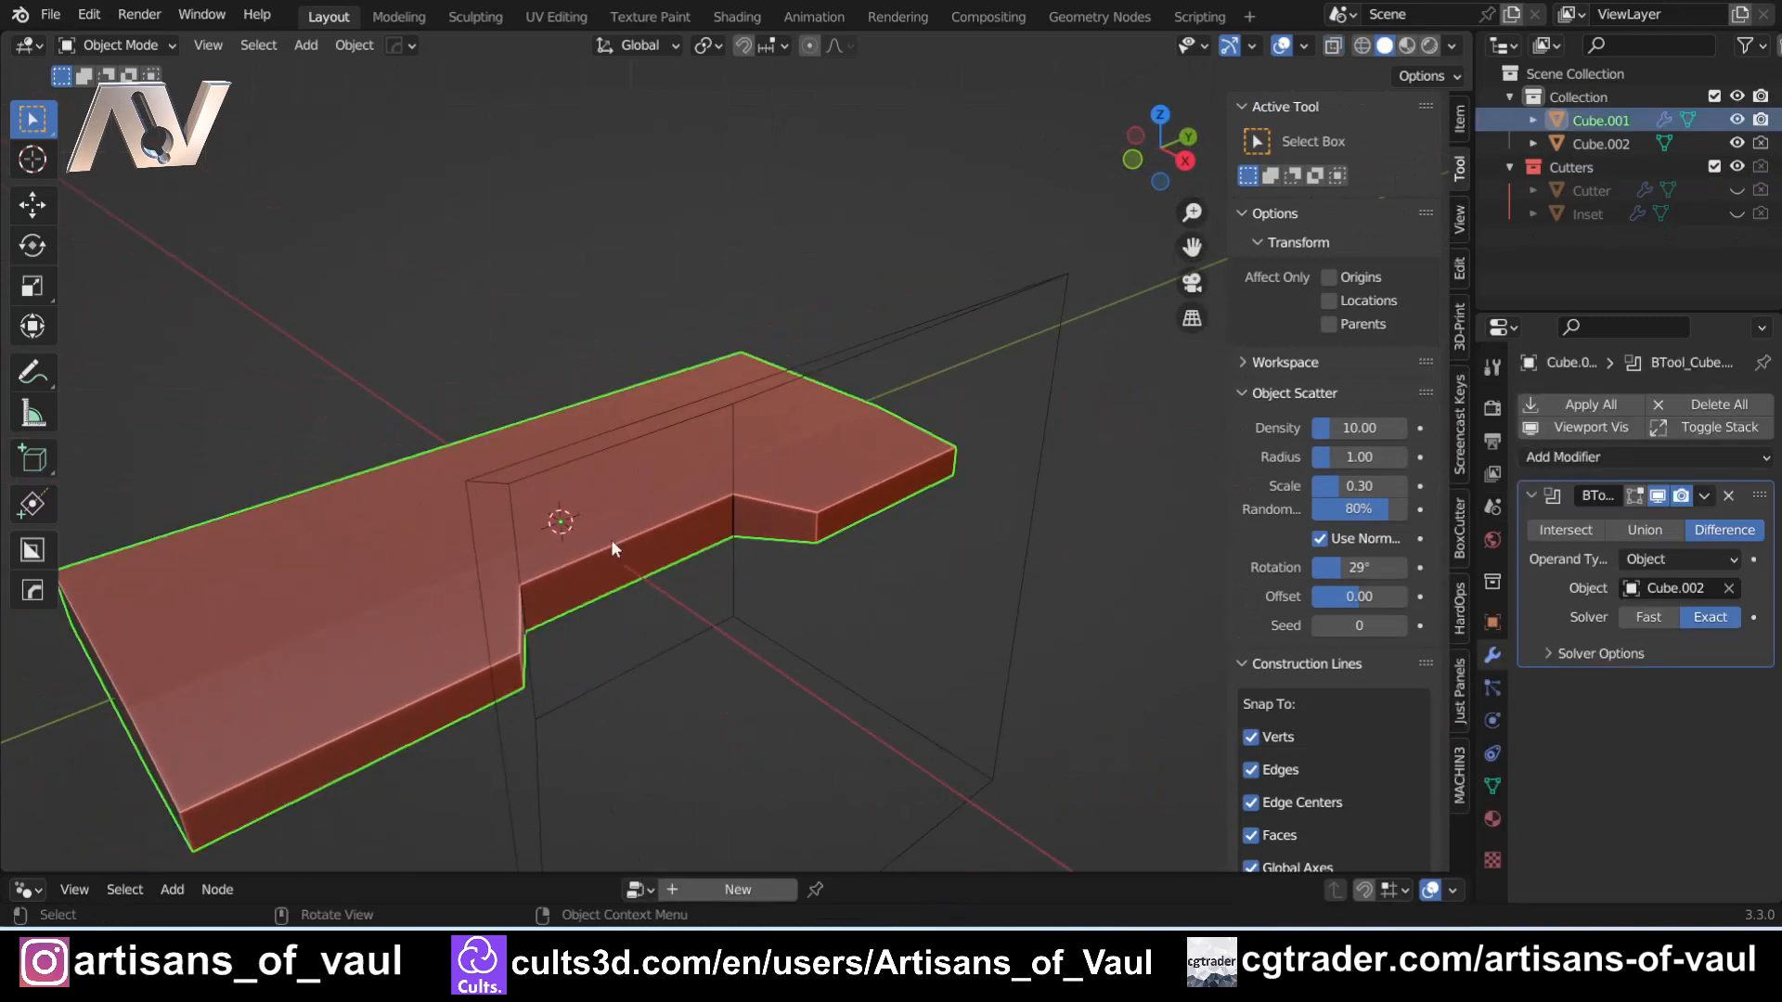
{"action": "left_click", "coordinate": [1730, 494]}
{"action": "left_click", "coordinate": [393, 381]}
{"action": "middle_click_drag", "start_coordinate": [393, 381], "coordinate": [568, 529]}
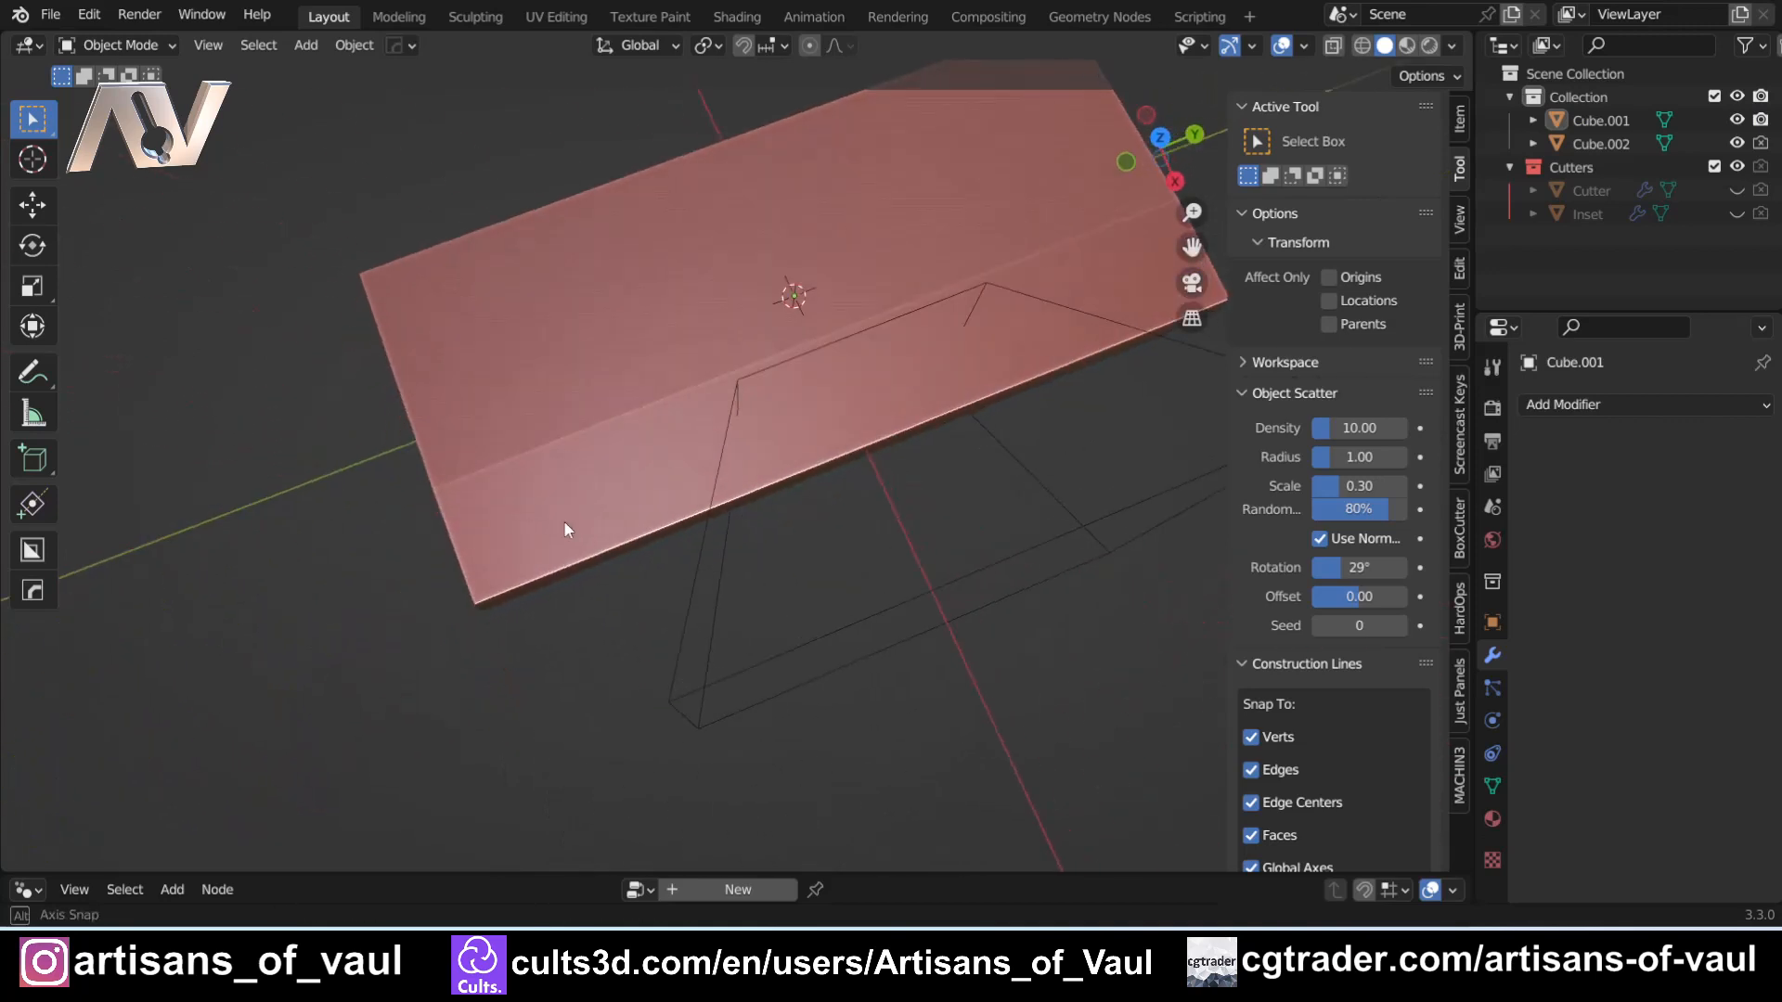
{"action": "middle_click_drag", "start_coordinate": [974, 402], "coordinate": [790, 554], "text": "shift"}
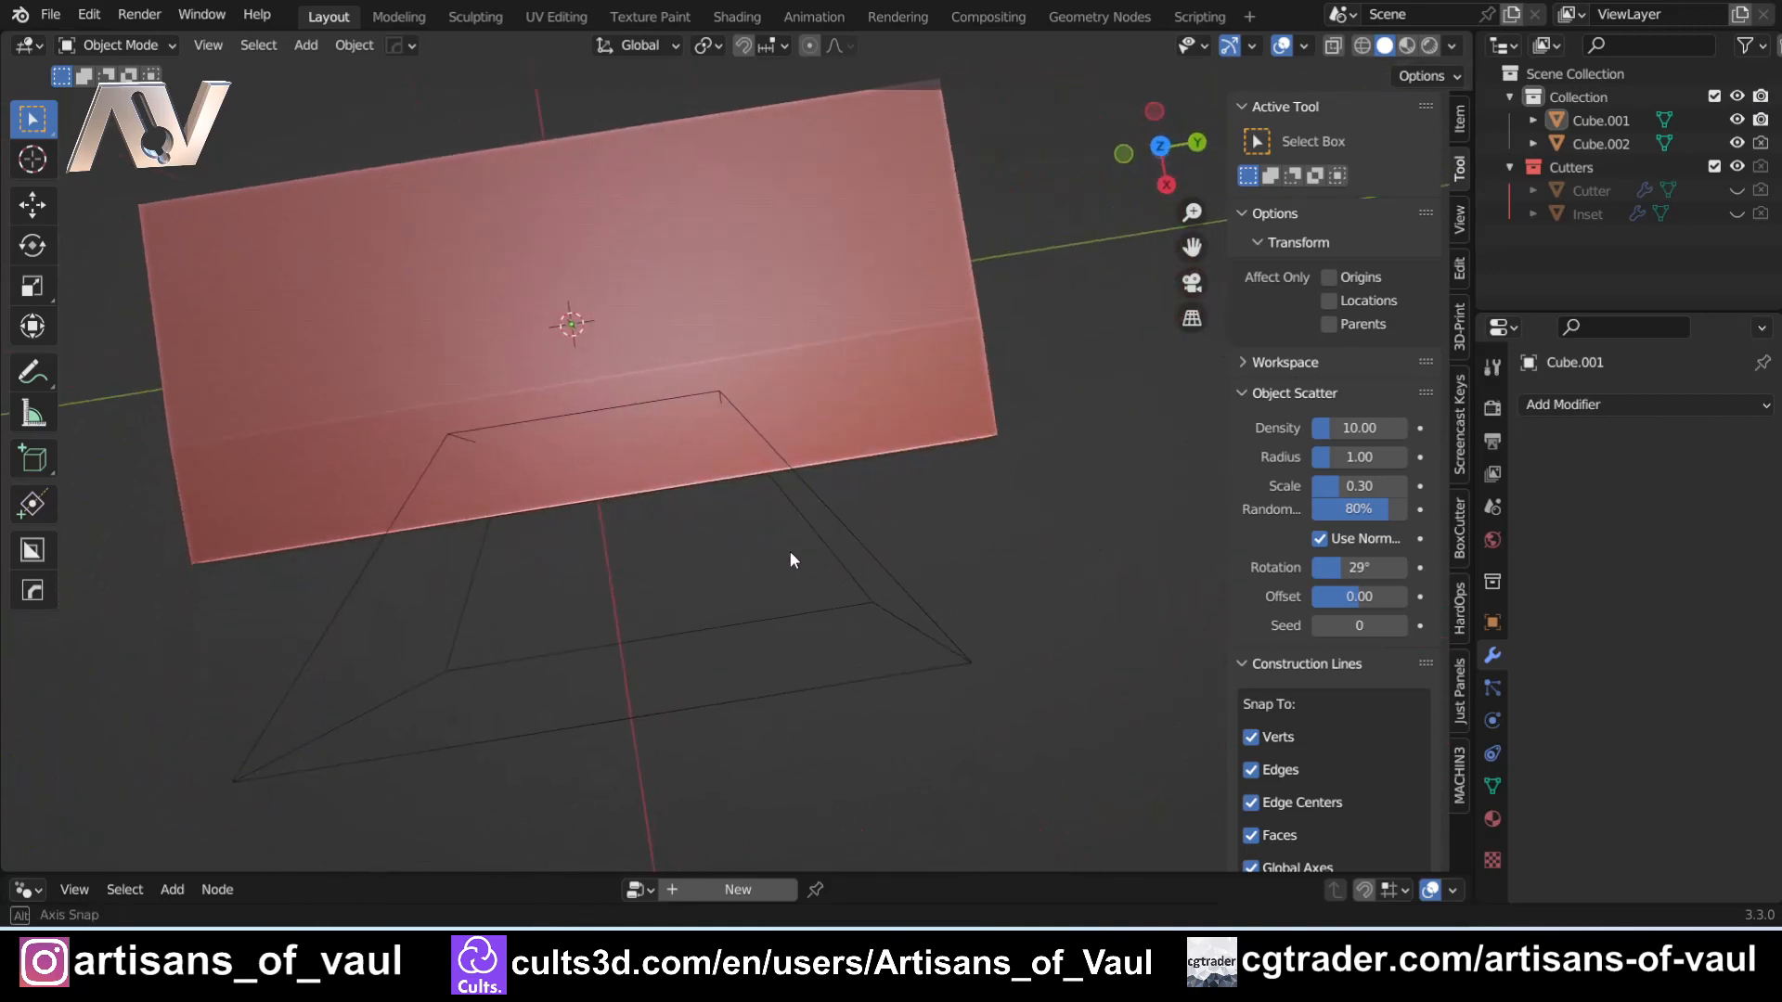
- Move the wireframe trapezoidal cutter about 0.92 in X and 1.99 in Y along the slab's front edge
{"action": "left_click", "coordinate": [820, 505]}
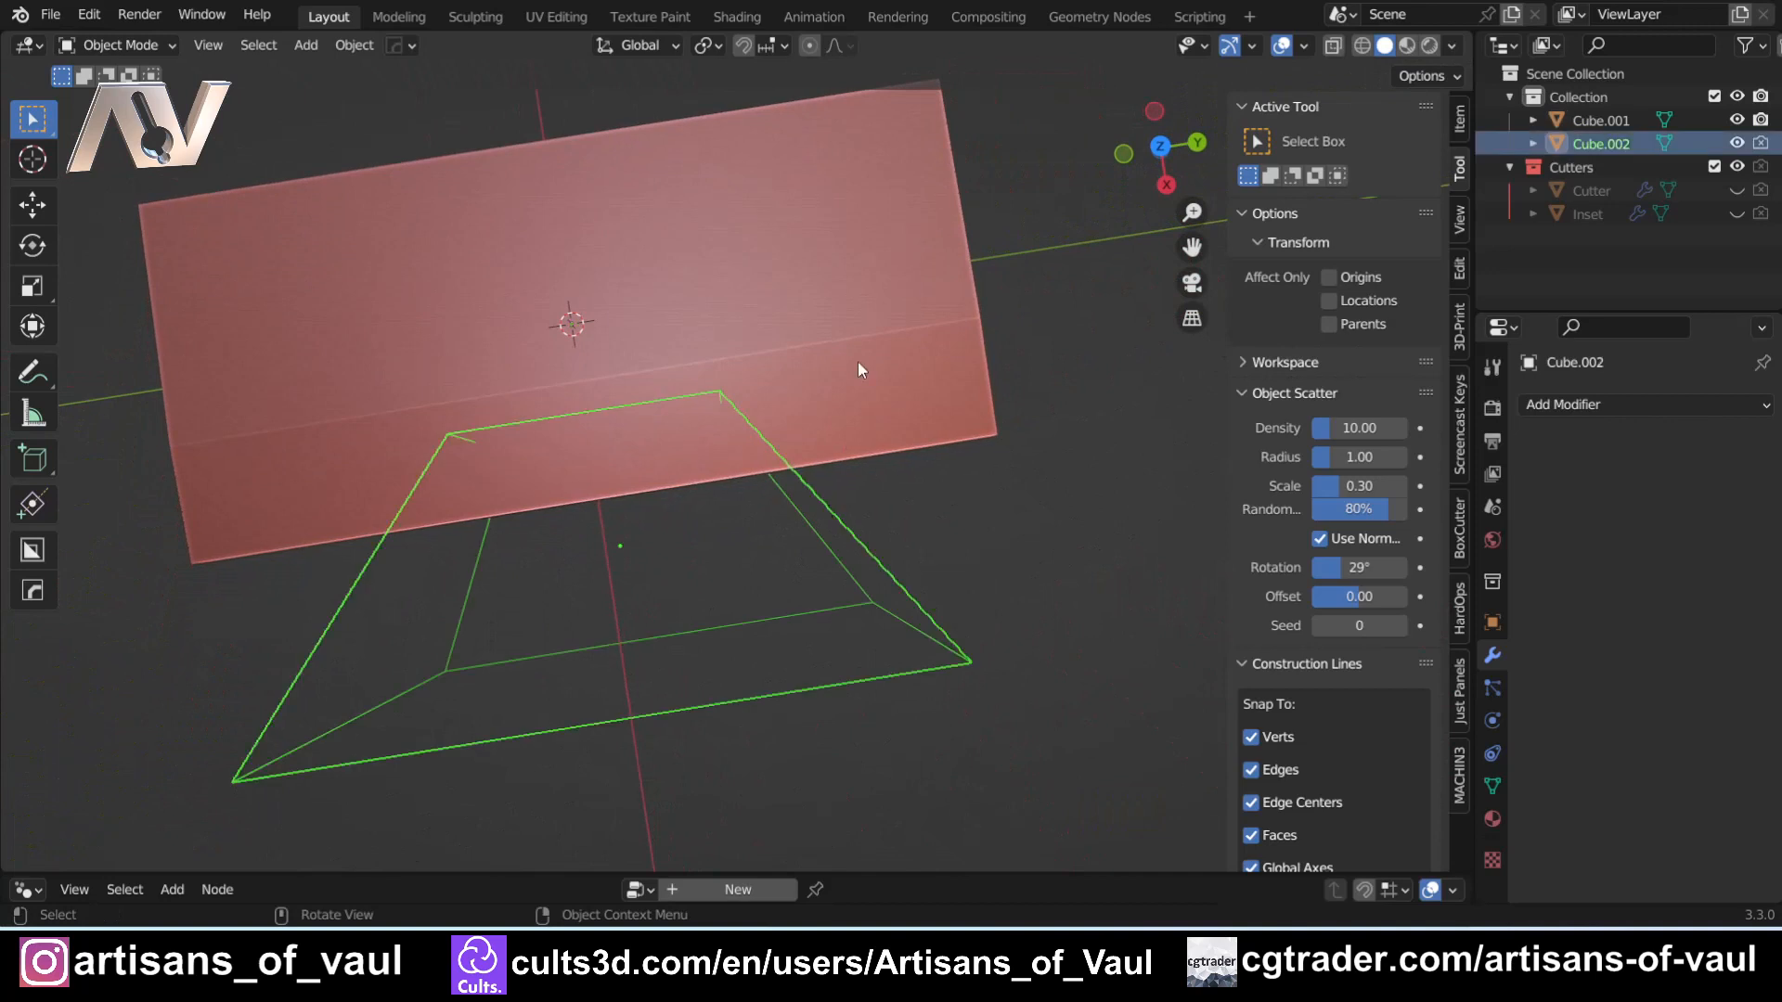
{"action": "left_click", "coordinate": [858, 370]}
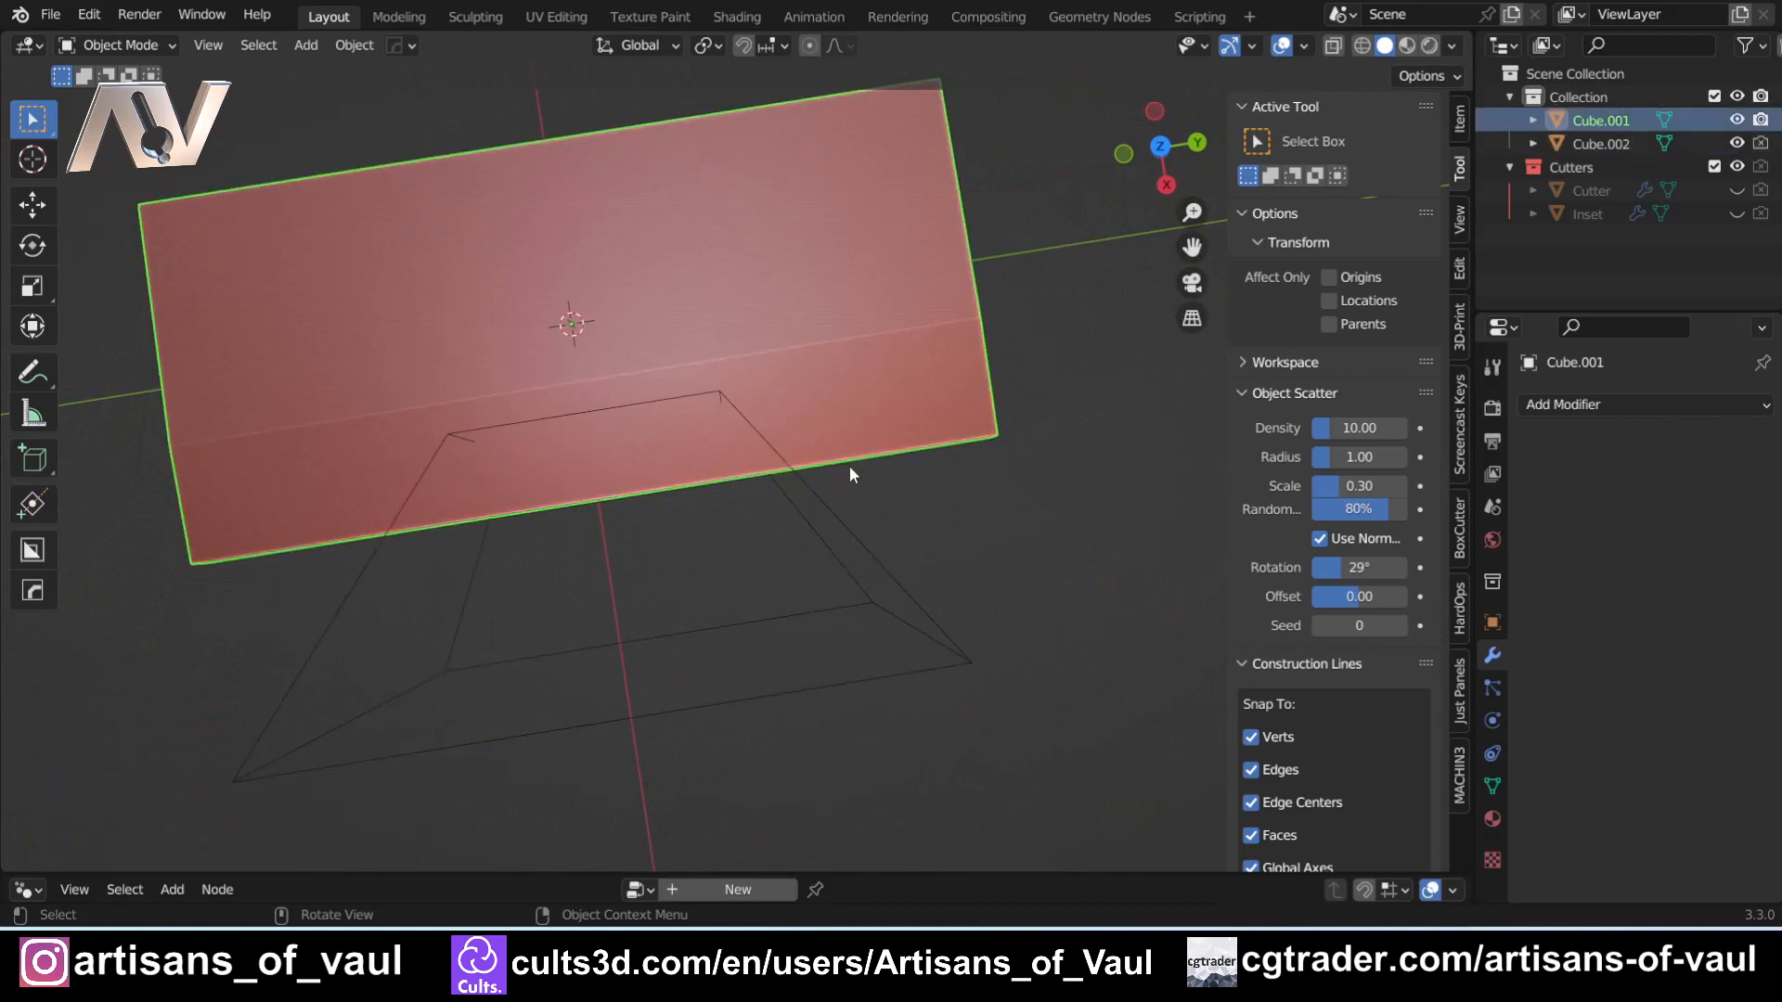
{"action": "left_click", "coordinate": [824, 501]}
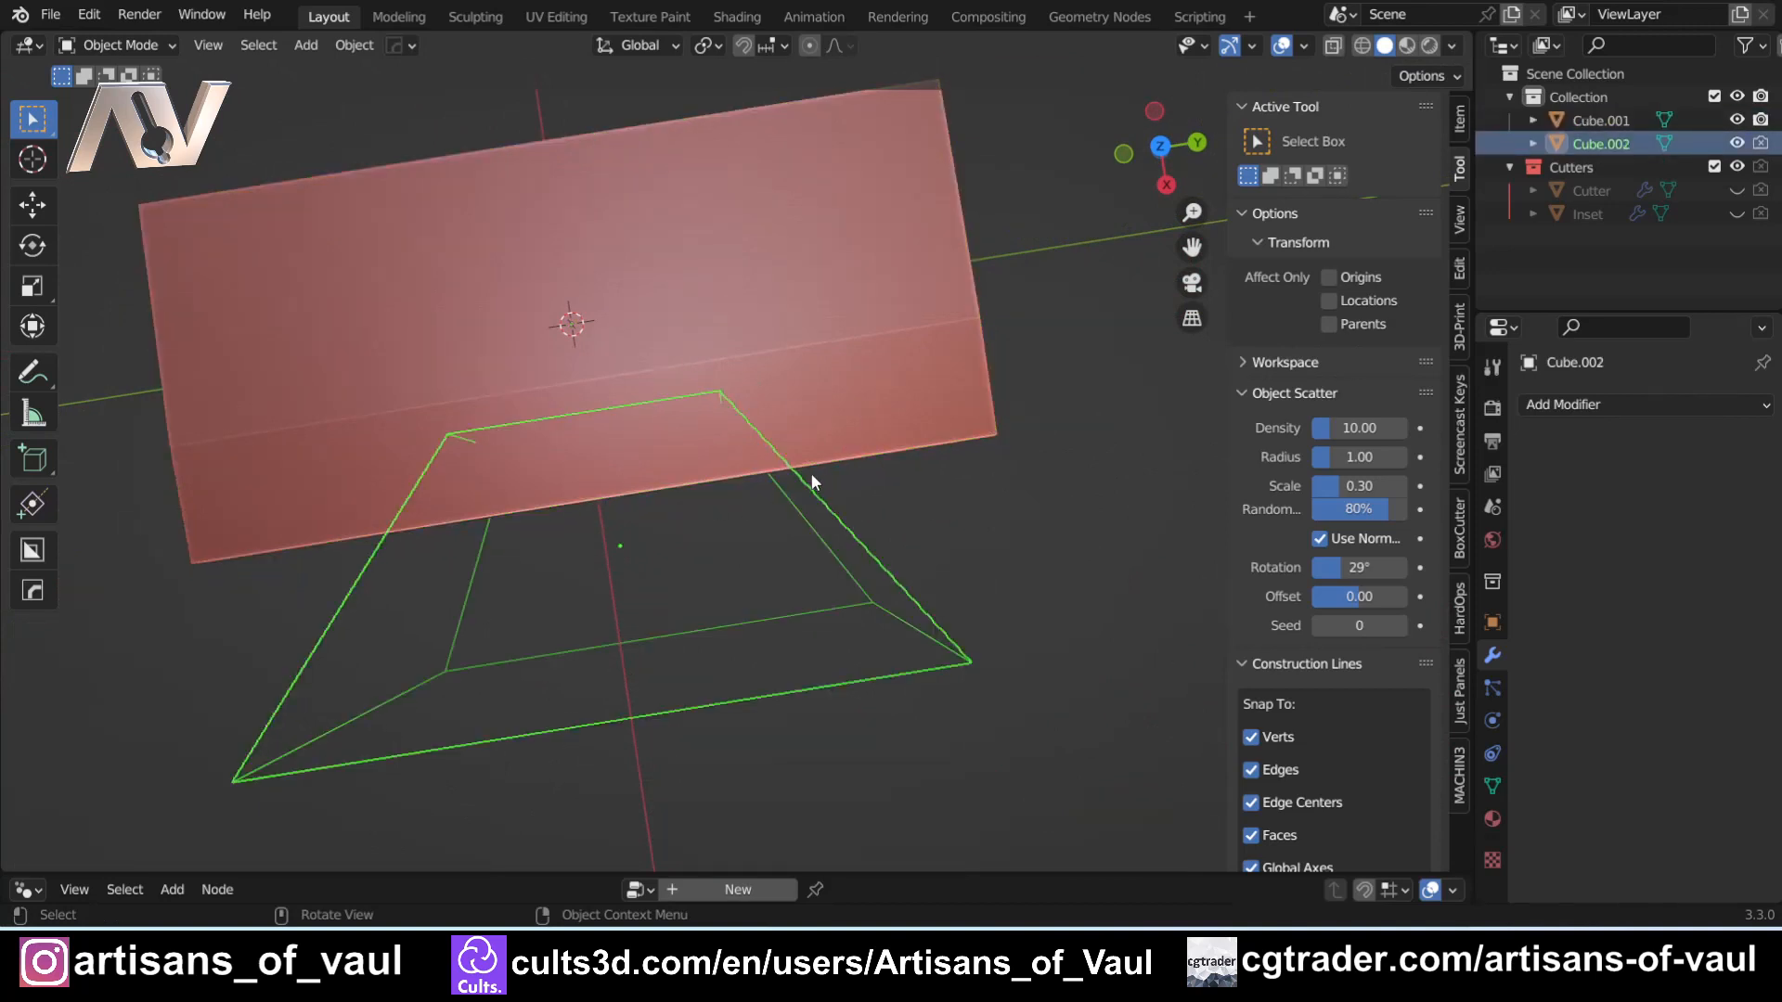
{"action": "key", "text": "g"}
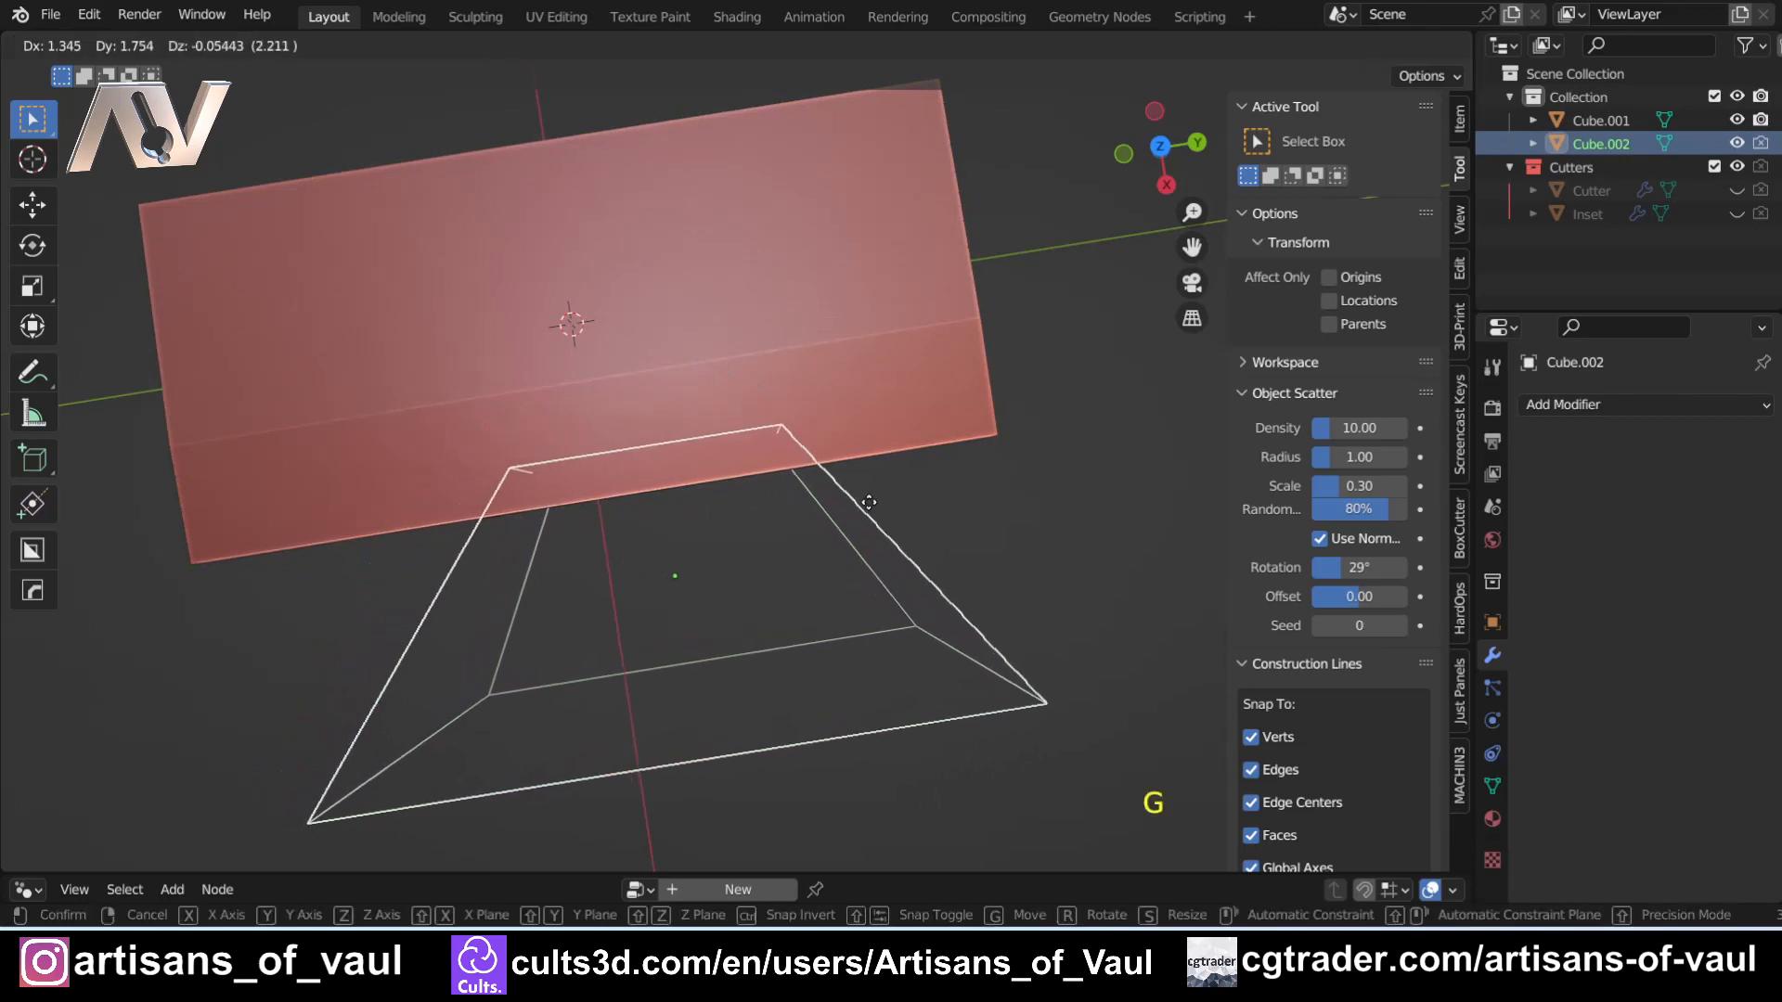
{"action": "left_click", "coordinate": [872, 488]}
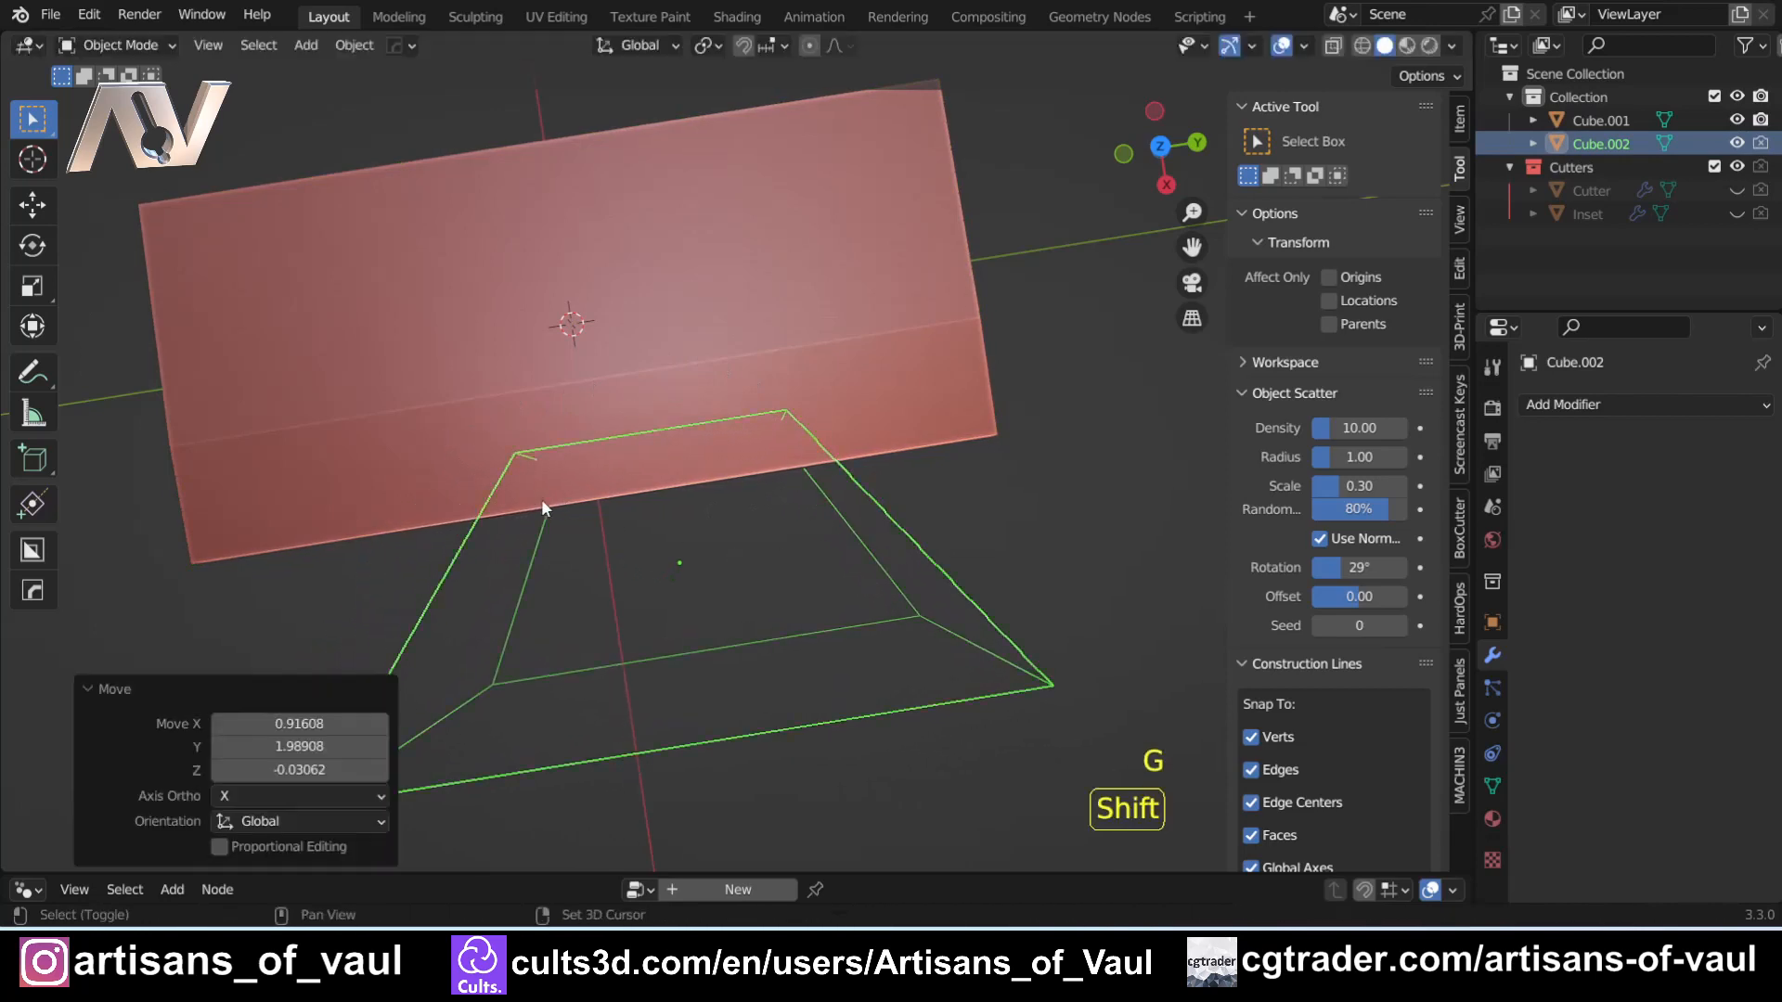
- Duplicate the trapezoidal cutter and offset the copy about -0.96 in X and -8.52 in Y along the slab
{"action": "middle_click_drag", "start_coordinate": [542, 499], "coordinate": [926, 531], "text": "shift"}
{"action": "key", "text": "shift+d"}
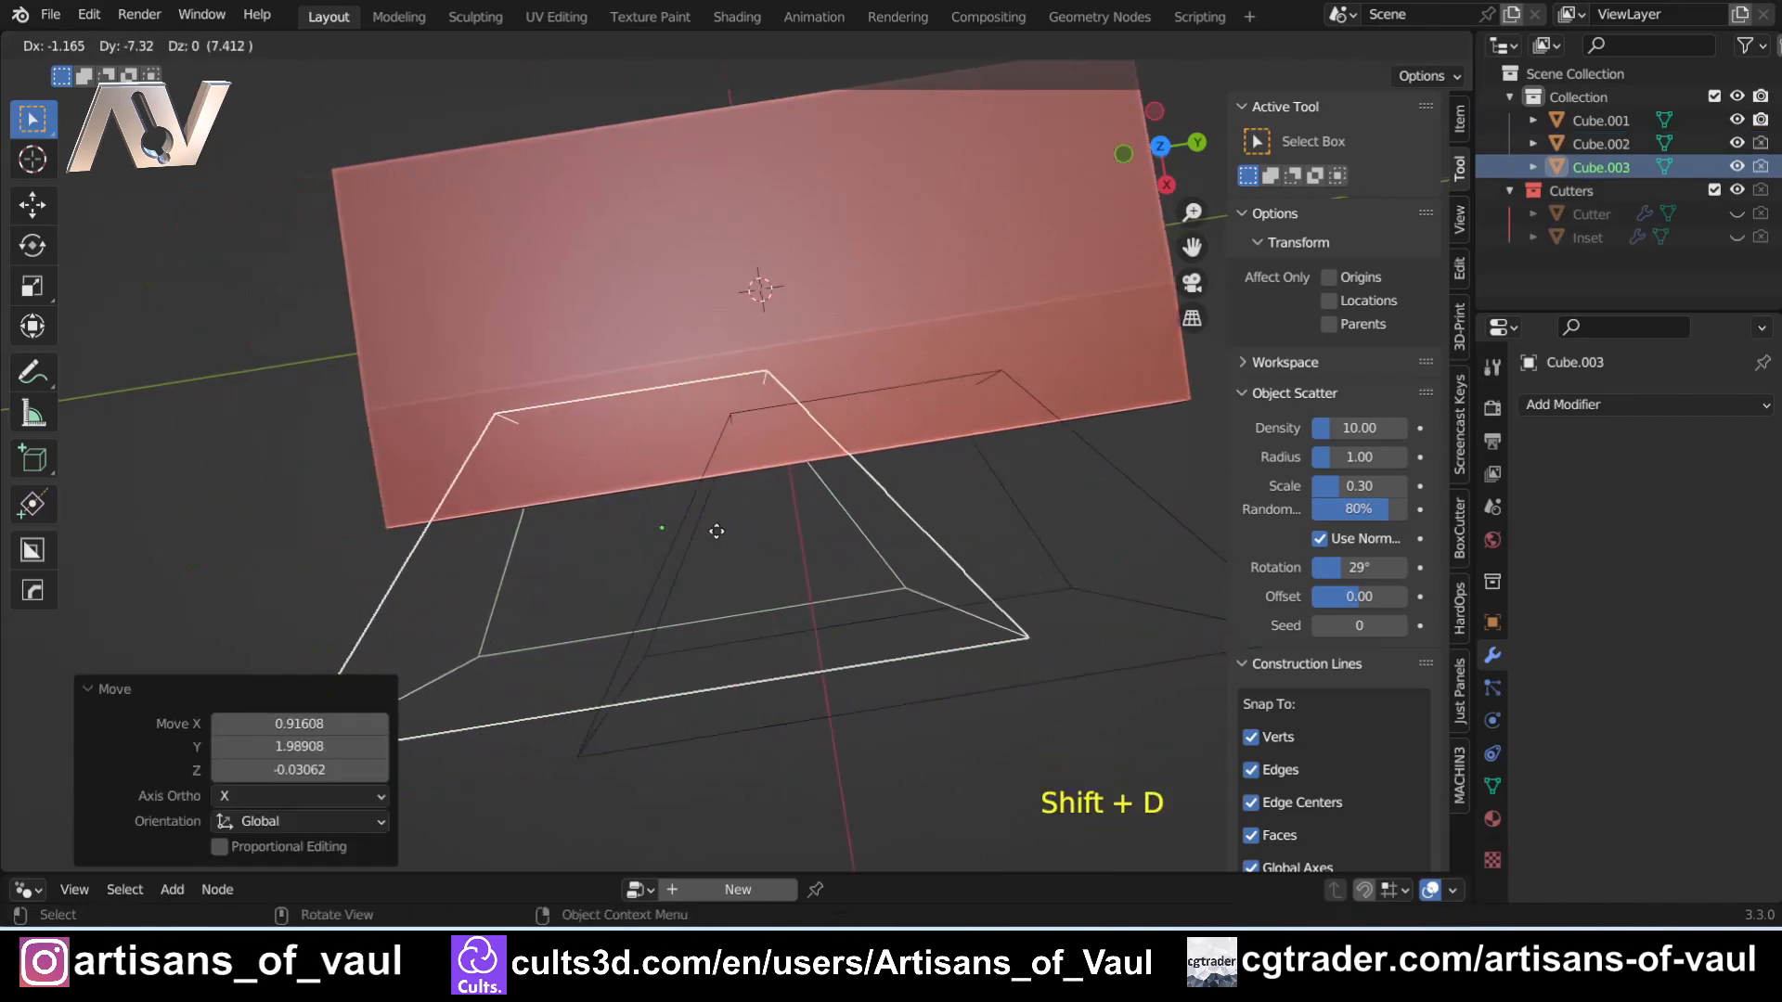
{"action": "left_click", "coordinate": [685, 541]}
{"action": "scroll", "coordinate": [685, 543], "scroll_direction": "down", "scroll_amount": 4}
{"action": "middle_click_drag", "start_coordinate": [574, 524], "coordinate": [605, 507], "text": "shift"}
- Stretch the duplicate cutter by moving its outer-side vertices past the slab's near end
{"action": "key", "text": "Tab"}
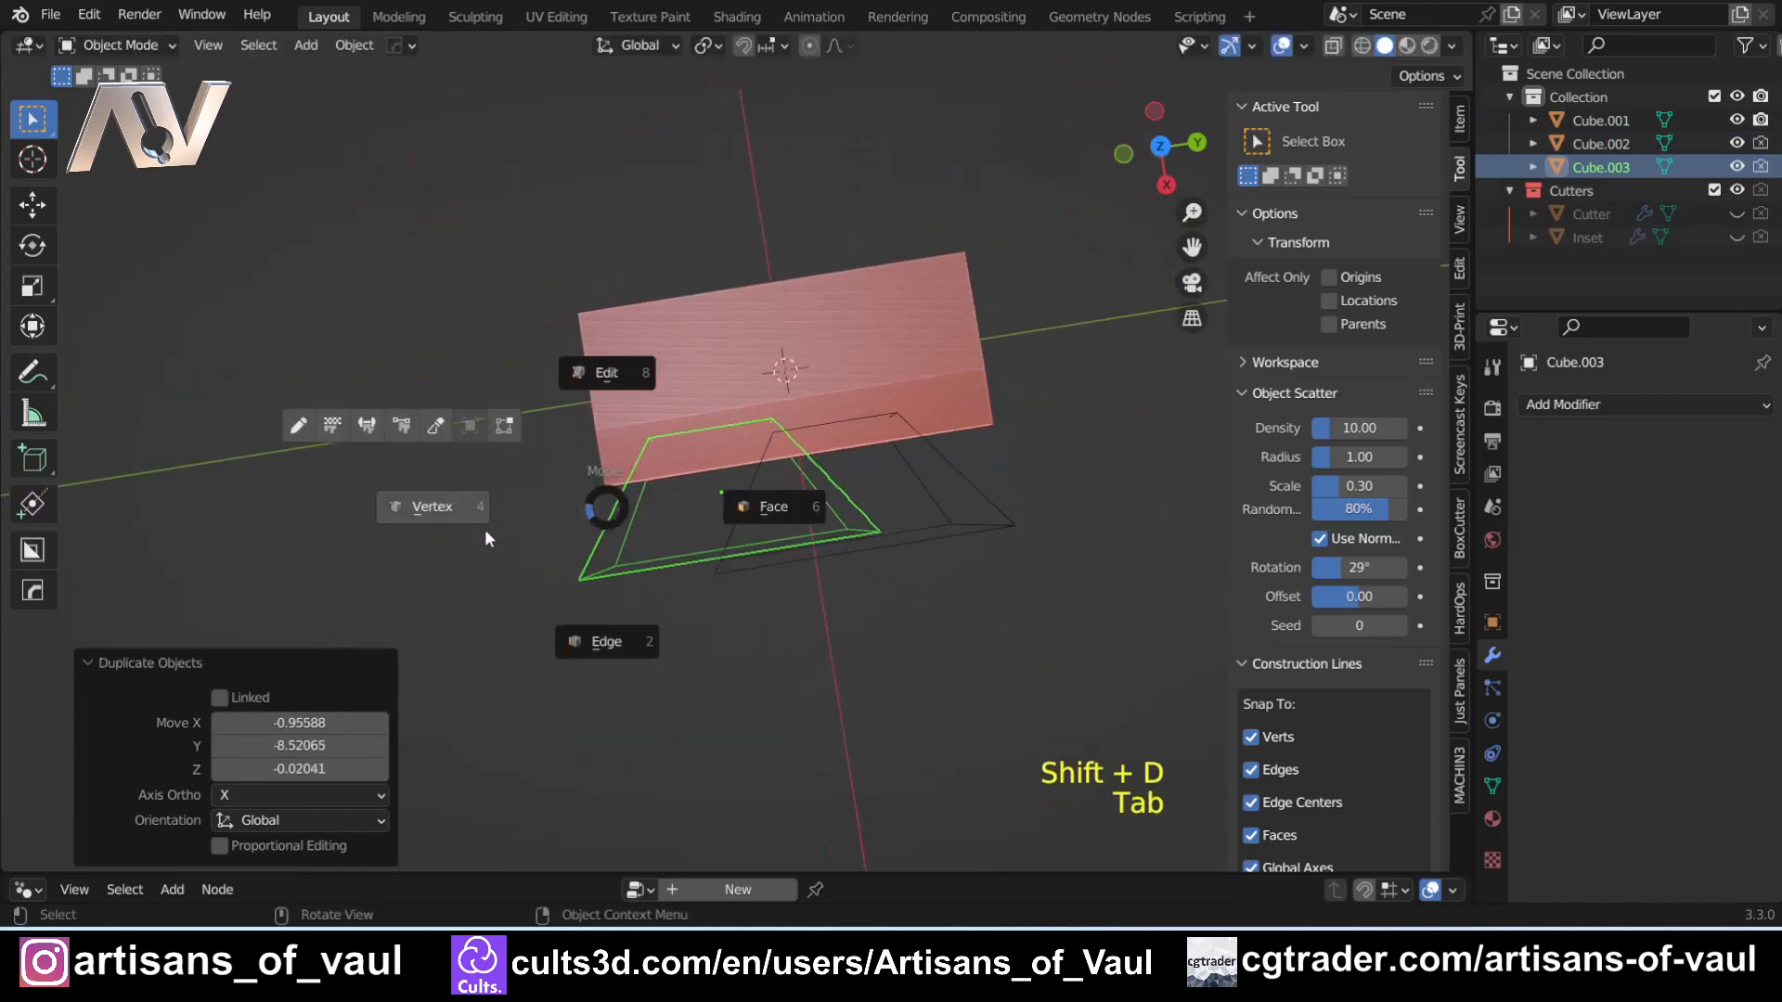
{"action": "left_click", "coordinate": [480, 525]}
{"action": "key", "text": "shift+z"}
{"action": "left_click_drag", "start_coordinate": [540, 406], "coordinate": [685, 630]}
{"action": "key", "text": "shift+z"}
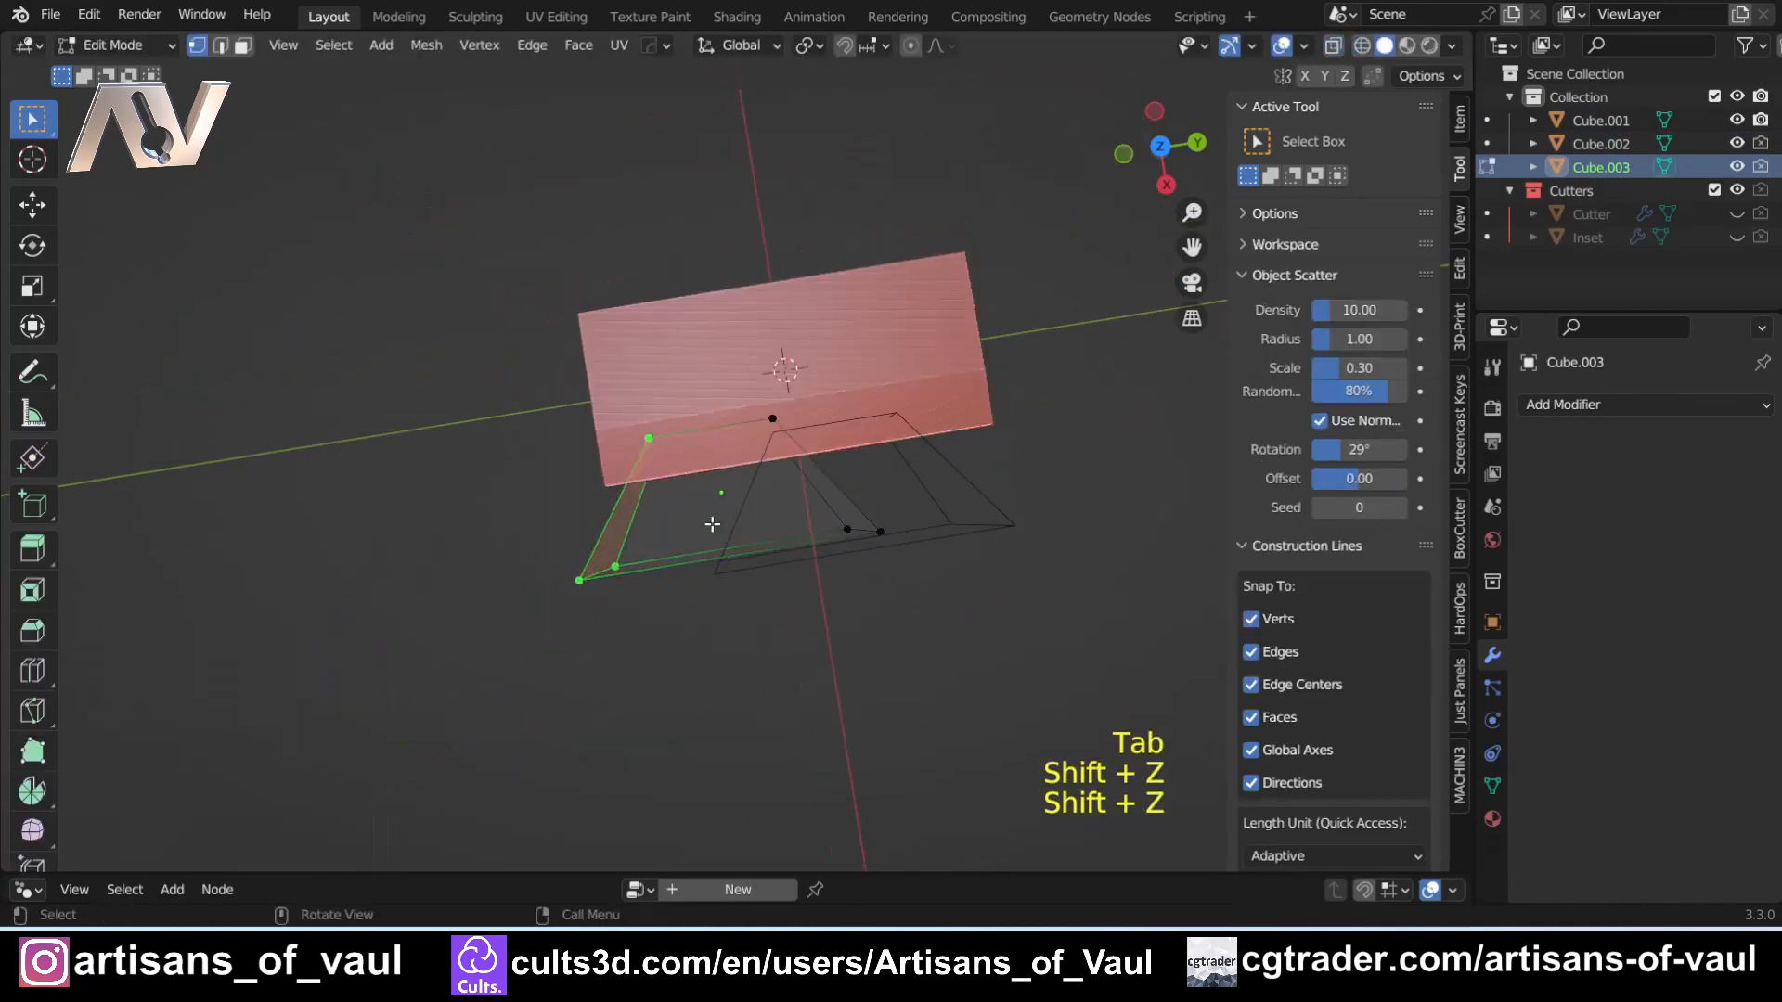
{"action": "key", "text": "g"}
{"action": "left_click", "coordinate": [604, 561]}
{"action": "scroll", "coordinate": [604, 560], "scroll_direction": "up", "scroll_amount": 3}
{"action": "left_click", "coordinate": [855, 743]}
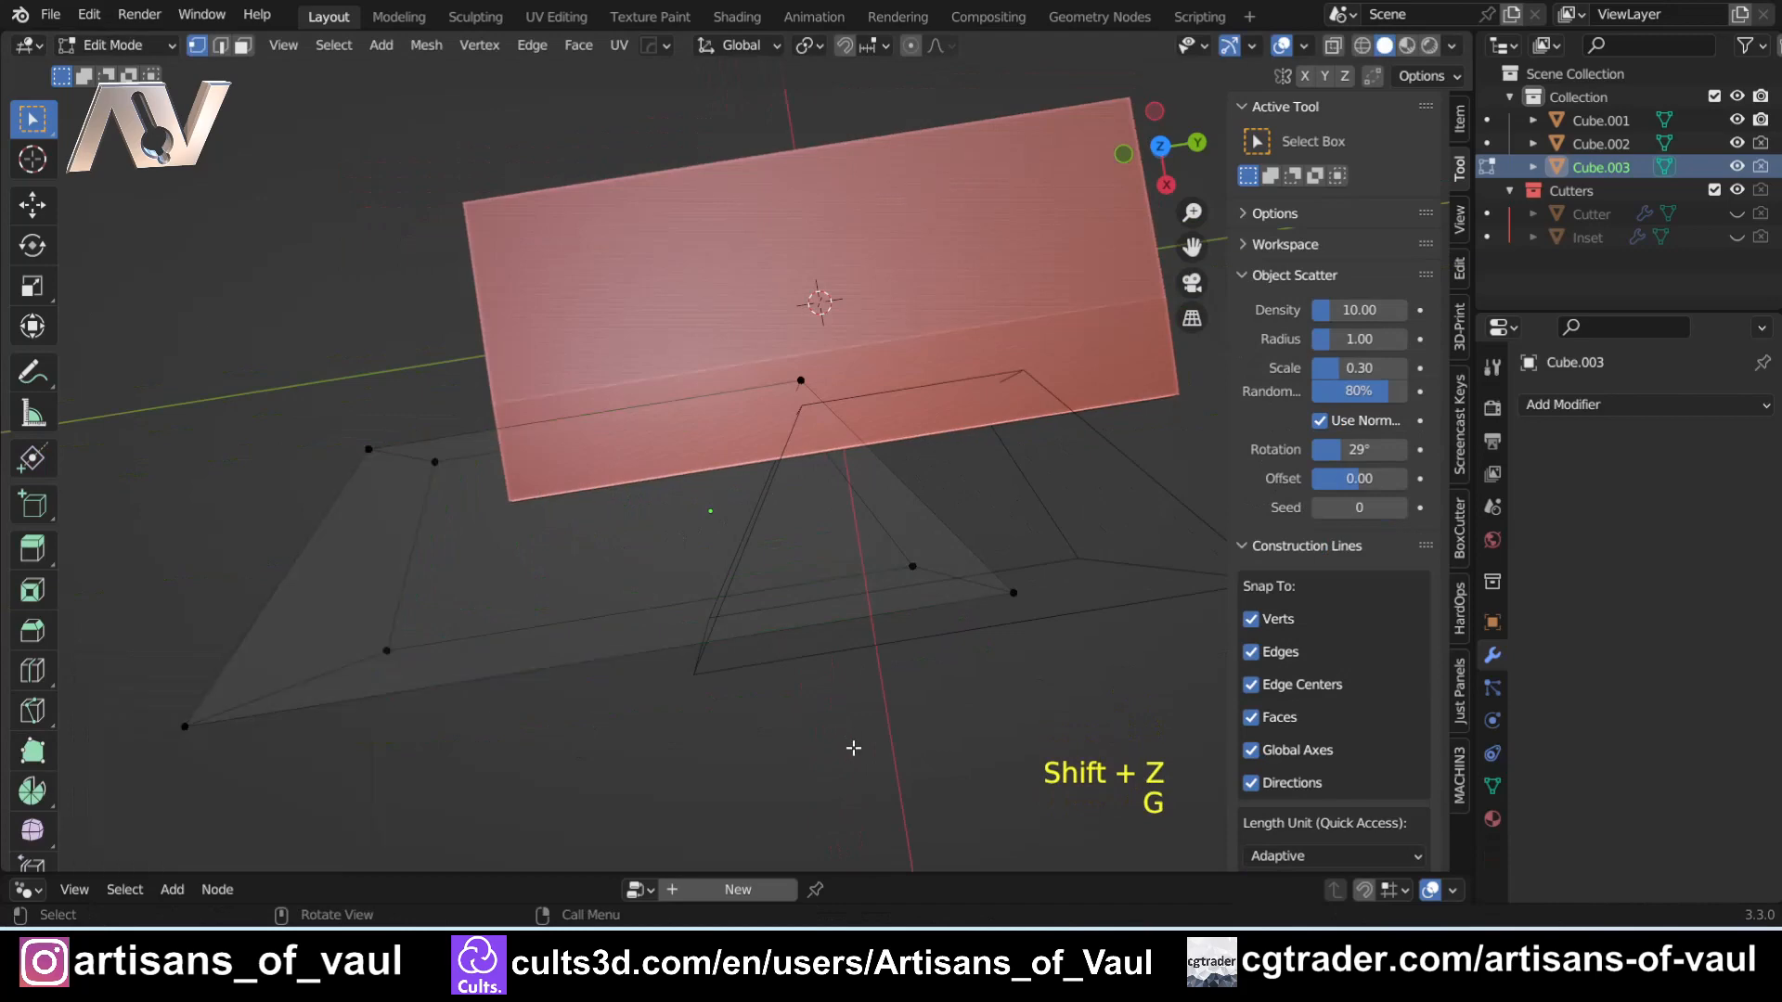
- Cut the slab with both trapezoidal cutters using Boolean difference modifiers
{"action": "key", "text": "Tab"}
{"action": "left_click", "coordinate": [899, 644], "text": "shift"}
{"action": "left_click", "coordinate": [631, 469], "text": "shift"}
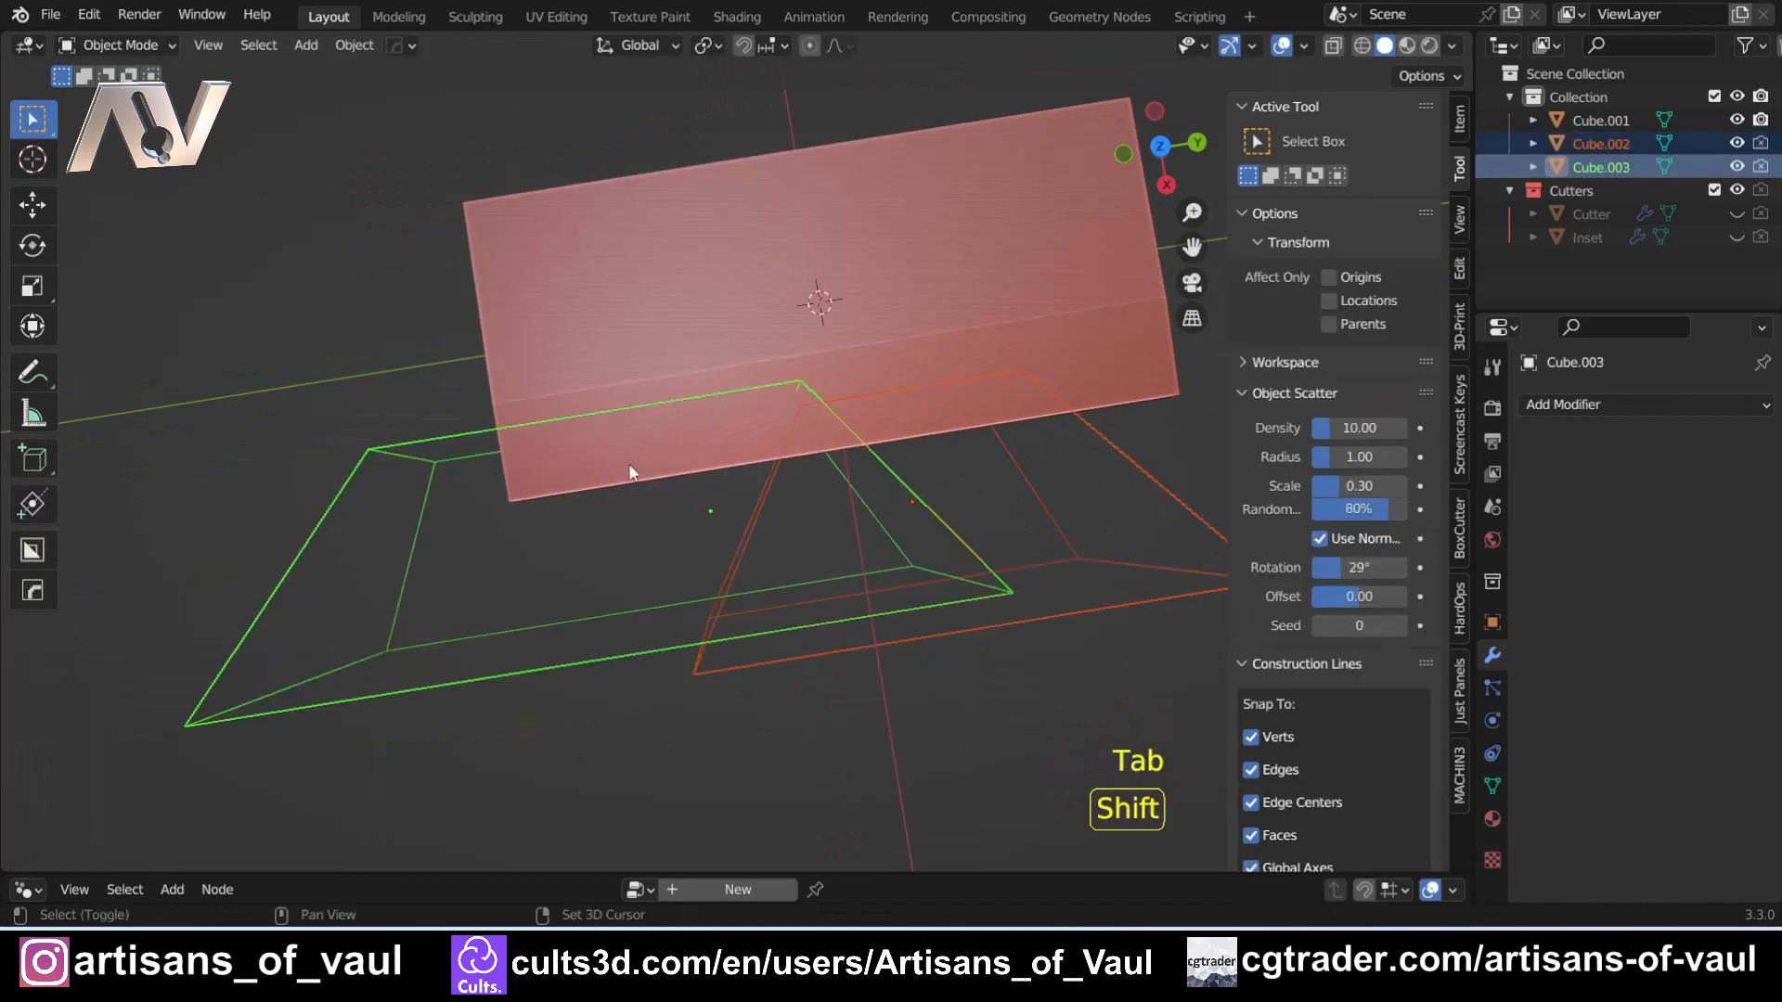
{"action": "left_click", "coordinate": [635, 292], "text": "shift"}
{"action": "key", "text": "ctrl+KP_Subtract"}
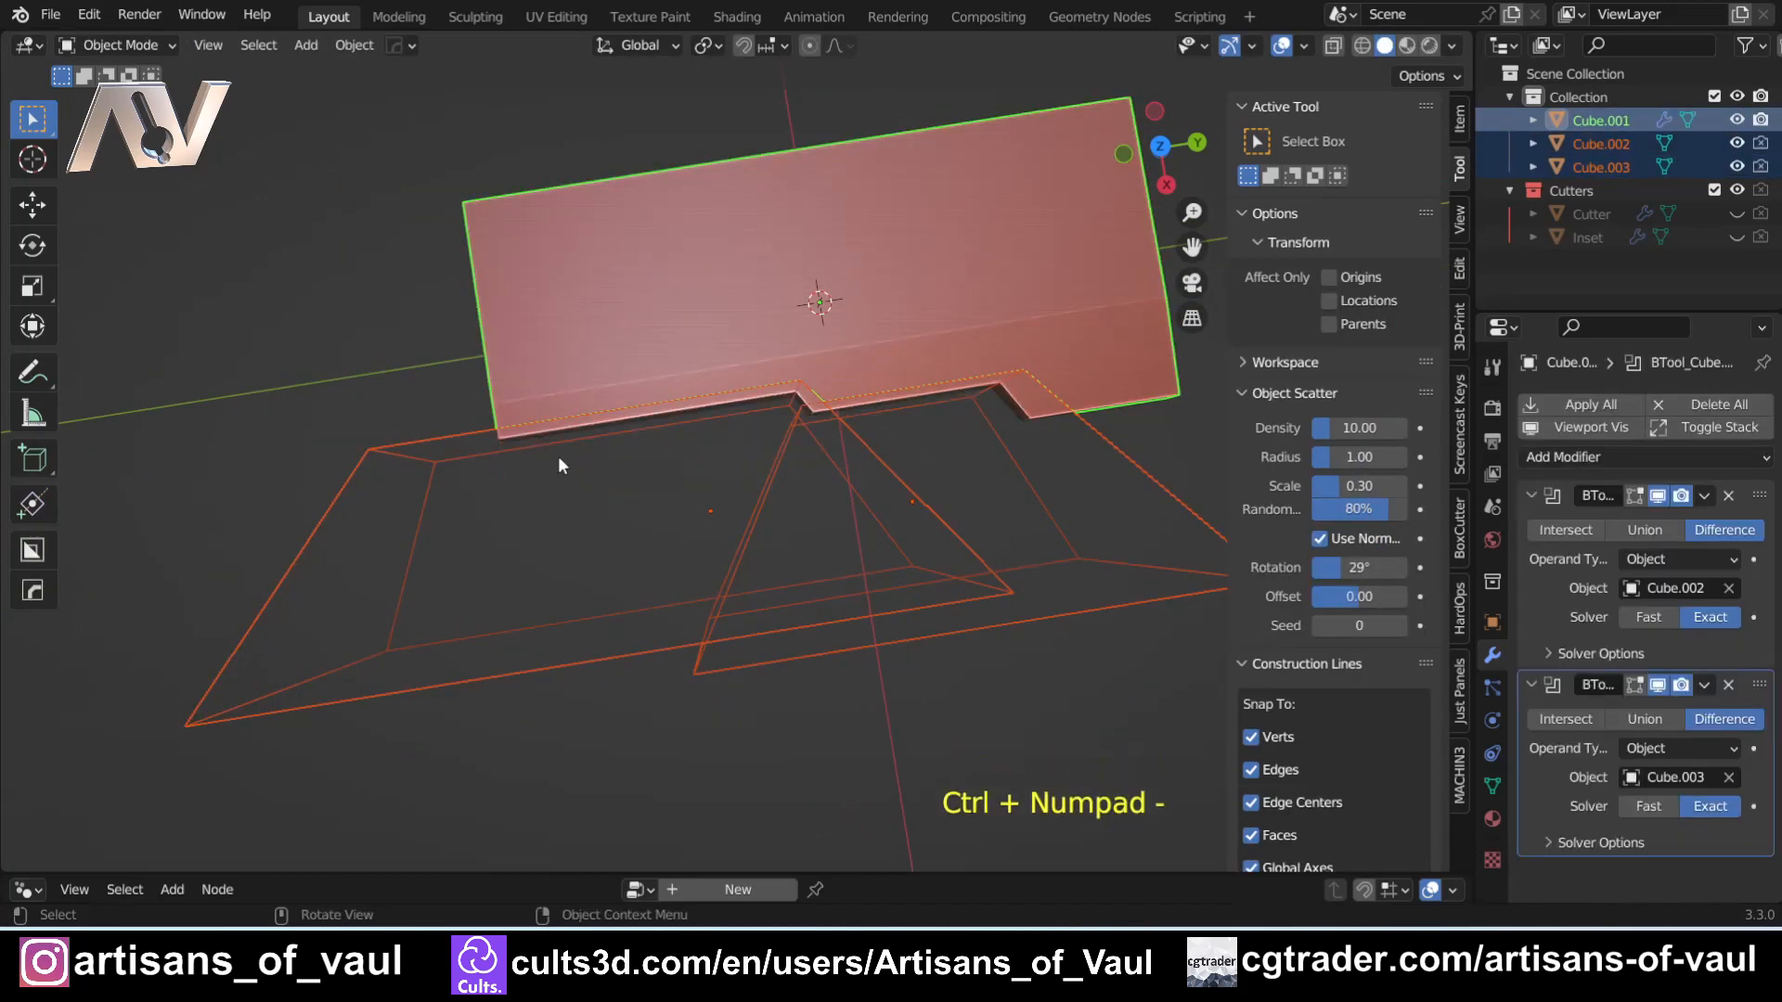
- Hide both cutters and apply all Boolean modifiers on the slab
{"action": "left_click", "coordinate": [765, 543]}
{"action": "left_click", "coordinate": [750, 557]}
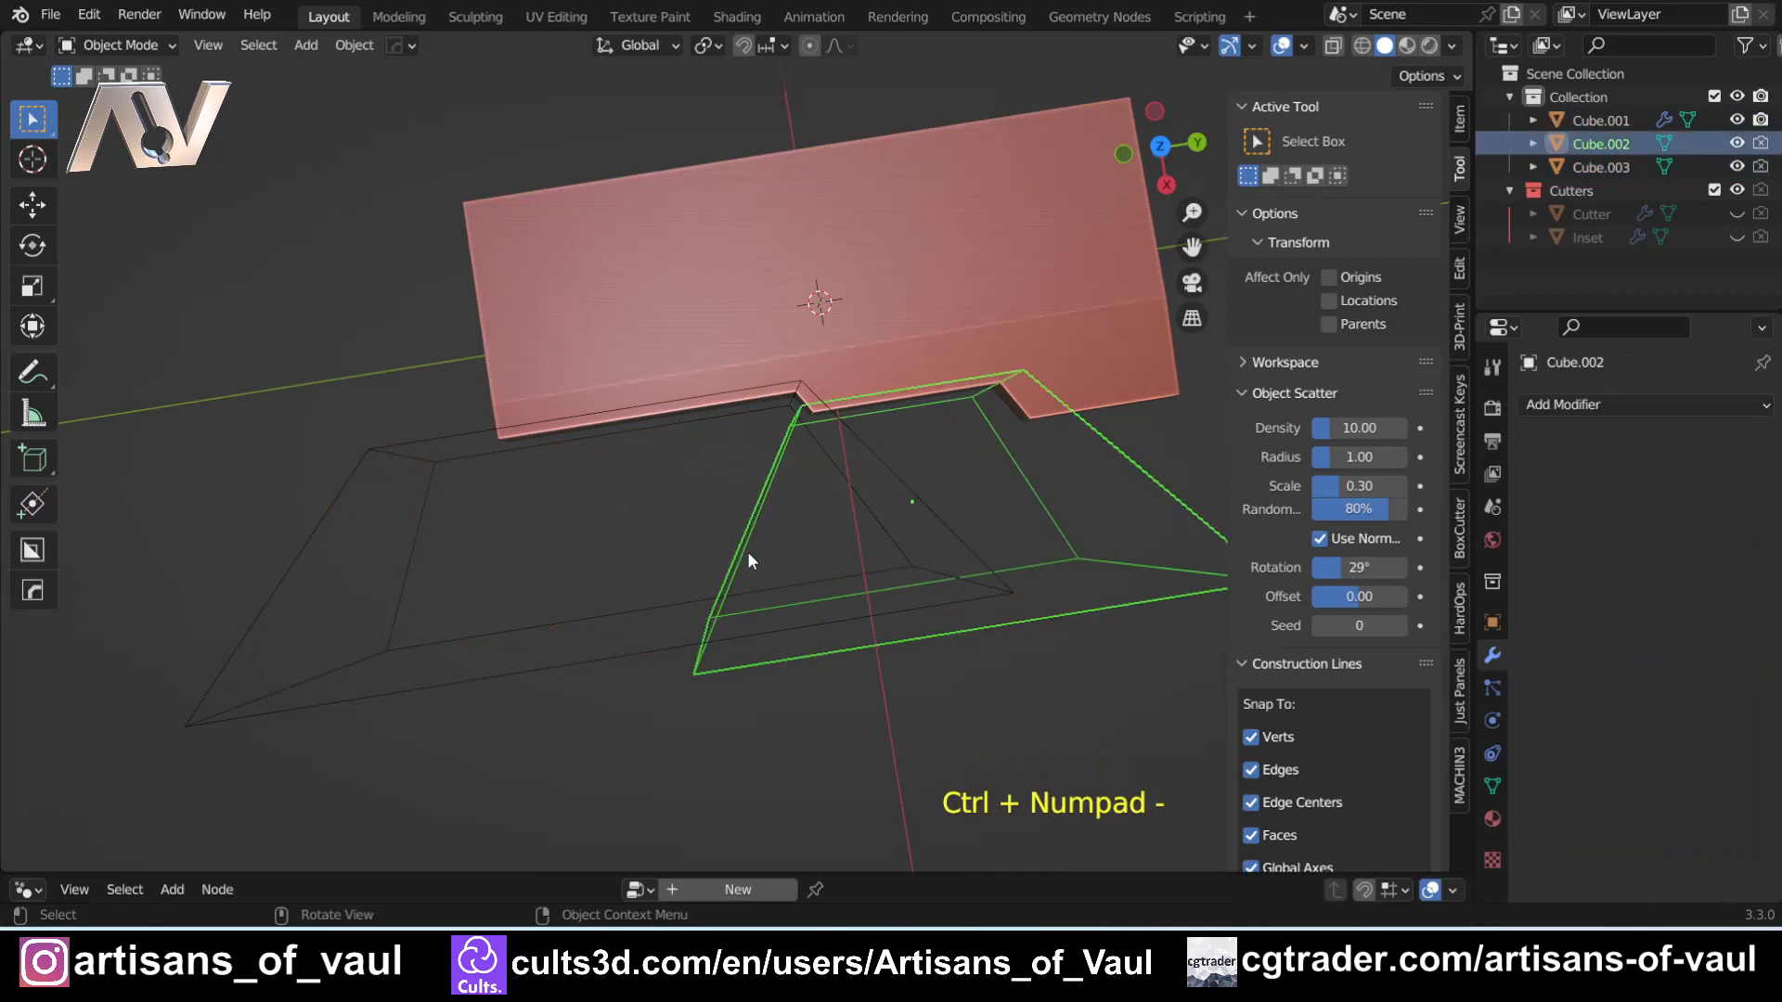
{"action": "key", "text": "h"}
{"action": "left_click", "coordinate": [911, 499]}
{"action": "key", "text": "h"}
{"action": "left_click", "coordinate": [915, 365]}
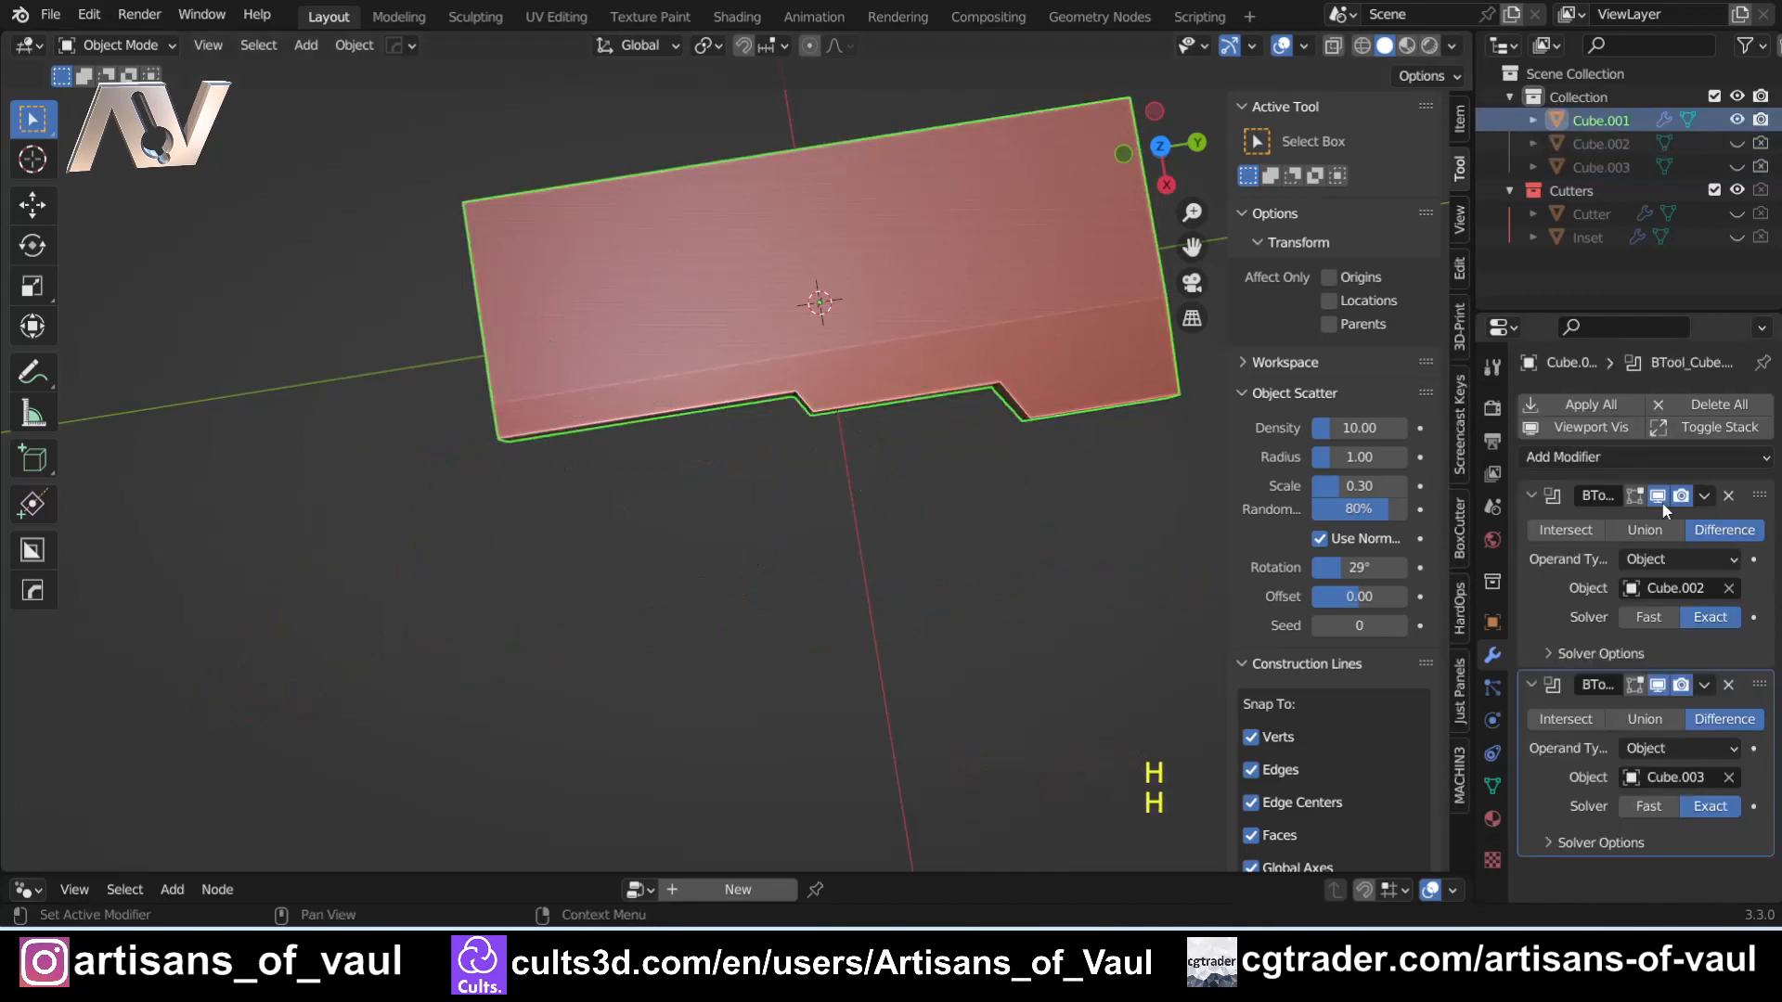
{"action": "left_click", "coordinate": [1577, 404]}
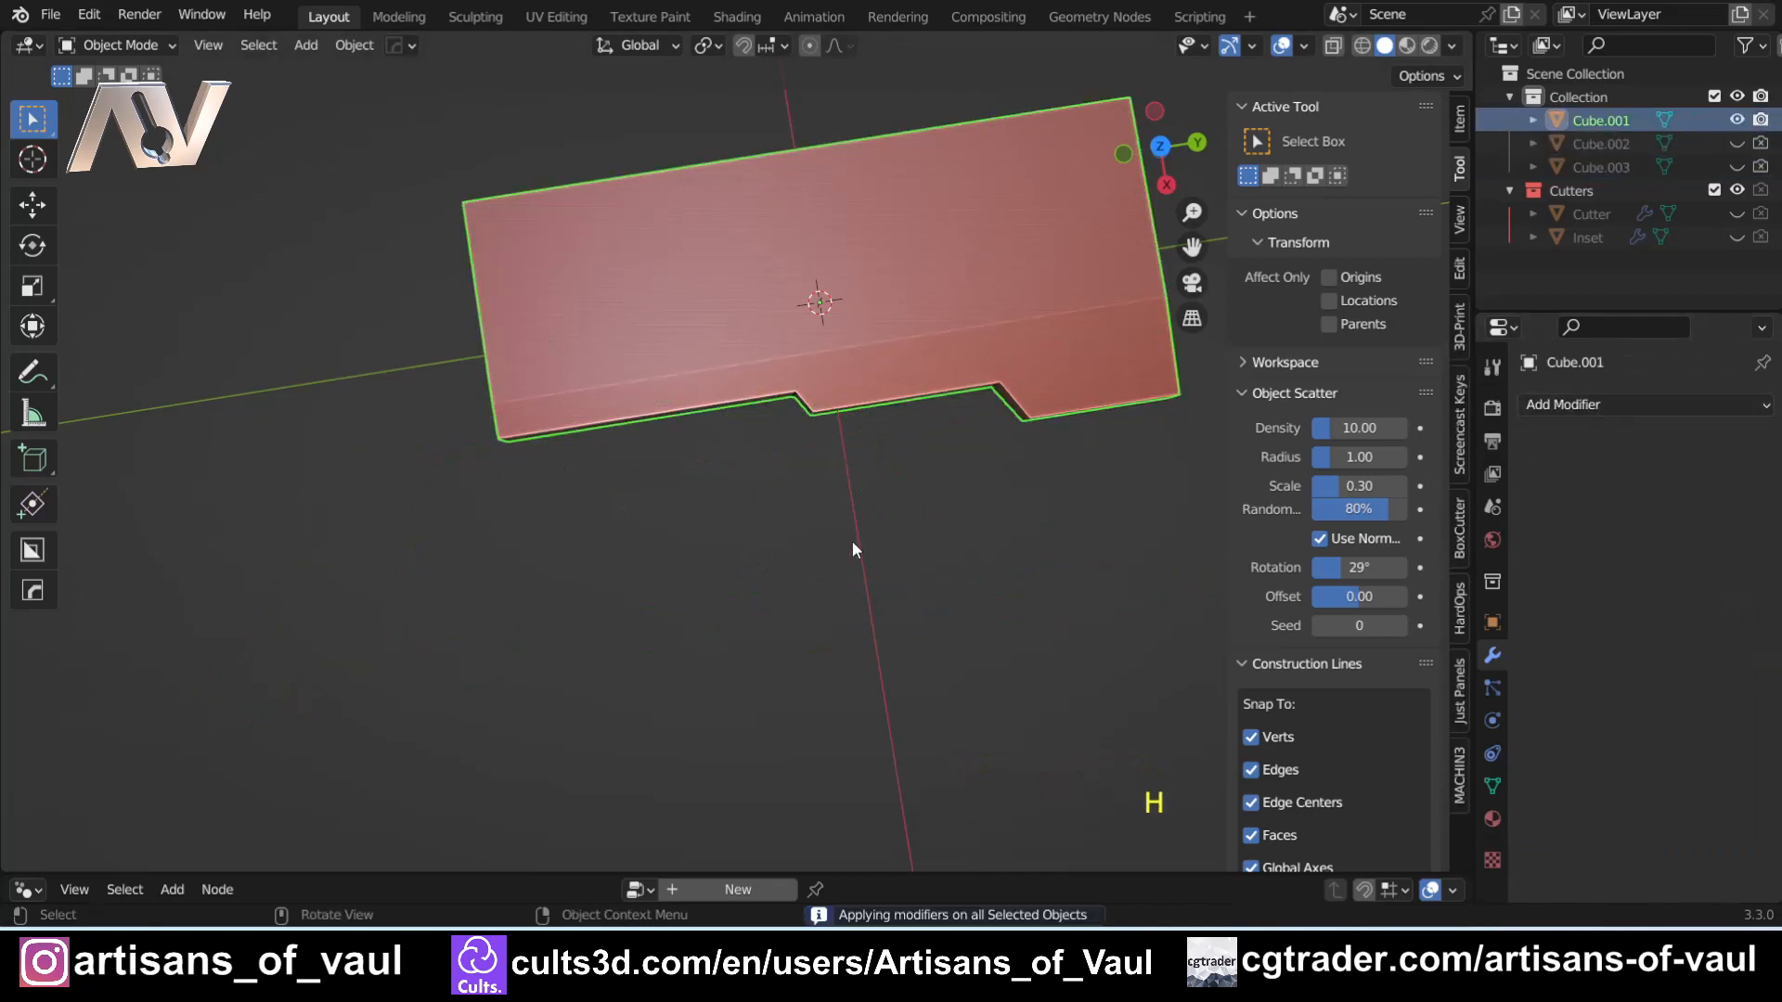
- View the notched slab from above and add a cube of size 2 at the world origin
{"action": "middle_click_drag", "start_coordinate": [852, 542], "coordinate": [620, 594], "text": "shift"}
{"action": "scroll", "coordinate": [630, 646], "scroll_direction": "up", "scroll_amount": 1}
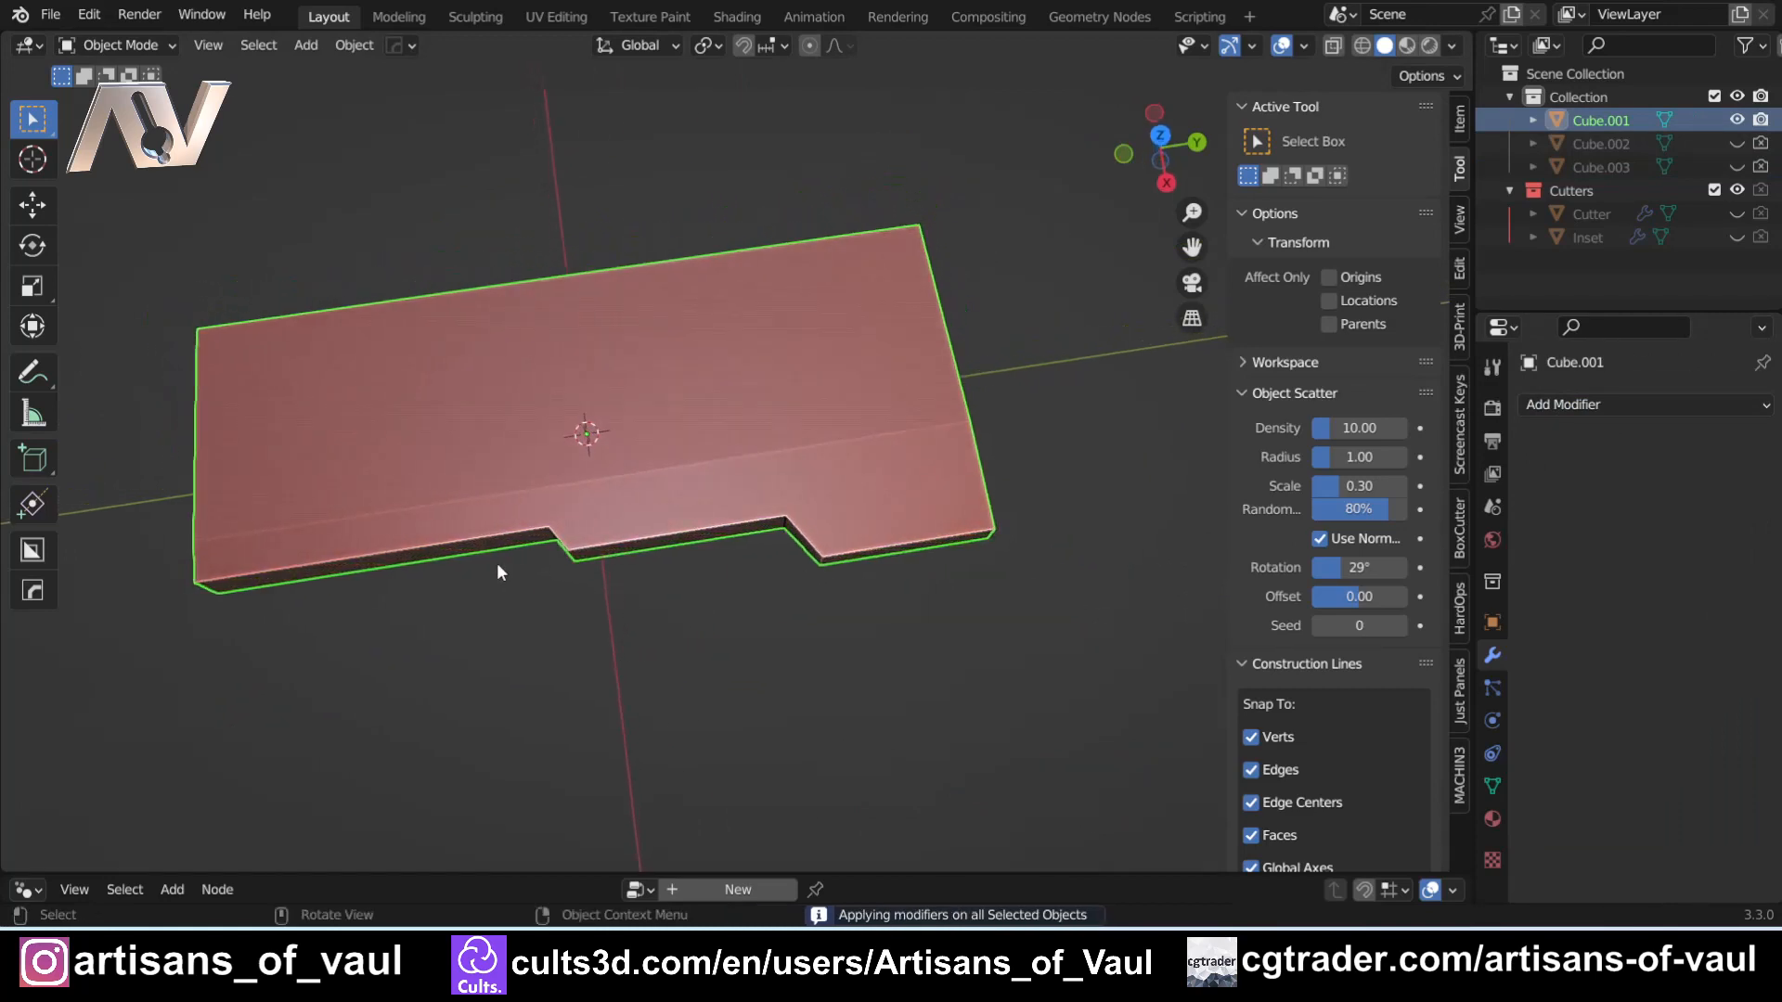
{"action": "middle_click_drag", "start_coordinate": [516, 565], "coordinate": [867, 597], "text": "shift"}
{"action": "scroll", "coordinate": [670, 575], "scroll_direction": "up", "scroll_amount": 2}
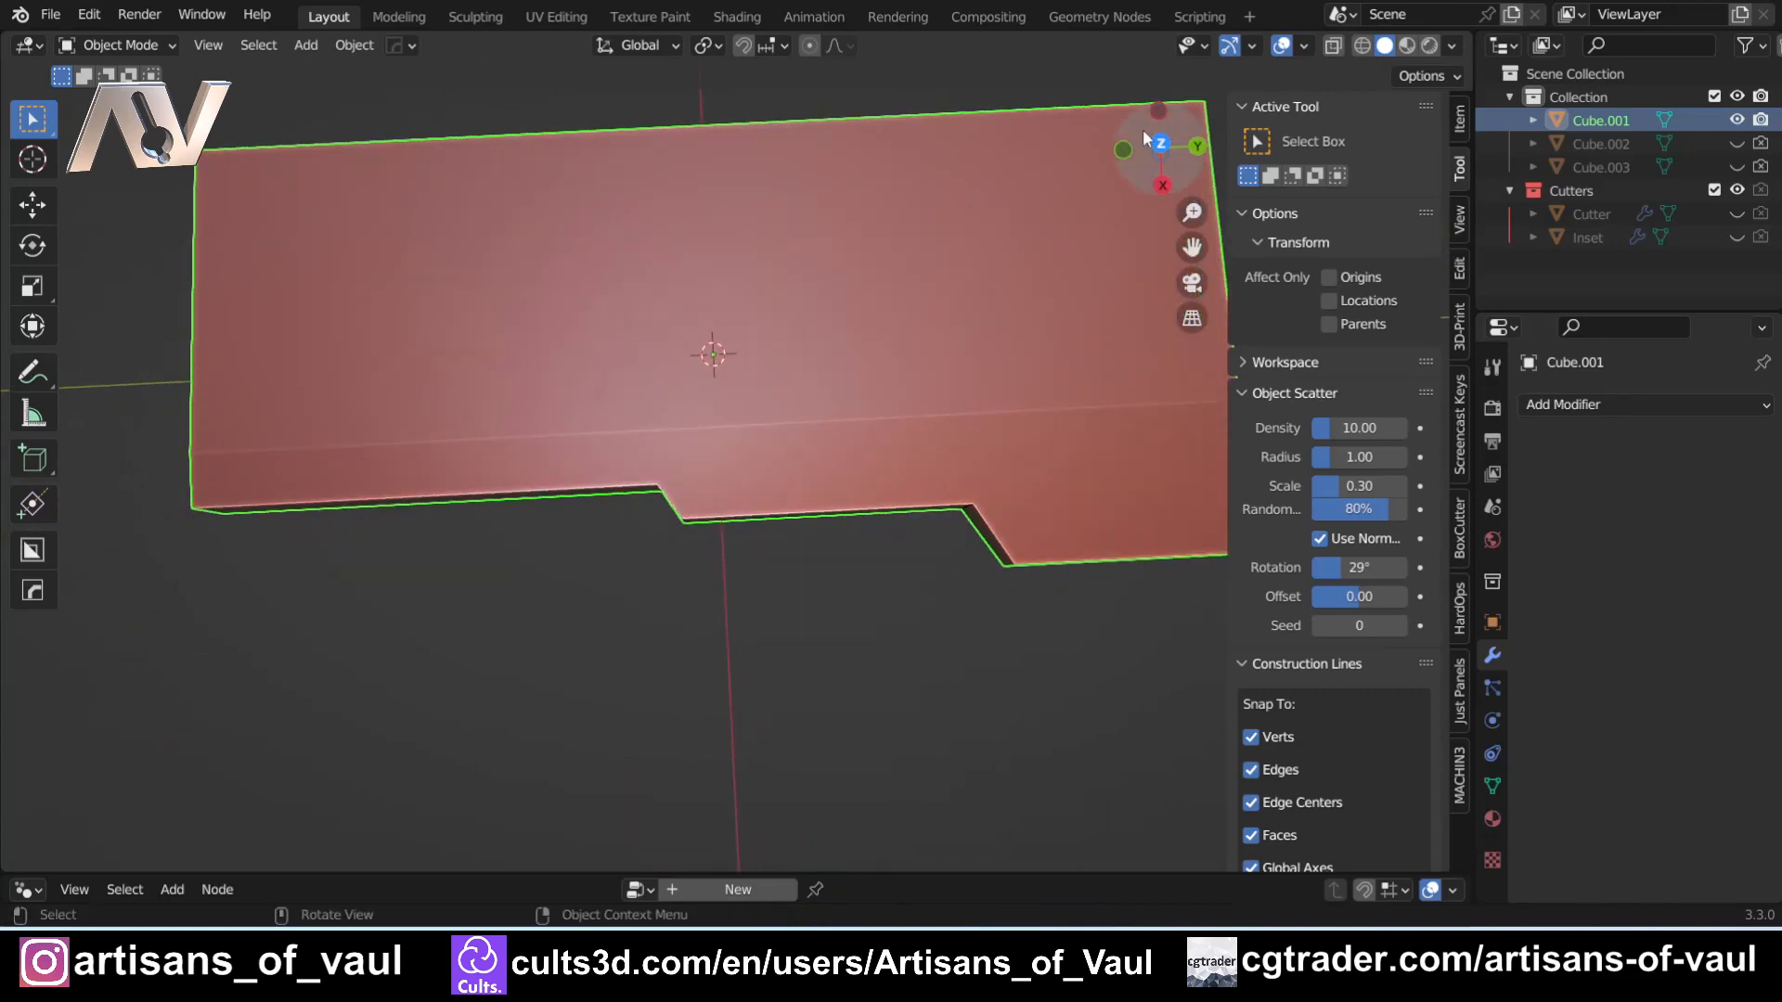
{"action": "middle_click_drag", "start_coordinate": [1144, 129], "coordinate": [911, 437]}
{"action": "key", "text": "shift+a"}
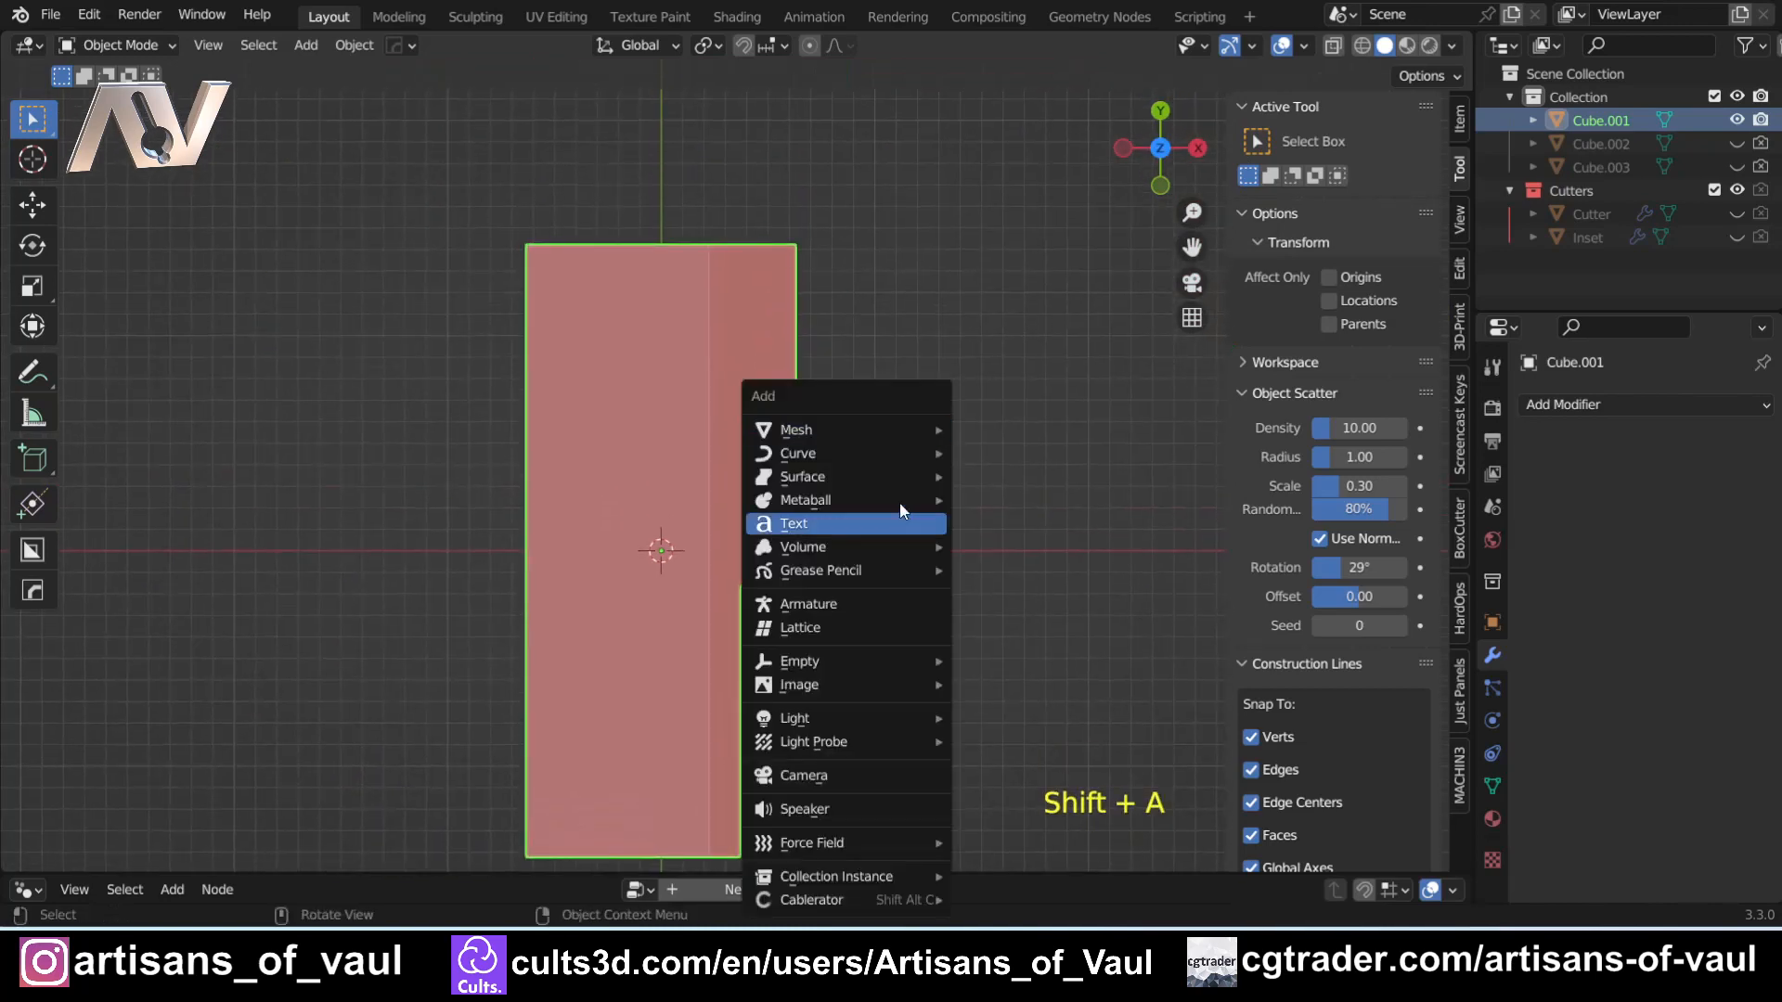
{"action": "mouse_move", "coordinate": [845, 429]}
{"action": "left_click", "coordinate": [1010, 477]}
{"action": "left_click_drag", "start_coordinate": [847, 588], "coordinate": [793, 560], "text": "shift"}
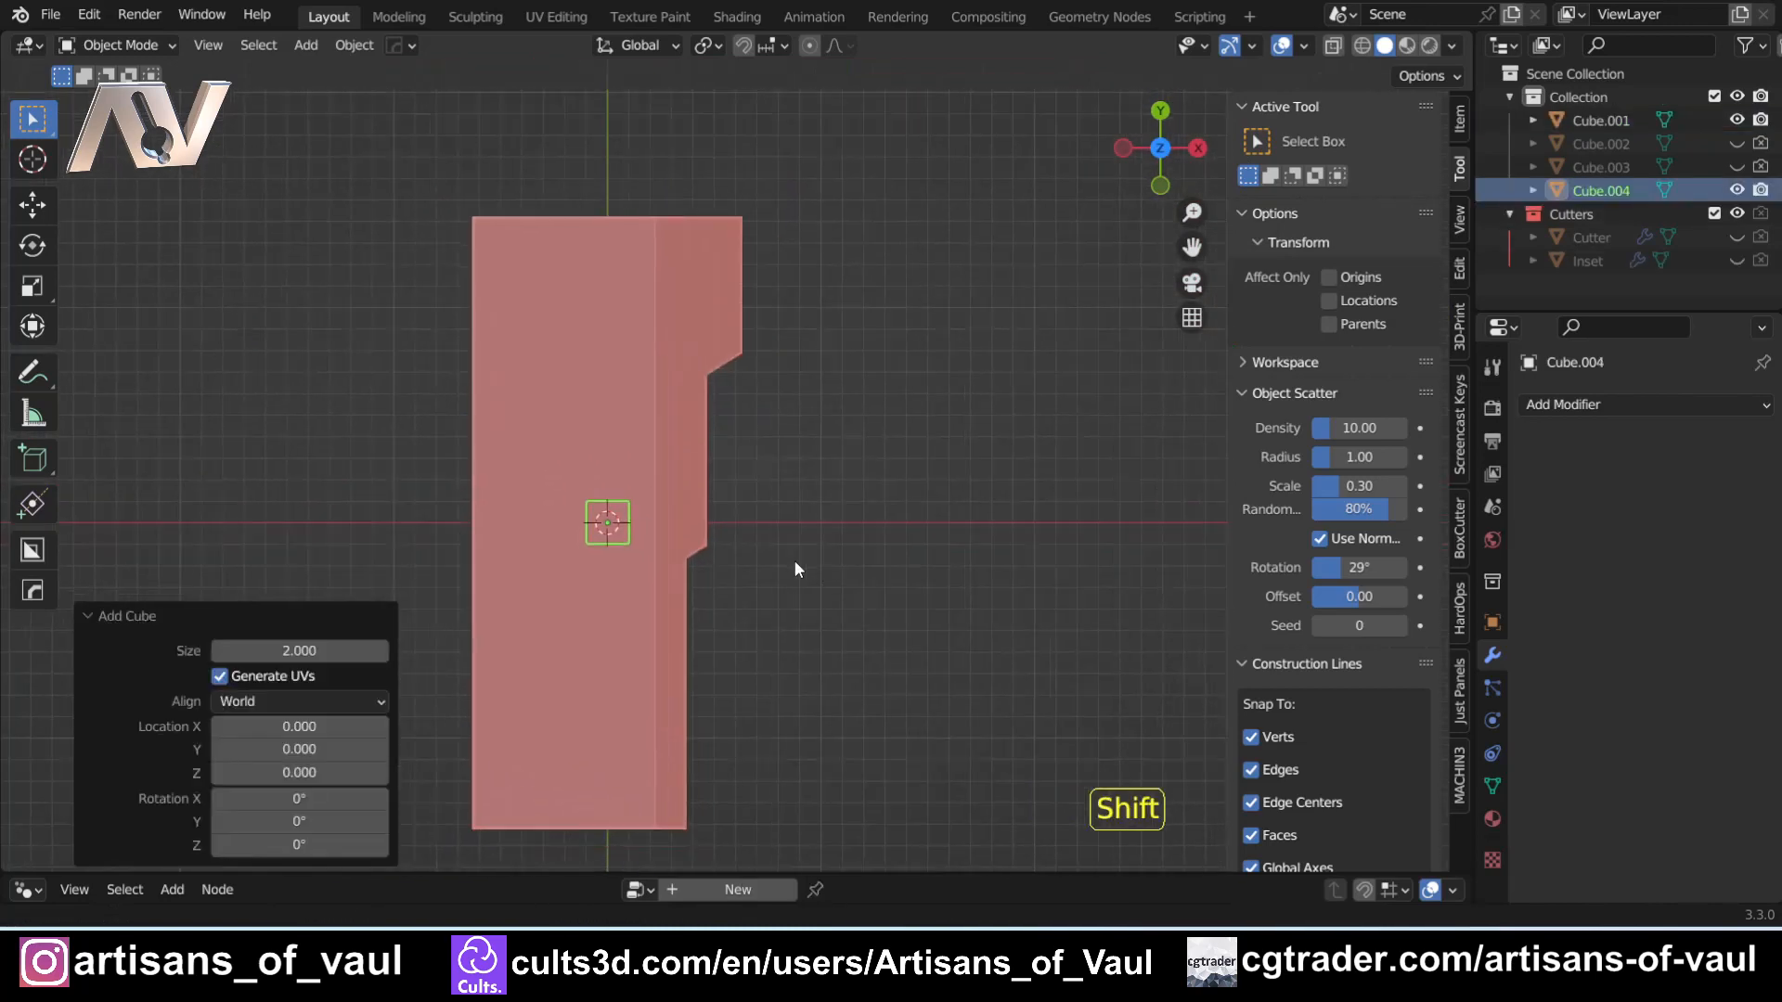
- Enlarge the cube, move it over the slab's notched edge, and stretch it along Y
{"action": "key", "text": "s"}
{"action": "left_click", "coordinate": [1112, 647]}
{"action": "key", "text": "g"}
{"action": "left_click", "coordinate": [860, 622]}
{"action": "key", "text": "s"}
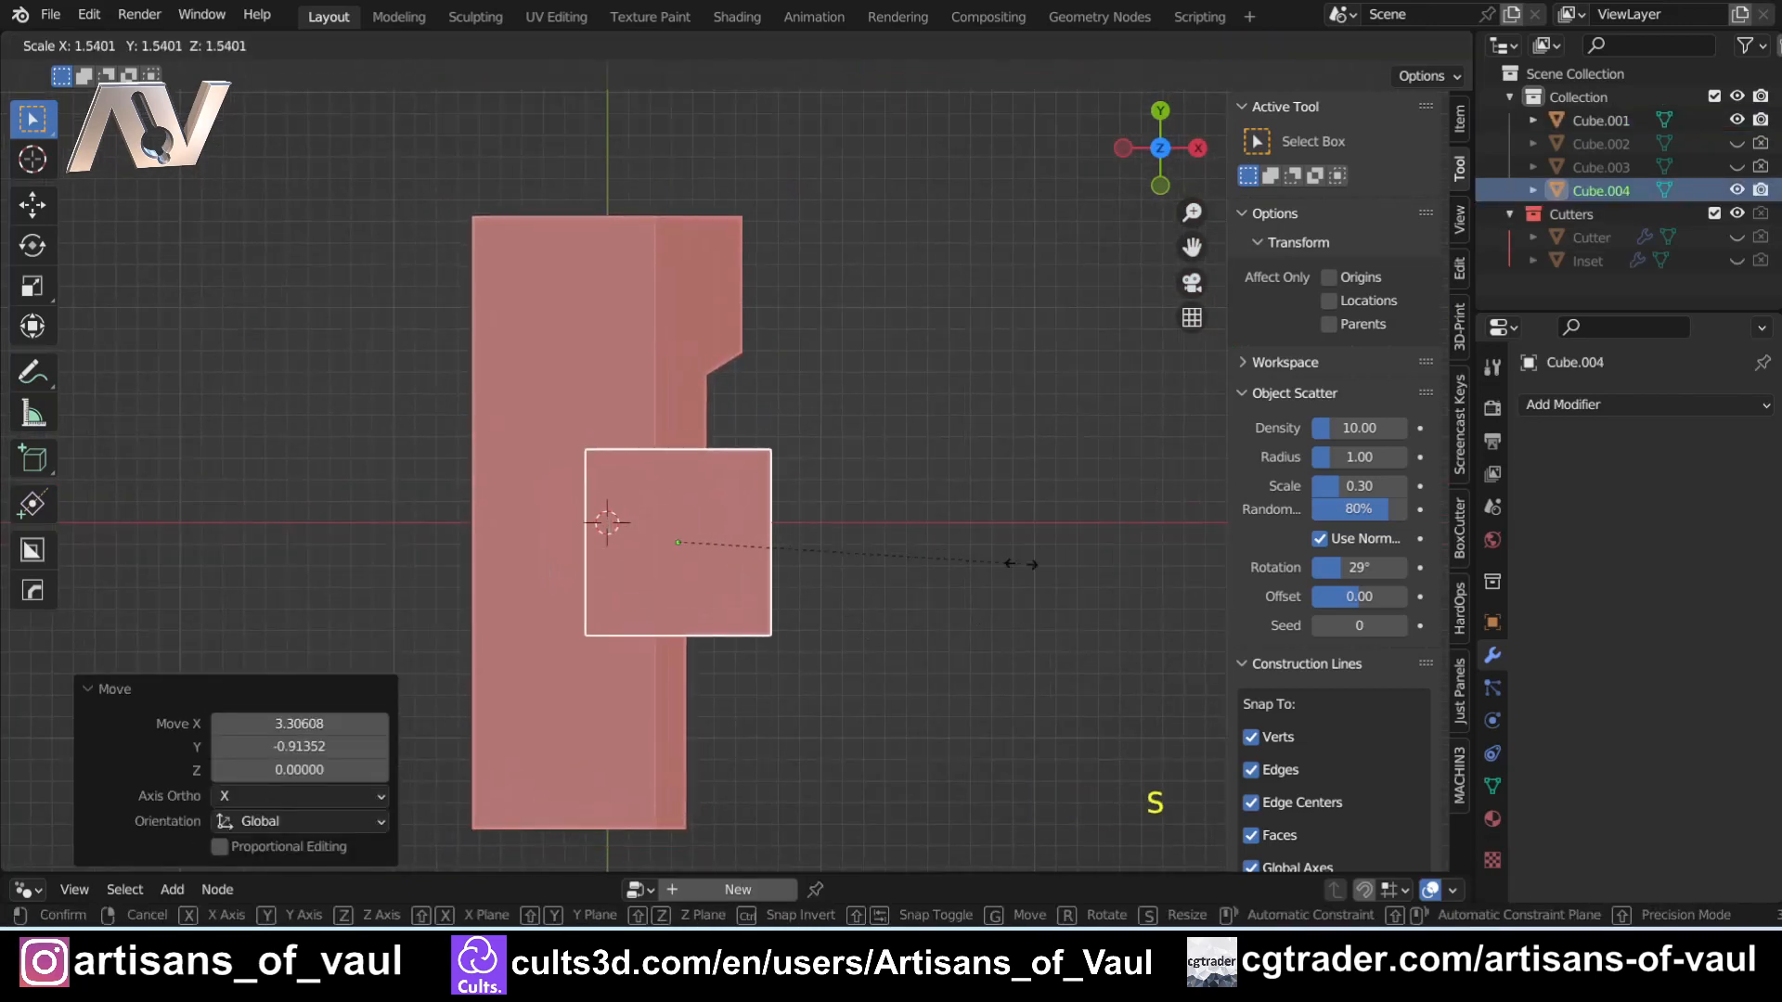
{"action": "left_click", "coordinate": [1022, 560]}
{"action": "key", "text": "s"}
{"action": "key", "text": "x"}
{"action": "key", "text": "y"}
{"action": "left_click", "coordinate": [1125, 505]}
- Taper the cube by scaling its inner-side vertices to 0.61 along Y and moving them about 1.3 along X
{"action": "key", "text": "Tab"}
{"action": "key", "text": "shift+z"}
{"action": "left_click_drag", "start_coordinate": [537, 382], "coordinate": [653, 710]}
{"action": "key", "text": "shift+z"}
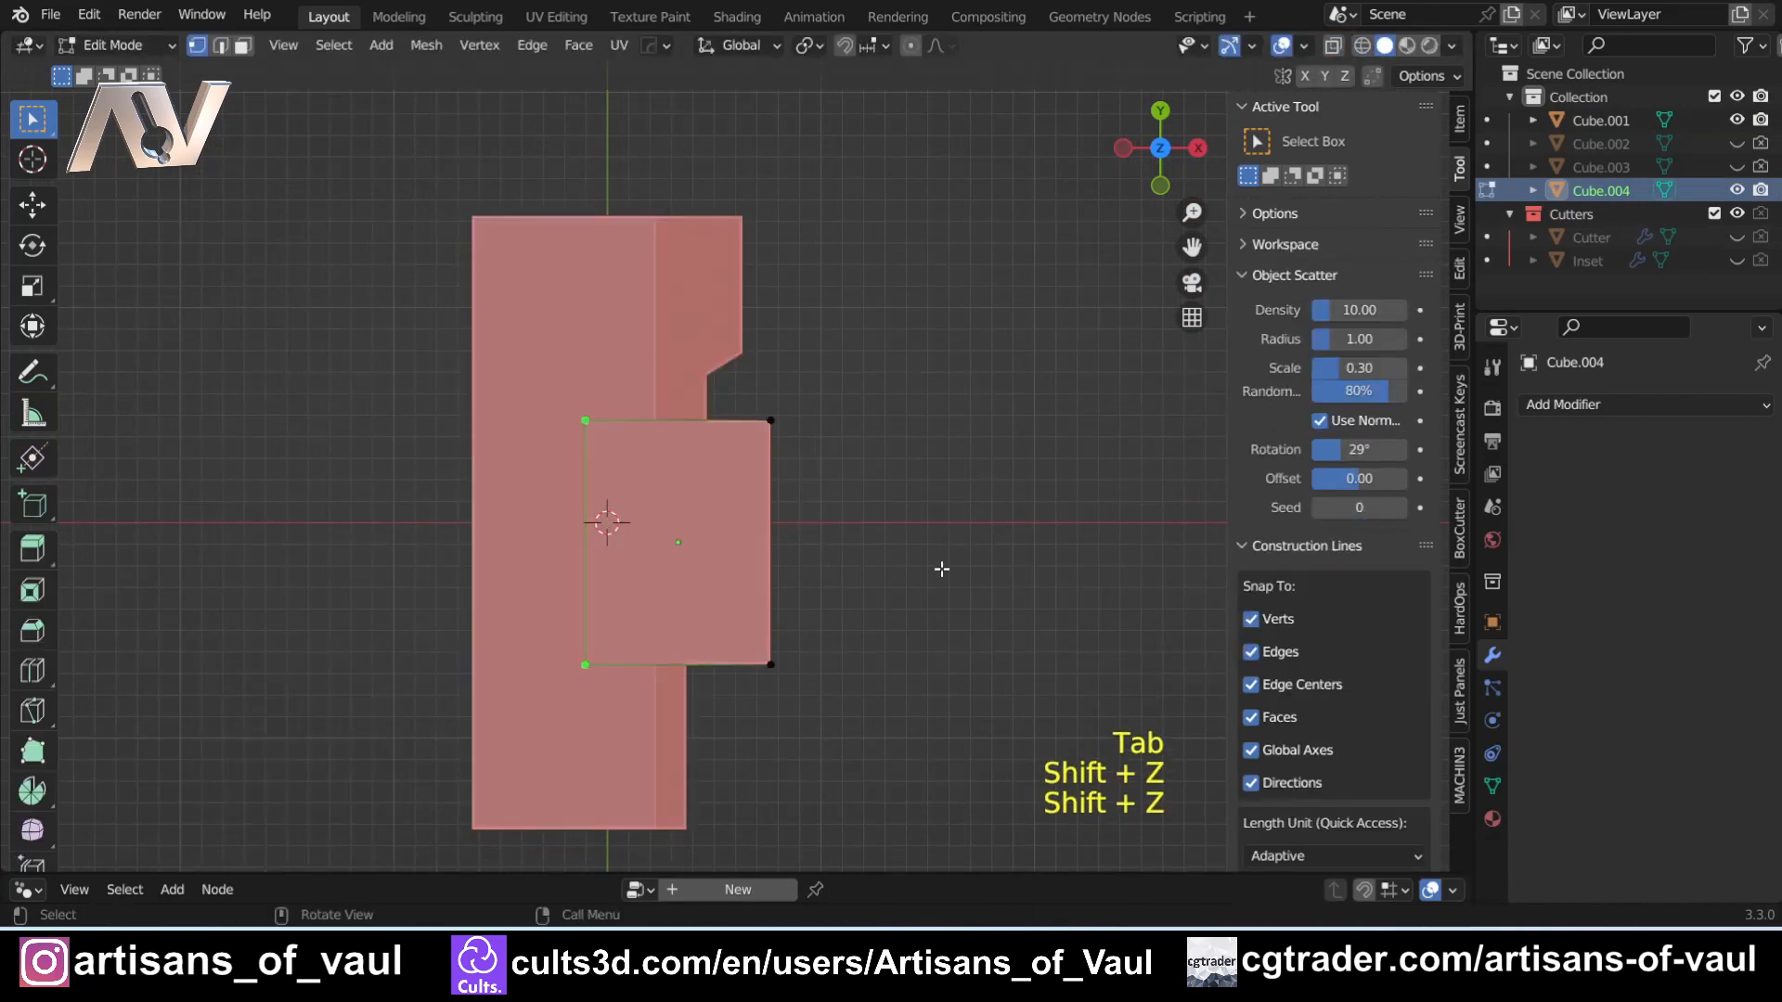
{"action": "key", "text": "s"}
{"action": "key", "text": "y"}
{"action": "left_click", "coordinate": [803, 549]}
{"action": "key", "text": "g"}
{"action": "left_click", "coordinate": [828, 546]}
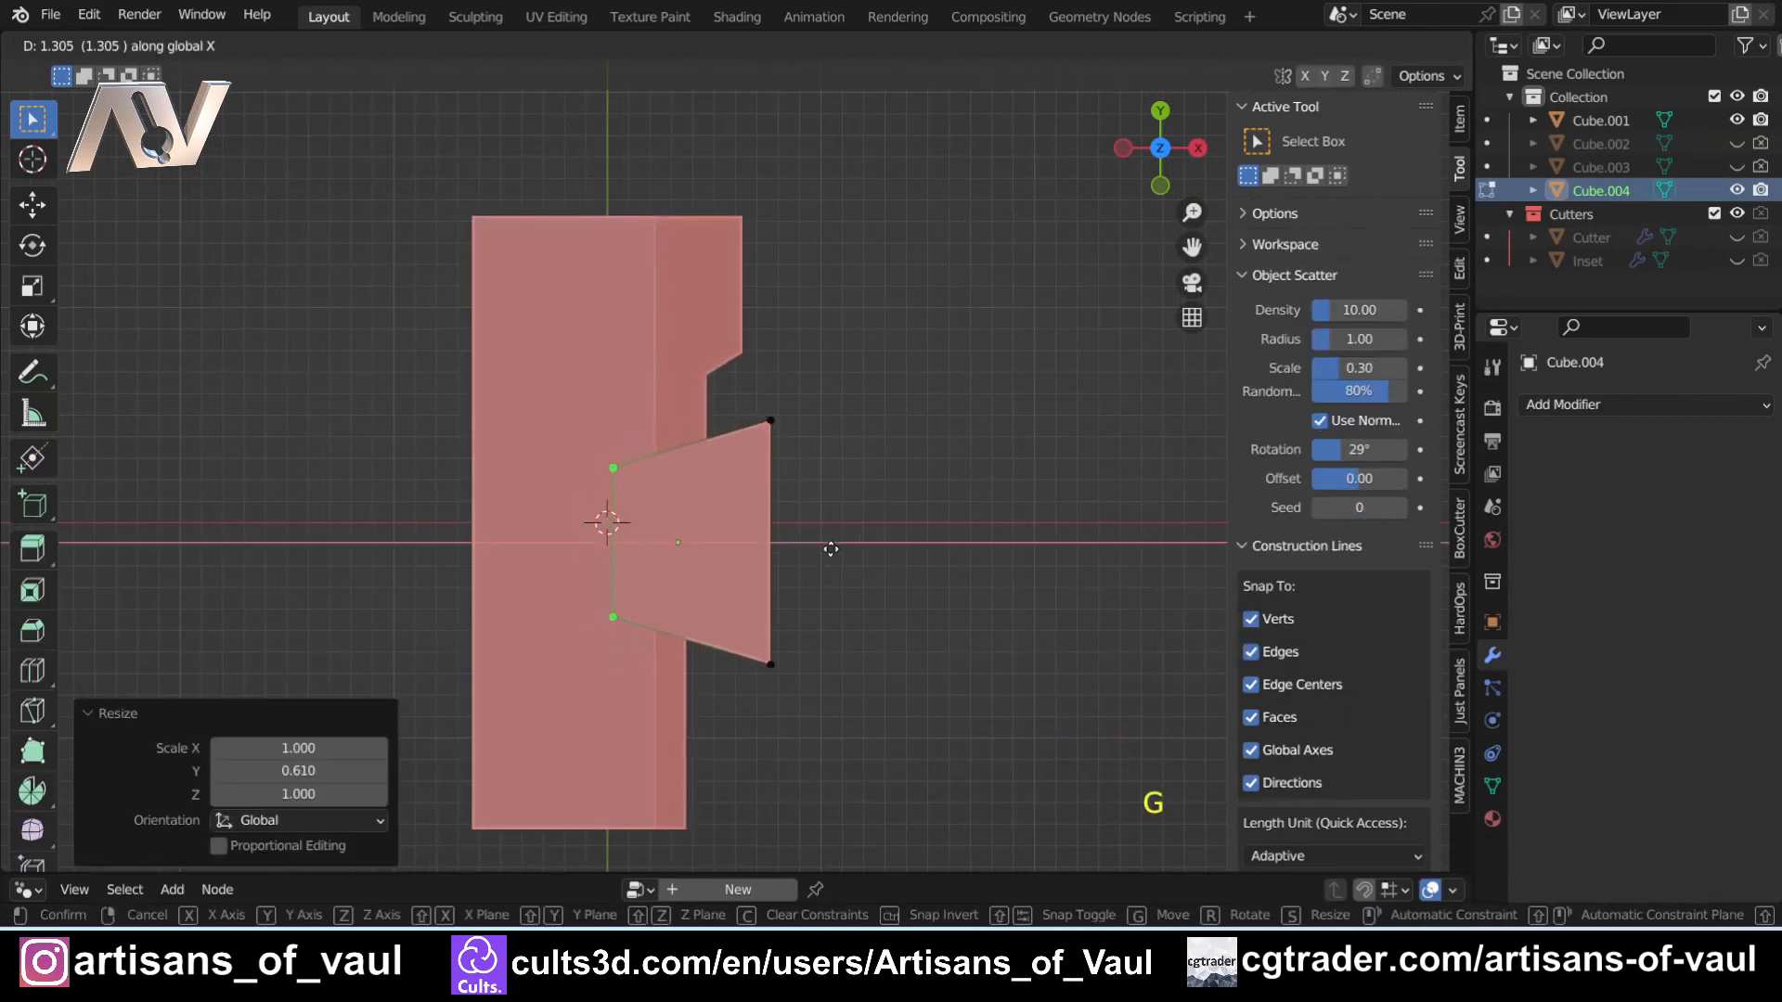
{"action": "key", "text": "Tab"}
- Move the tapered block about 5.9 along Y so it overlaps the slab's deeper notch
{"action": "left_click", "coordinate": [882, 332]}
{"action": "scroll", "coordinate": [798, 497], "scroll_direction": "up", "scroll_amount": 3}
{"action": "middle_click_drag", "start_coordinate": [798, 498], "coordinate": [628, 464]}
{"action": "left_click", "coordinate": [627, 464]}
{"action": "key", "text": "g"}
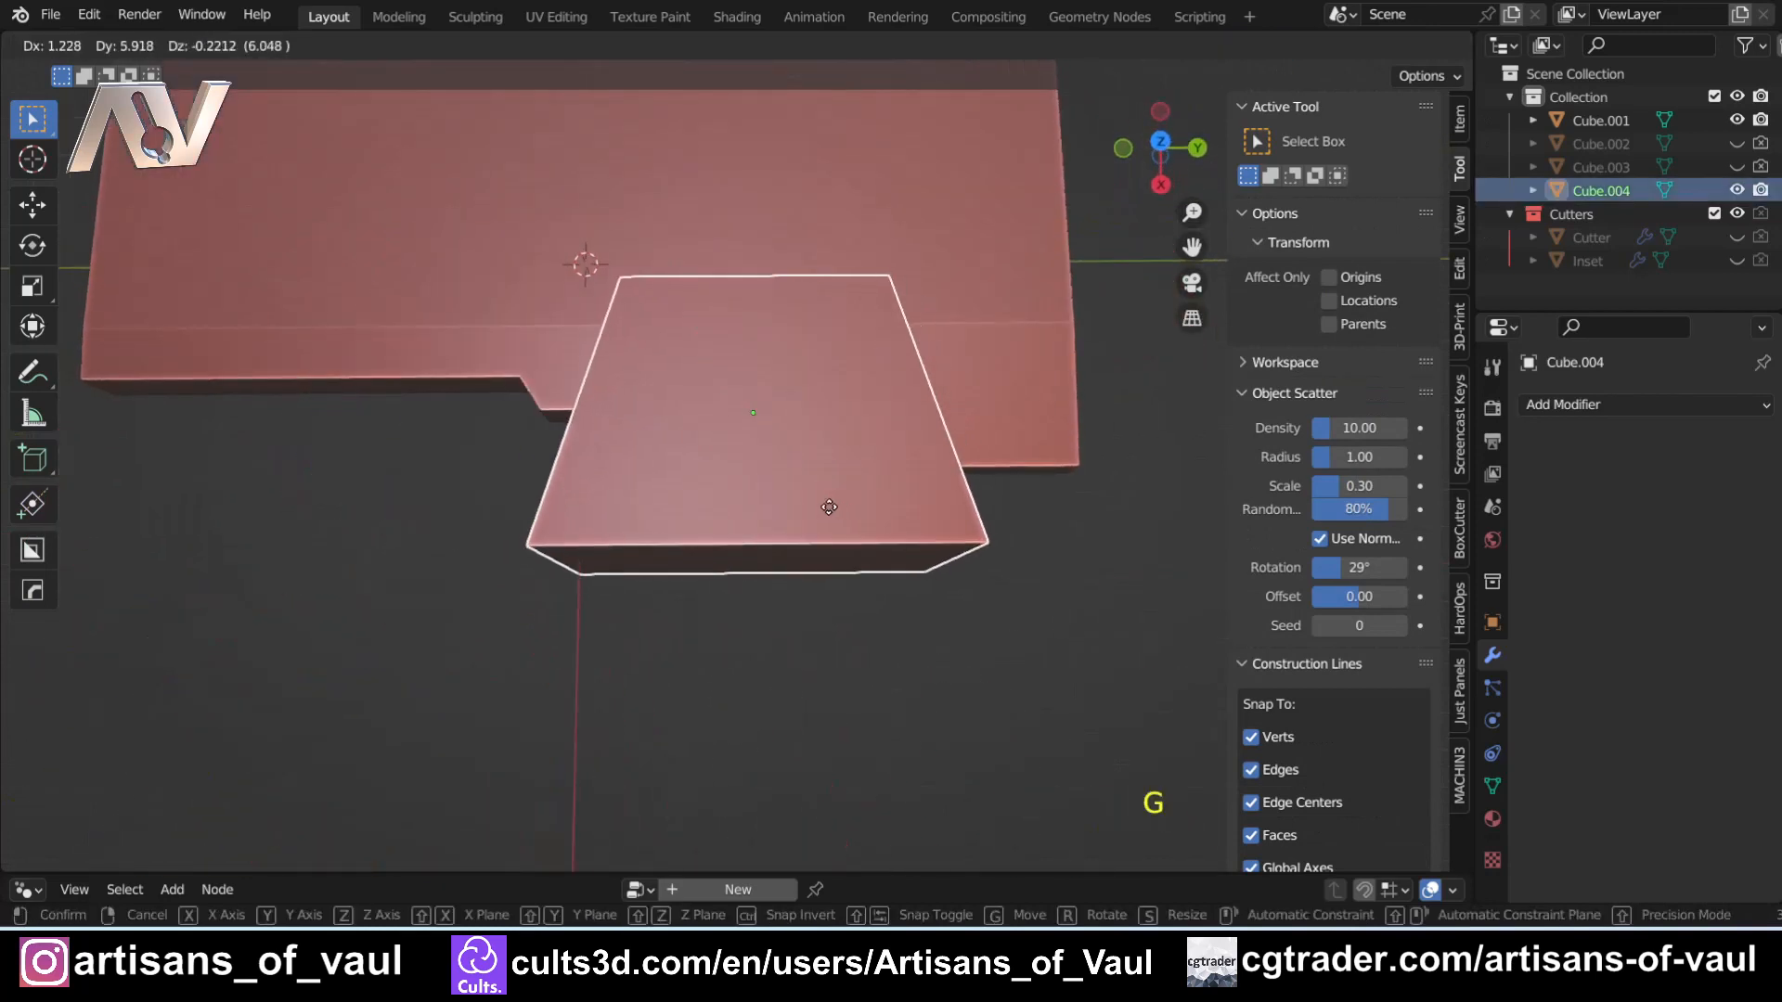
{"action": "left_click", "coordinate": [832, 507]}
- Compare the tapered block with the slab's notched outline and hide the tapered block
{"action": "left_click", "coordinate": [1001, 515]}
{"action": "middle_click_drag", "start_coordinate": [1002, 516], "coordinate": [983, 604], "text": "shift"}
{"action": "scroll", "coordinate": [748, 414], "scroll_direction": "down", "scroll_amount": 4}
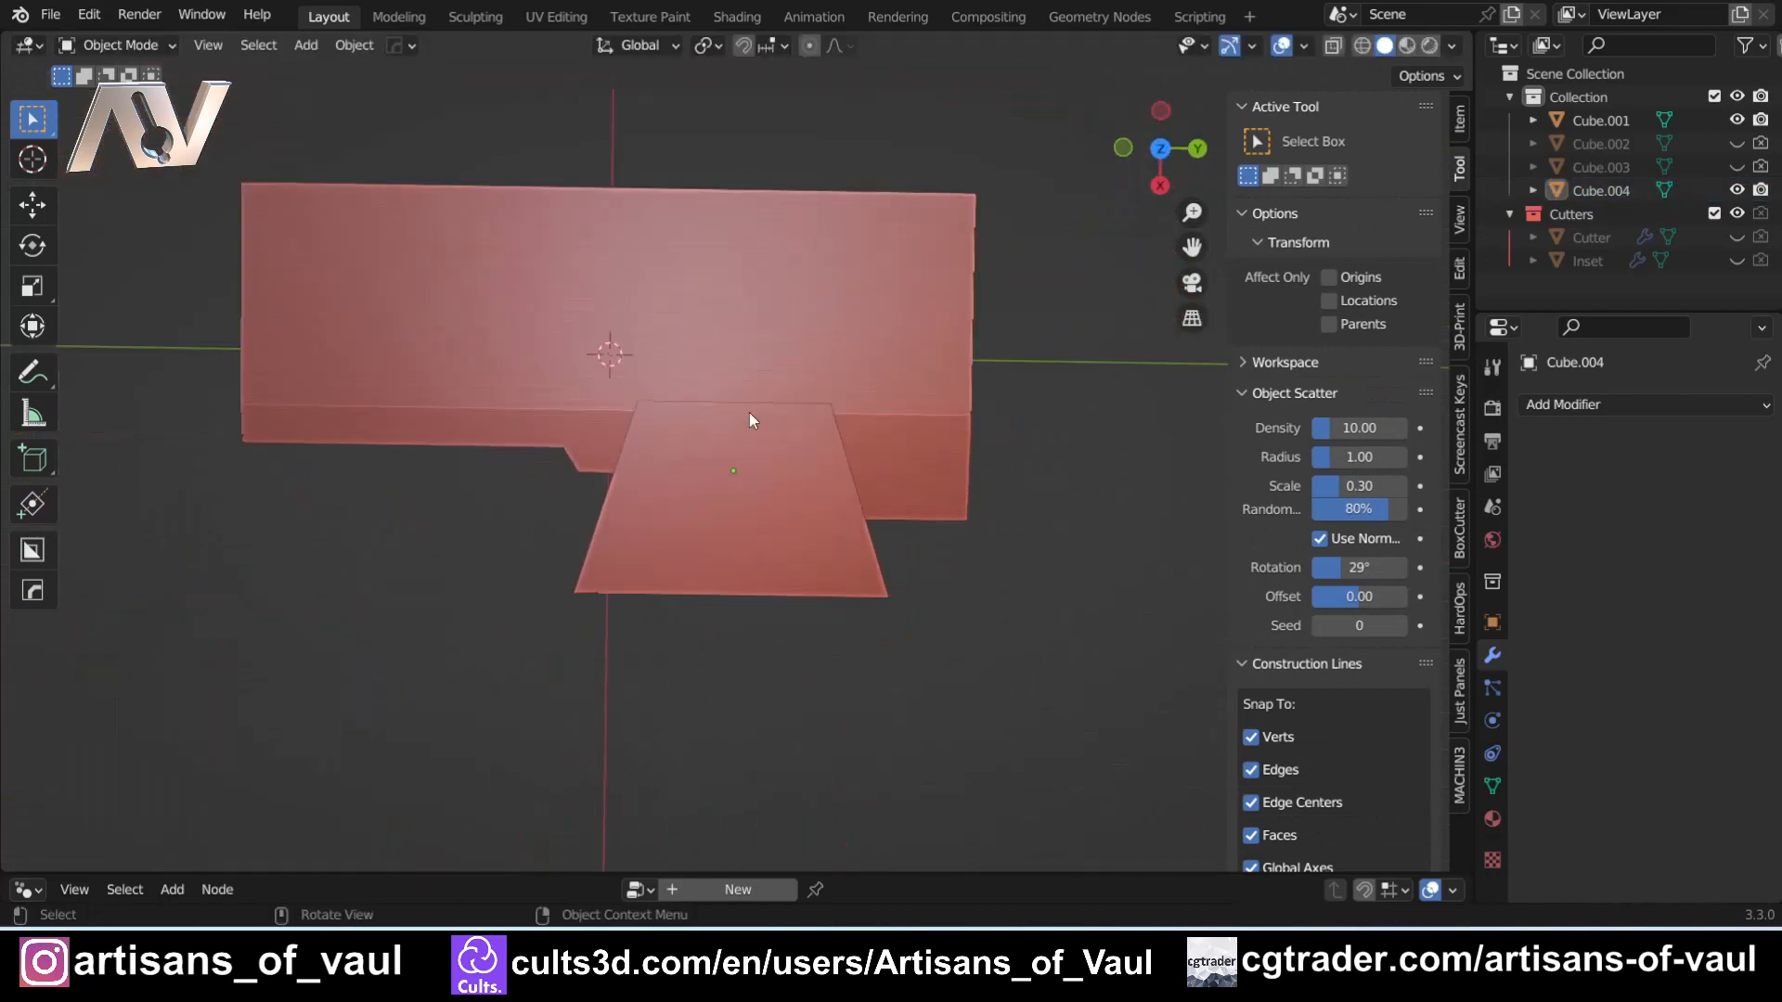
{"action": "middle_click_drag", "start_coordinate": [733, 427], "coordinate": [707, 490]}
{"action": "left_click", "coordinate": [688, 408]}
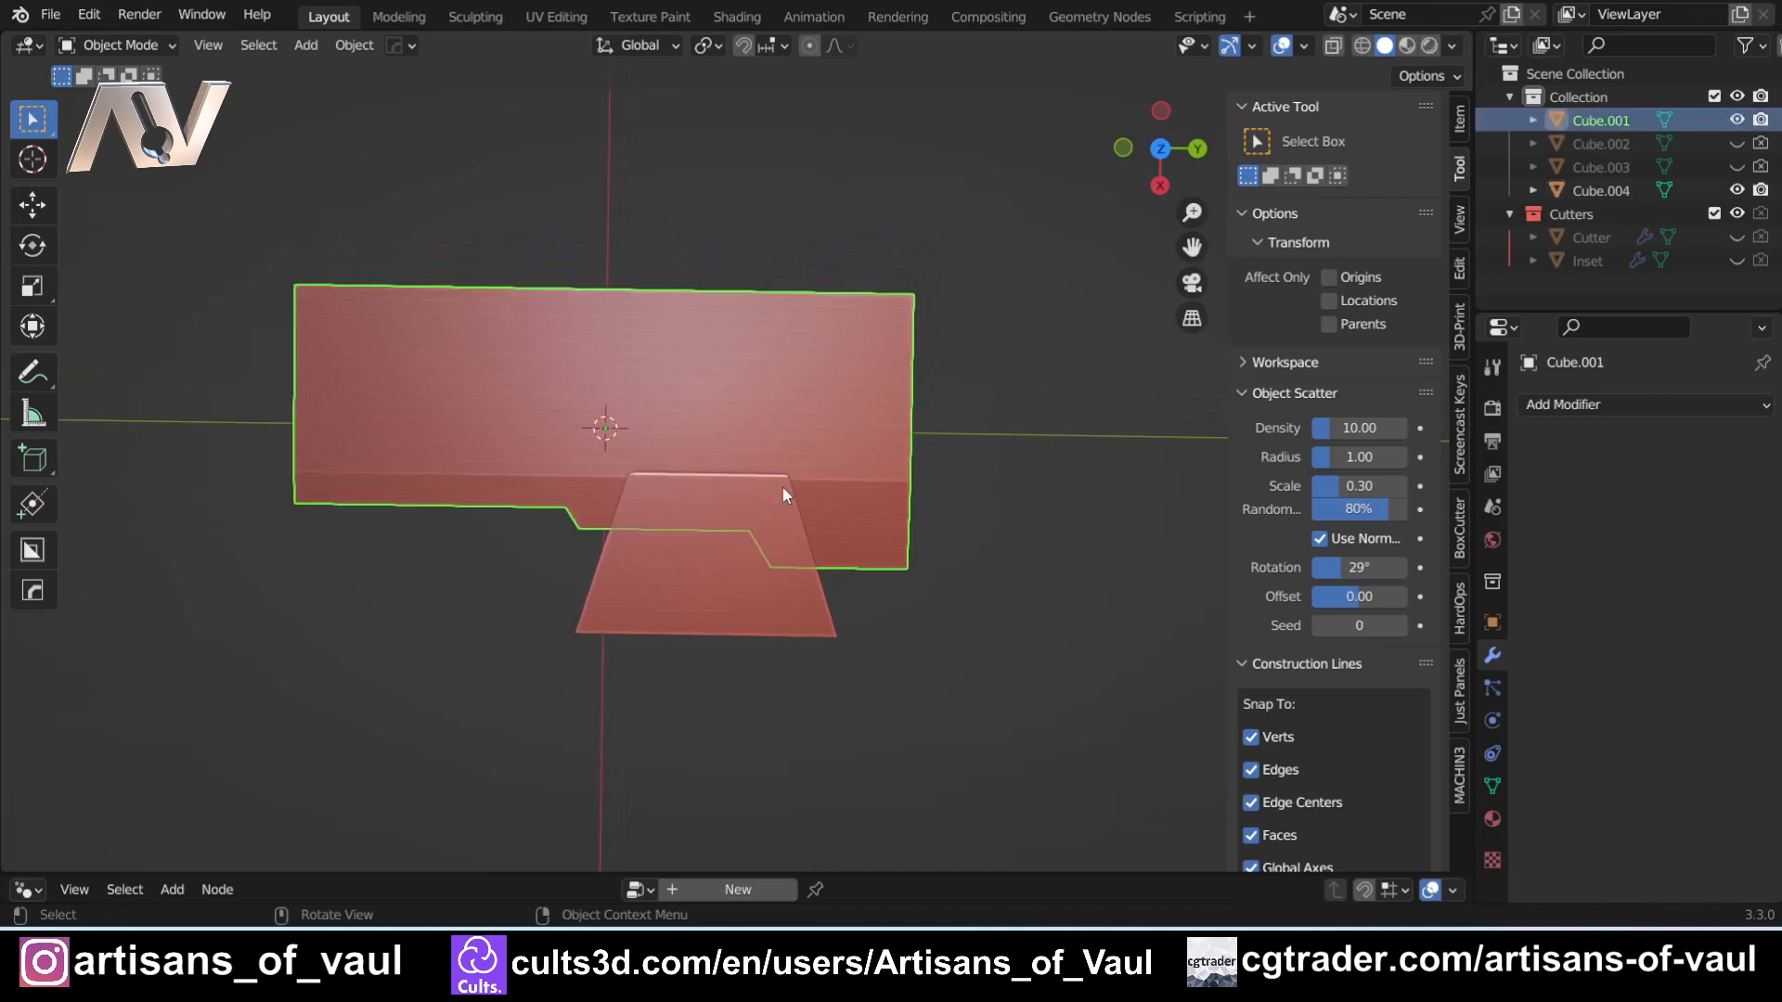
{"action": "left_click", "coordinate": [691, 570]}
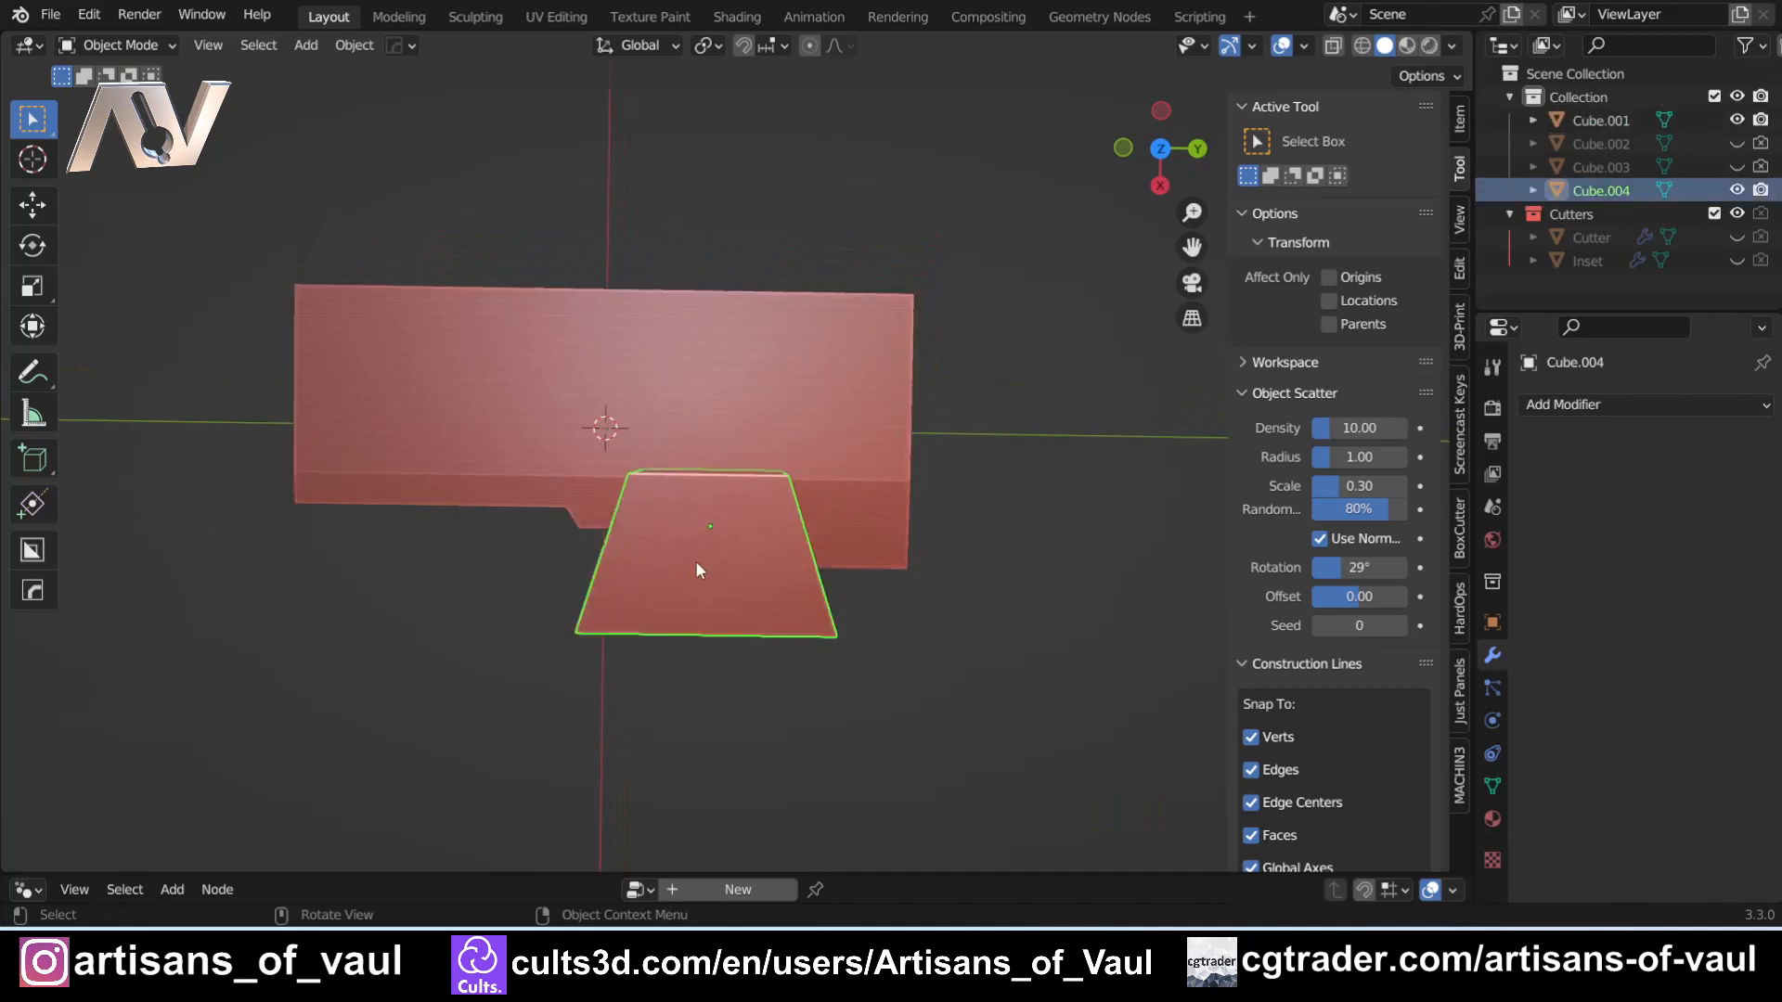
{"action": "key", "text": "h"}
- Duplicate the notched slab in place and scale the copy uniformly to 0.833
{"action": "scroll", "coordinate": [632, 442], "scroll_direction": "up", "scroll_amount": 2}
{"action": "left_click", "coordinate": [638, 486]}
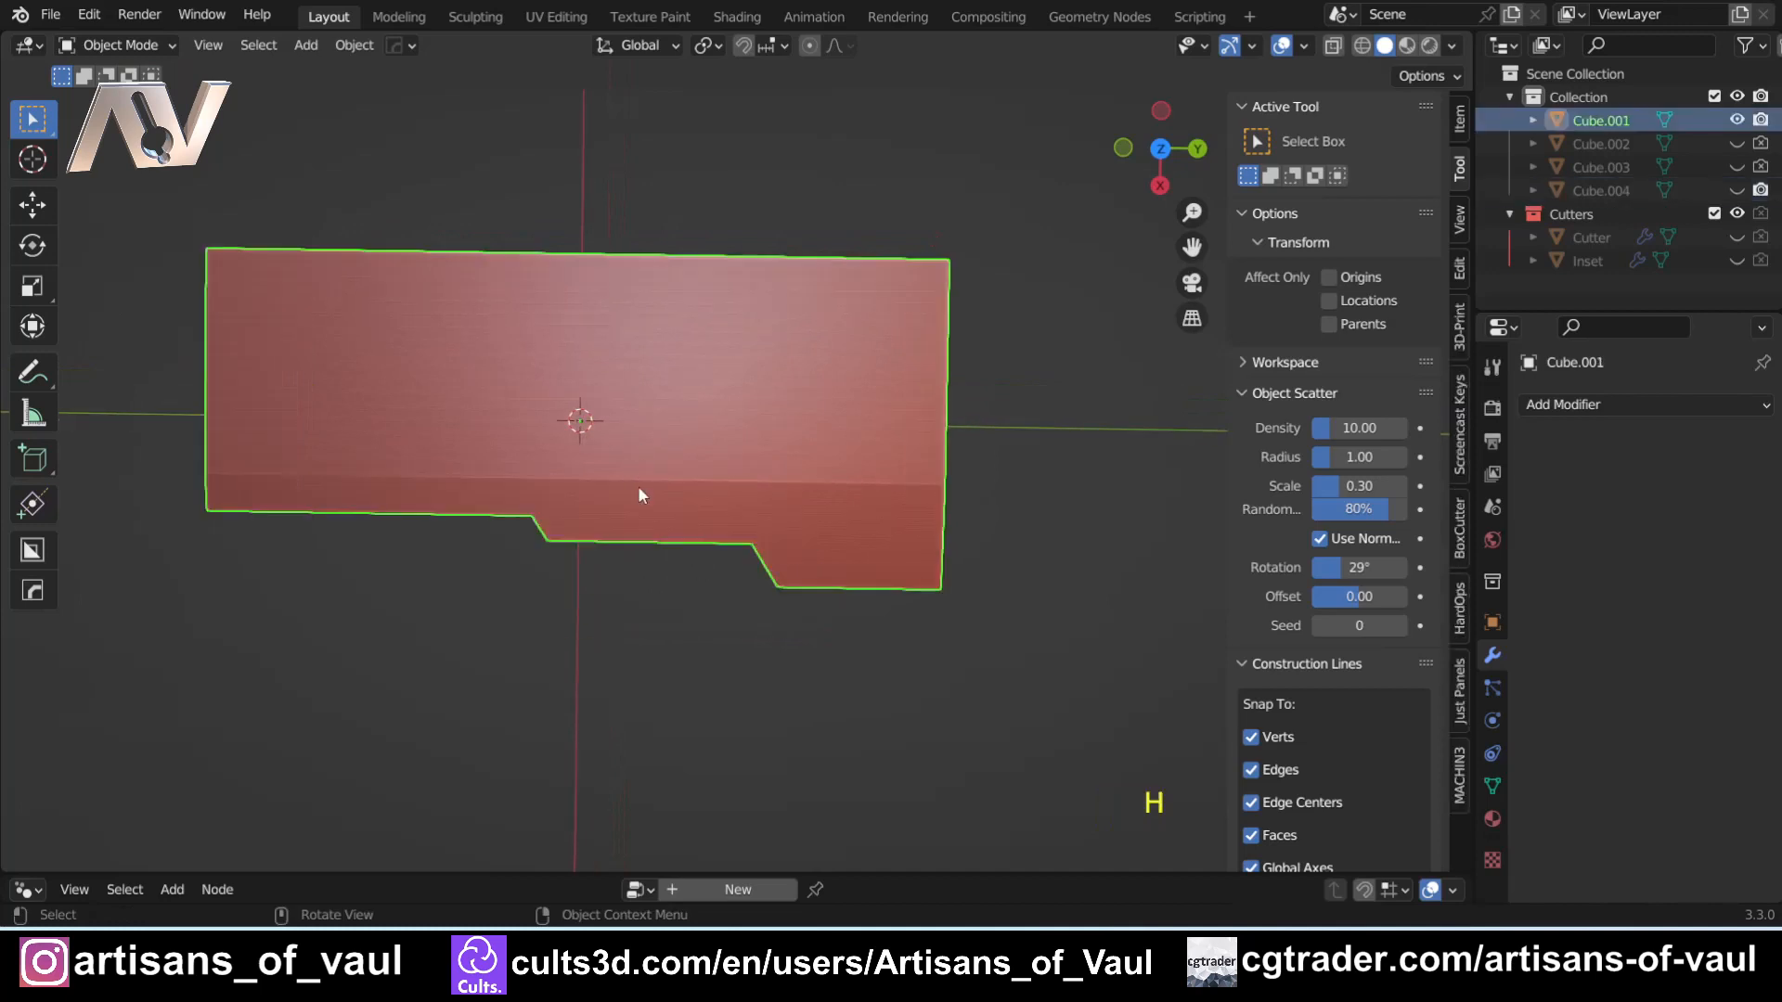
{"action": "middle_click_drag", "start_coordinate": [639, 488], "coordinate": [733, 488]}
{"action": "key", "text": "shift+d"}
{"action": "right_click", "coordinate": [794, 461]}
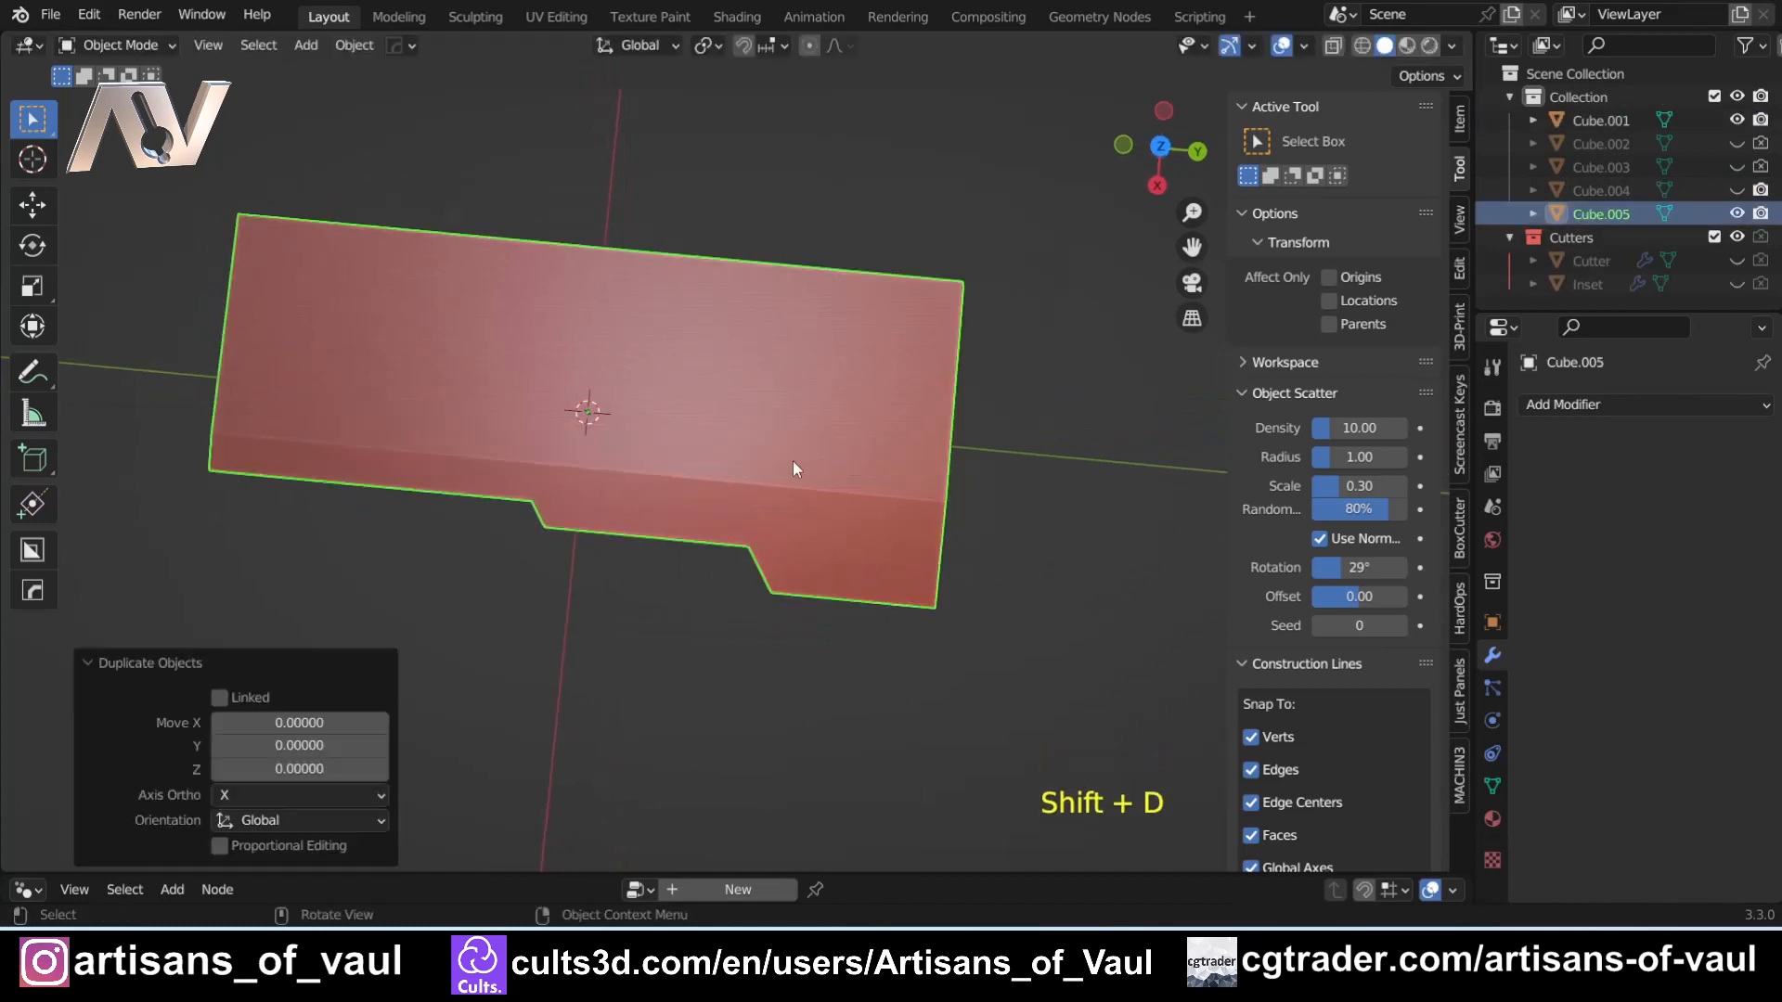
{"action": "key", "text": "s"}
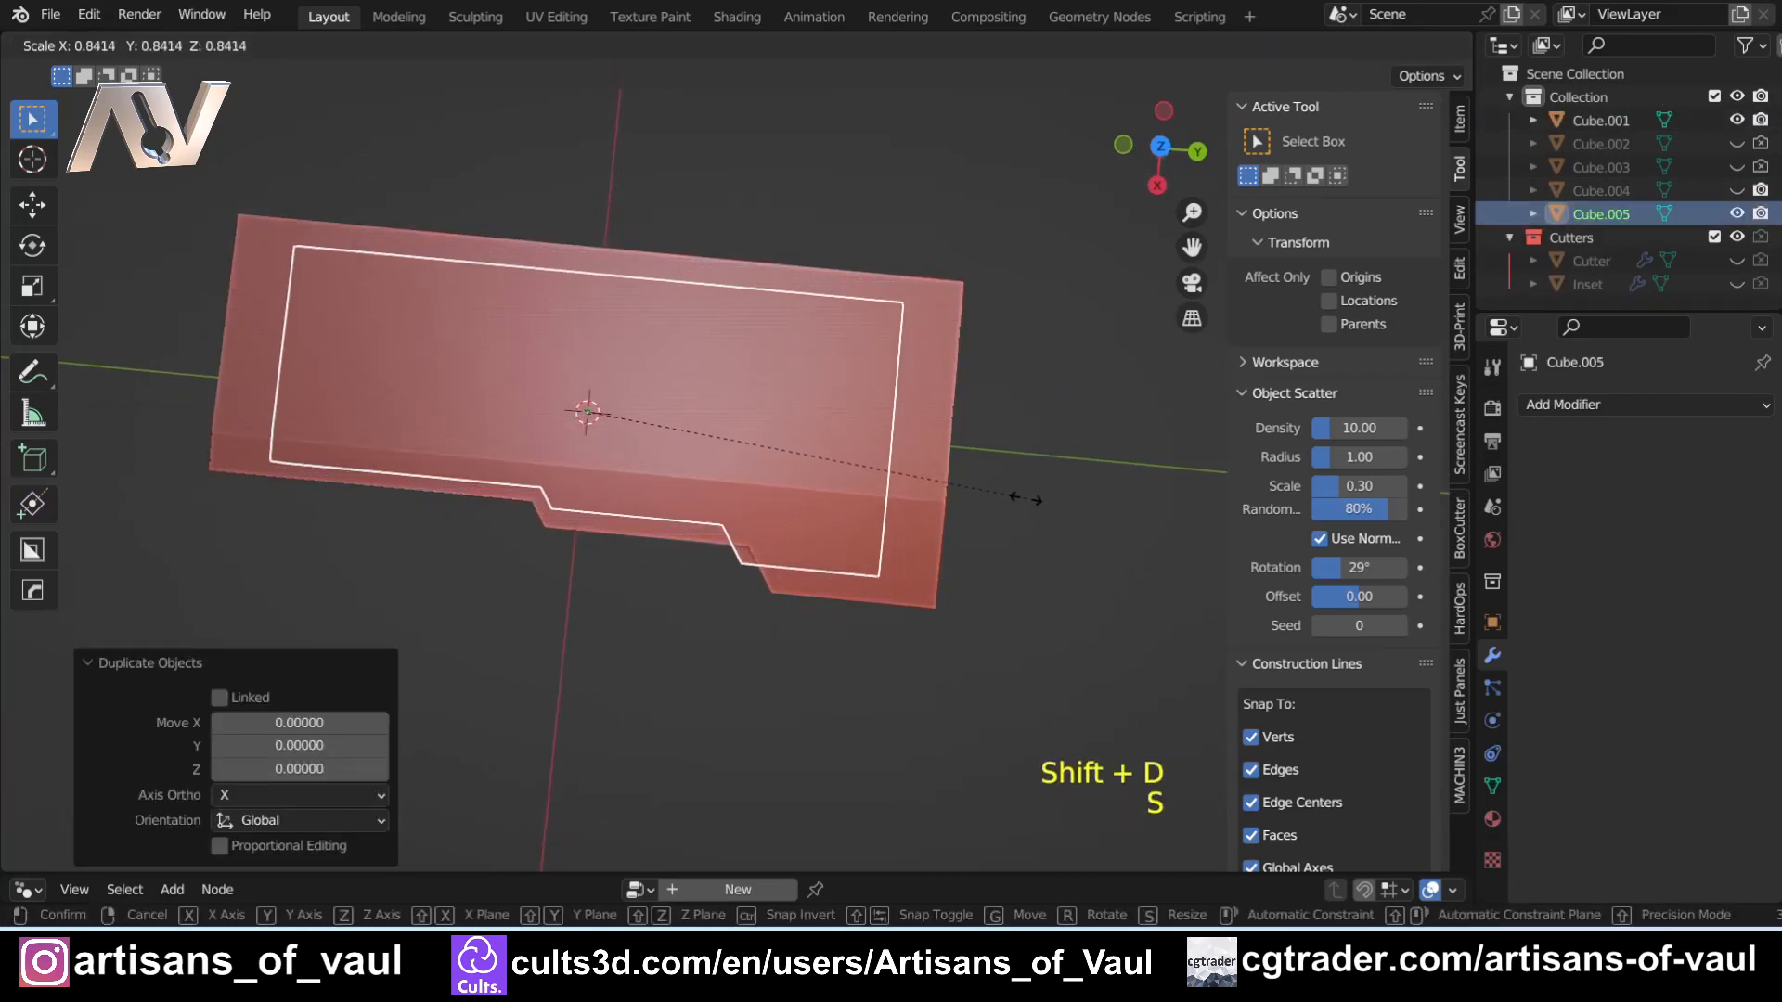
{"action": "left_click", "coordinate": [1021, 499]}
- Compare the scaled copy's notch borders with the outer slab and delete the copy
{"action": "scroll", "coordinate": [782, 581], "scroll_direction": "up", "scroll_amount": 3}
{"action": "middle_click_drag", "start_coordinate": [782, 581], "coordinate": [781, 414], "text": "shift"}
{"action": "scroll", "coordinate": [789, 399], "scroll_direction": "down", "scroll_amount": 2}
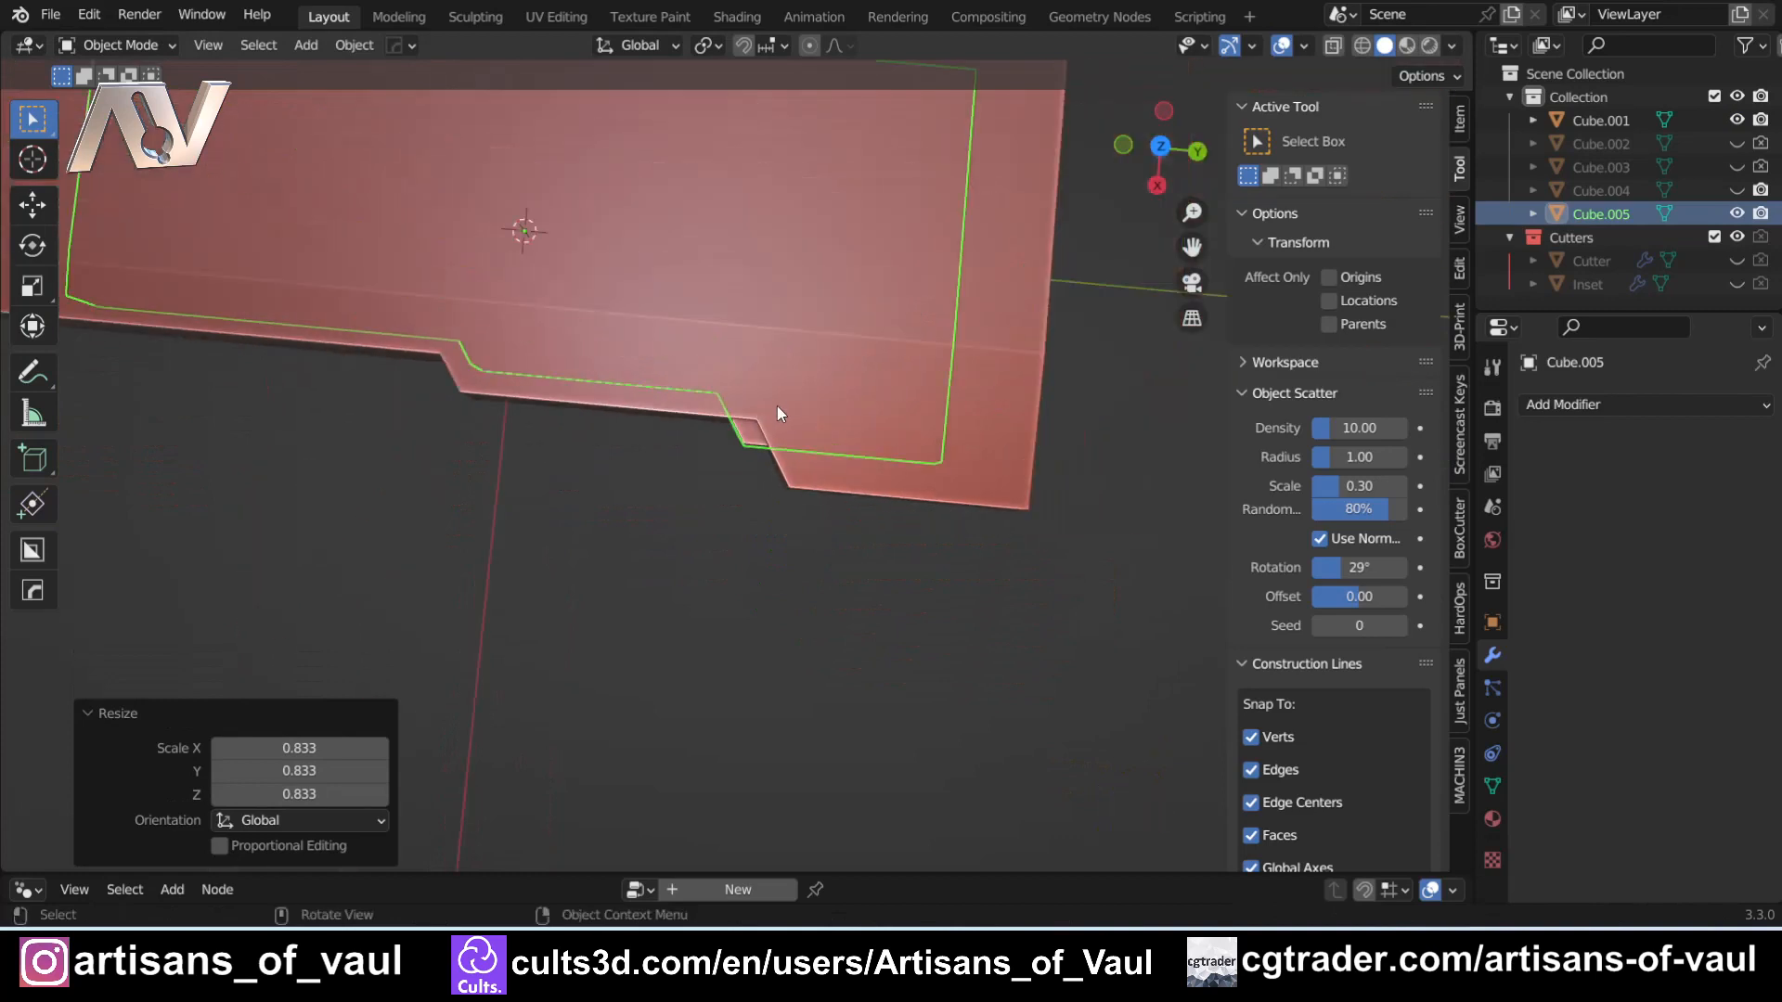
{"action": "scroll", "coordinate": [687, 448], "scroll_direction": "down", "scroll_amount": 2}
{"action": "middle_click_drag", "start_coordinate": [589, 414], "coordinate": [637, 482], "text": "shift"}
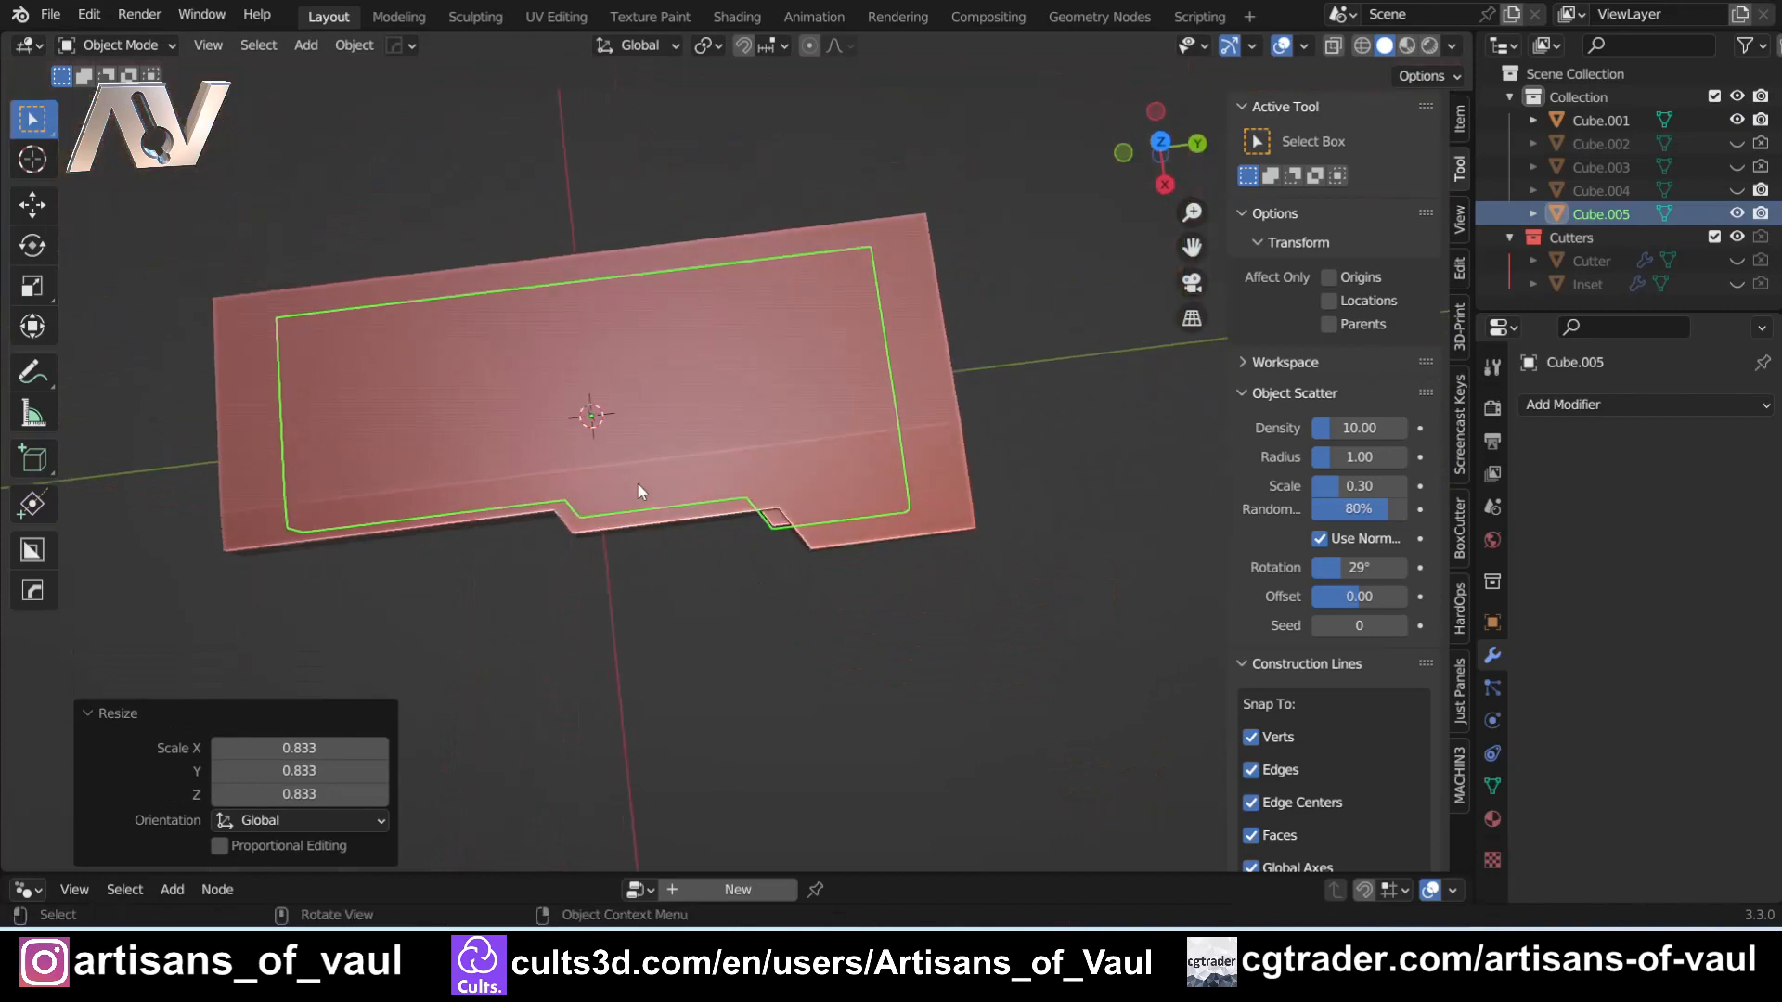
{"action": "key", "text": "Delete"}
- Duplicate the notched slab in place again and select all faces of the copy
{"action": "left_click", "coordinate": [610, 494]}
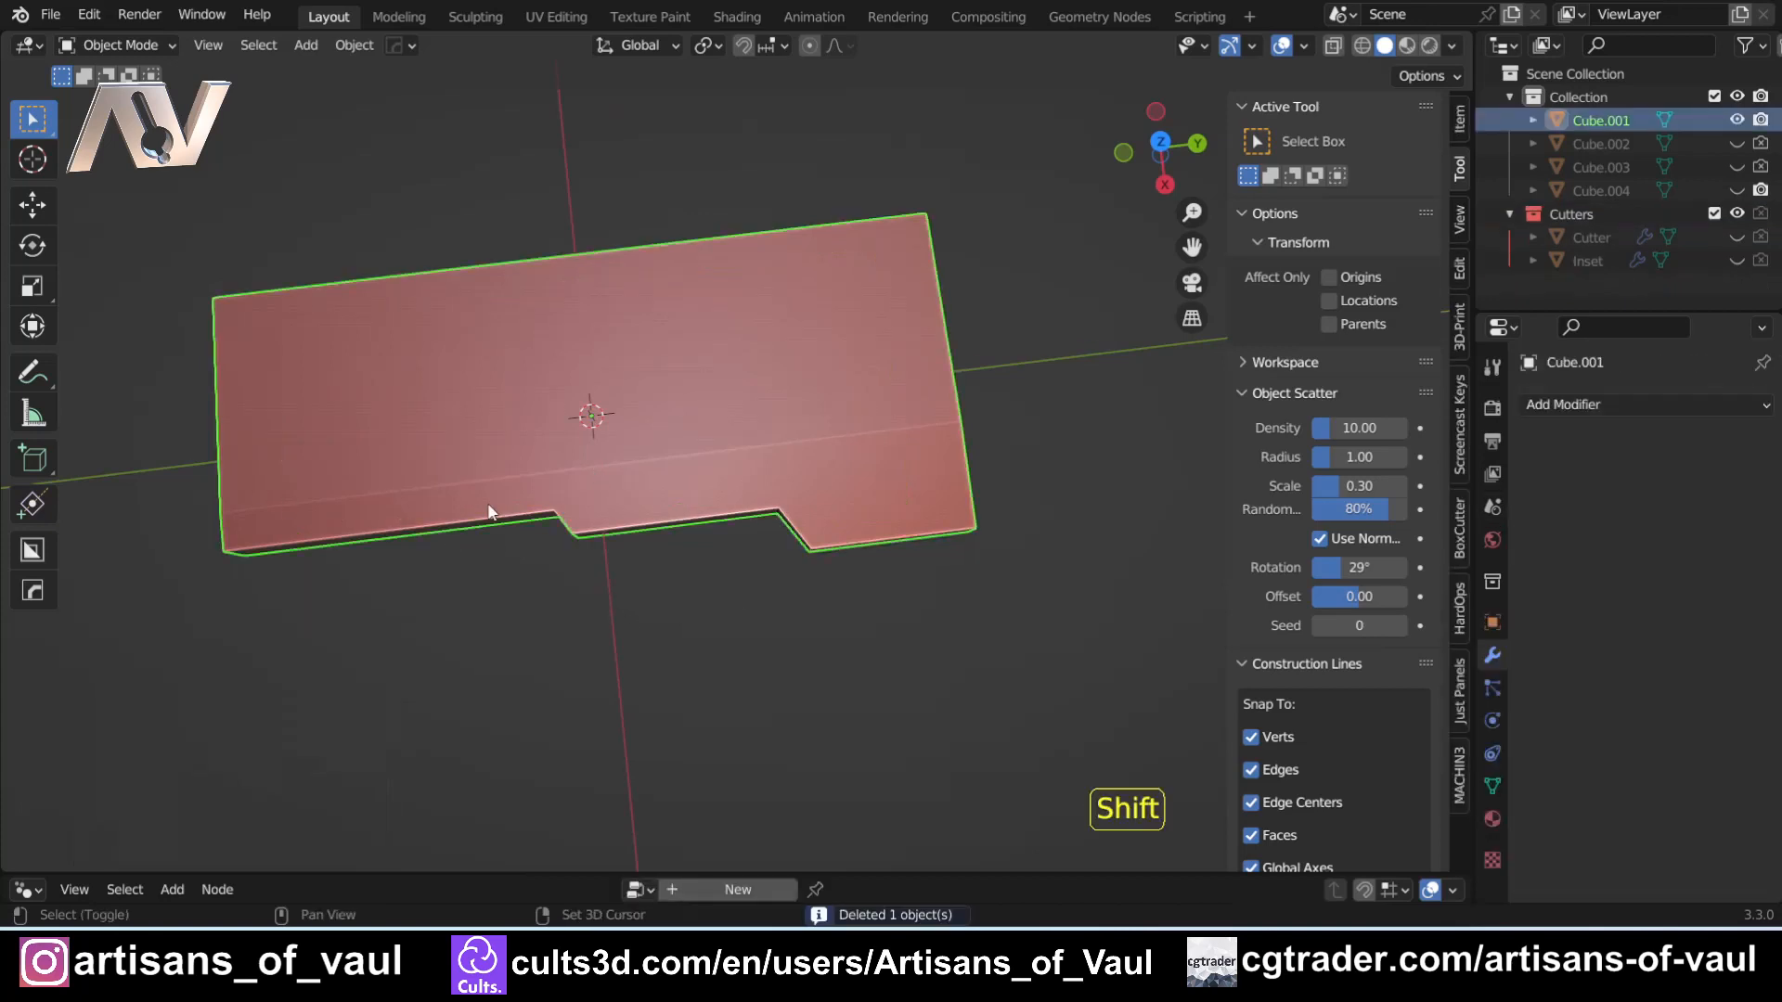
{"action": "key", "text": "shift+d"}
{"action": "right_click", "coordinate": [387, 498]}
{"action": "key", "text": "Tab"}
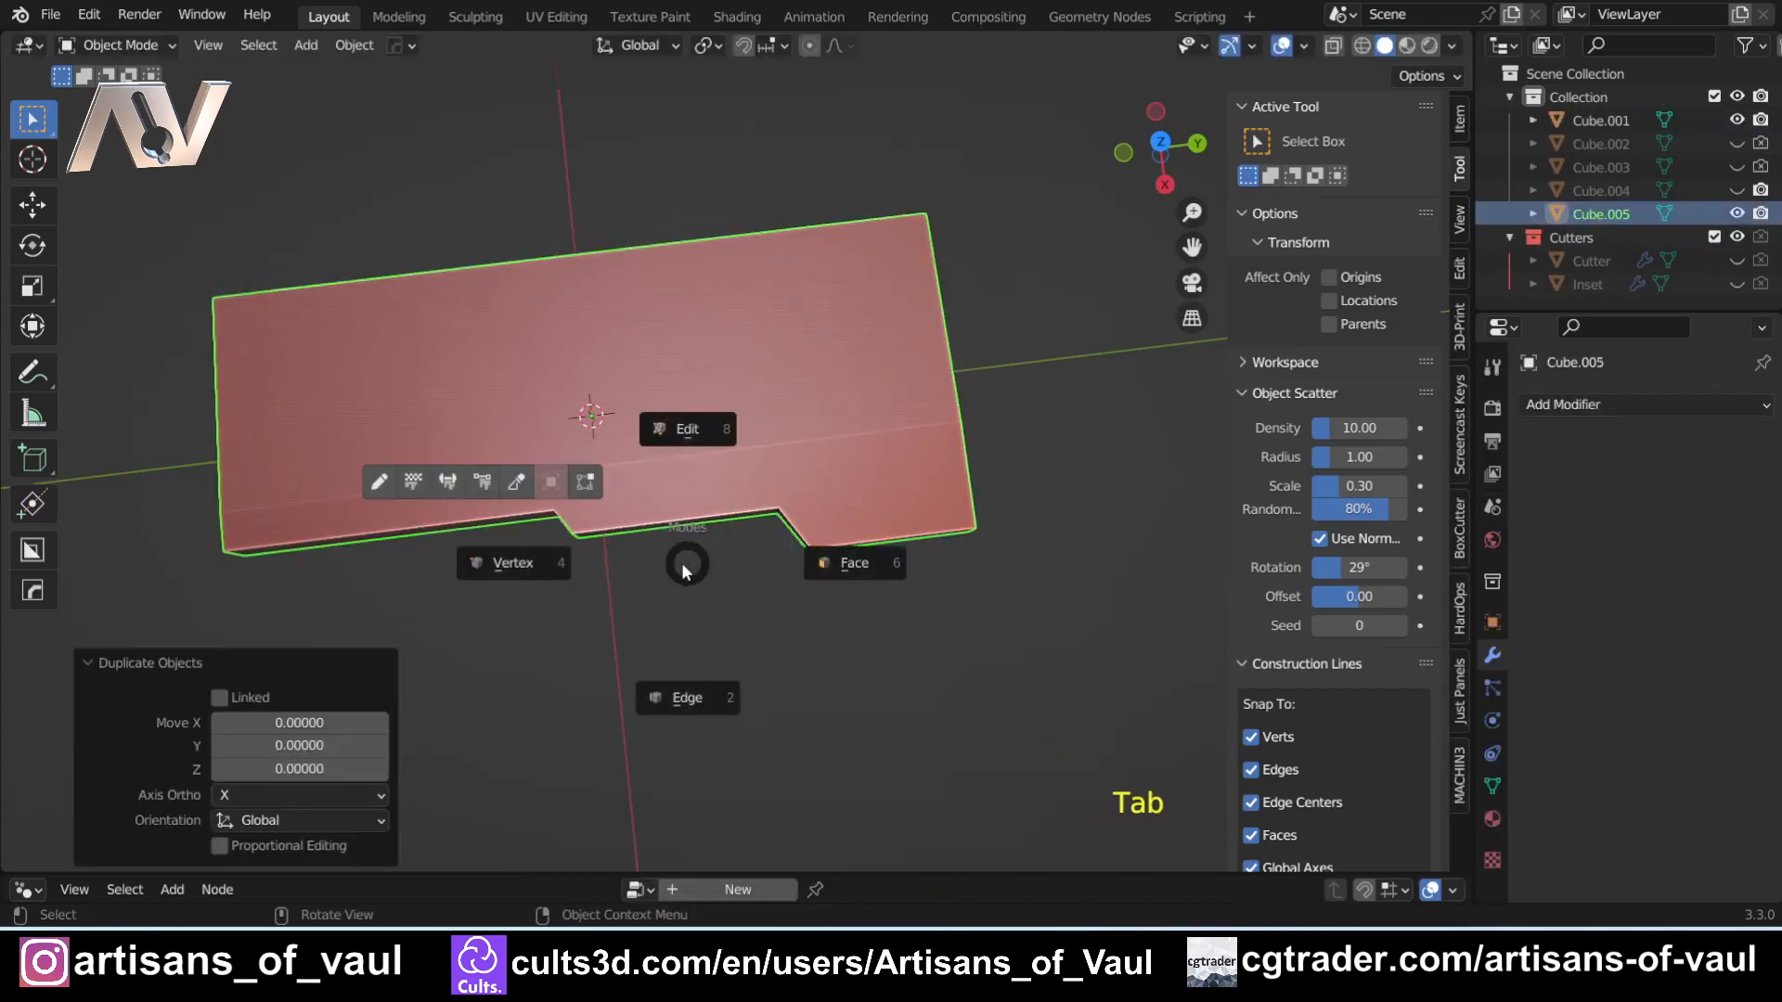
{"action": "left_click", "coordinate": [865, 564]}
{"action": "key", "text": "a"}
{"action": "scroll", "coordinate": [207, 705], "scroll_direction": "down", "scroll_amount": 1}
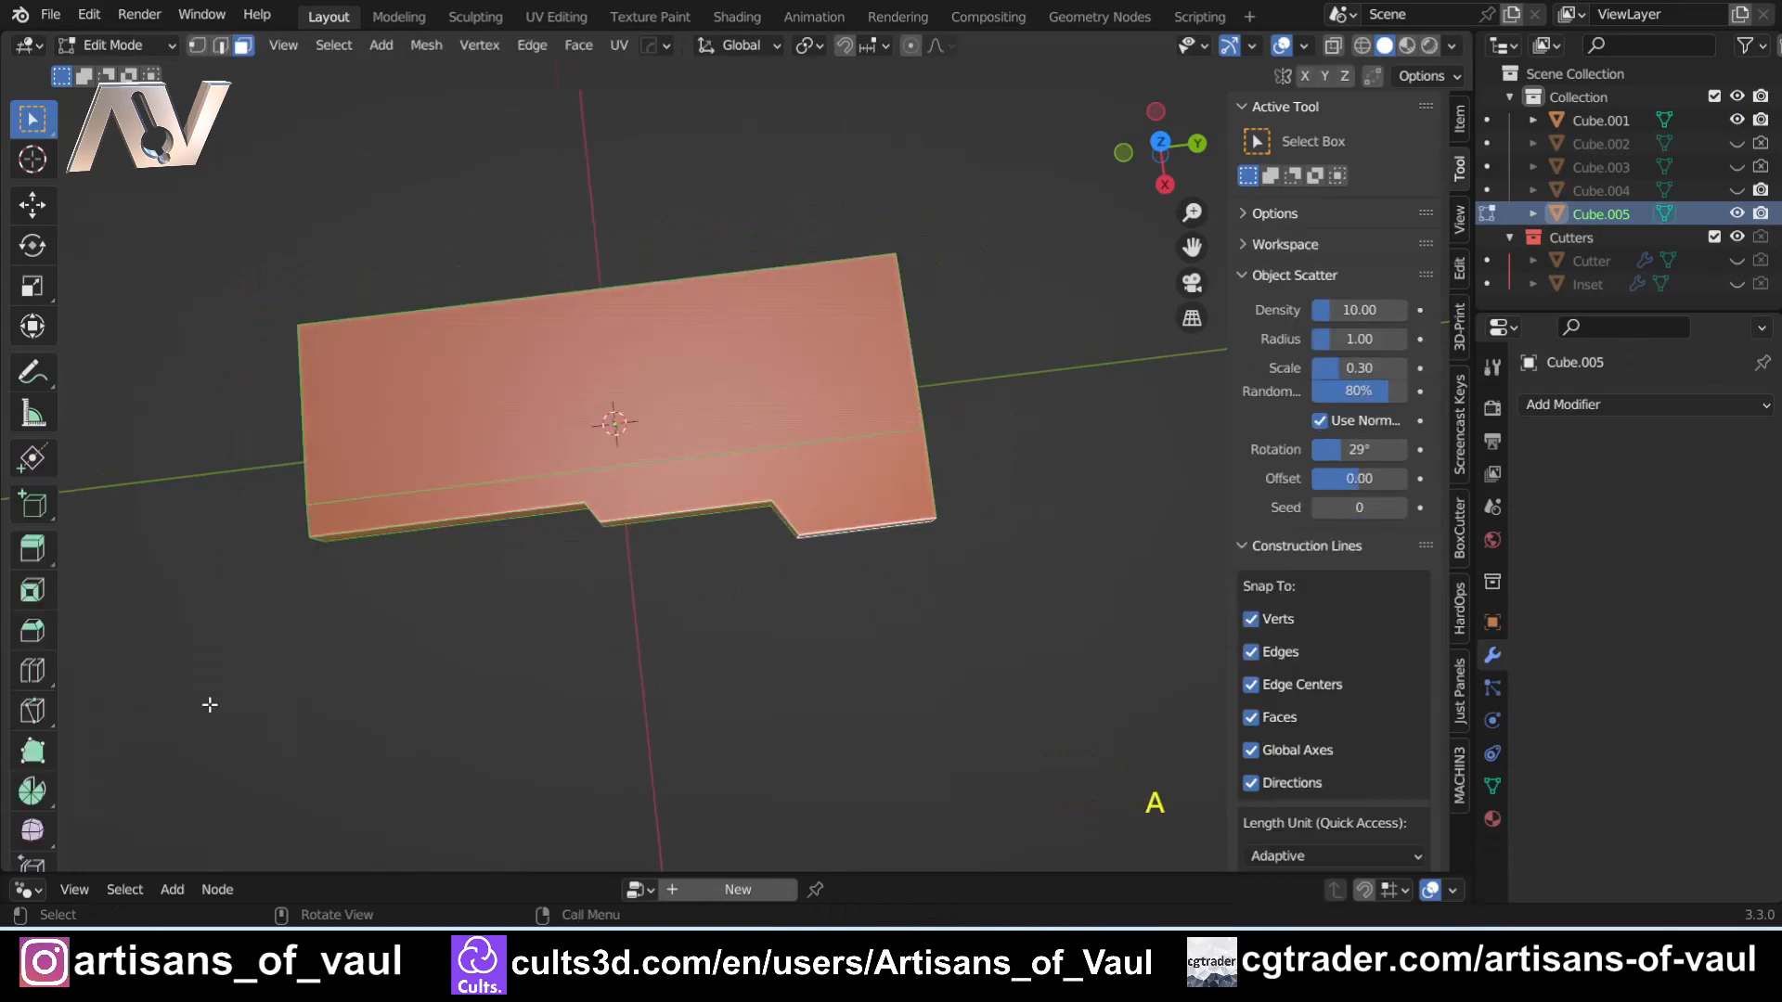
{"action": "scroll", "coordinate": [31, 743], "scroll_direction": "down", "scroll_amount": 5}
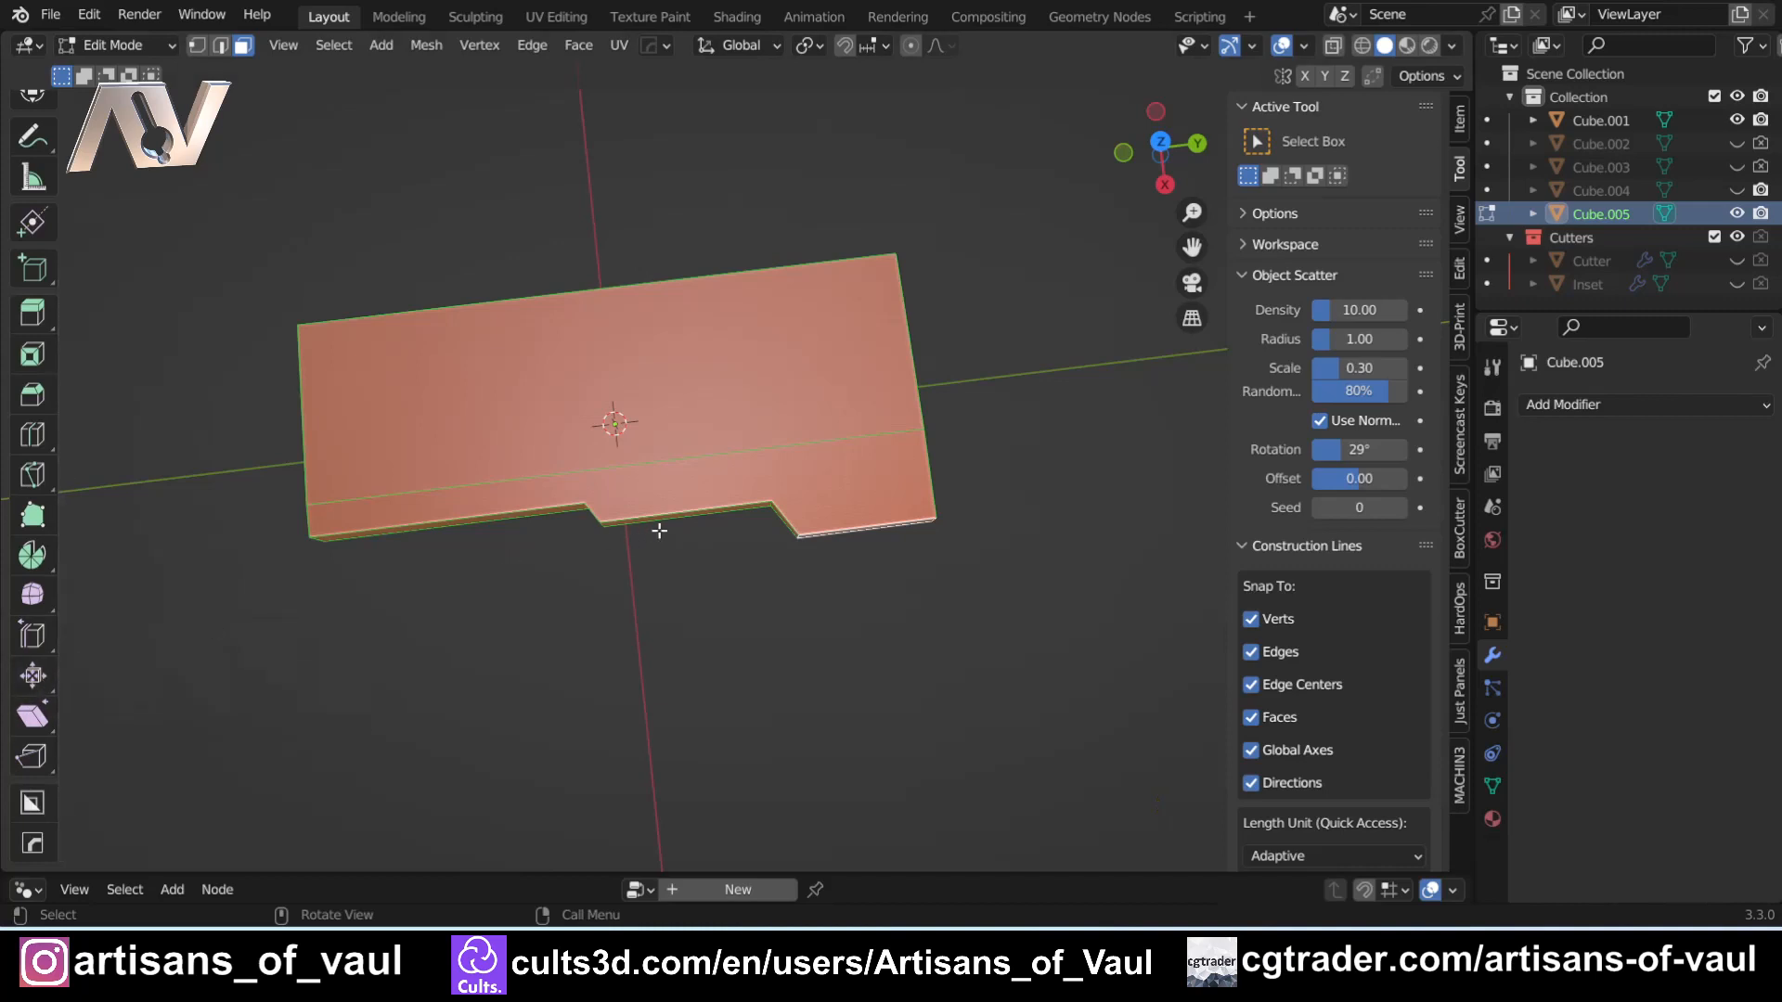
{"action": "middle_click_drag", "start_coordinate": [656, 529], "coordinate": [621, 640]}
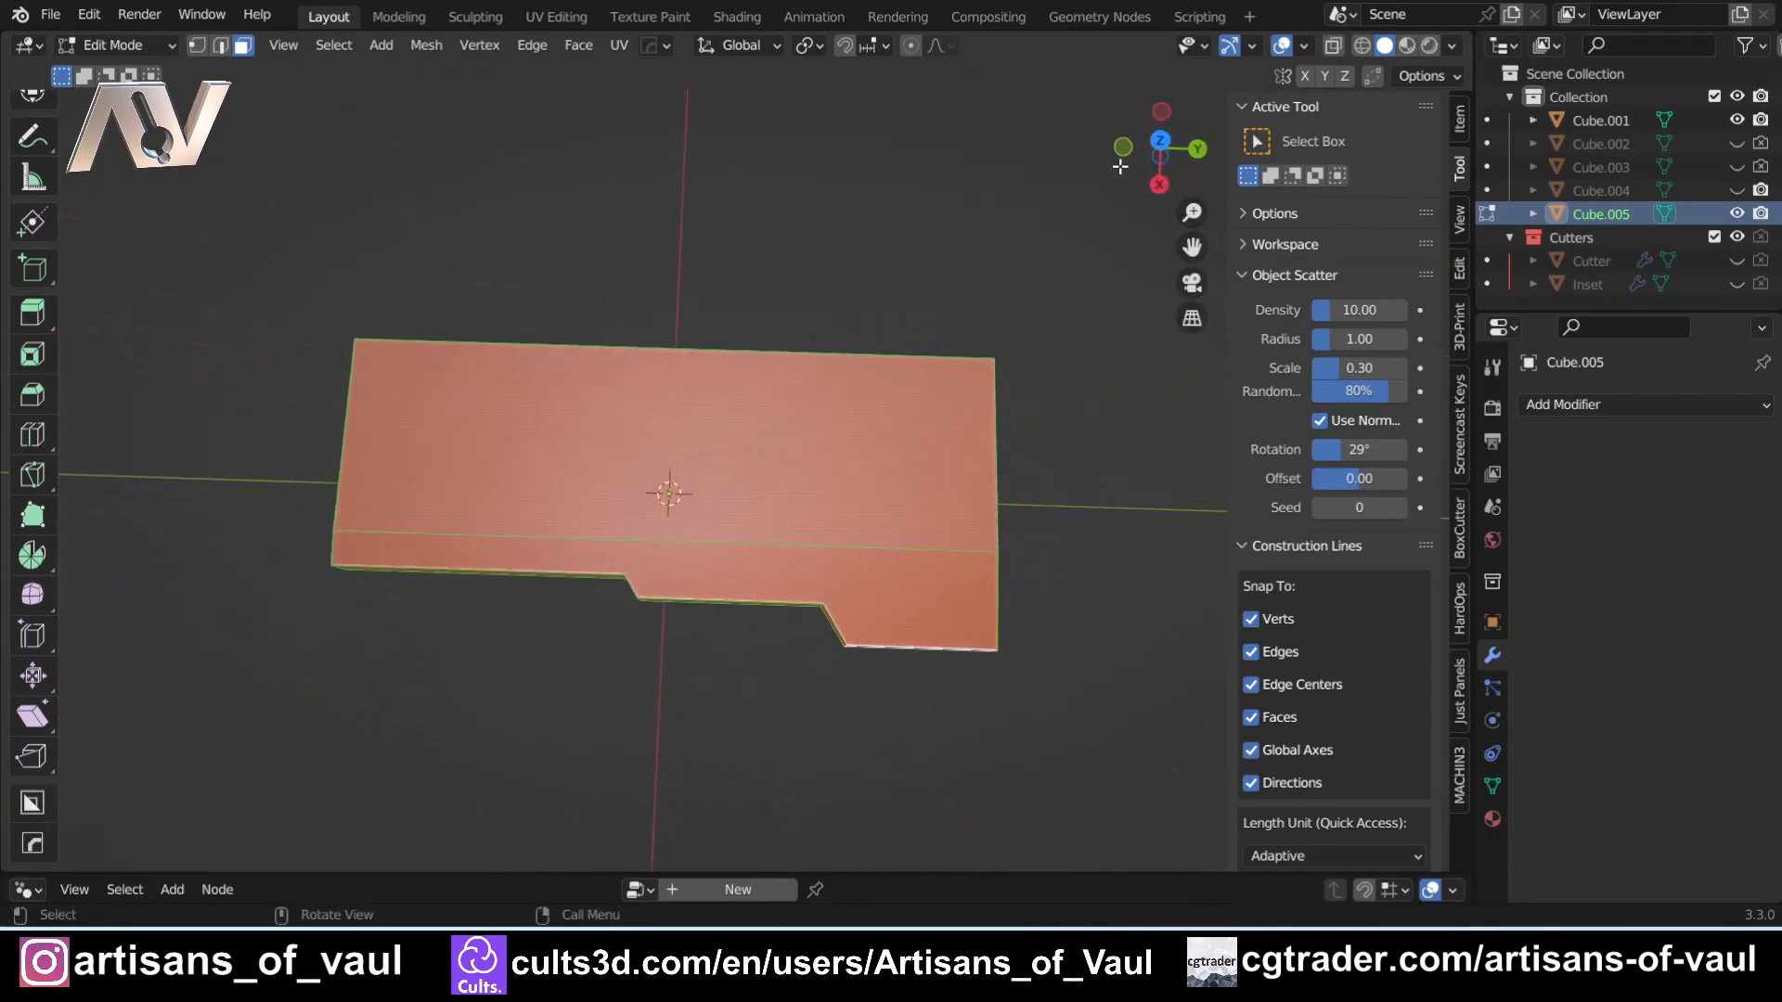
- Try shrinking all faces of the copied notched slab with Shrink/Fatten by about -0.892, using top view and wireframe shading
{"action": "left_click", "coordinate": [1160, 140]}
{"action": "middle_click_drag", "start_coordinate": [841, 460], "coordinate": [707, 390], "text": "shift"}
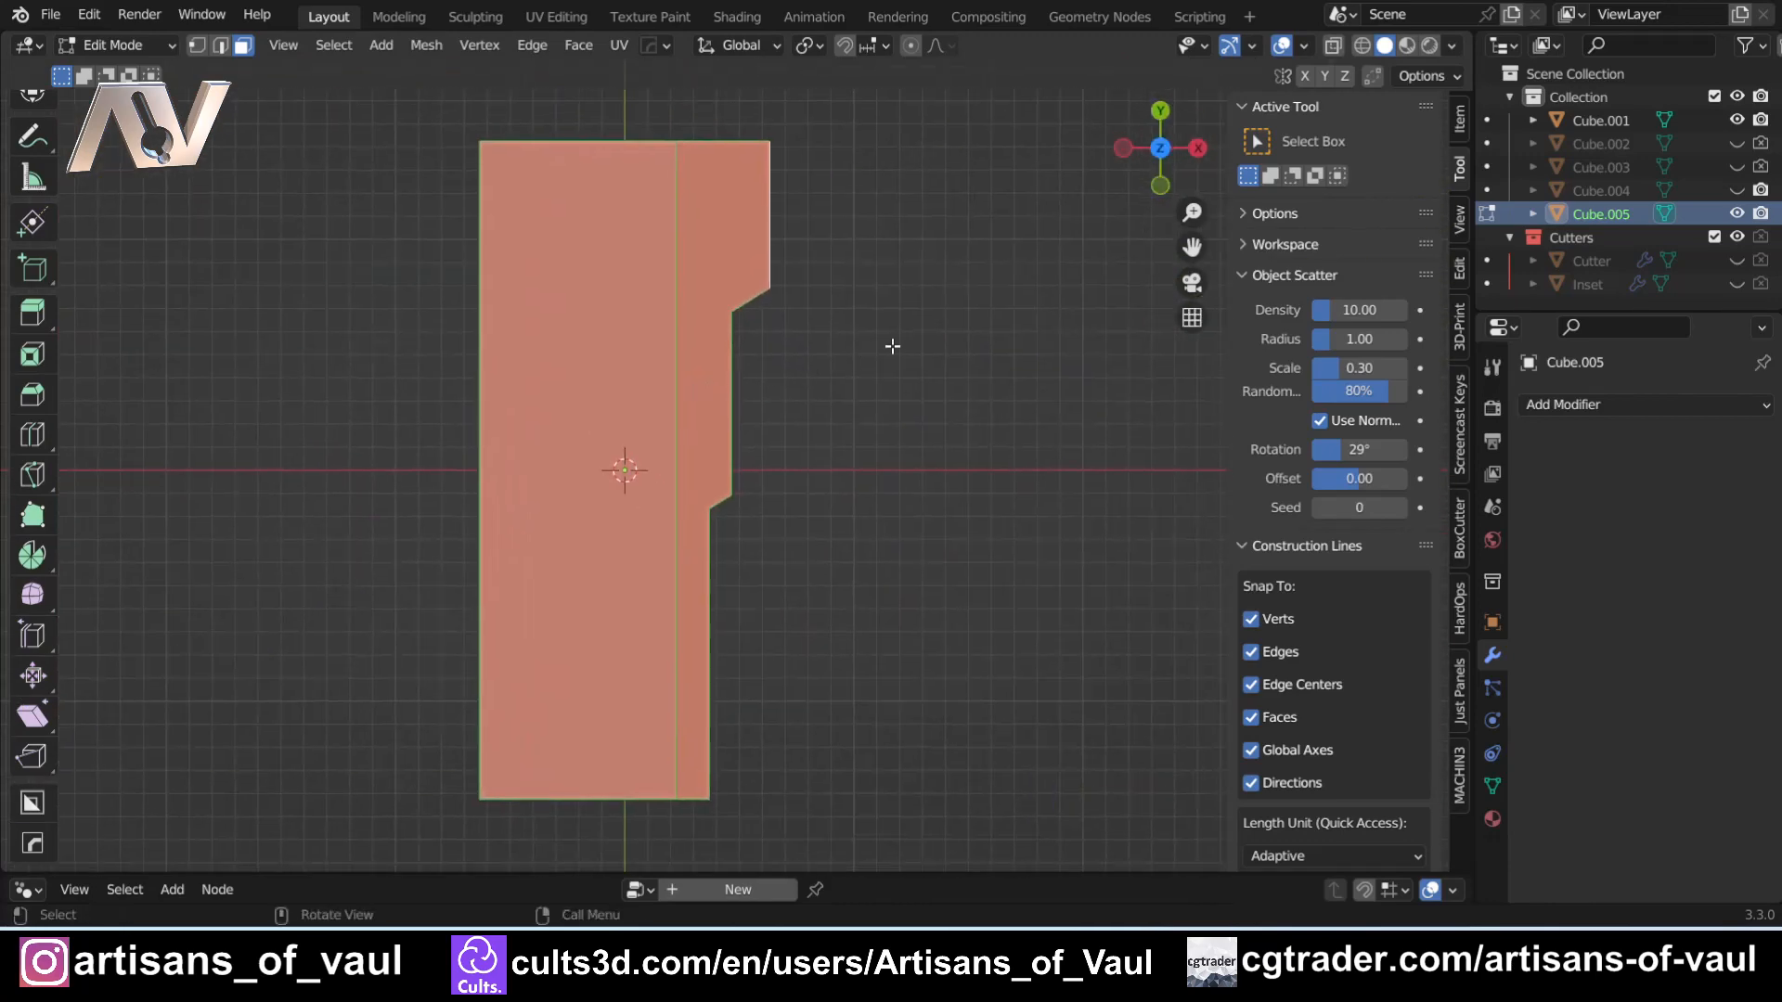
{"action": "key", "text": "shift+z"}
{"action": "middle_click_drag", "start_coordinate": [917, 309], "coordinate": [896, 388], "text": "shift"}
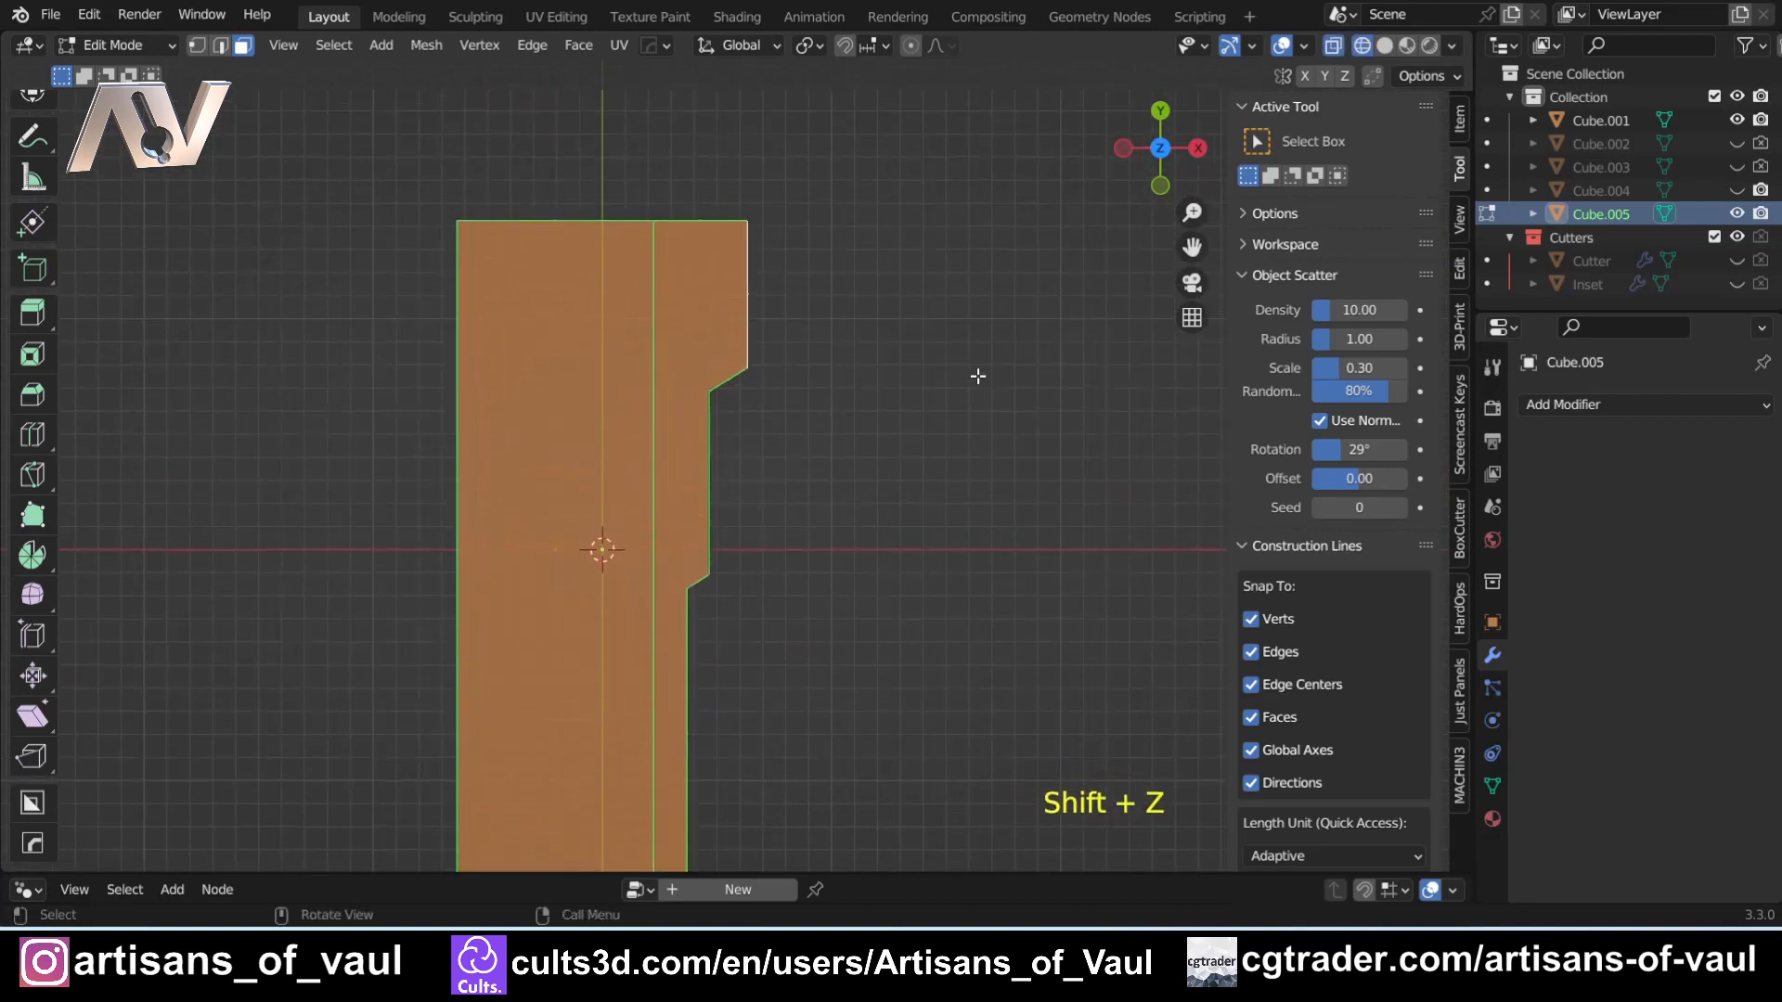
{"action": "key", "text": "alt+s"}
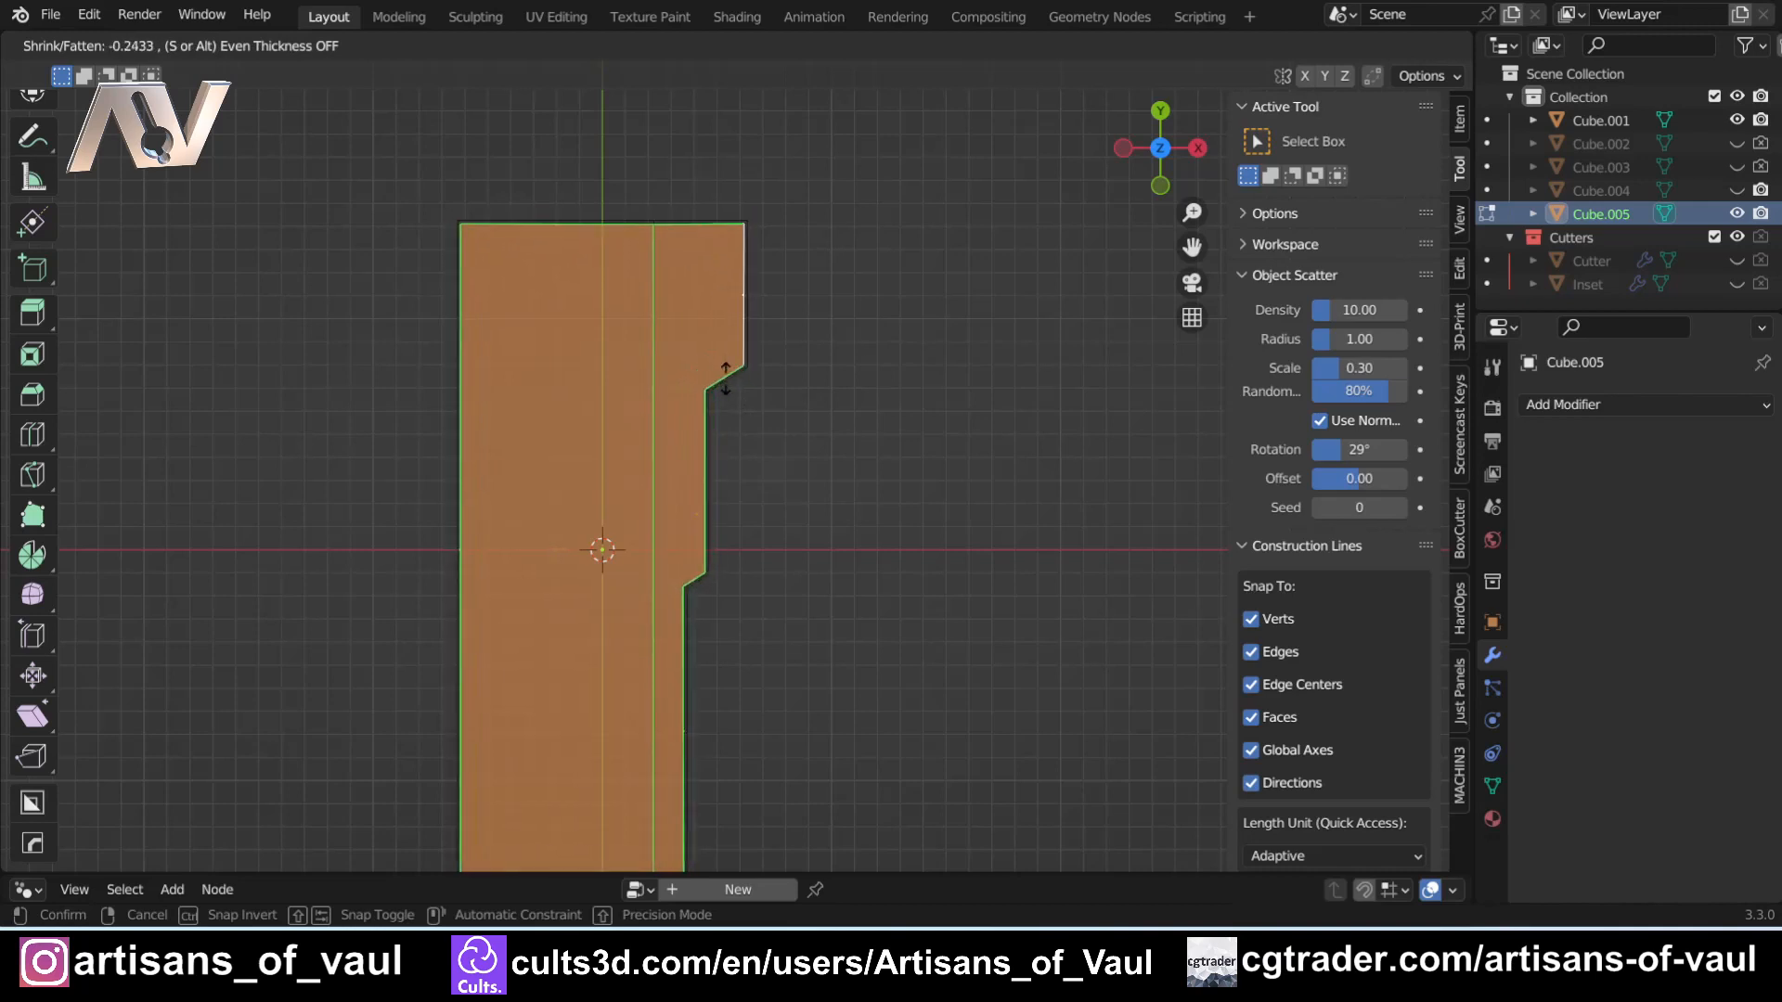
{"action": "left_click", "coordinate": [721, 374]}
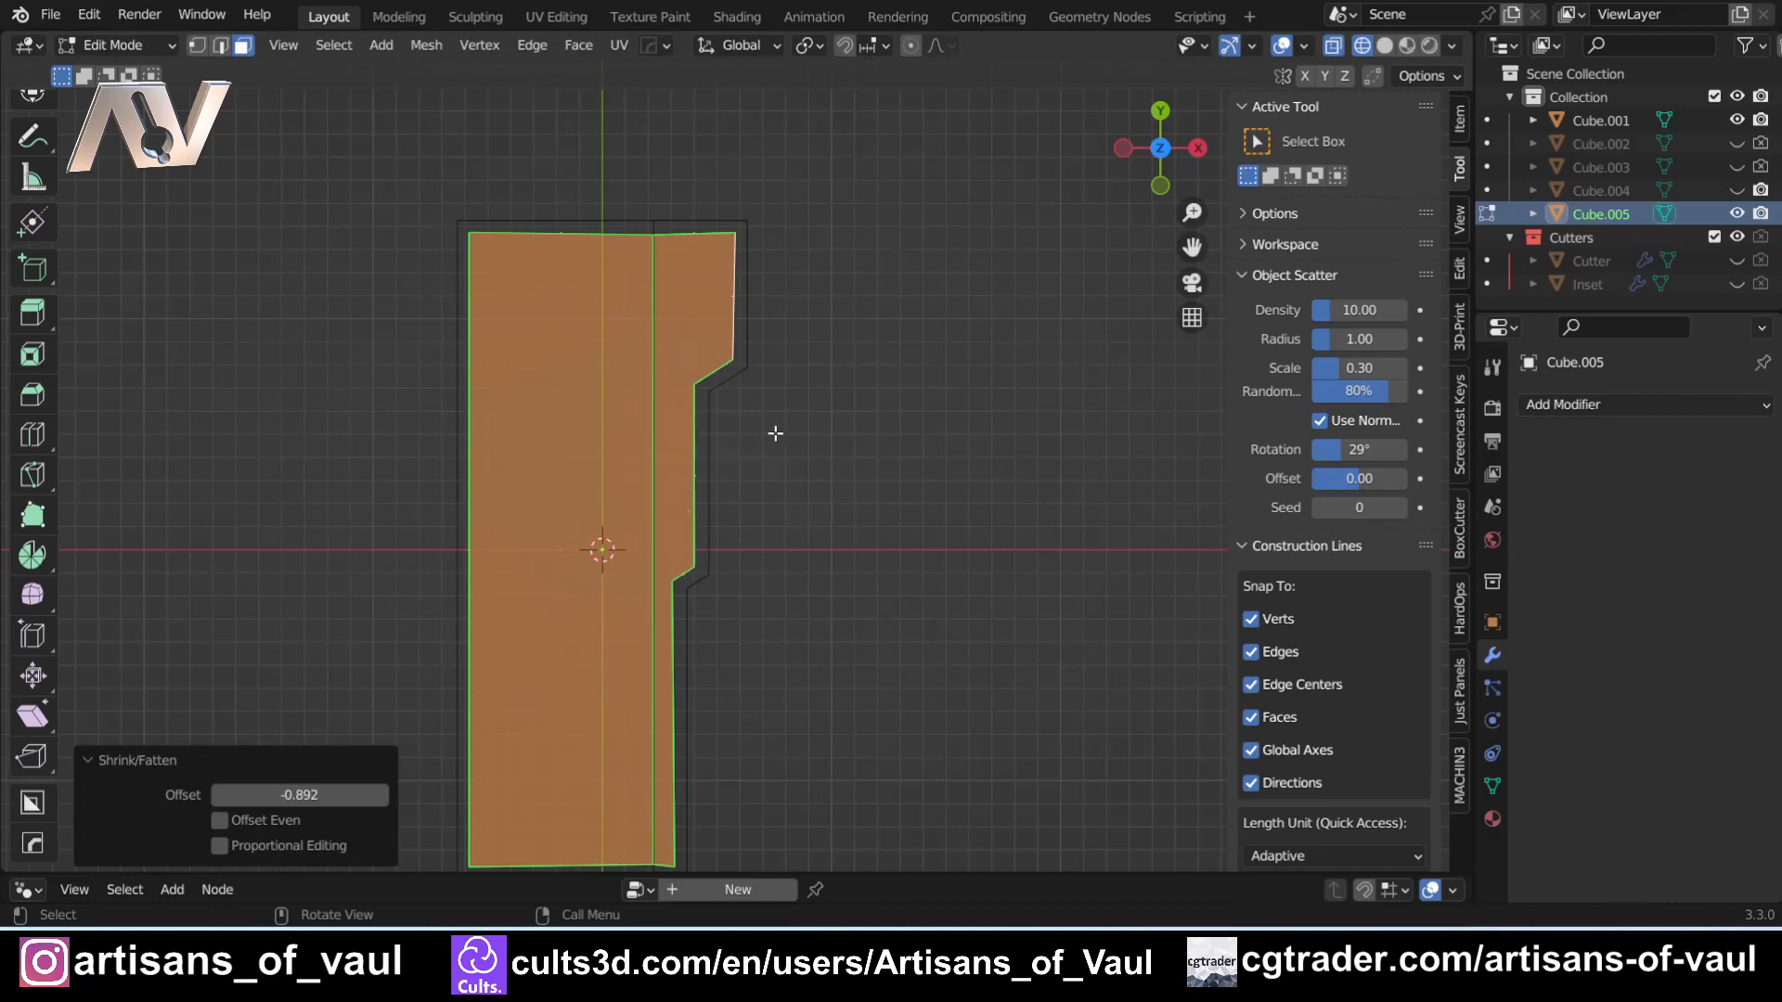
- Examine the gap between the shrunken copy's upper edge and the outer slab's outline
{"action": "scroll", "coordinate": [774, 441], "scroll_direction": "up", "scroll_amount": 1}
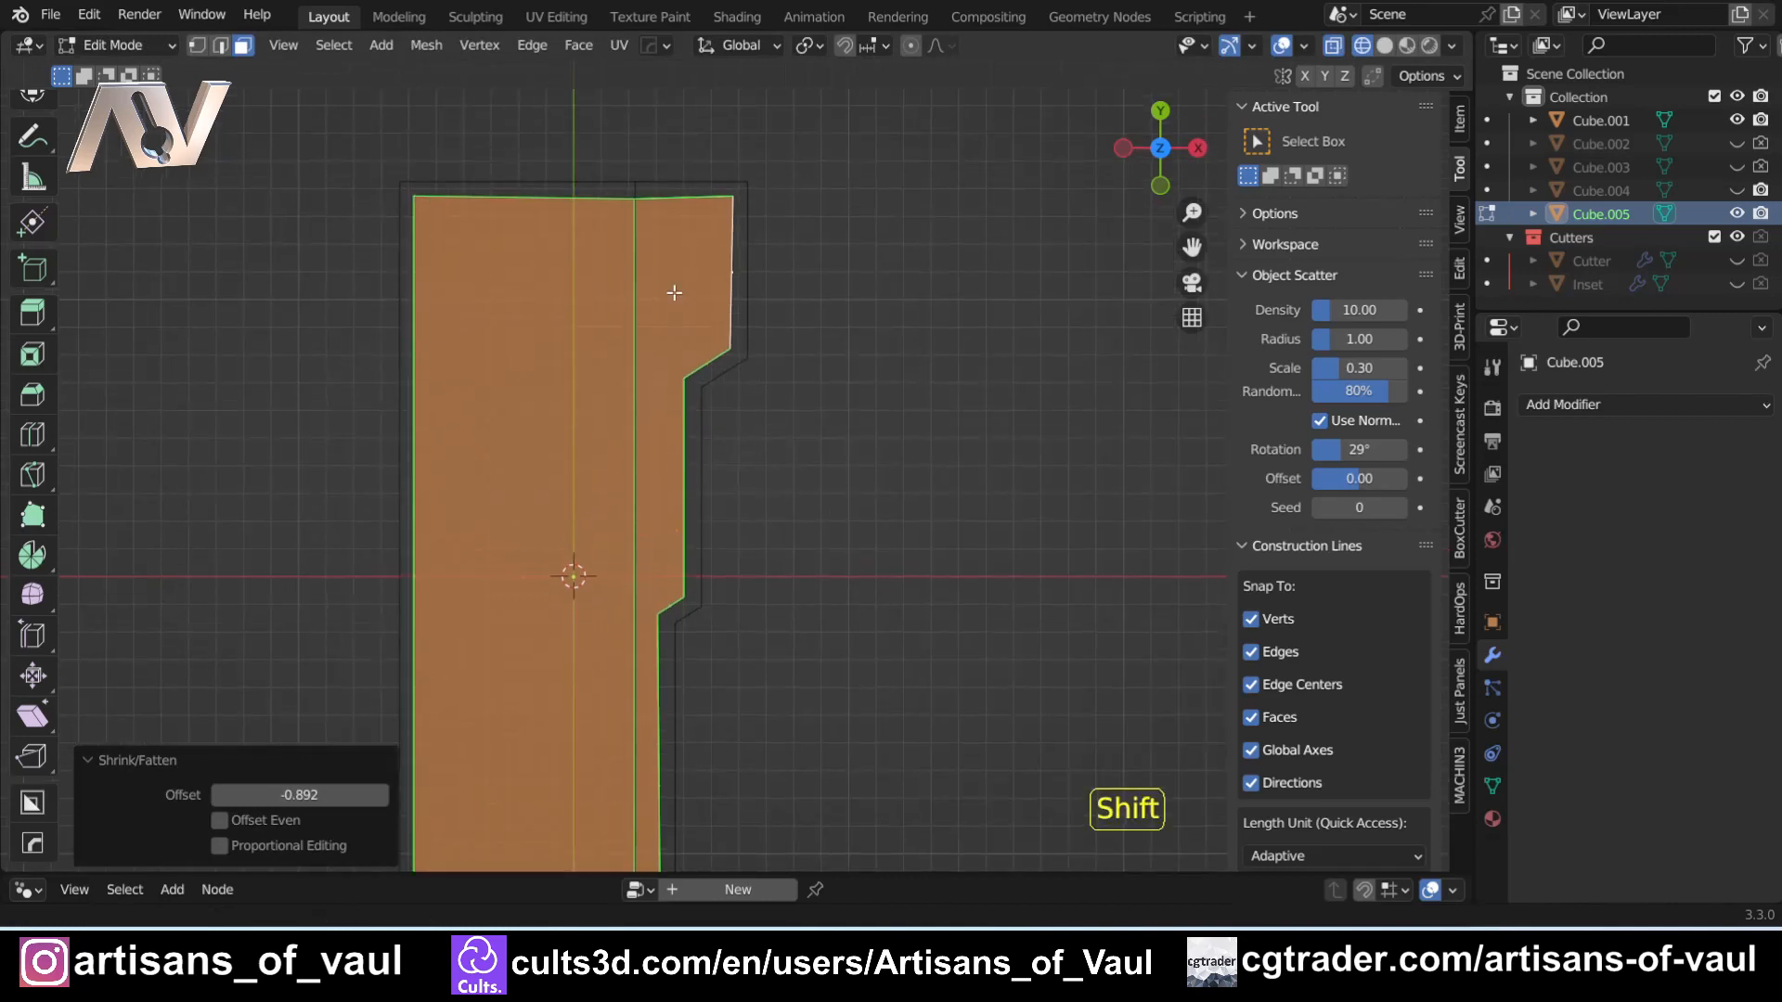
{"action": "middle_click_drag", "start_coordinate": [677, 291], "coordinate": [696, 486], "text": "shift"}
{"action": "scroll", "coordinate": [677, 366], "scroll_direction": "up", "scroll_amount": 3}
{"action": "middle_click_drag", "start_coordinate": [719, 415], "coordinate": [749, 423], "text": "shift"}
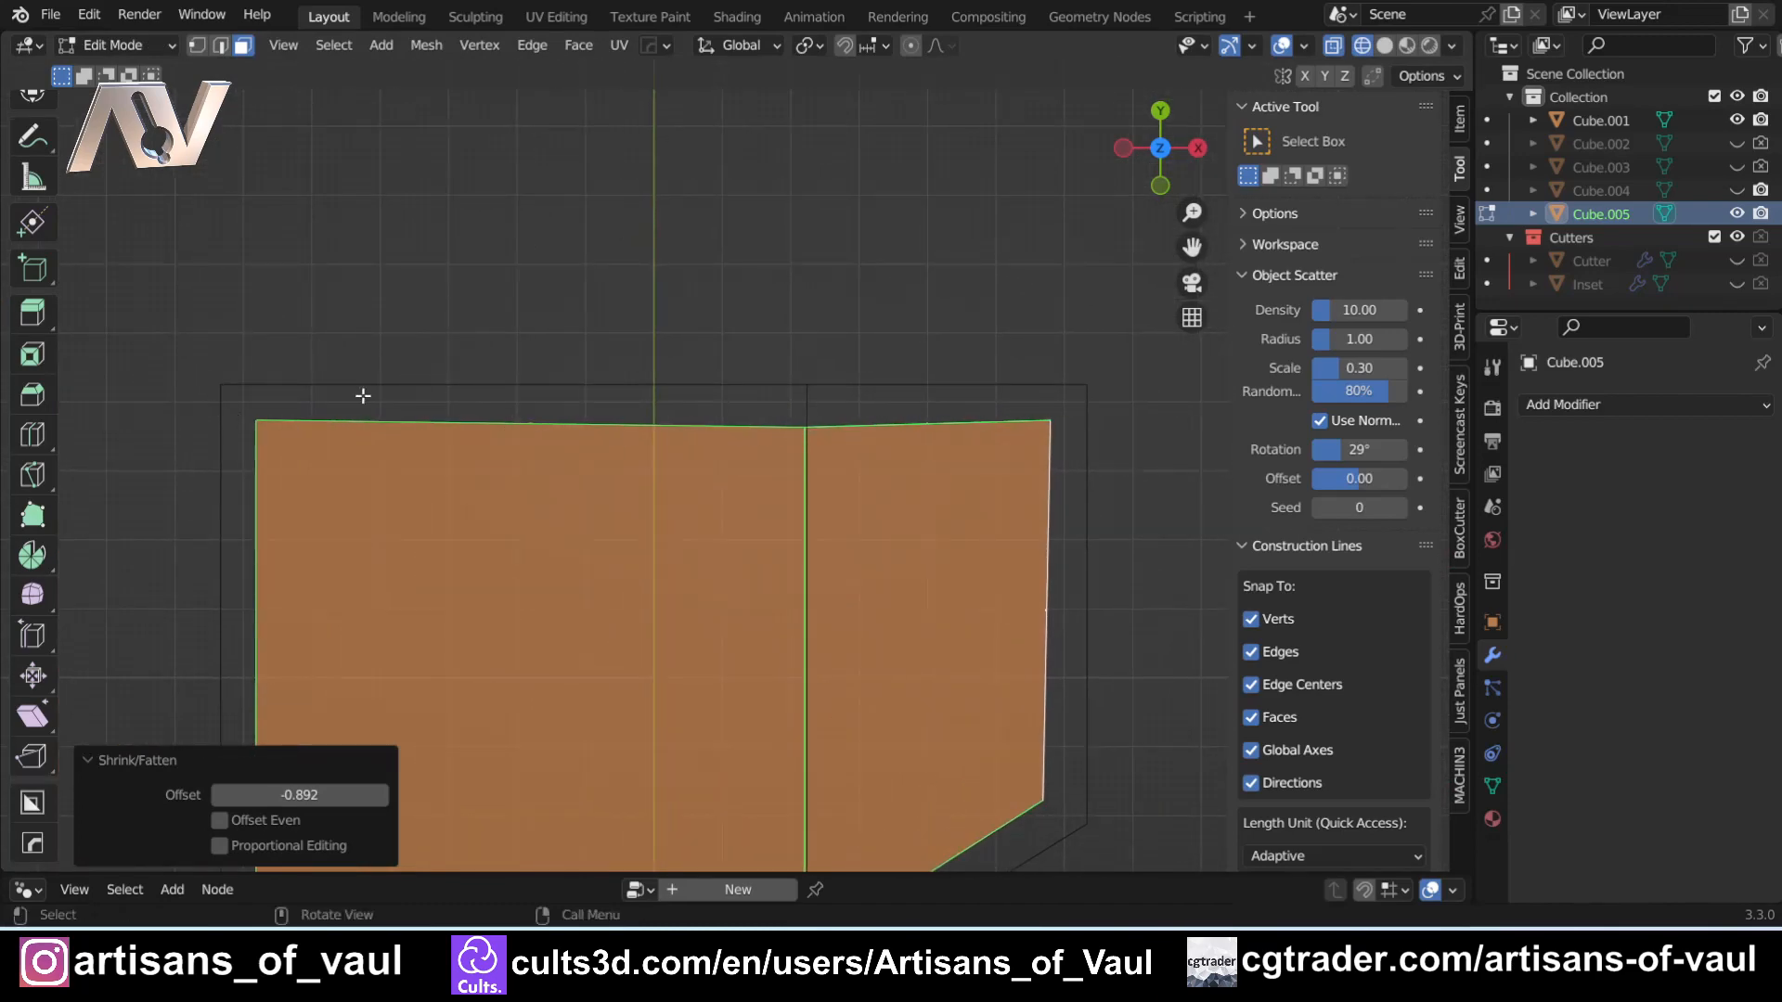
{"action": "scroll", "coordinate": [320, 390], "scroll_direction": "down", "scroll_amount": 5}
{"action": "mouse_move", "coordinate": [776, 577]}
{"action": "middle_mouse_down", "text": "shift"}
{"action": "mouse_move", "coordinate": [617, 382]}
{"action": "mouse_move", "coordinate": [588, 493]}
{"action": "middle_mouse_up", "text": "shift"}
- Select the vertices along the copy's upper edge and flatten them with a Y scale of 0
{"action": "scroll", "coordinate": [586, 493], "scroll_direction": "up", "scroll_amount": 2}
{"action": "key", "text": "Tab"}
{"action": "left_click", "coordinate": [449, 491]}
{"action": "key", "text": "shift+z"}
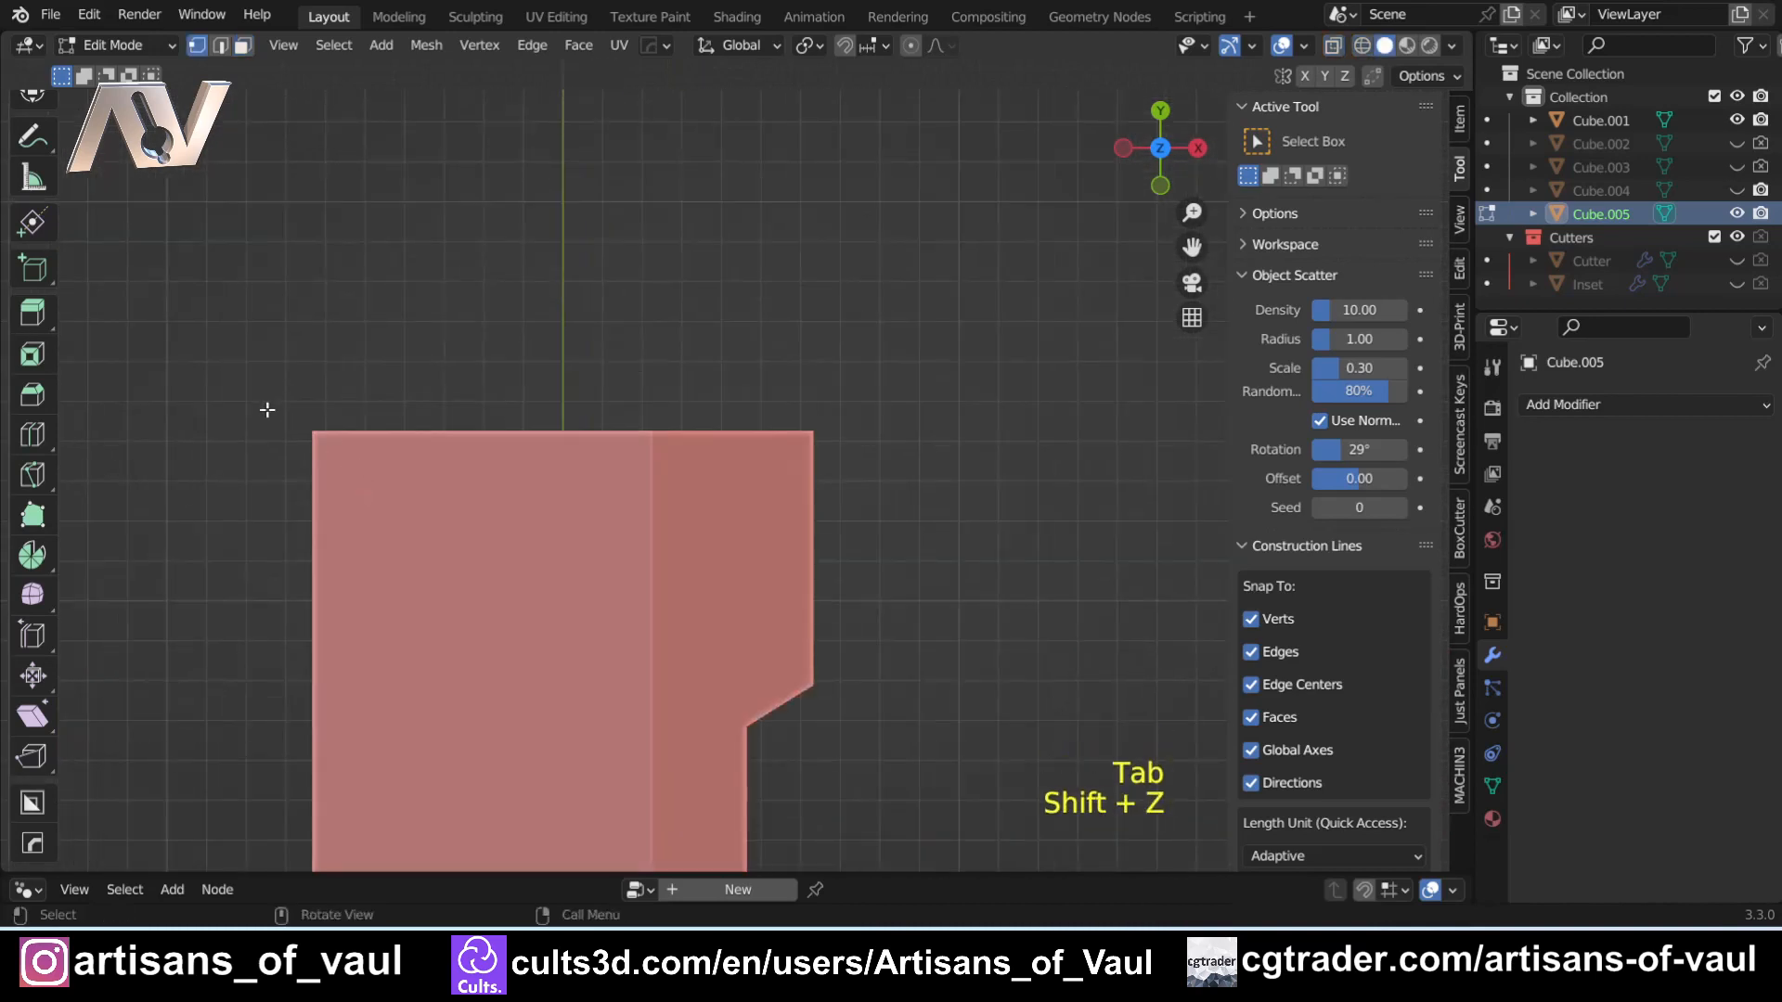
{"action": "key", "text": "shift+z"}
{"action": "left_click_drag", "start_coordinate": [215, 371], "coordinate": [911, 525]}
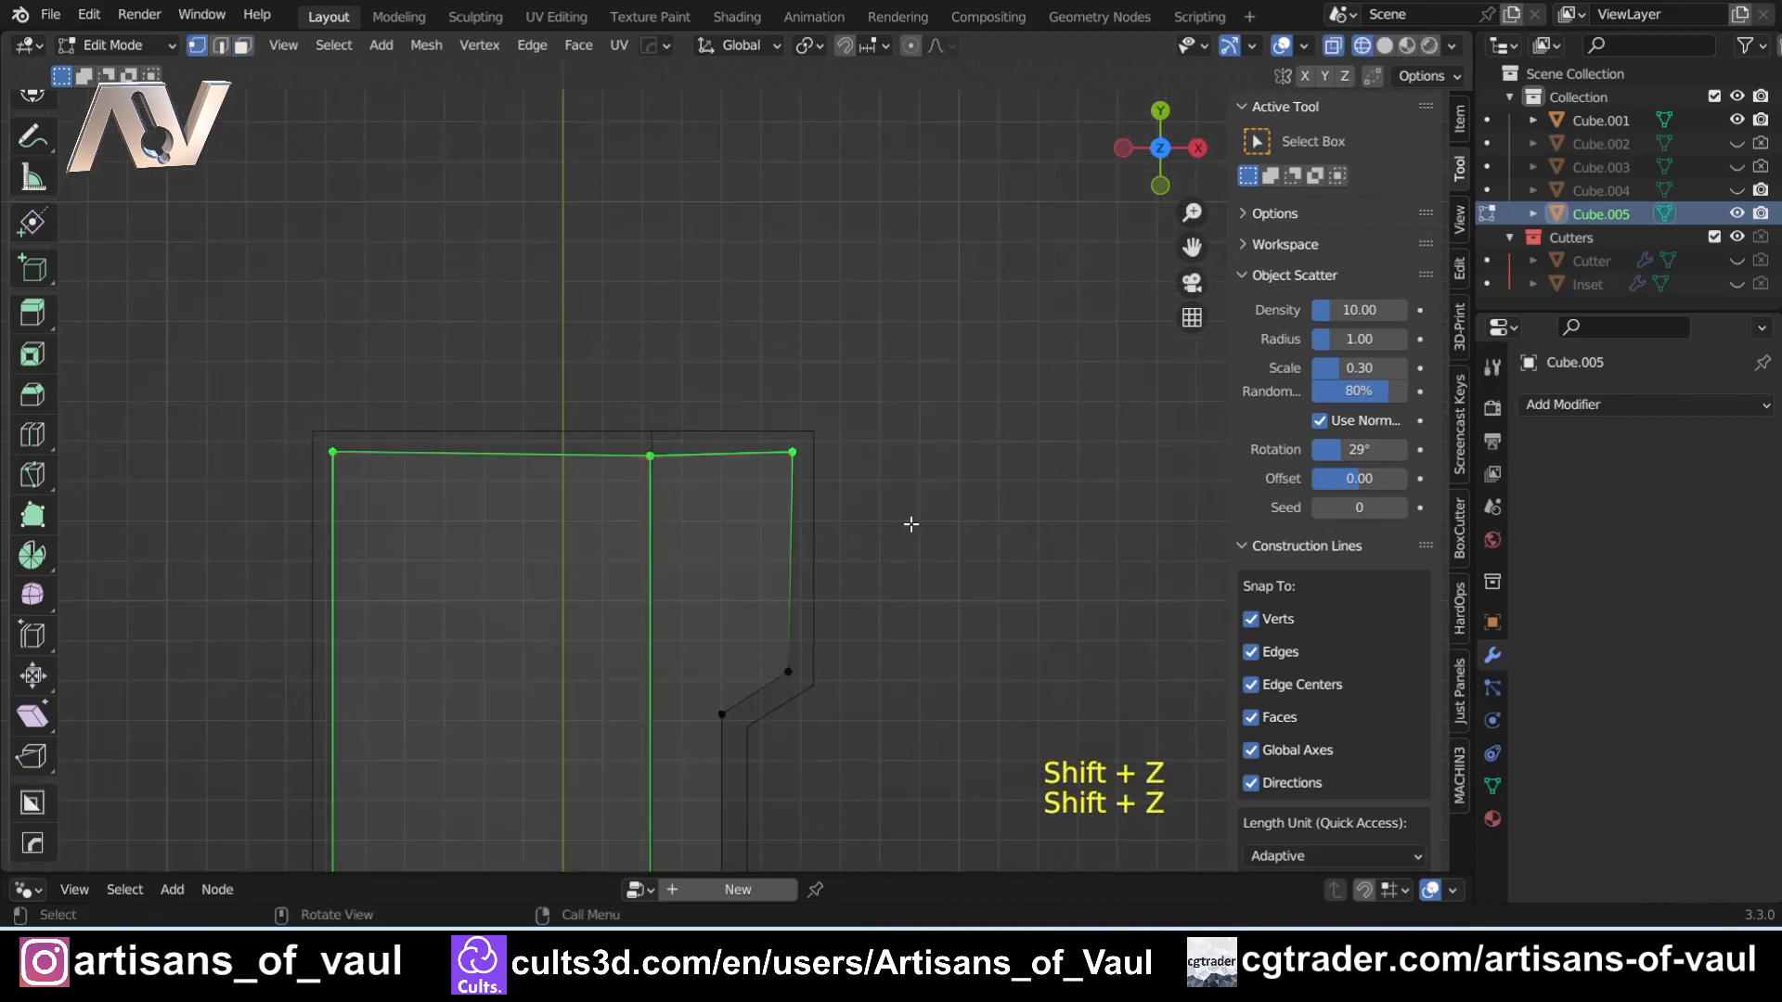
{"action": "key", "text": "s"}
{"action": "key", "text": "y"}
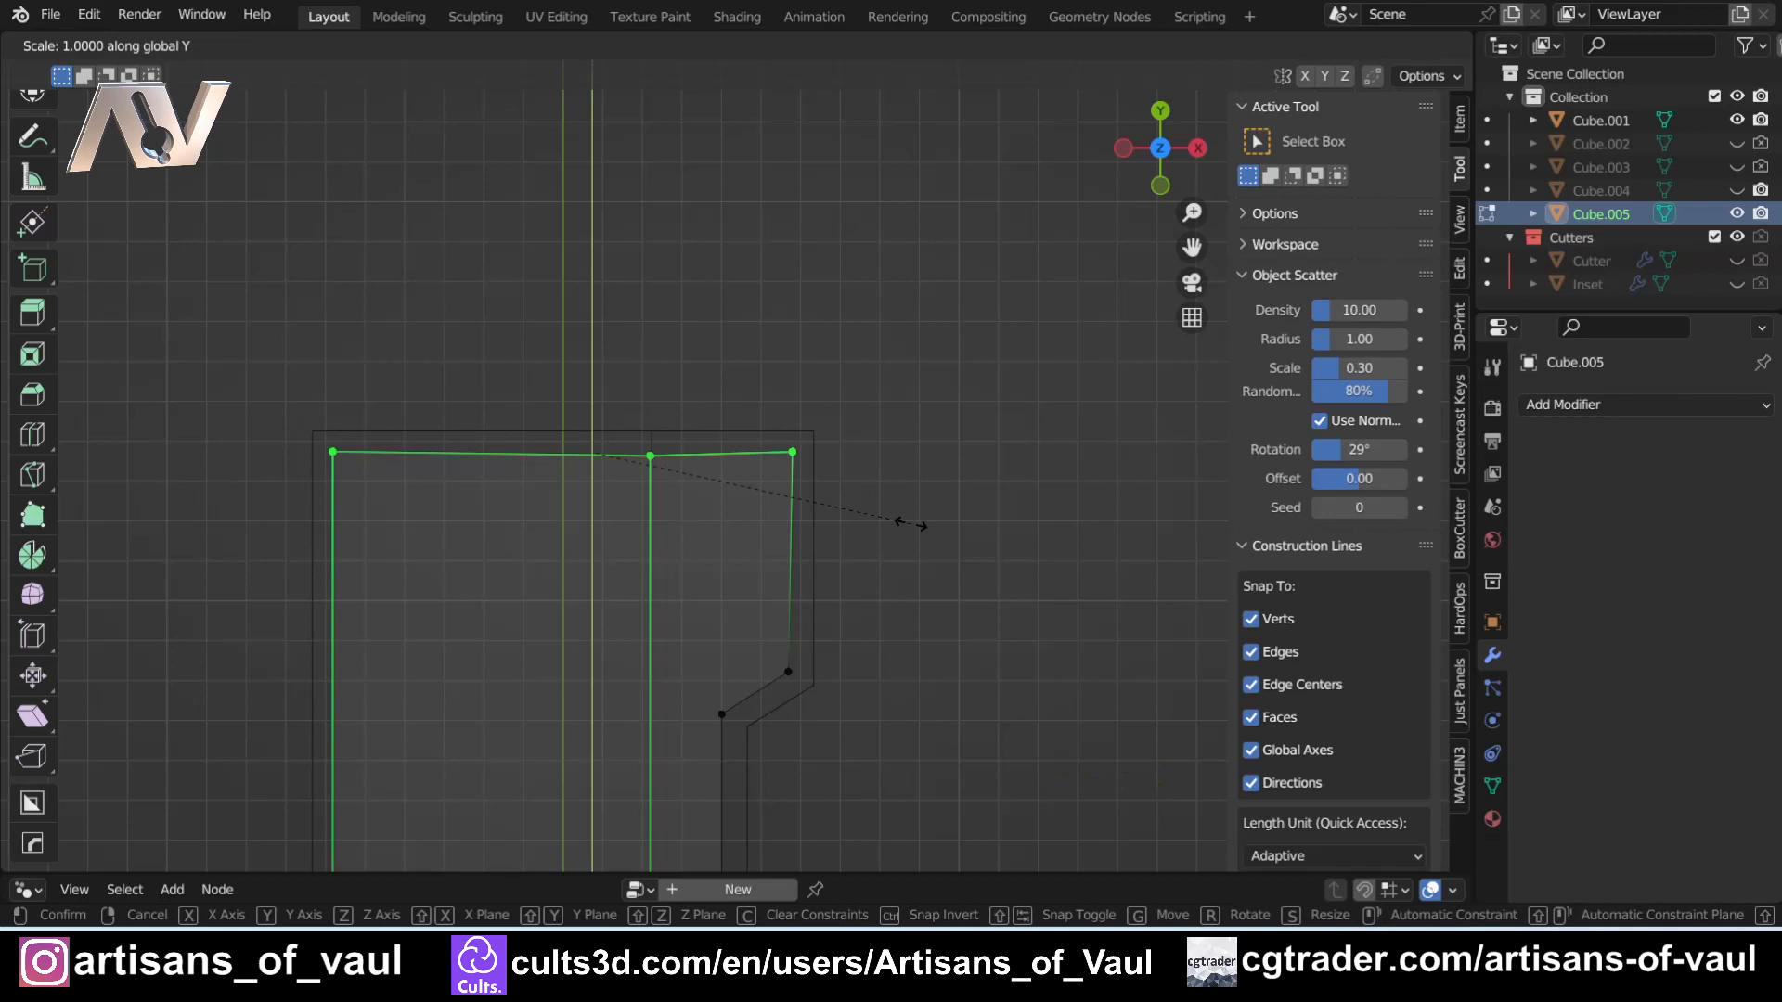
{"action": "key", "text": "0"}
{"action": "key", "text": "Return"}
- Compare the copy's flattened outline with the slab, and undo the flattening and the Shrink/Fatten offset
{"action": "key", "text": "shift+c"}
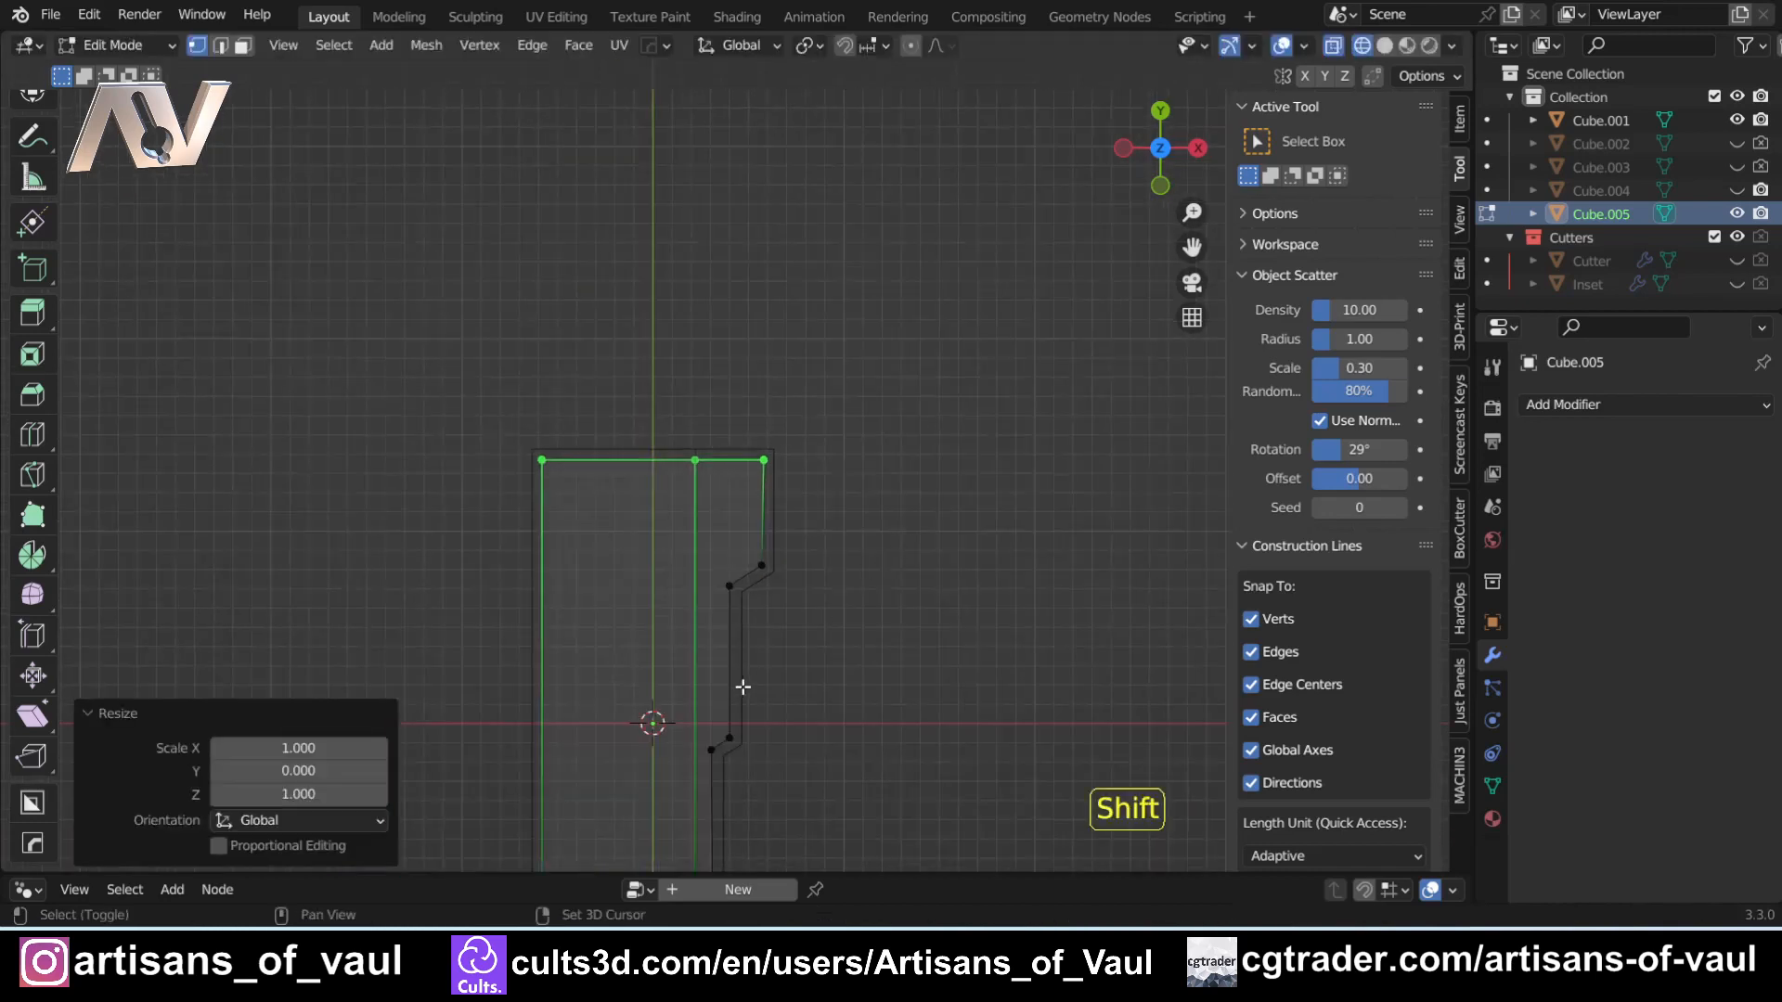
{"action": "middle_click_drag", "start_coordinate": [581, 744], "coordinate": [577, 678], "text": "shift"}
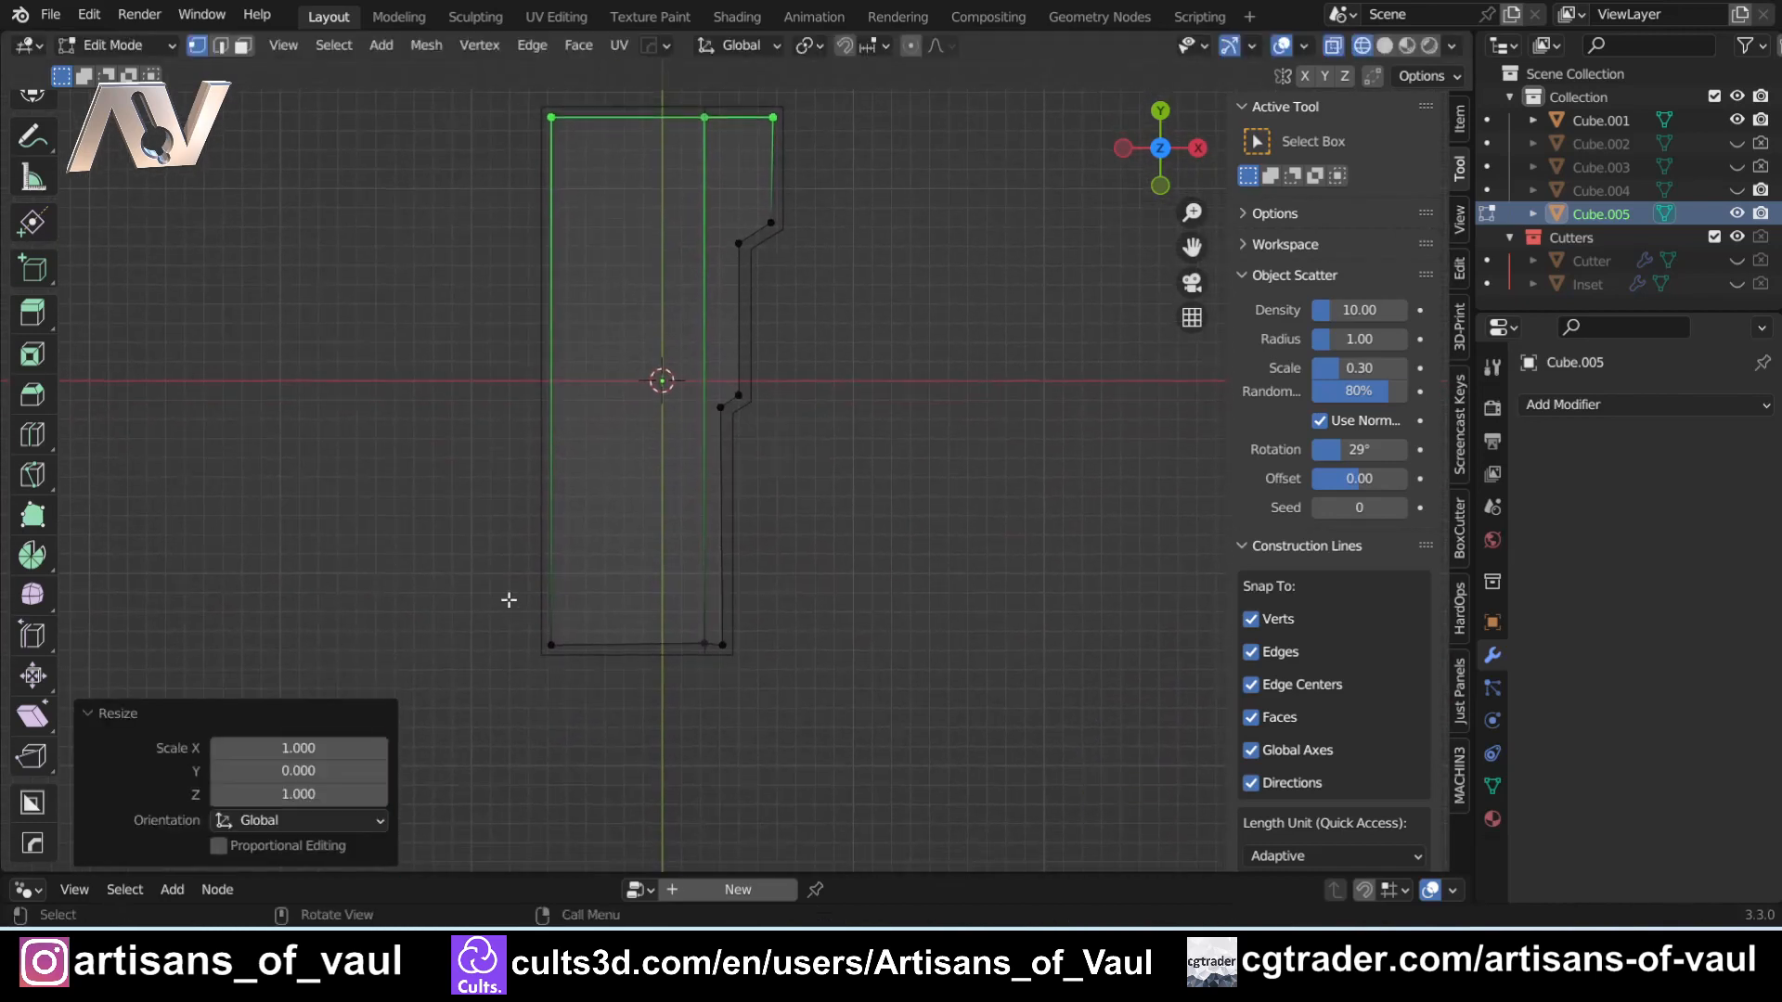
{"action": "middle_click_drag", "start_coordinate": [790, 395], "coordinate": [743, 616], "text": "shift"}
{"action": "scroll", "coordinate": [744, 604], "scroll_direction": "up", "scroll_amount": 3}
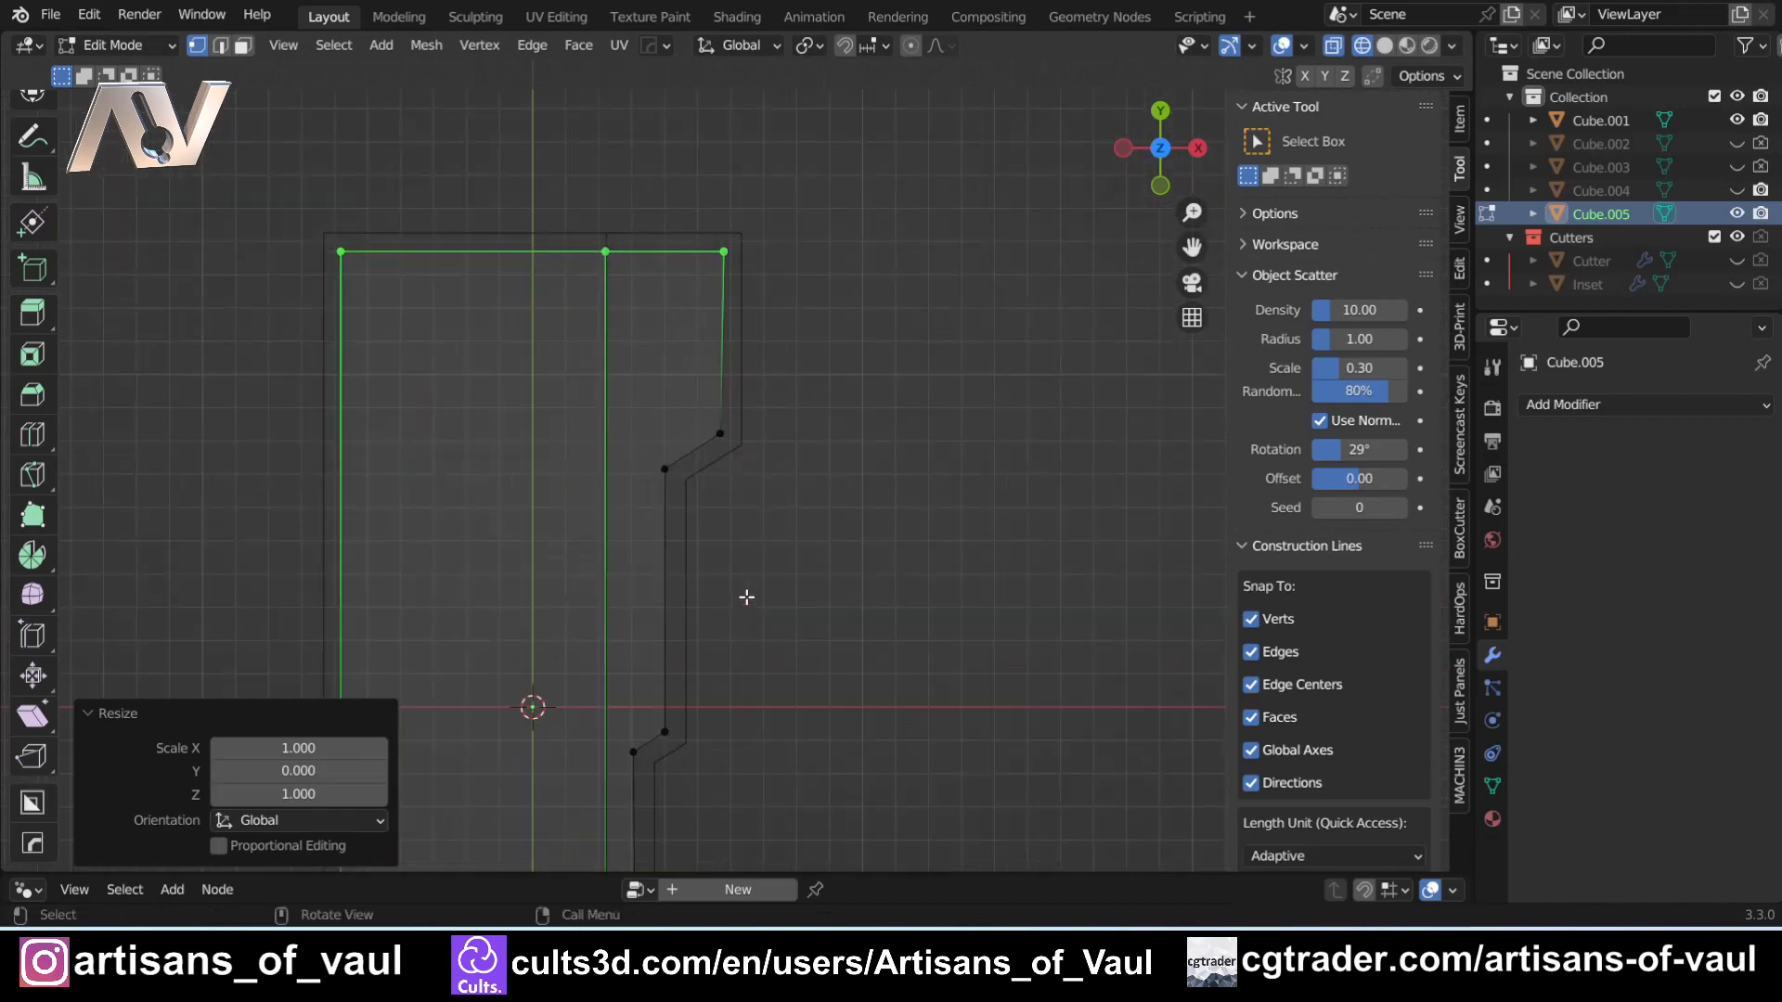
{"action": "key", "text": "ctrl+shift+z"}
{"action": "key", "text": "Tab"}
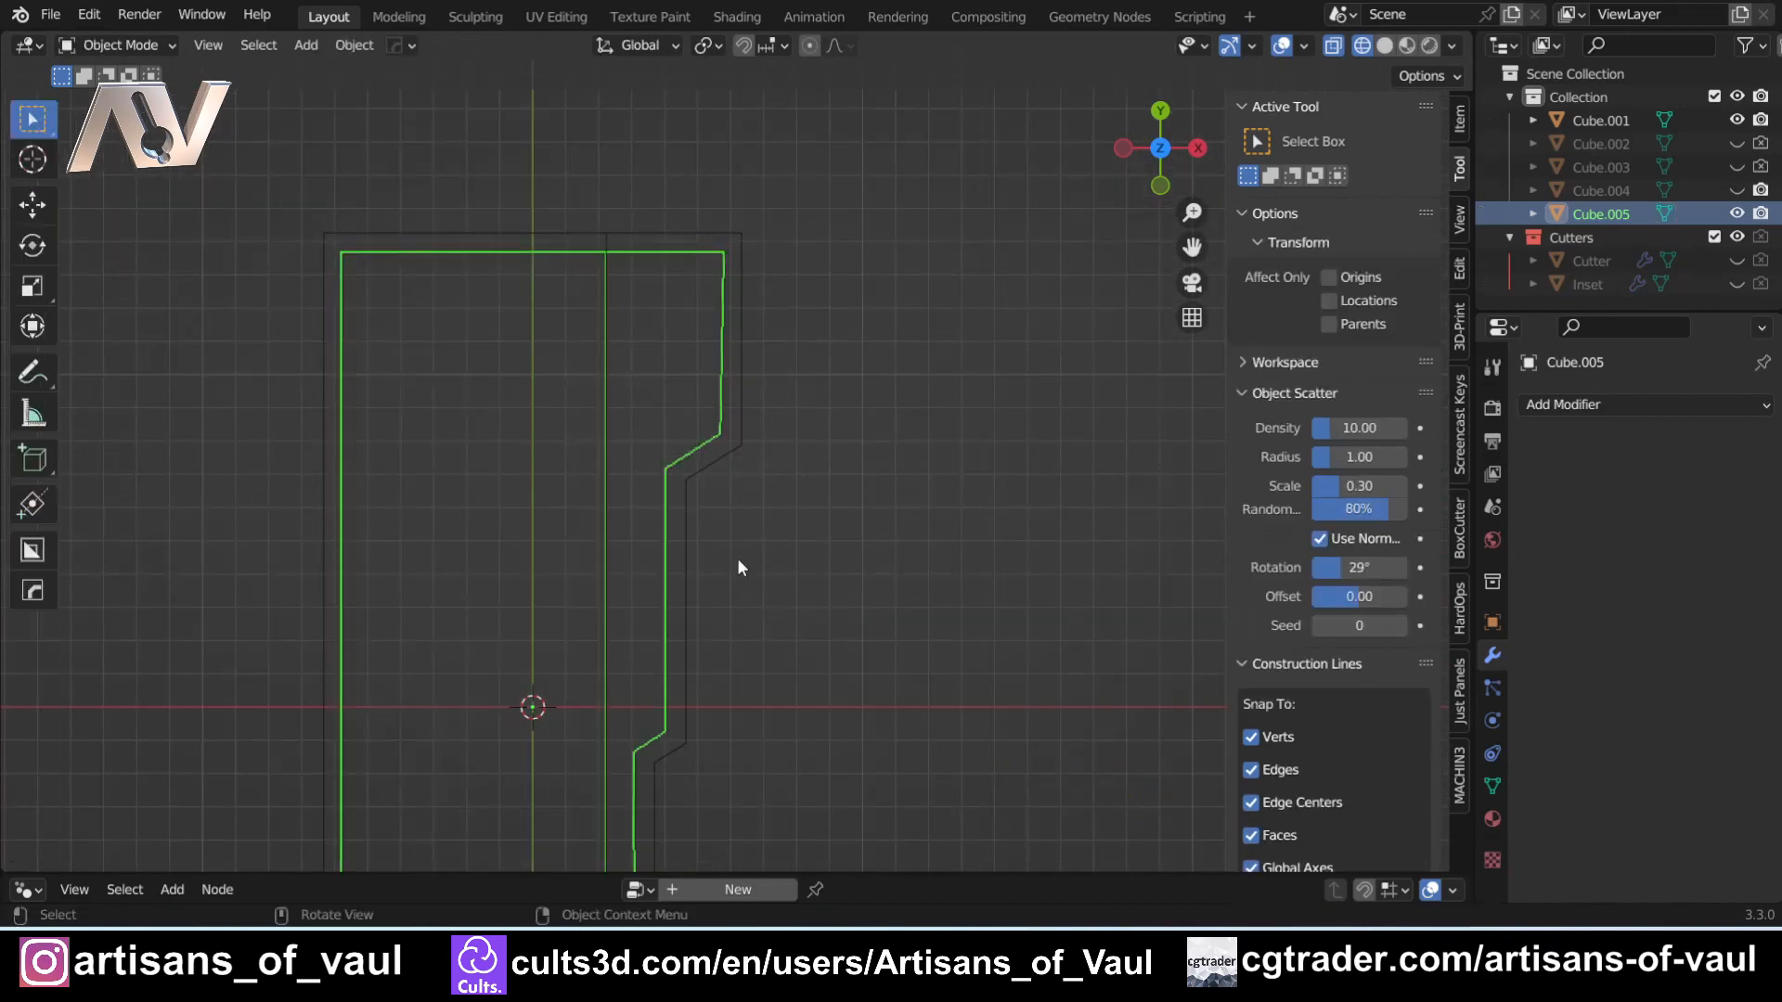
{"action": "key", "text": "ctrl+z"}
{"action": "key", "text": "ctrl+z"}
{"action": "key", "text": "ctrl+z"}
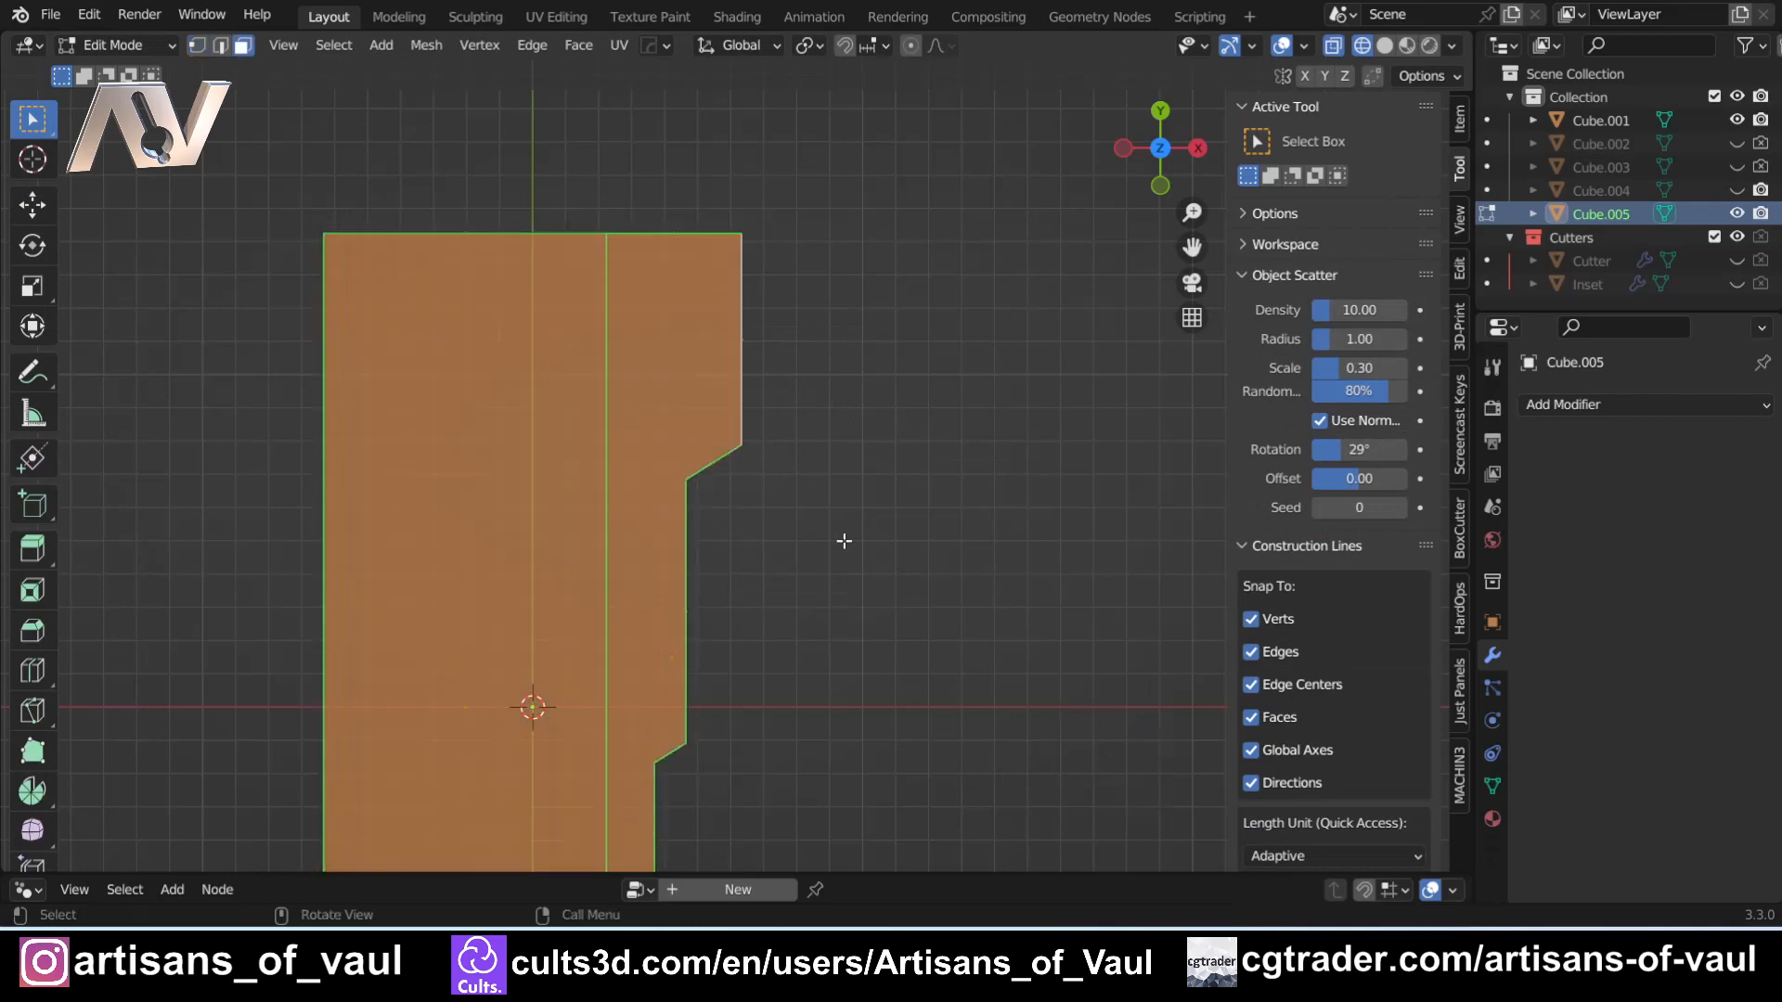
- Shrink all faces of the copied slab with Shrink/Fatten at an offset of -0.8
{"action": "key", "text": "alt+s"}
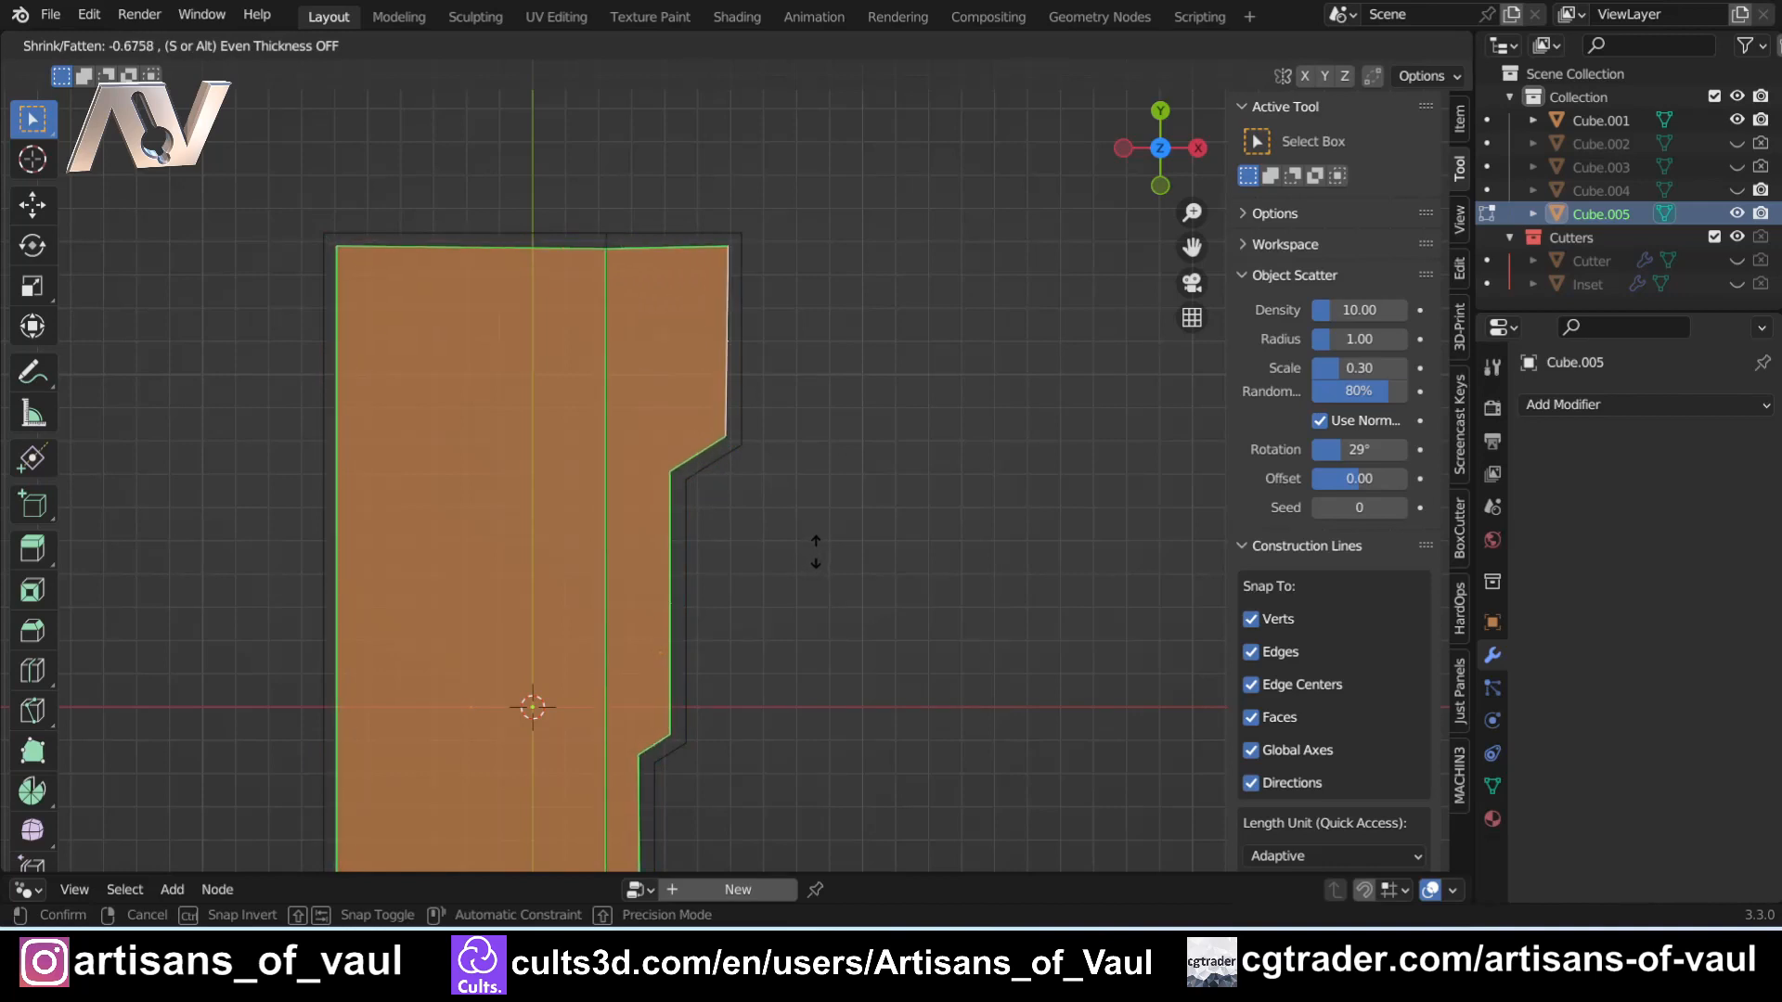
{"action": "type", "text": "-0.8"}
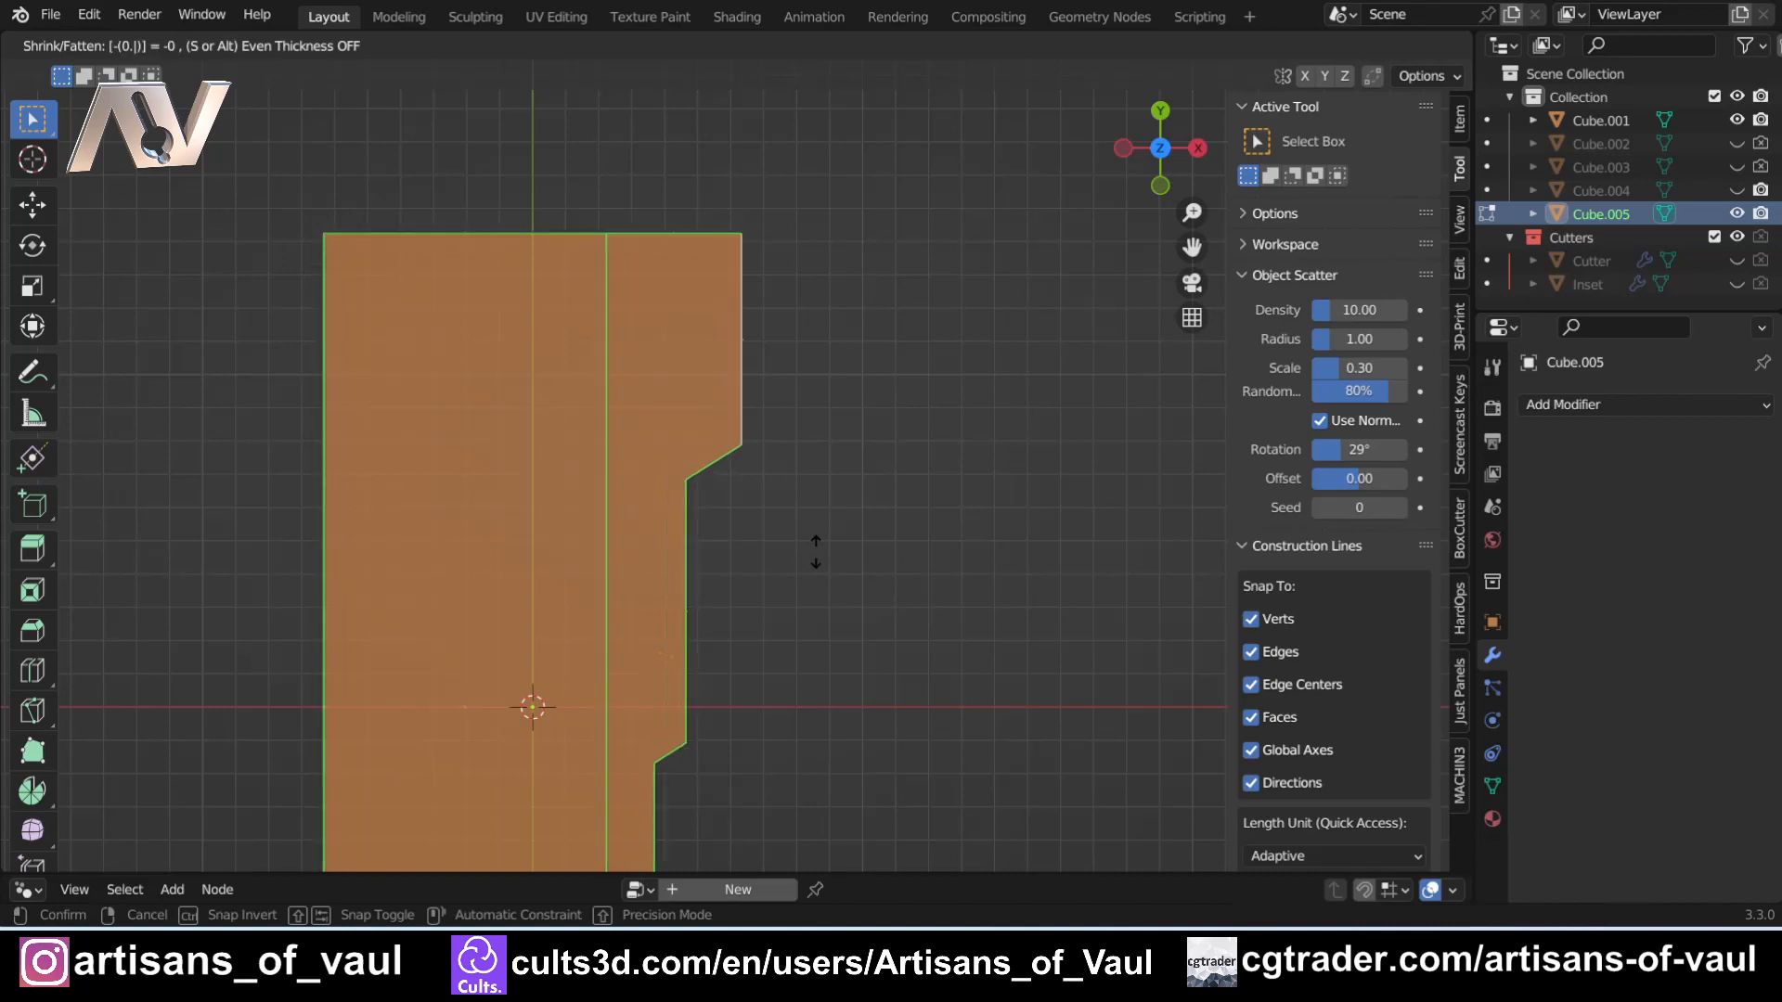
{"action": "key", "text": "Return"}
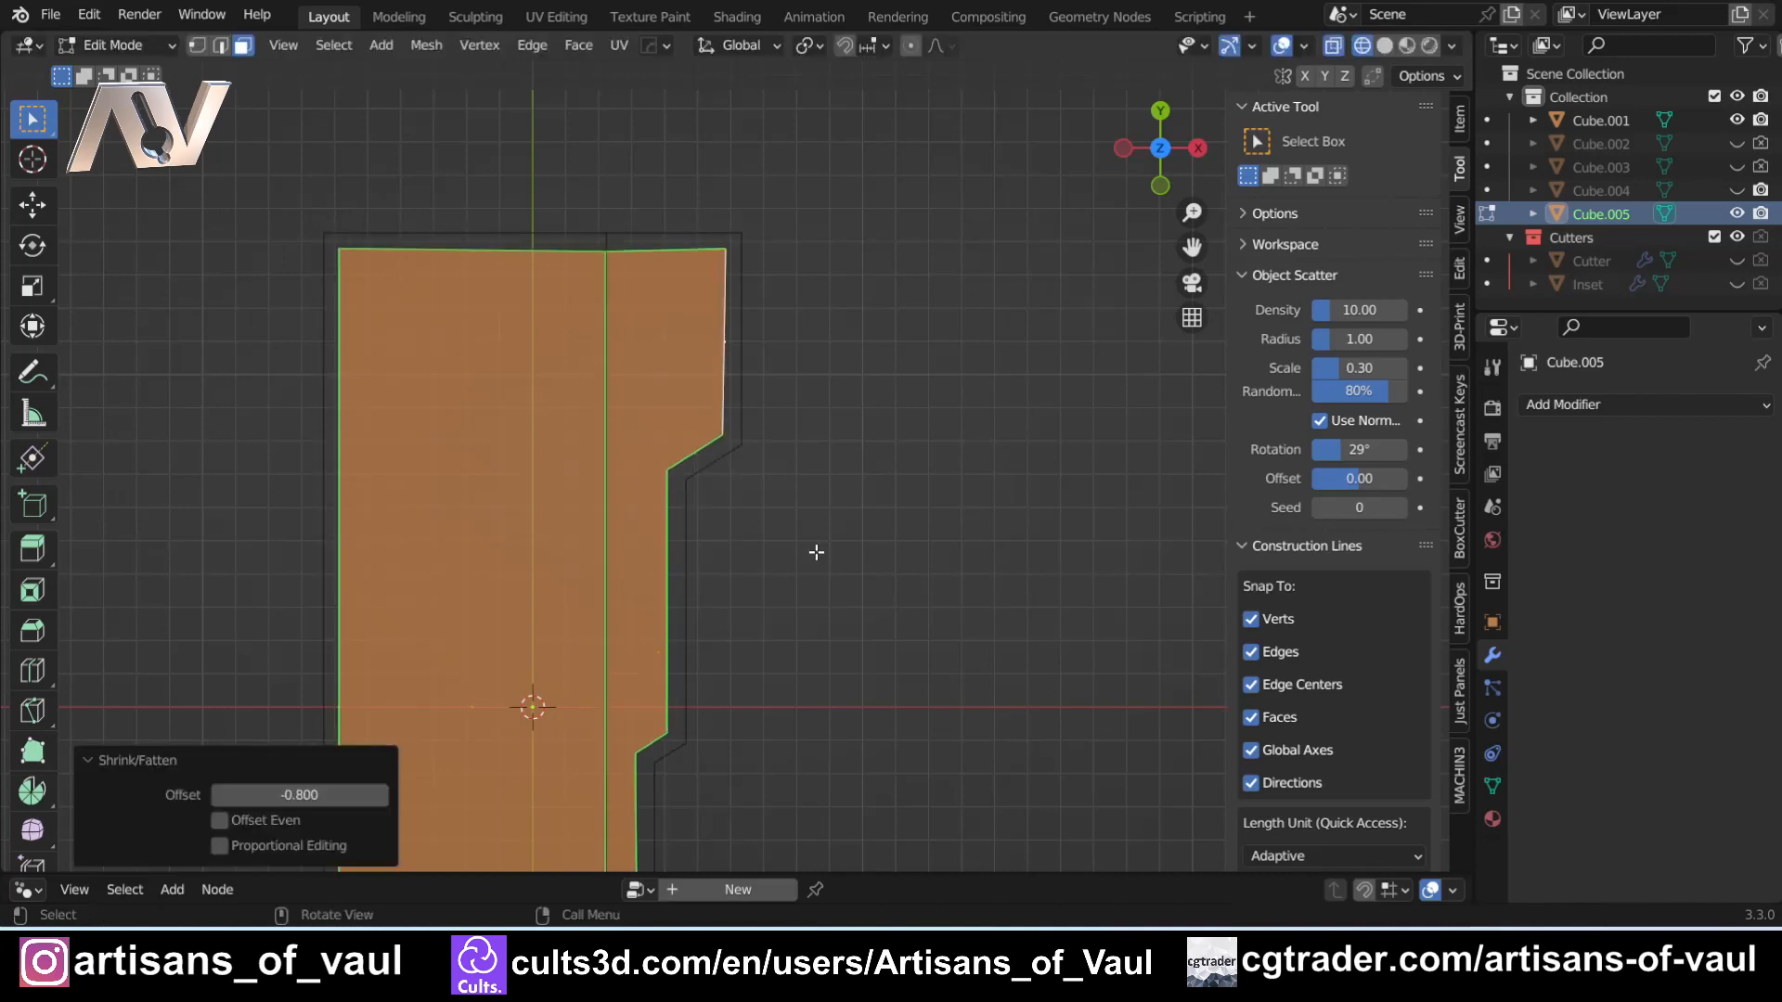
- Examine the border between the shrunken copy and the outer slab along the lower edge, notches and upper edge
{"action": "scroll", "coordinate": [378, 323], "scroll_direction": "down", "scroll_amount": 3}
{"action": "middle_click_drag", "start_coordinate": [564, 493], "coordinate": [517, 326], "text": "shift"}
{"action": "scroll", "coordinate": [627, 499], "scroll_direction": "up", "scroll_amount": 2}
{"action": "middle_click_drag", "start_coordinate": [627, 499], "coordinate": [742, 451], "text": "shift"}
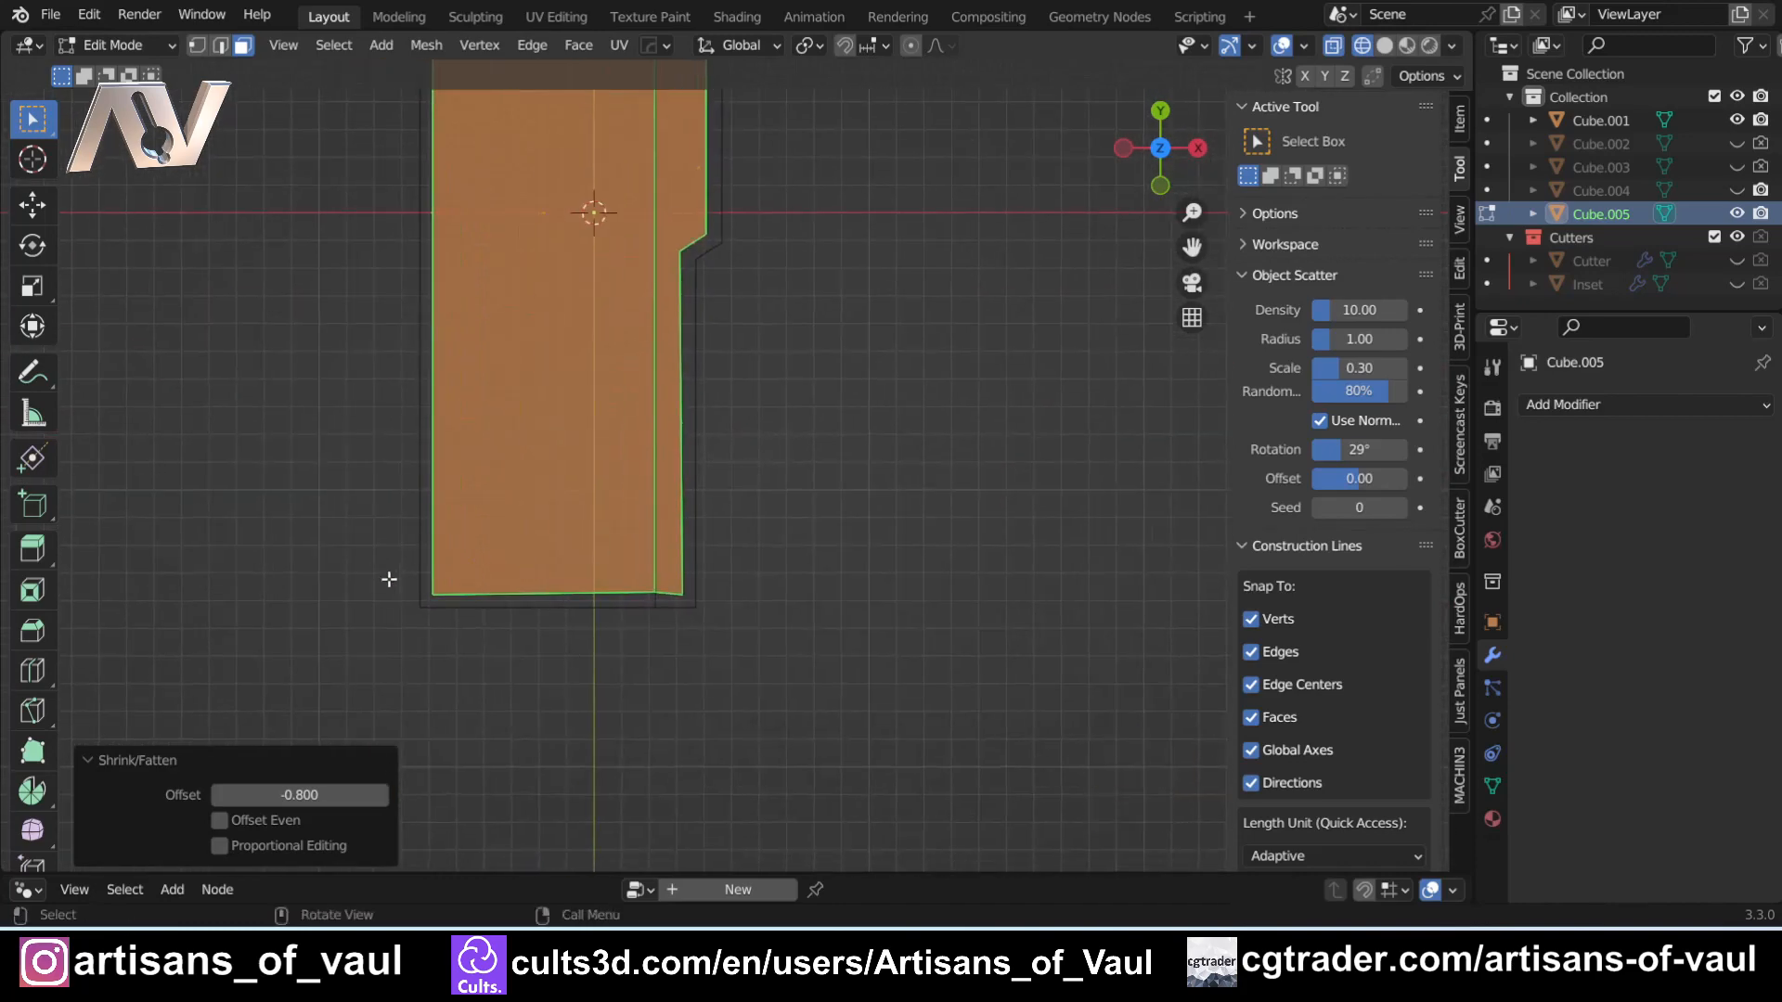
{"action": "middle_click_drag", "start_coordinate": [609, 394], "coordinate": [633, 627], "text": "shift"}
{"action": "scroll", "coordinate": [633, 627], "scroll_direction": "up", "scroll_amount": 1}
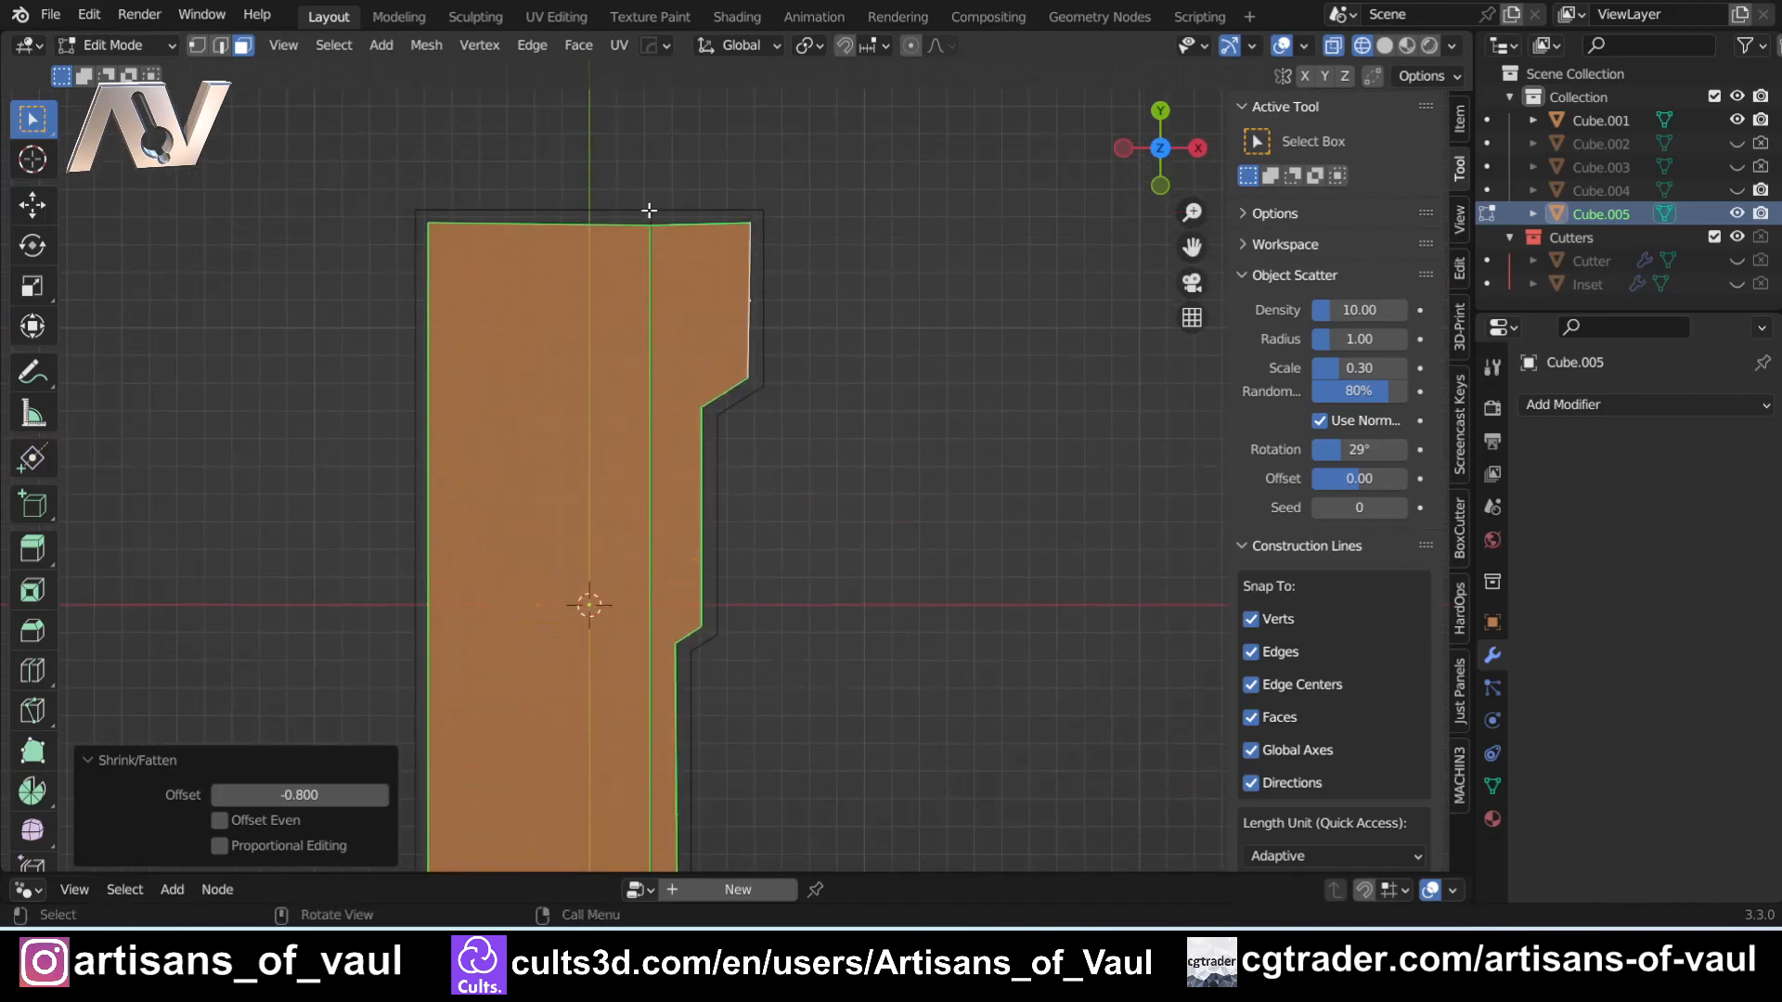
{"action": "scroll", "coordinate": [649, 211], "scroll_direction": "up", "scroll_amount": 2}
{"action": "middle_click_drag", "start_coordinate": [649, 207], "coordinate": [669, 386], "text": "shift"}
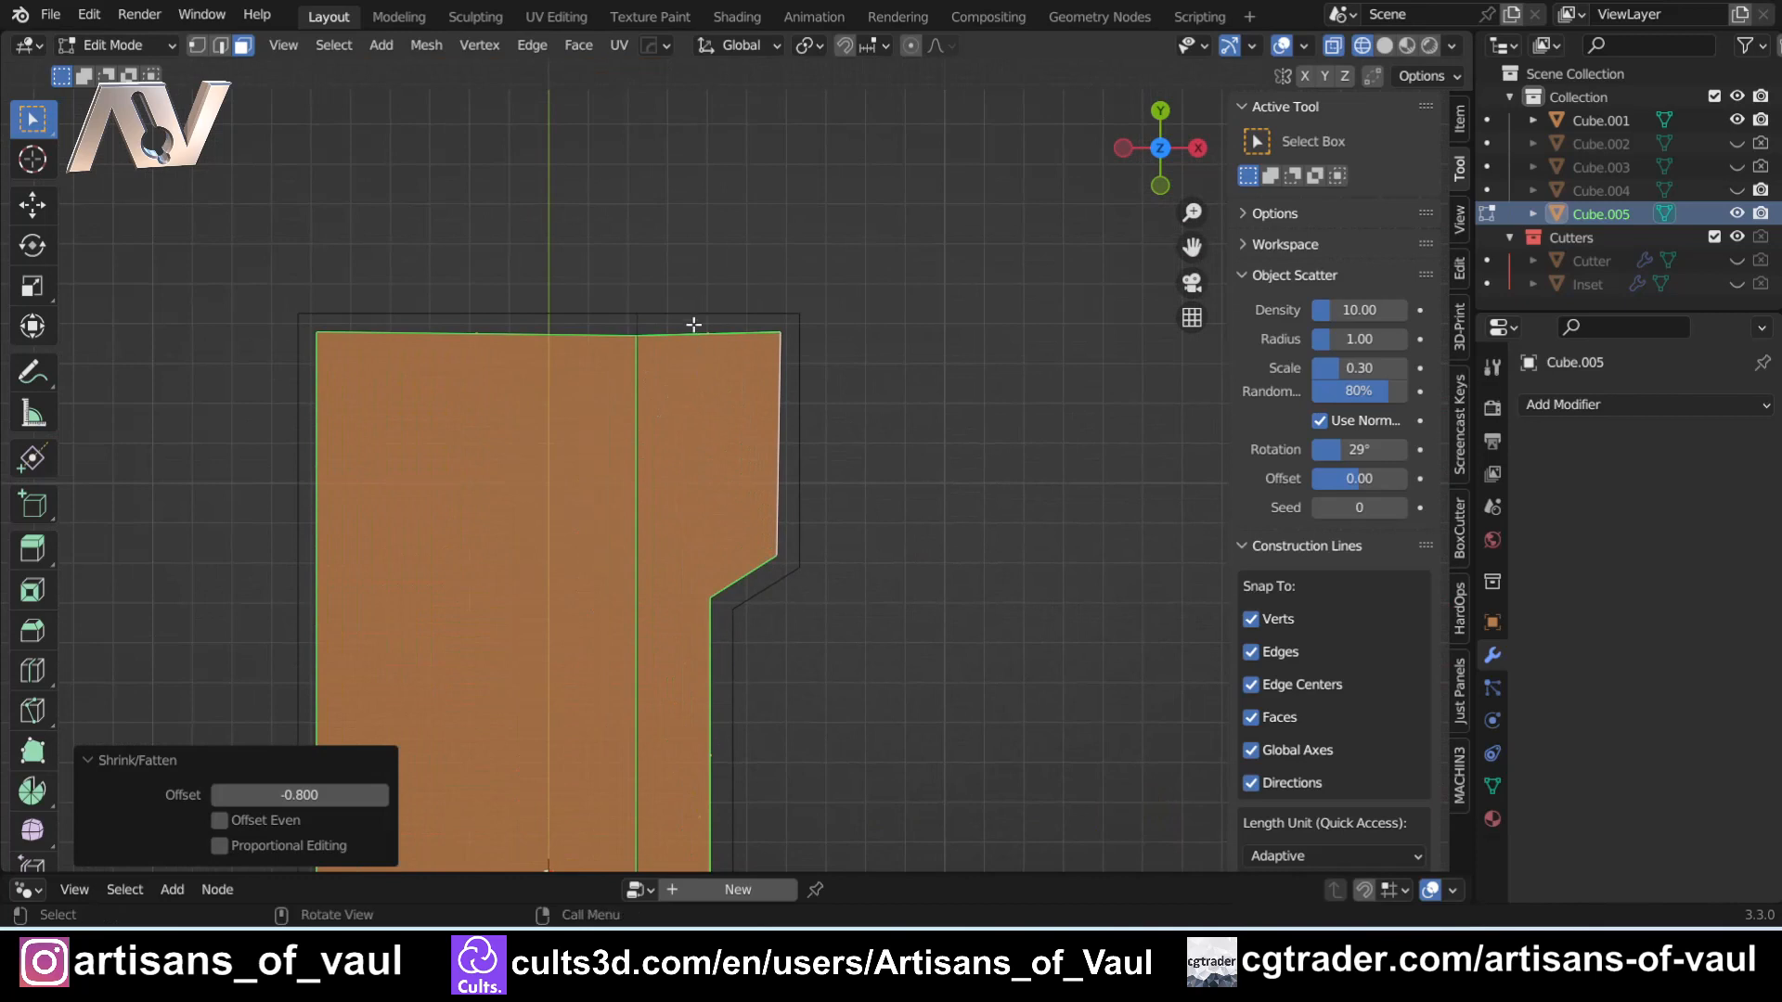
{"action": "middle_click_drag", "start_coordinate": [775, 623], "coordinate": [738, 415], "text": "shift"}
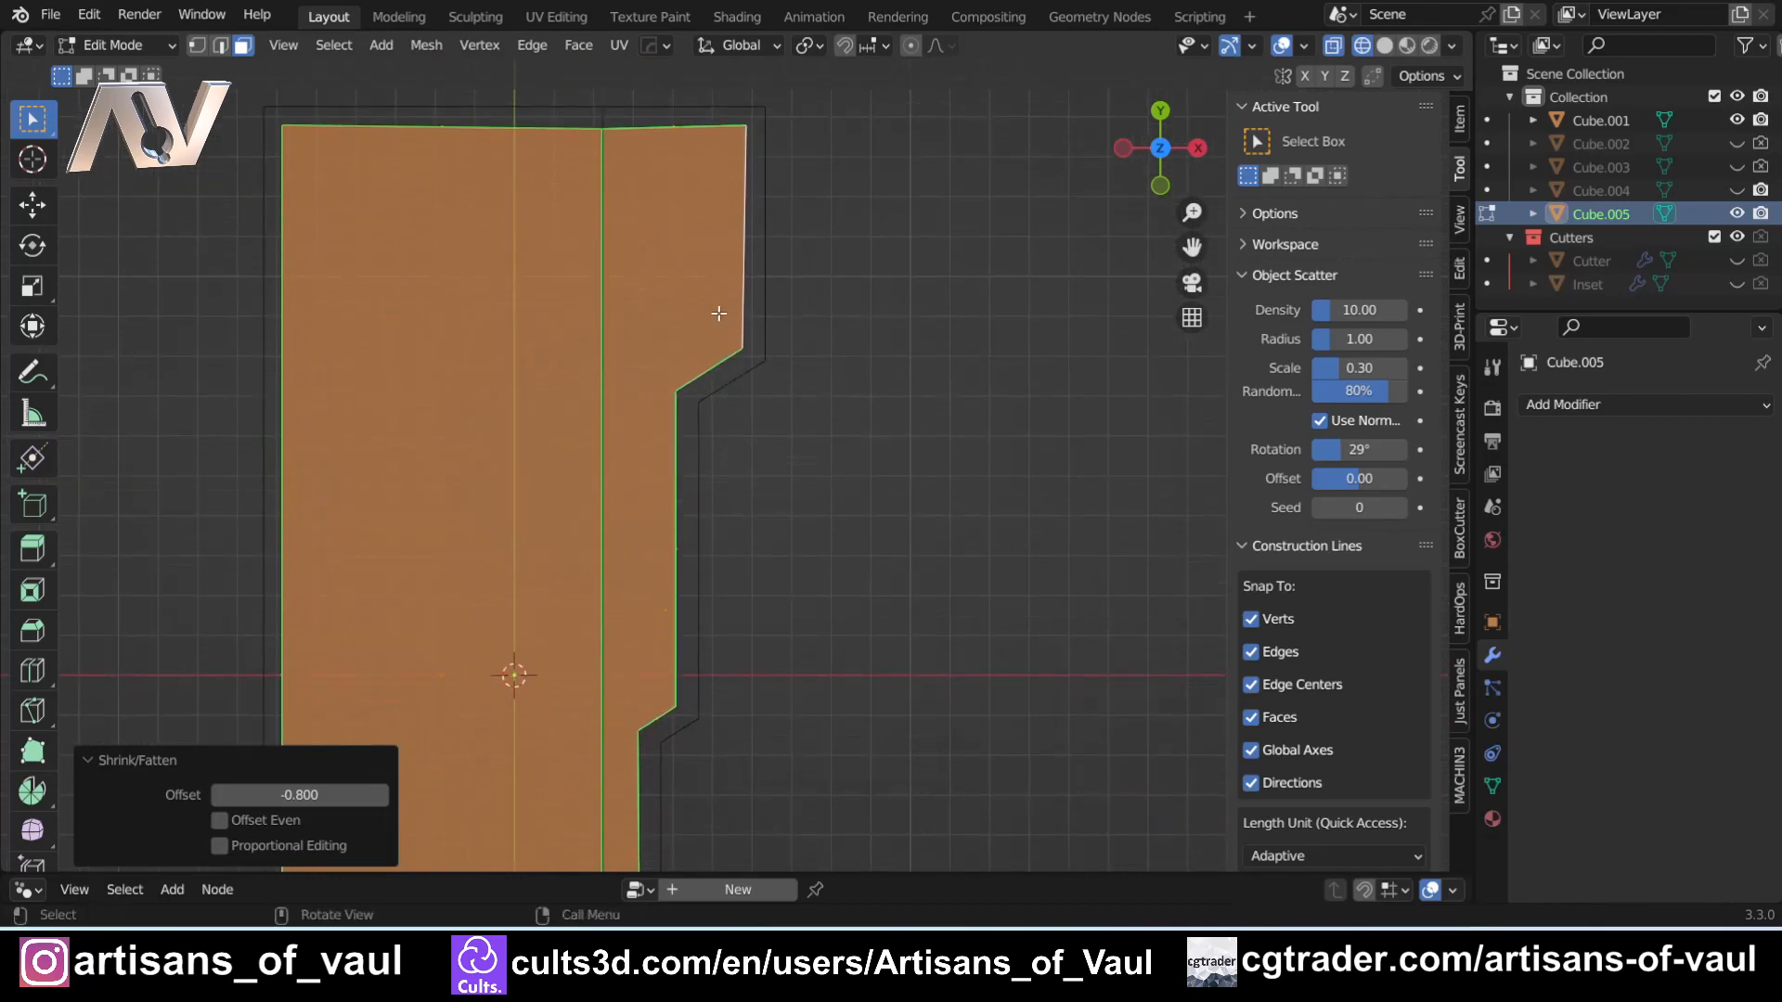
{"action": "middle_click_drag", "start_coordinate": [552, 118], "coordinate": [633, 309], "text": "shift"}
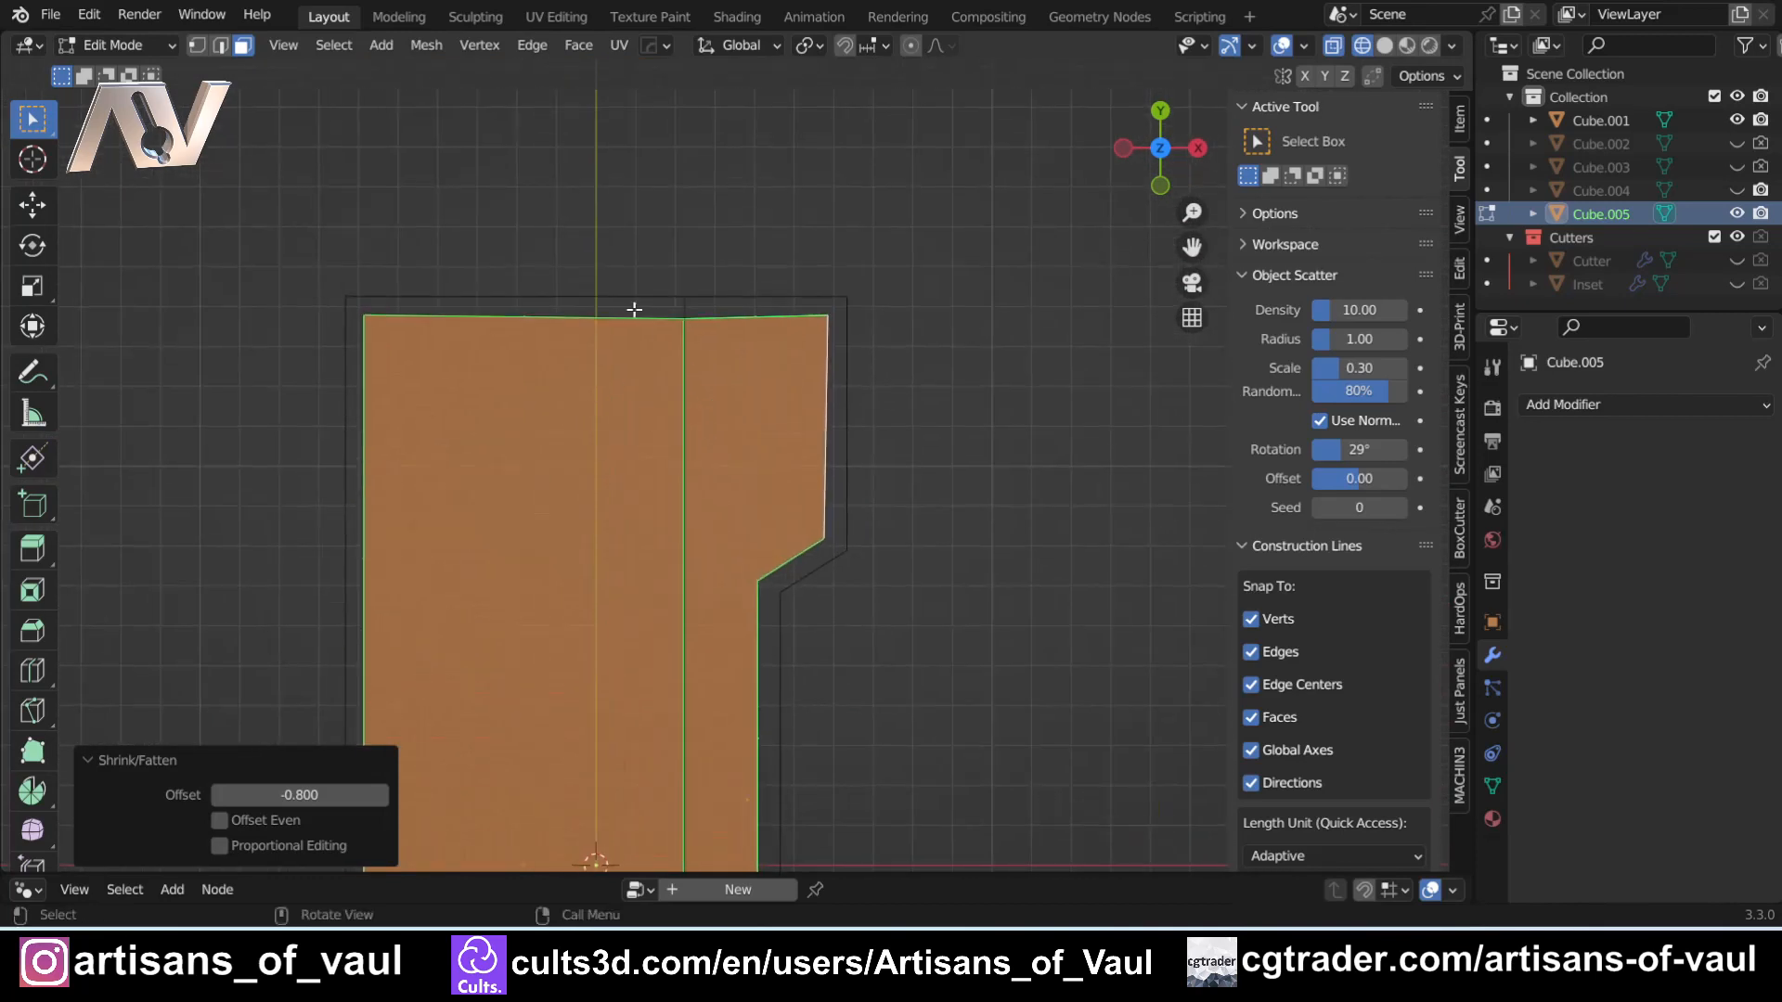
- Leave Edit Mode, rename the shrunken copy as Internal2 and return to solid shading
{"action": "key", "text": "Tab"}
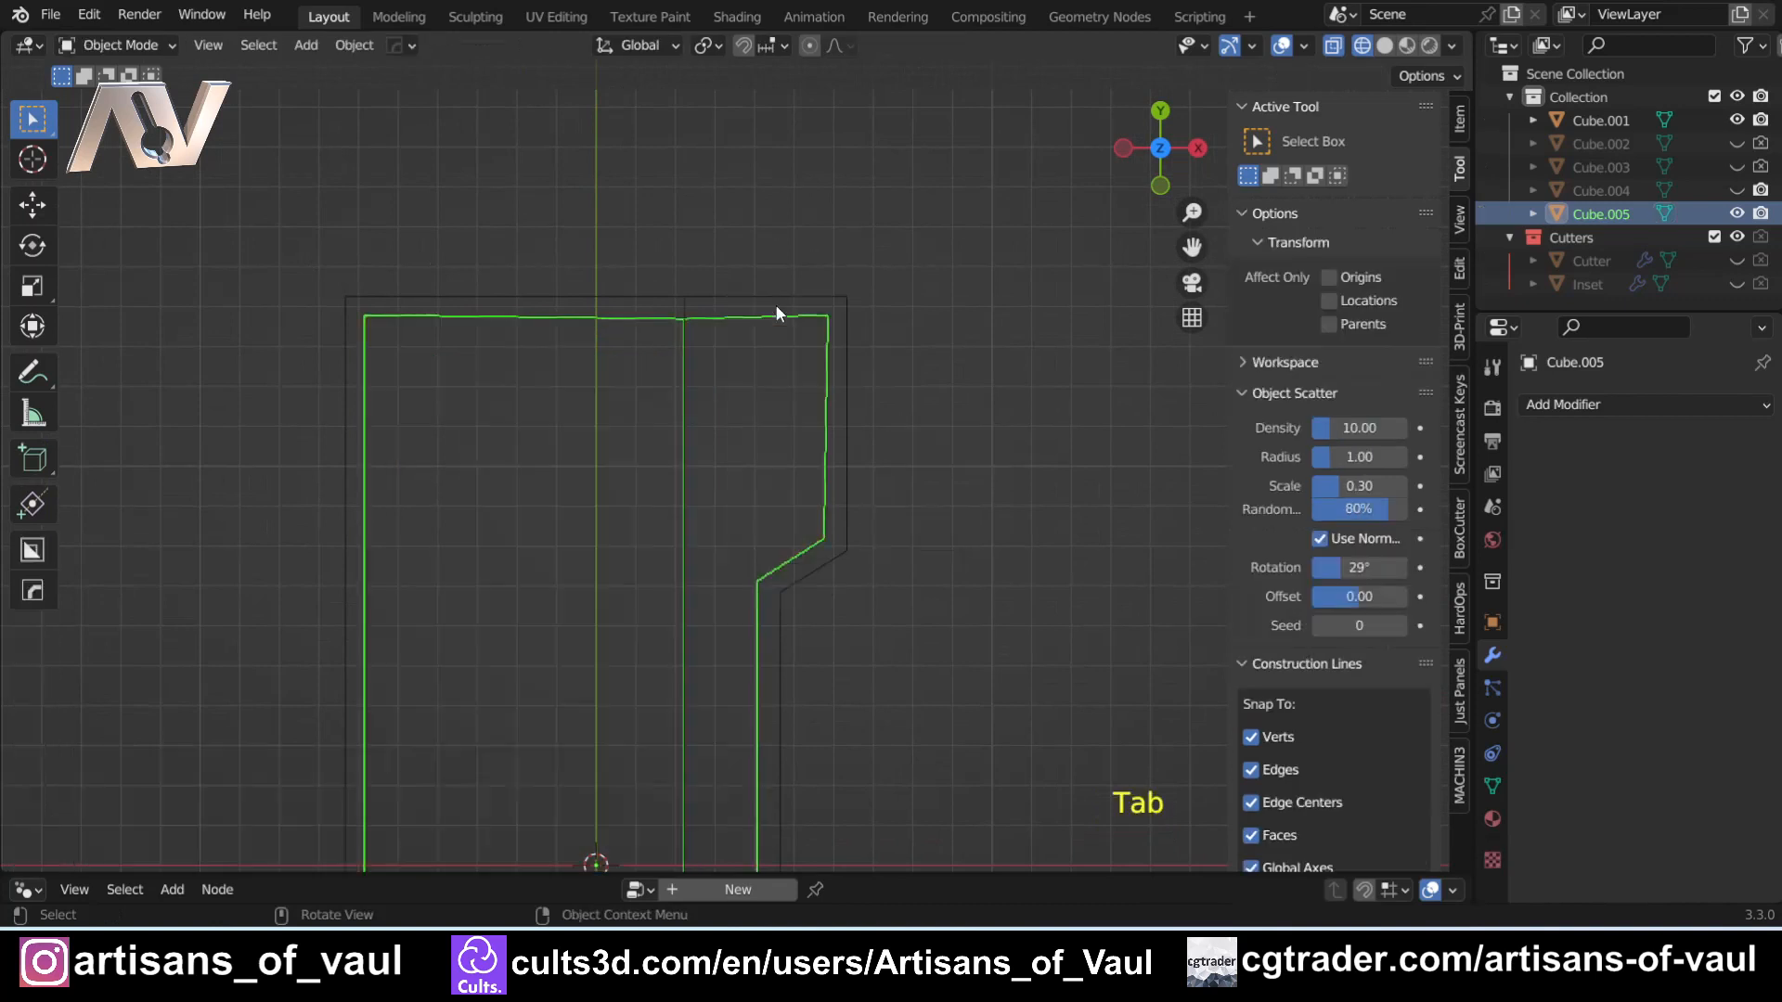
{"action": "key", "text": "F2"}
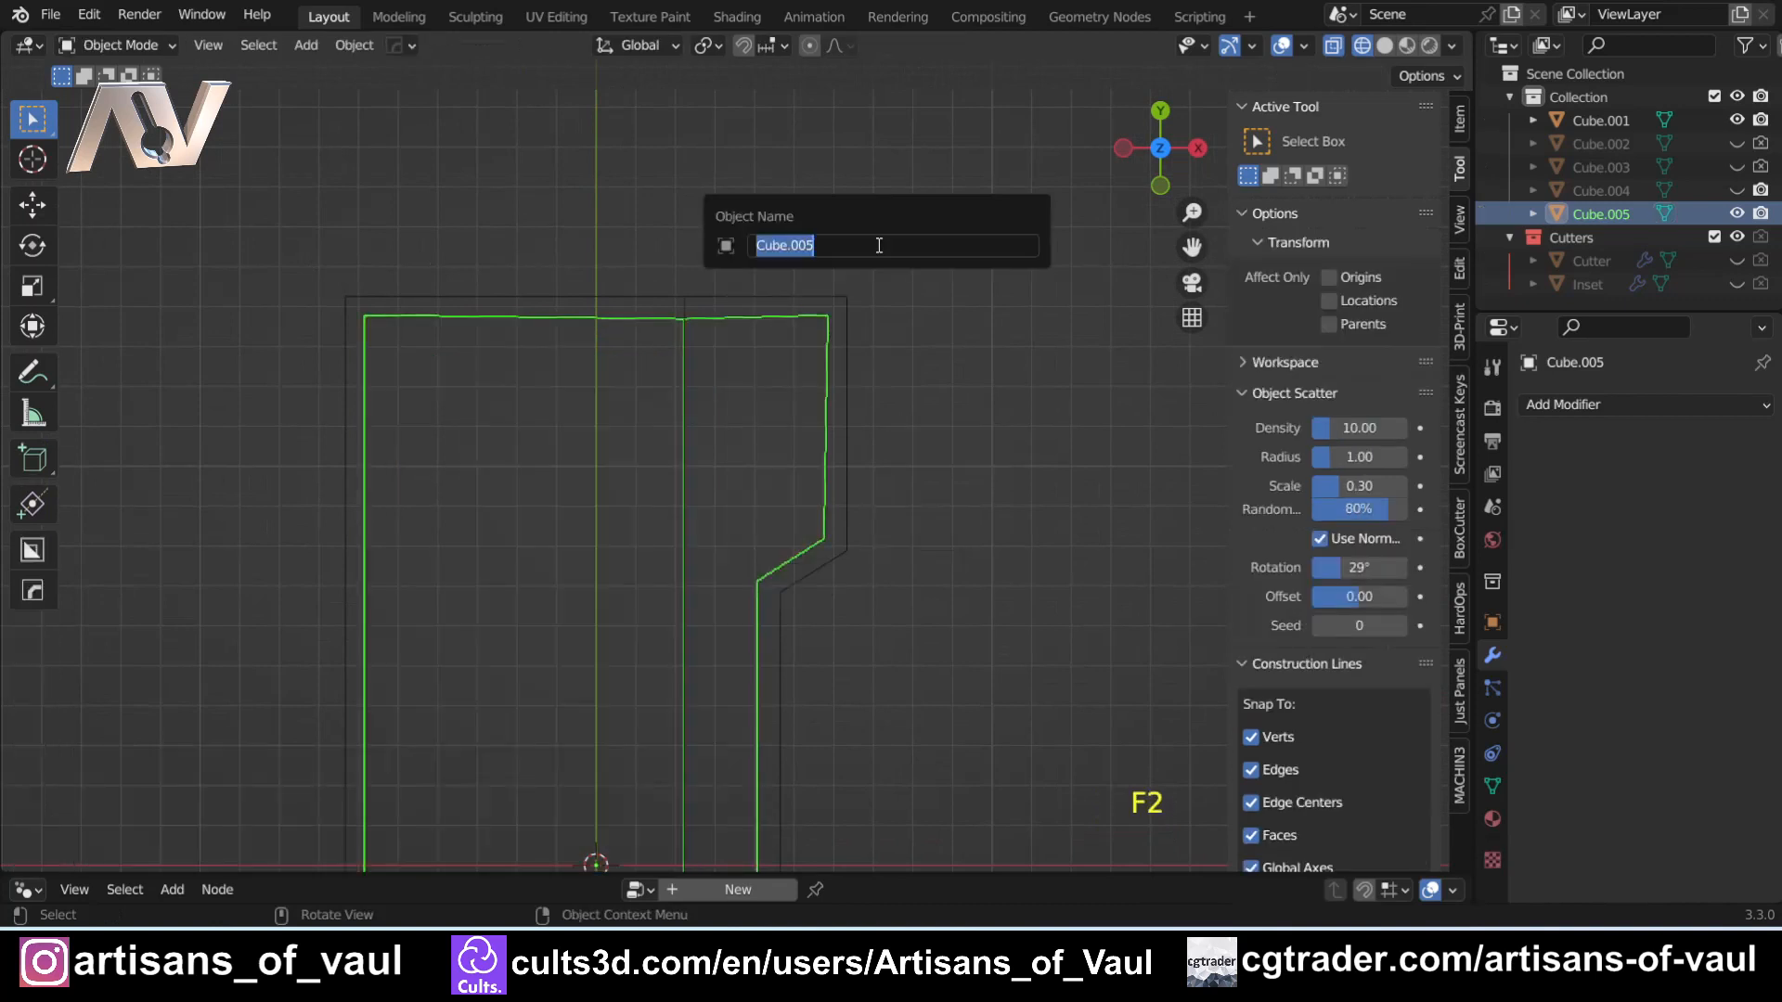
{"action": "type", "text": "Internal2"}
{"action": "key", "text": "Return"}
{"action": "key", "text": "shift+z"}
{"action": "middle_click_drag", "start_coordinate": [878, 245], "coordinate": [974, 417]}
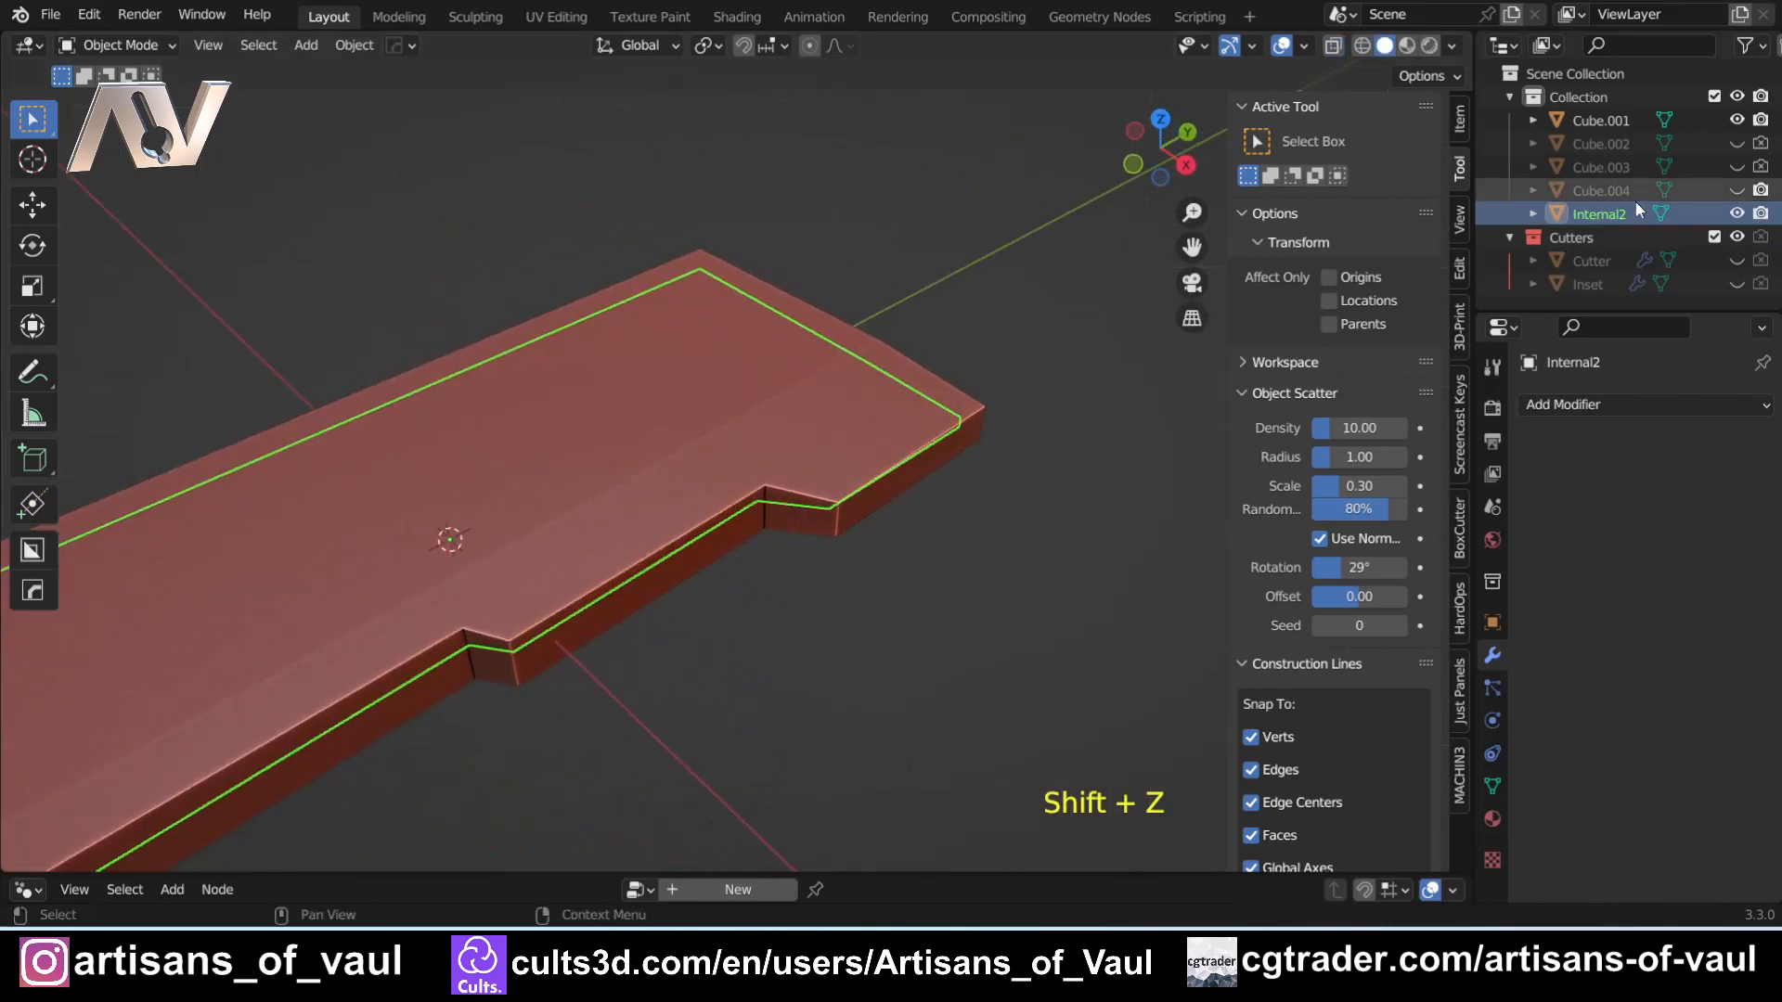
- Unhide the tapered block Cube.004 and subtract it from the notched slab with a Boolean difference
{"action": "left_click", "coordinate": [1735, 189]}
{"action": "middle_click_drag", "start_coordinate": [987, 618], "coordinate": [982, 617]}
{"action": "left_click", "coordinate": [739, 592]}
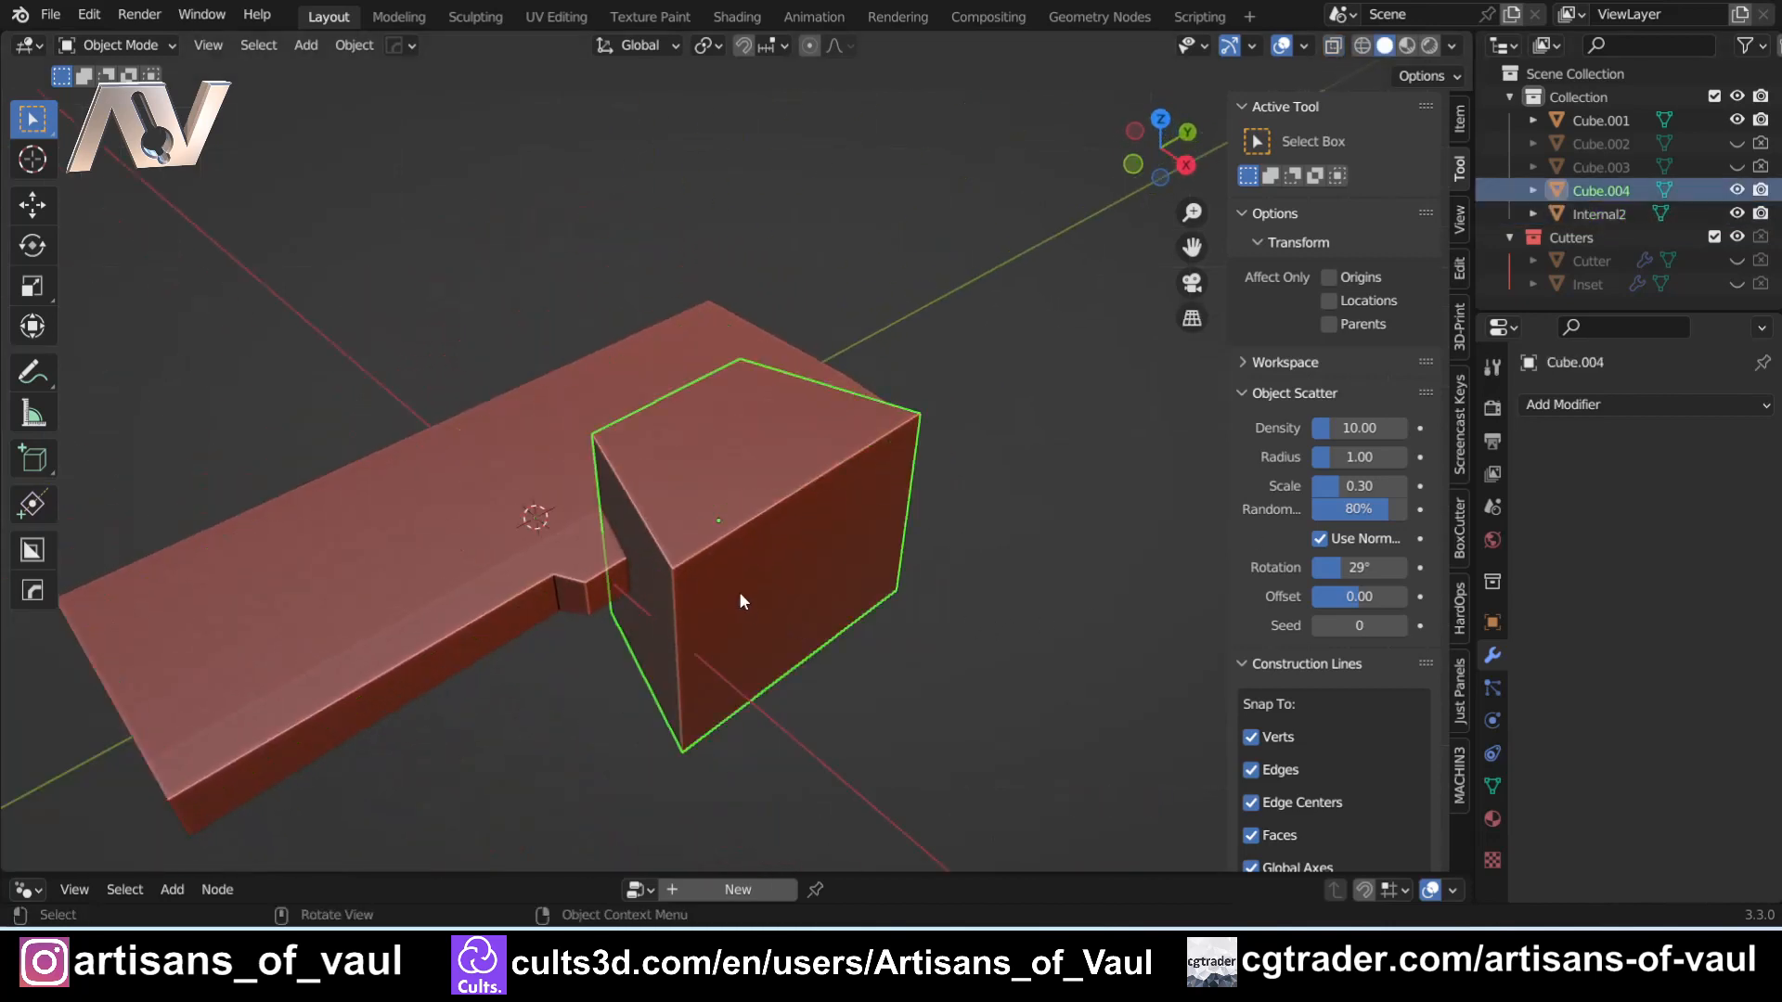
{"action": "left_click", "coordinate": [602, 592], "text": "shift"}
{"action": "key", "text": "ctrl+KP_Subtract"}
- Expand all faces of Internal2 outward with Shrink/Fatten by about 0.581 and return to Object Mode
{"action": "middle_click_drag", "start_coordinate": [693, 515], "coordinate": [629, 459]}
{"action": "left_click", "coordinate": [629, 458]}
{"action": "key", "text": "Tab"}
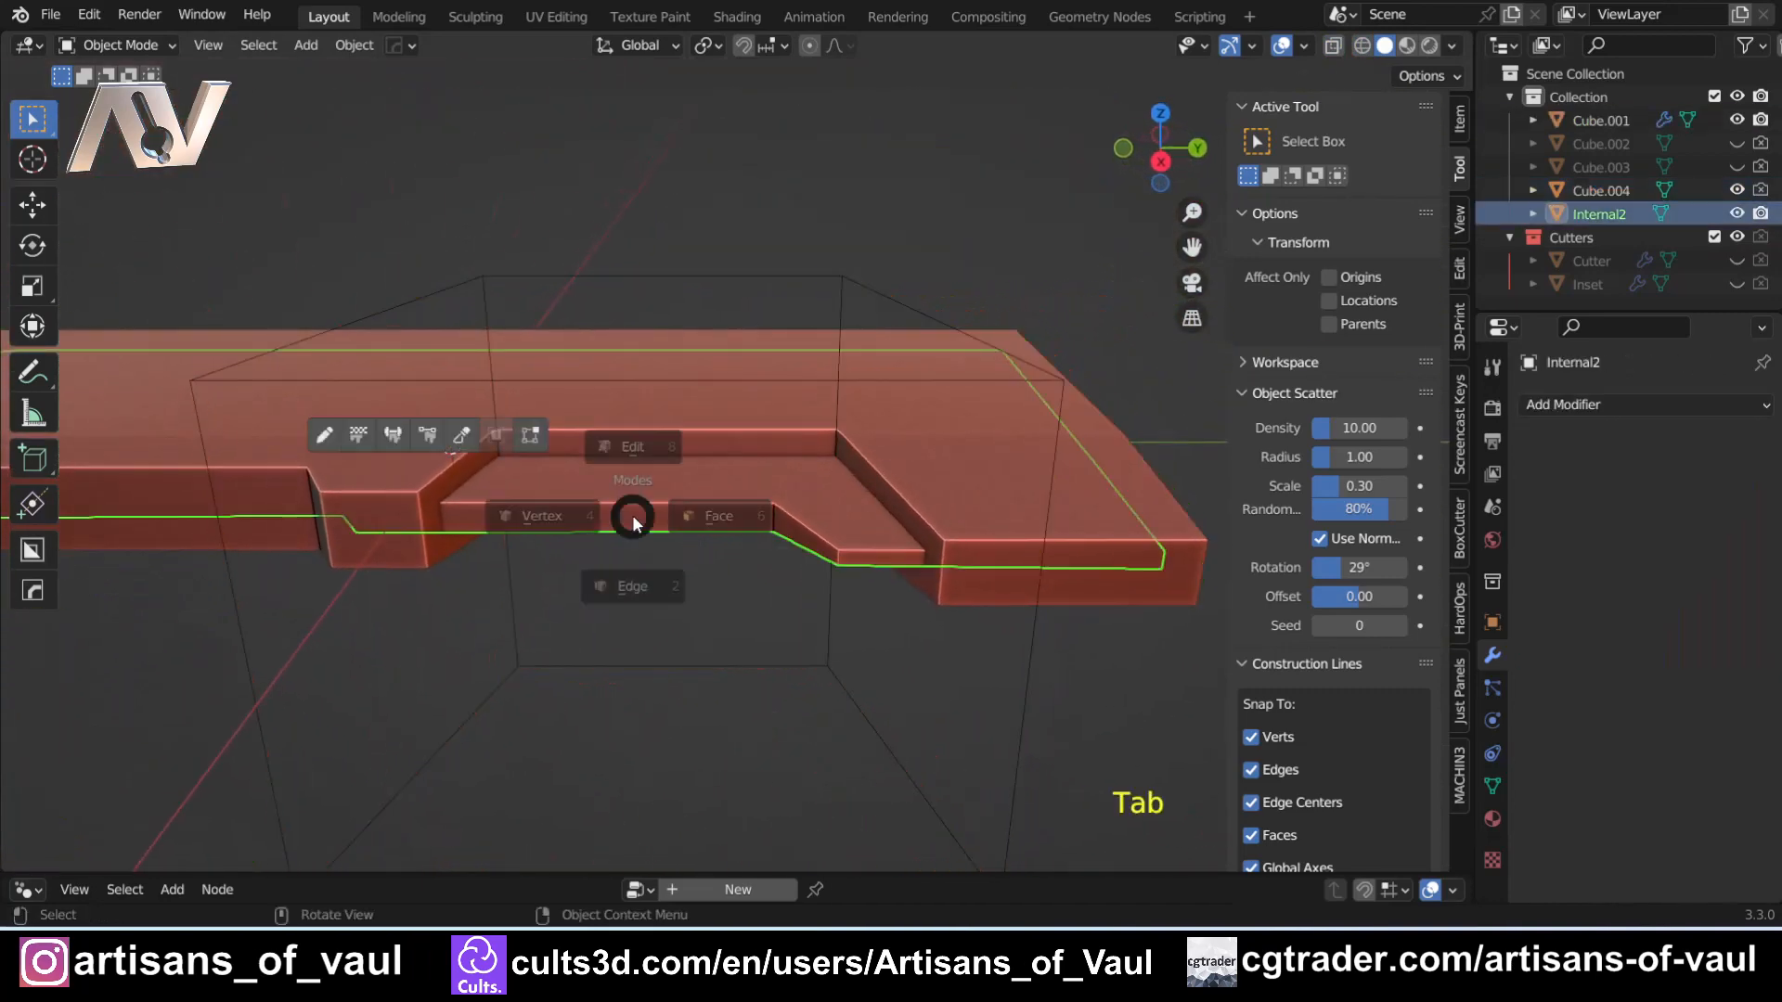
{"action": "left_click", "coordinate": [791, 518]}
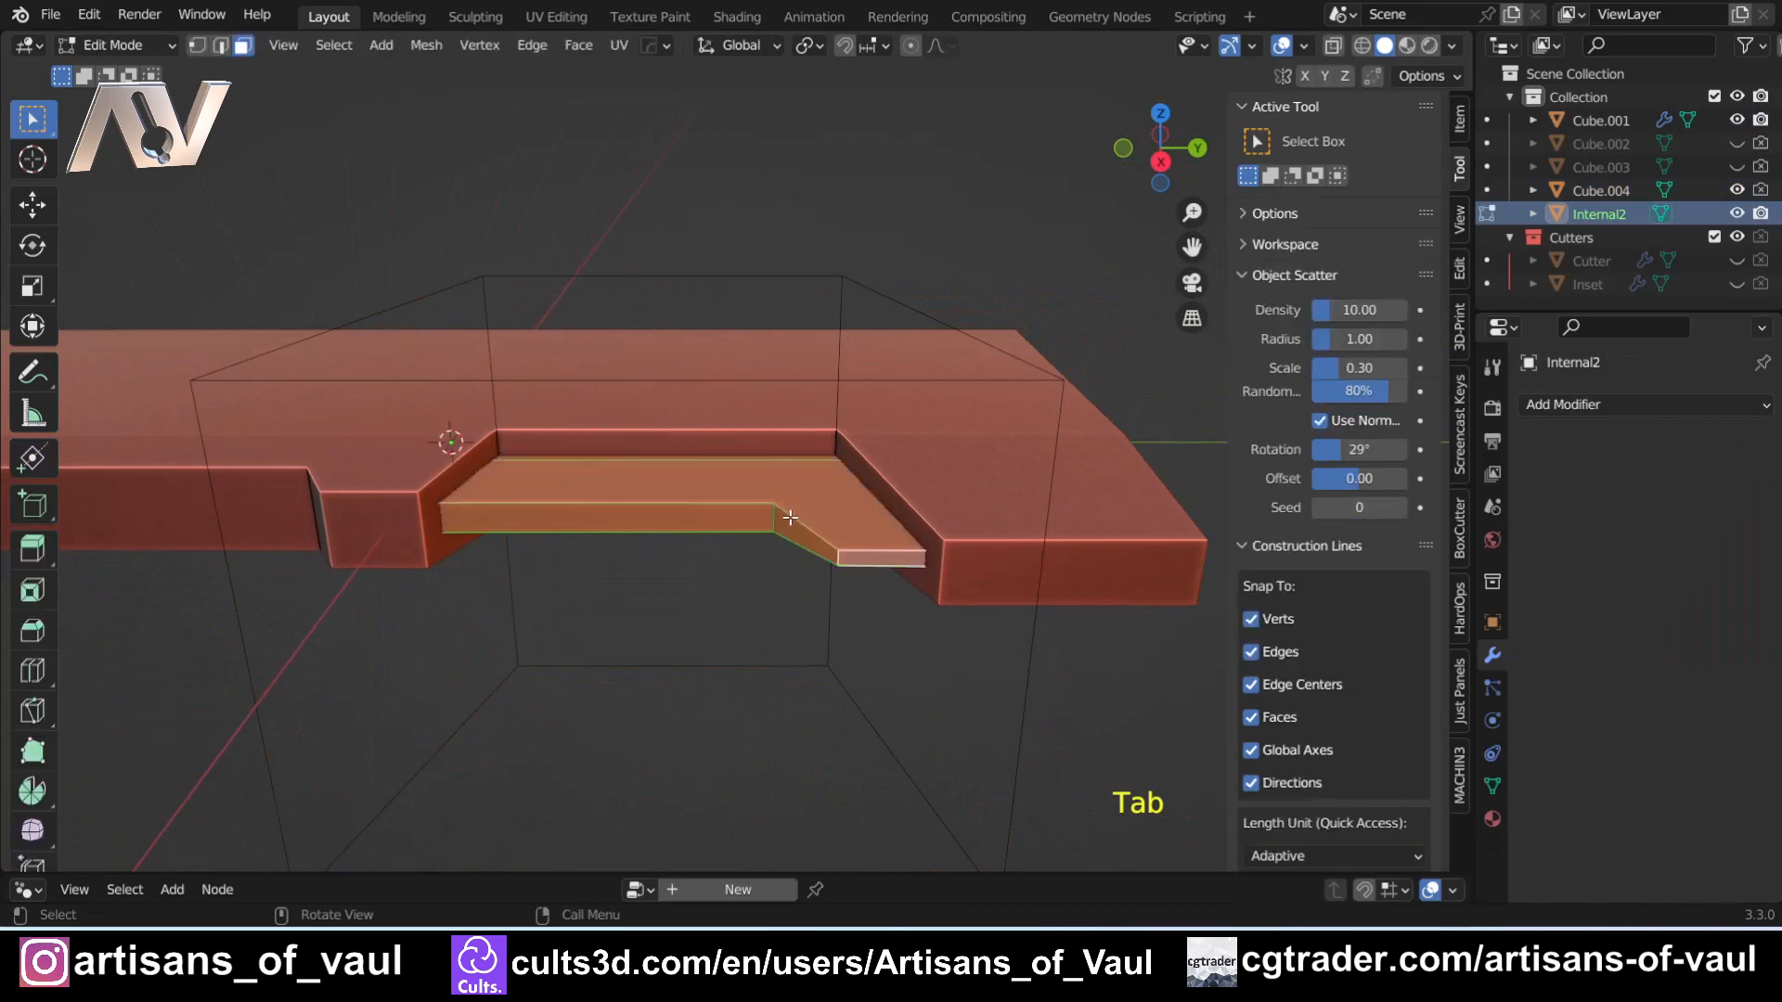
{"action": "key", "text": "alt+s"}
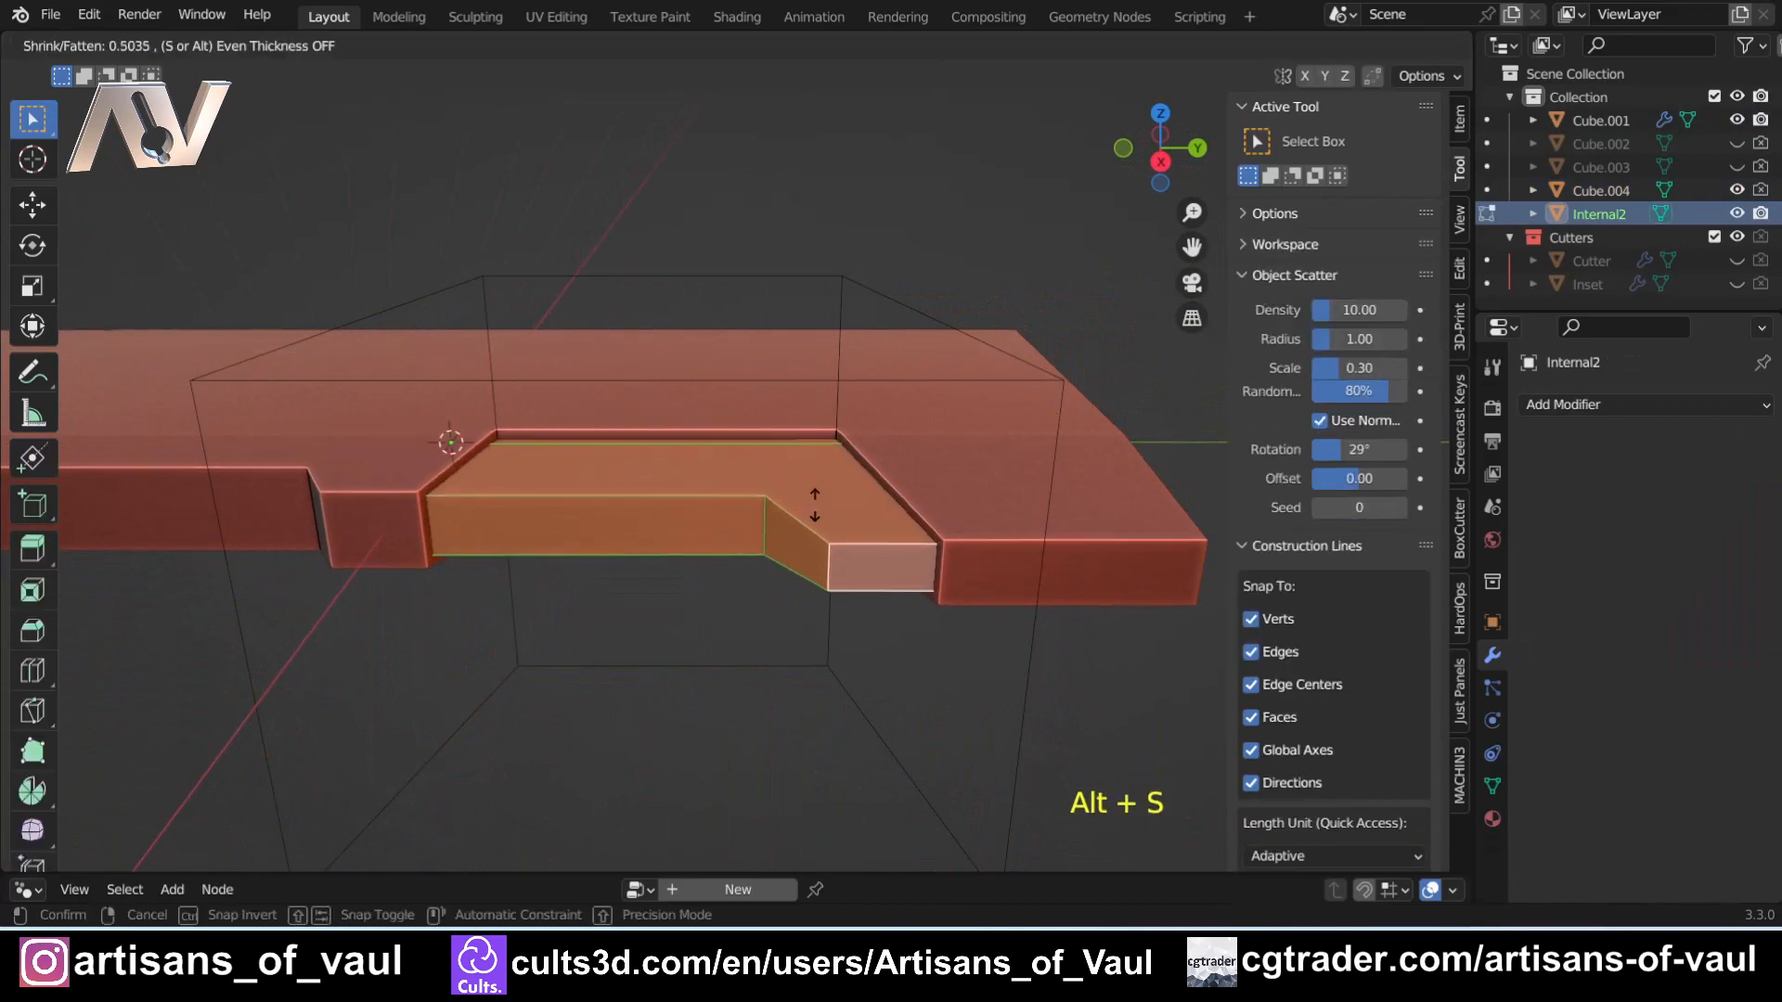
{"action": "left_click", "coordinate": [818, 503]}
{"action": "middle_click_drag", "start_coordinate": [818, 503], "coordinate": [598, 435]}
{"action": "scroll", "coordinate": [598, 435], "scroll_direction": "up", "scroll_amount": 3}
{"action": "key", "text": "Tab"}
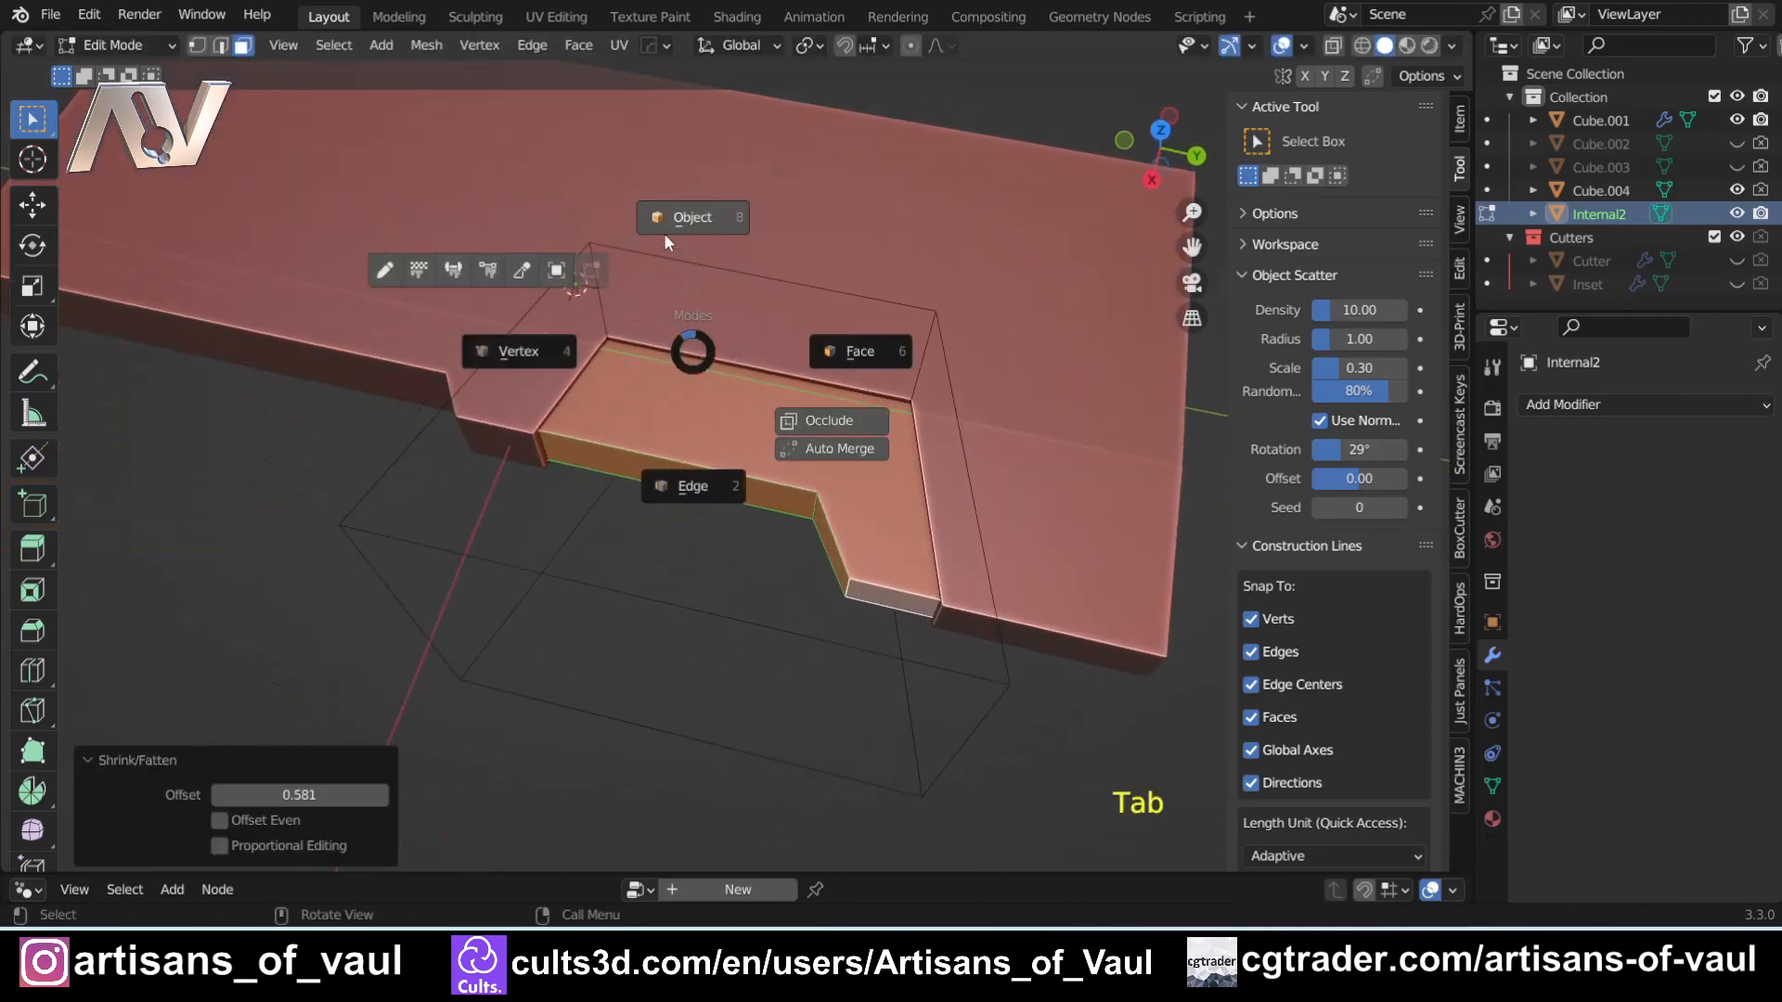
{"action": "left_click", "coordinate": [665, 223]}
- Hide the tapered cutter block and examine the seam between Internal2 and the slab's cut edges, including from above
{"action": "middle_click_drag", "start_coordinate": [665, 223], "coordinate": [528, 487]}
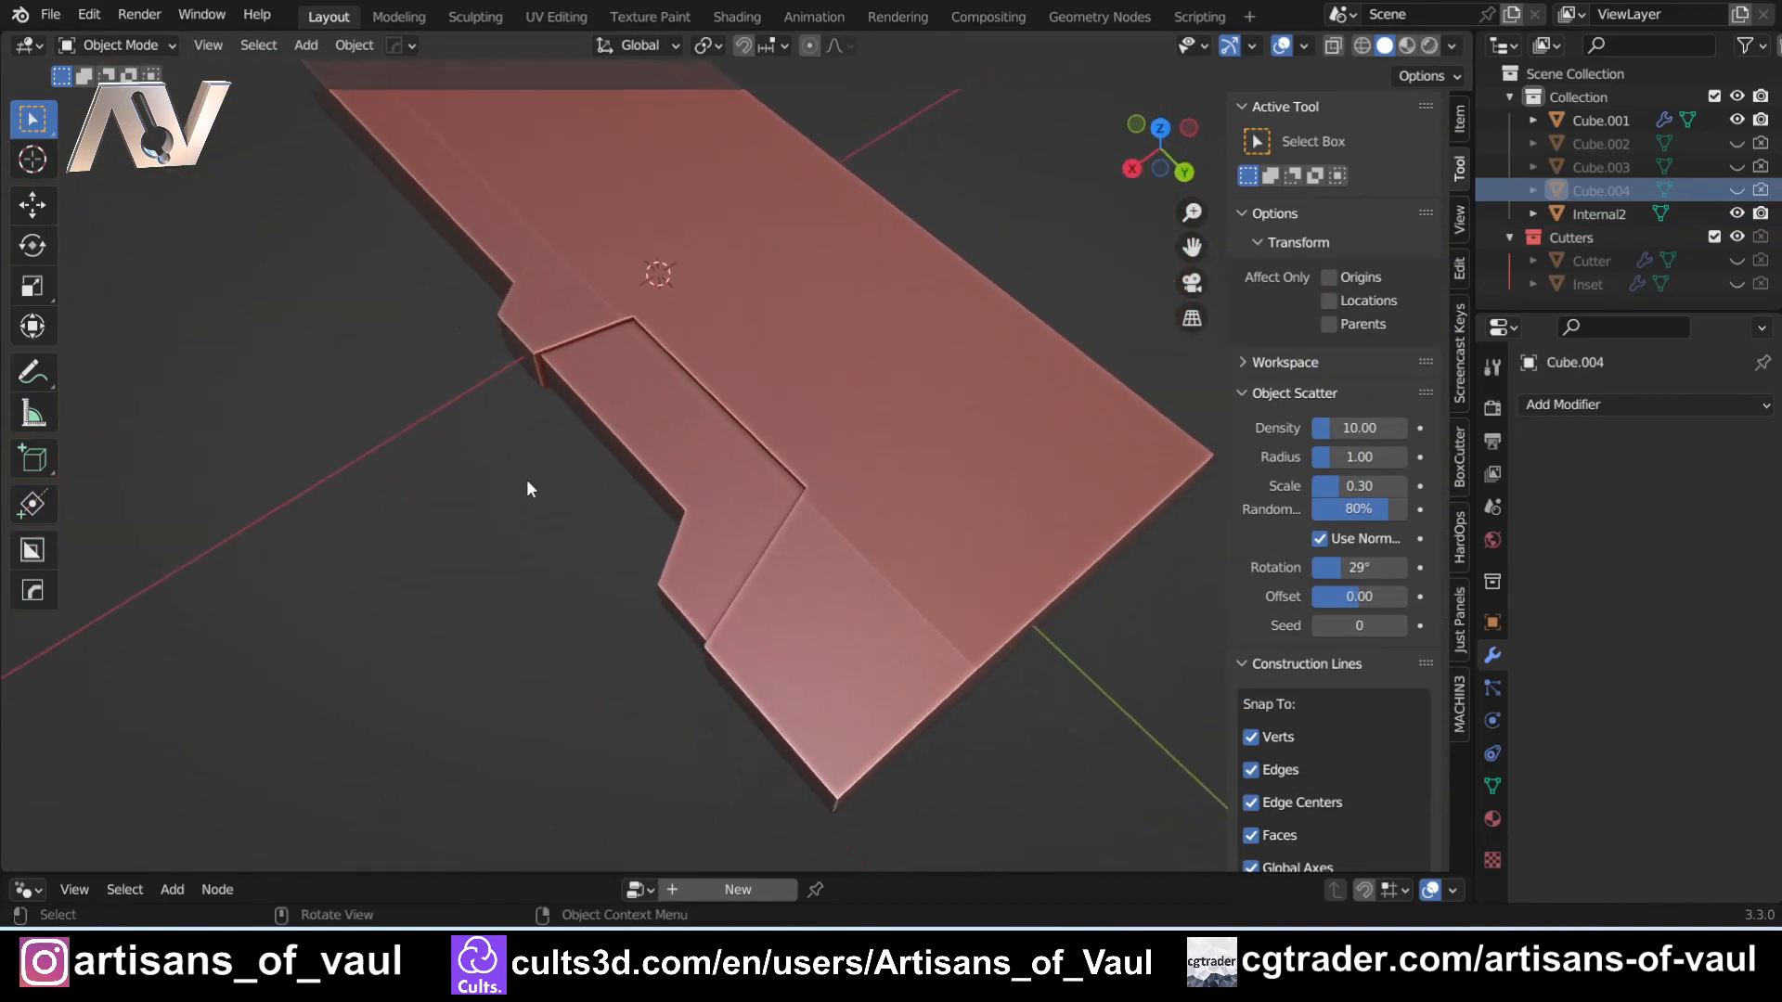
{"action": "scroll", "coordinate": [609, 453], "scroll_direction": "up", "scroll_amount": 3}
{"action": "middle_click_drag", "start_coordinate": [659, 404], "coordinate": [693, 454], "text": "shift"}
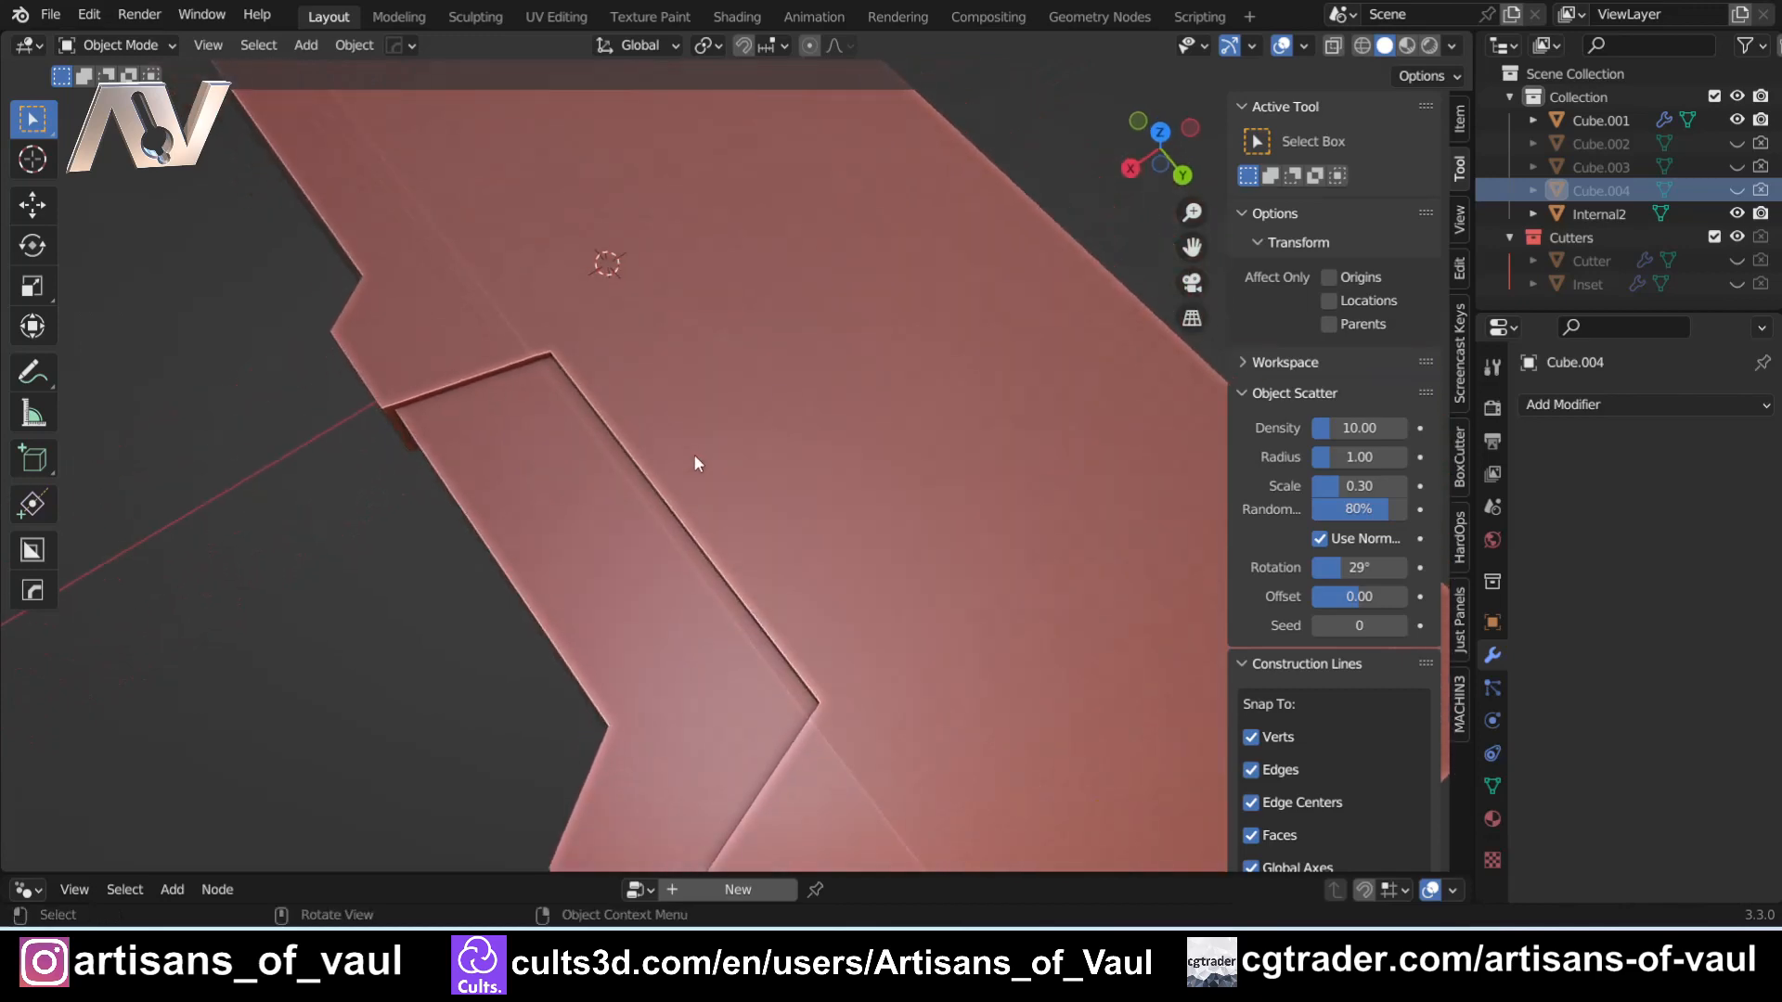
{"action": "left_click", "coordinate": [1161, 134]}
{"action": "middle_click_drag", "start_coordinate": [866, 396], "coordinate": [716, 216], "text": "shift"}
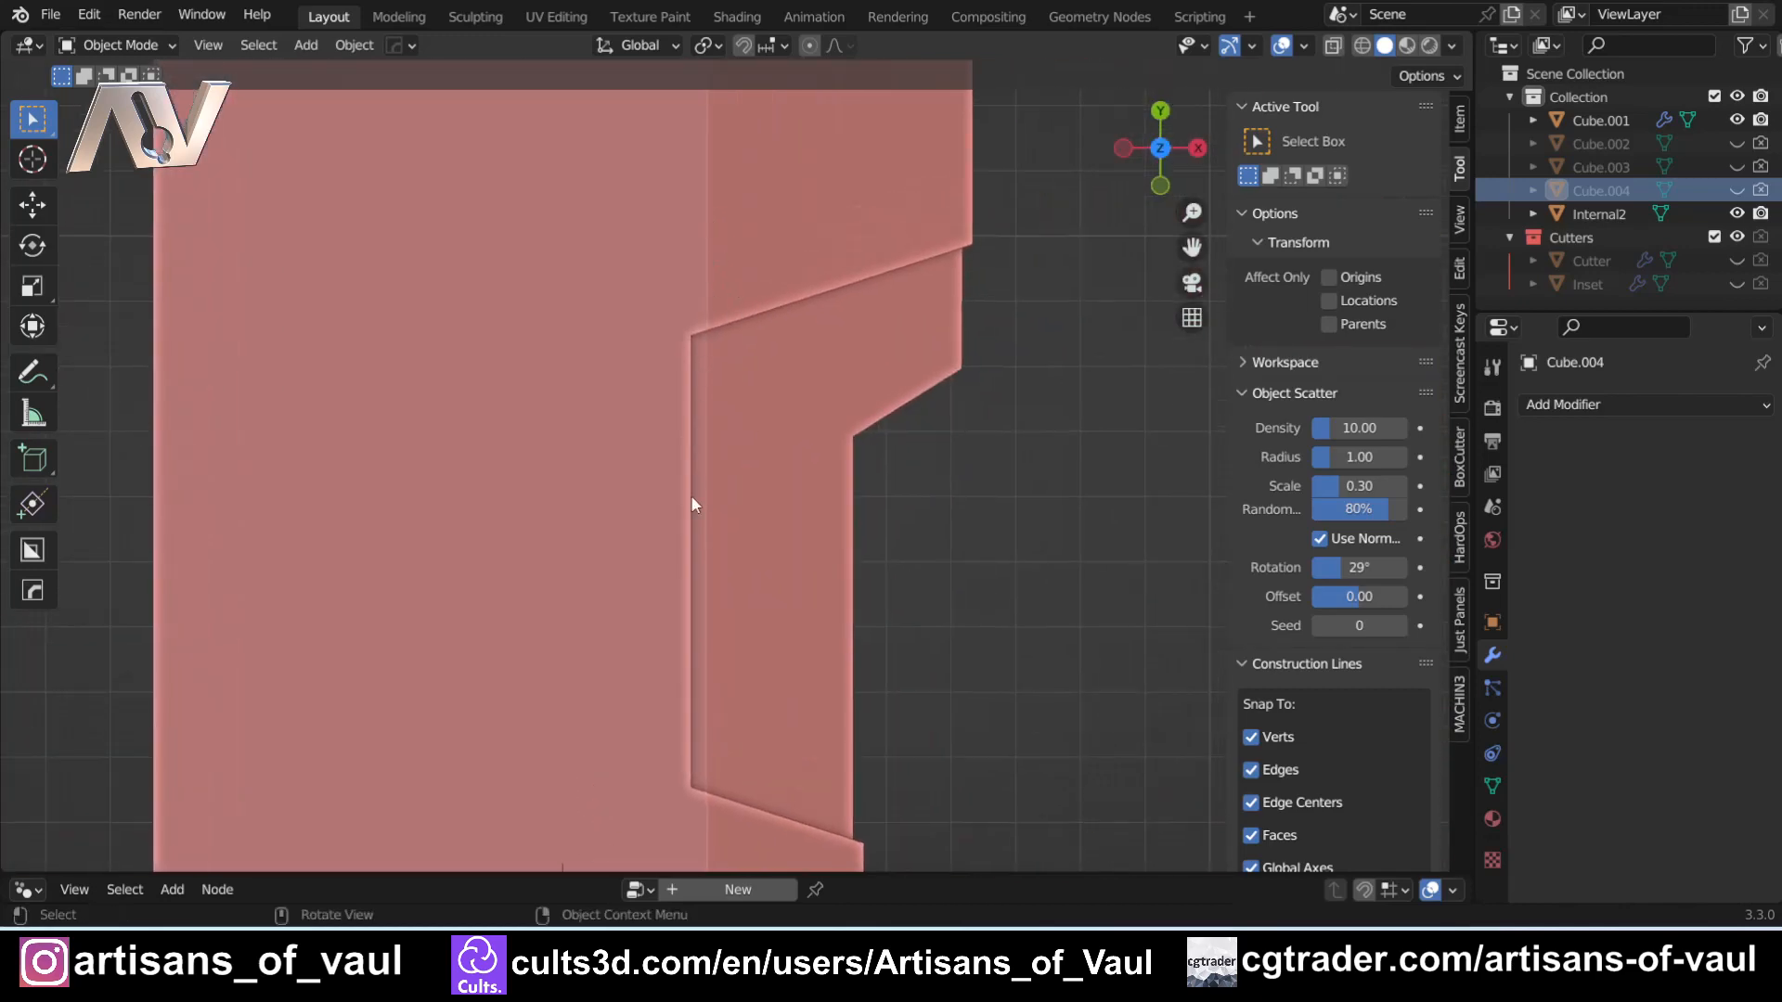
{"action": "middle_click_drag", "start_coordinate": [703, 624], "coordinate": [676, 375], "text": "shift"}
{"action": "scroll", "coordinate": [665, 437], "scroll_direction": "up", "scroll_amount": 4}
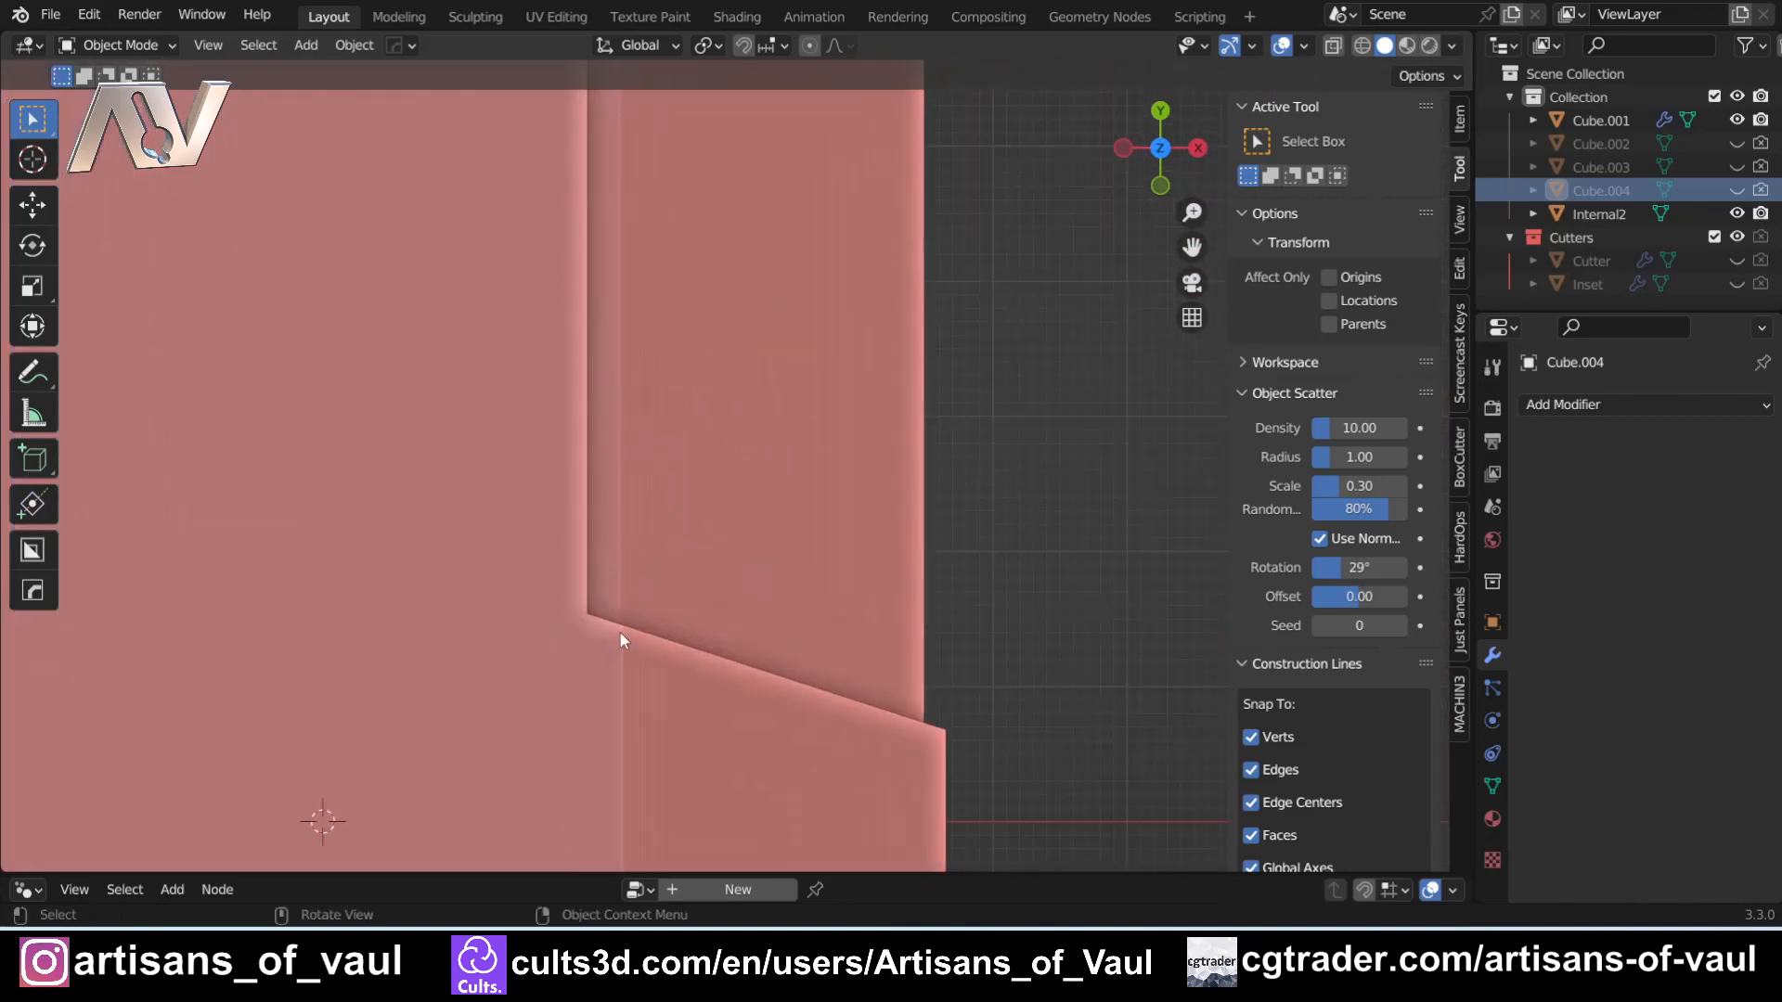
{"action": "scroll", "coordinate": [616, 636], "scroll_direction": "up", "scroll_amount": 5}
{"action": "middle_click_drag", "start_coordinate": [538, 705], "coordinate": [491, 431], "text": "shift"}
{"action": "scroll", "coordinate": [553, 543], "scroll_direction": "down", "scroll_amount": 5}
{"action": "middle_click_drag", "start_coordinate": [777, 615], "coordinate": [565, 562], "text": "shift"}
{"action": "scroll", "coordinate": [601, 521], "scroll_direction": "up", "scroll_amount": 1}
{"action": "scroll", "coordinate": [564, 562], "scroll_direction": "down", "scroll_amount": 1}
- Undo hiding the tapered cutter block
{"action": "key", "text": "ctrl+z"}
{"action": "key", "text": "ctrl+z"}
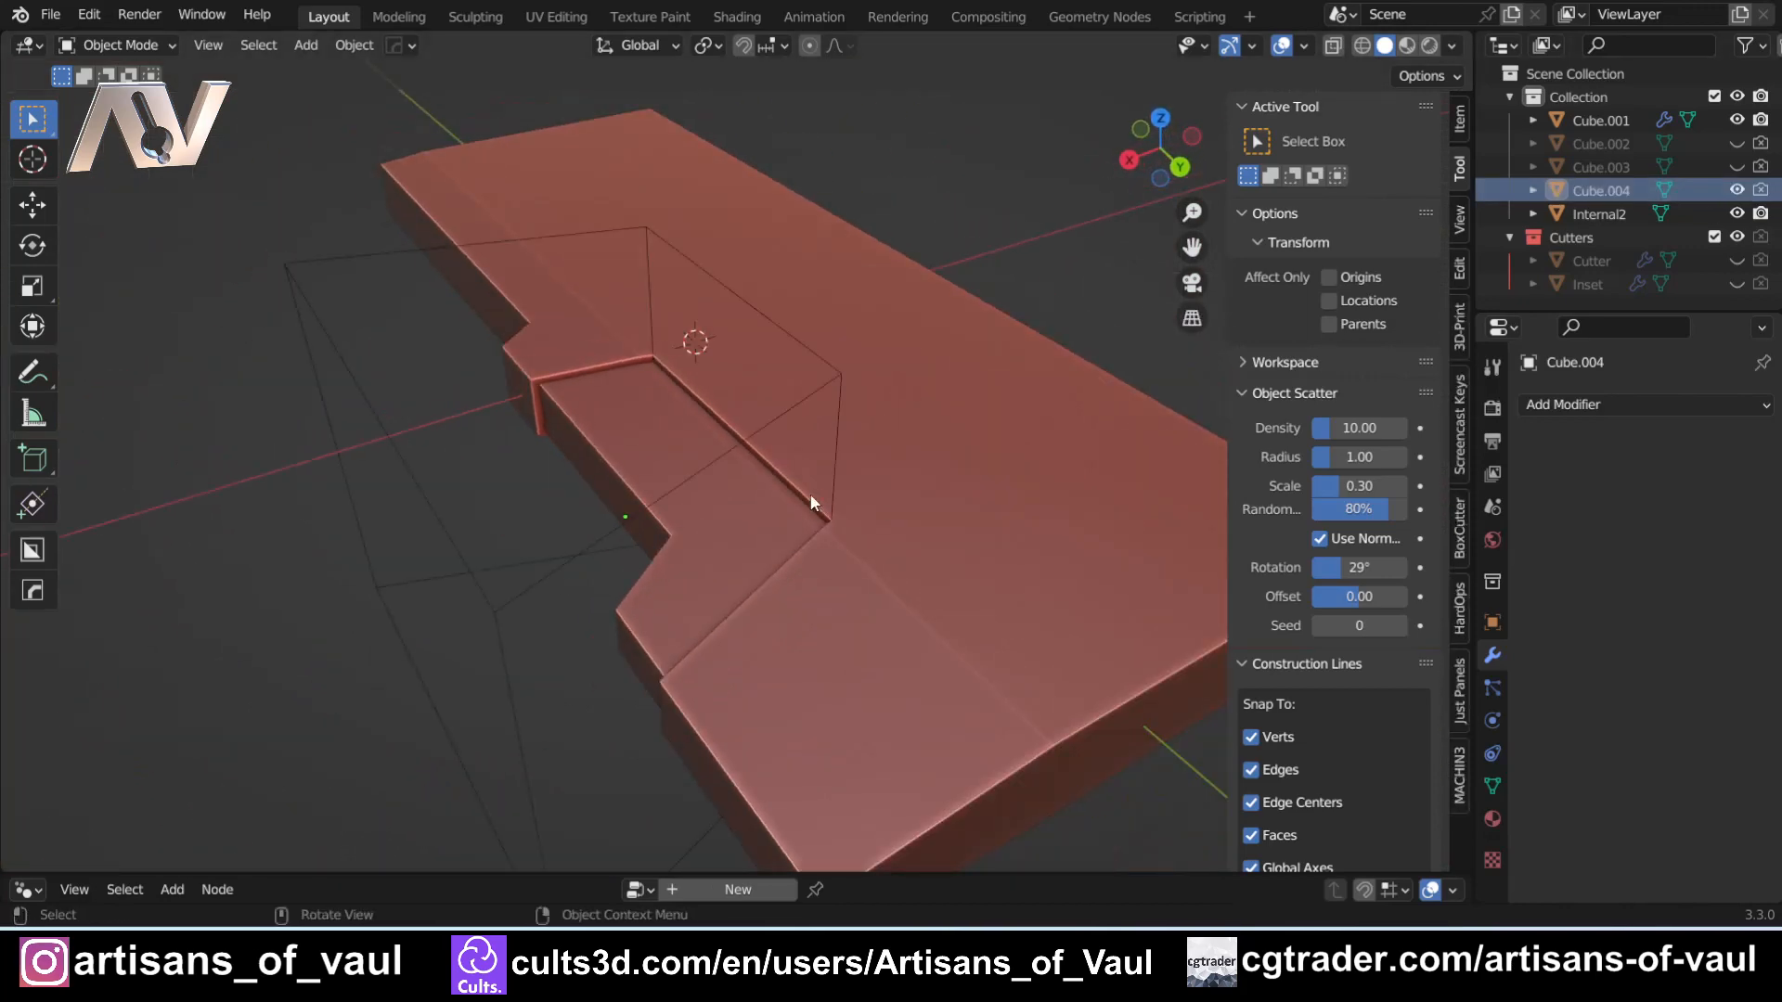
- Subtract Internal2 from the tapered cutter block Cube.004 with a Boolean difference
{"action": "middle_click_drag", "start_coordinate": [811, 502], "coordinate": [965, 492]}
{"action": "left_click", "coordinate": [659, 571]}
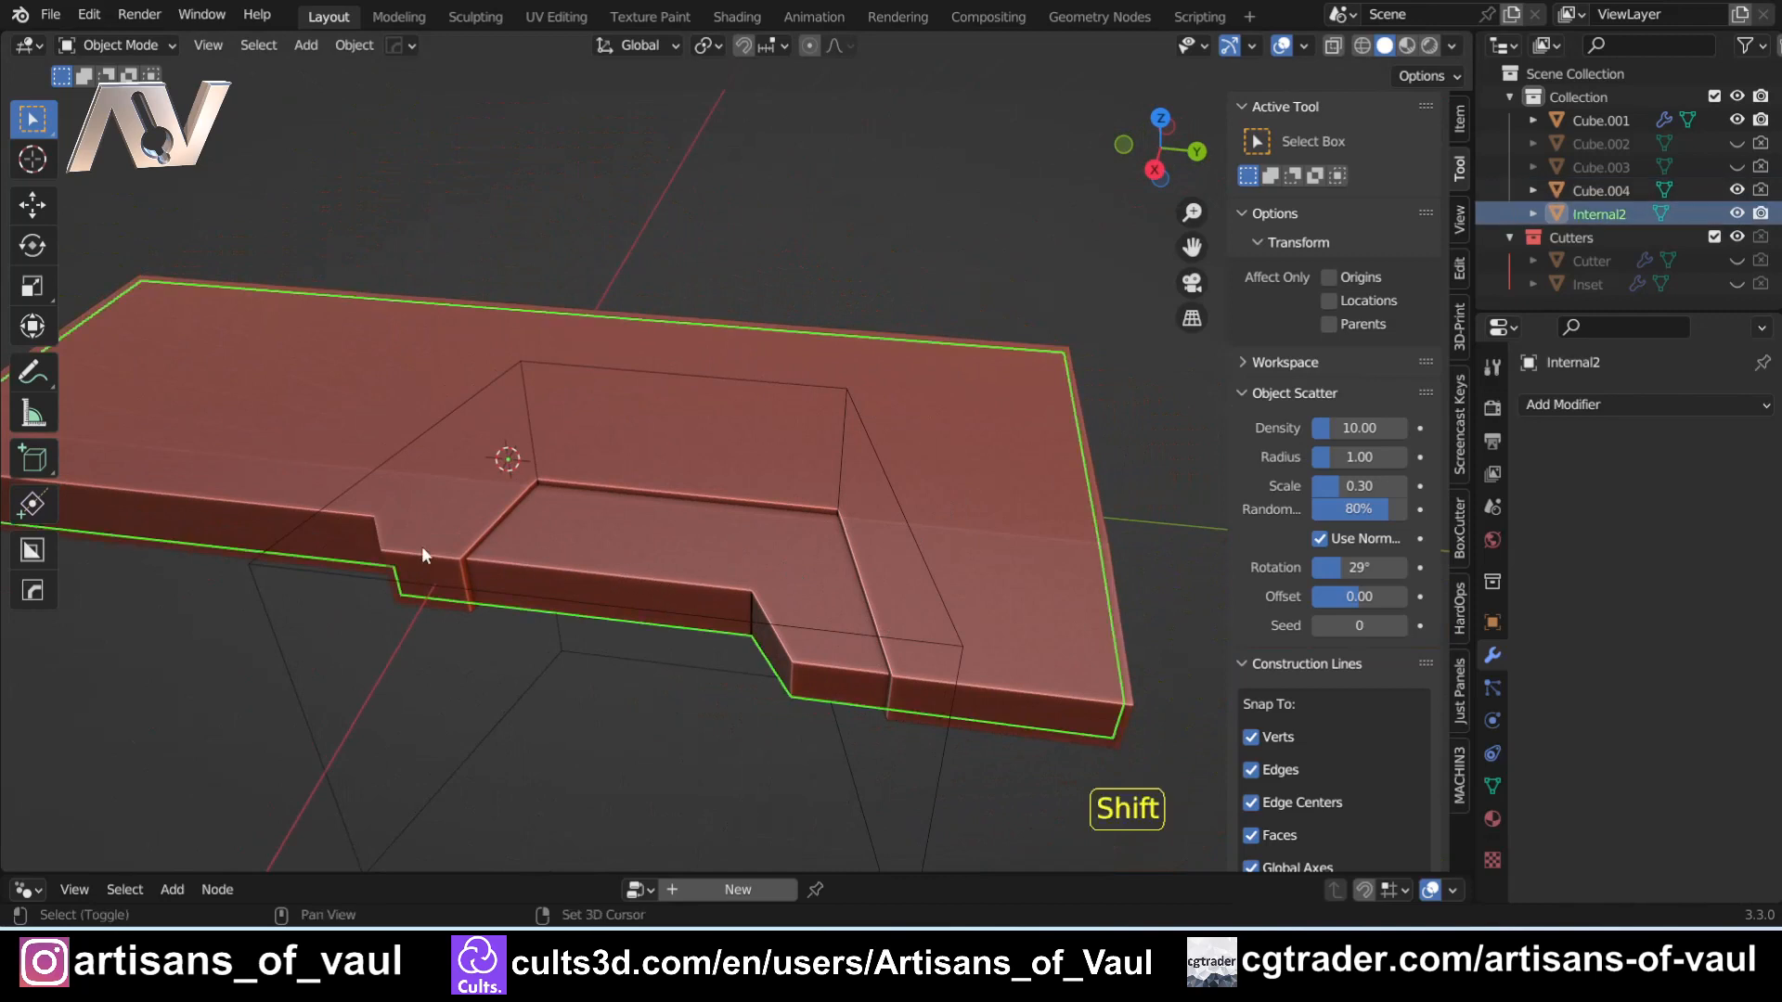
{"action": "middle_click_drag", "start_coordinate": [421, 545], "coordinate": [761, 299], "text": "shift"}
{"action": "middle_click_drag", "start_coordinate": [870, 299], "coordinate": [948, 319]}
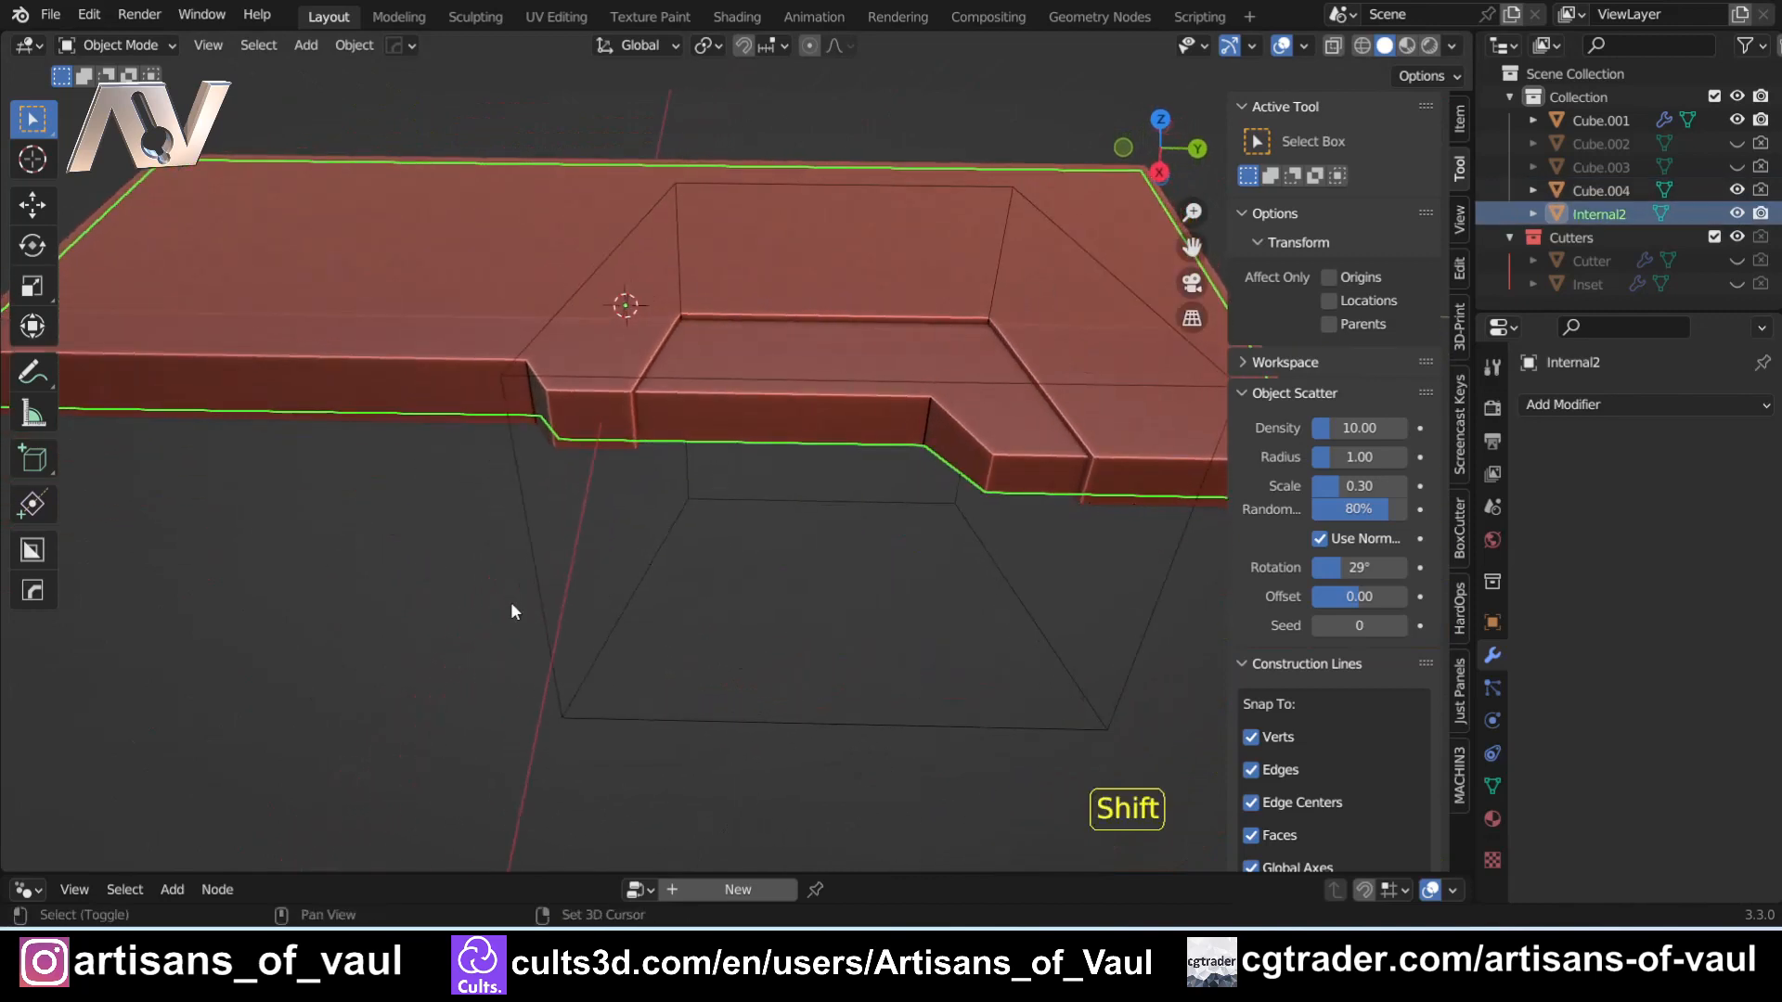
{"action": "left_click", "coordinate": [538, 572], "text": "shift"}
{"action": "key", "text": "ctrl+KP_Subtract"}
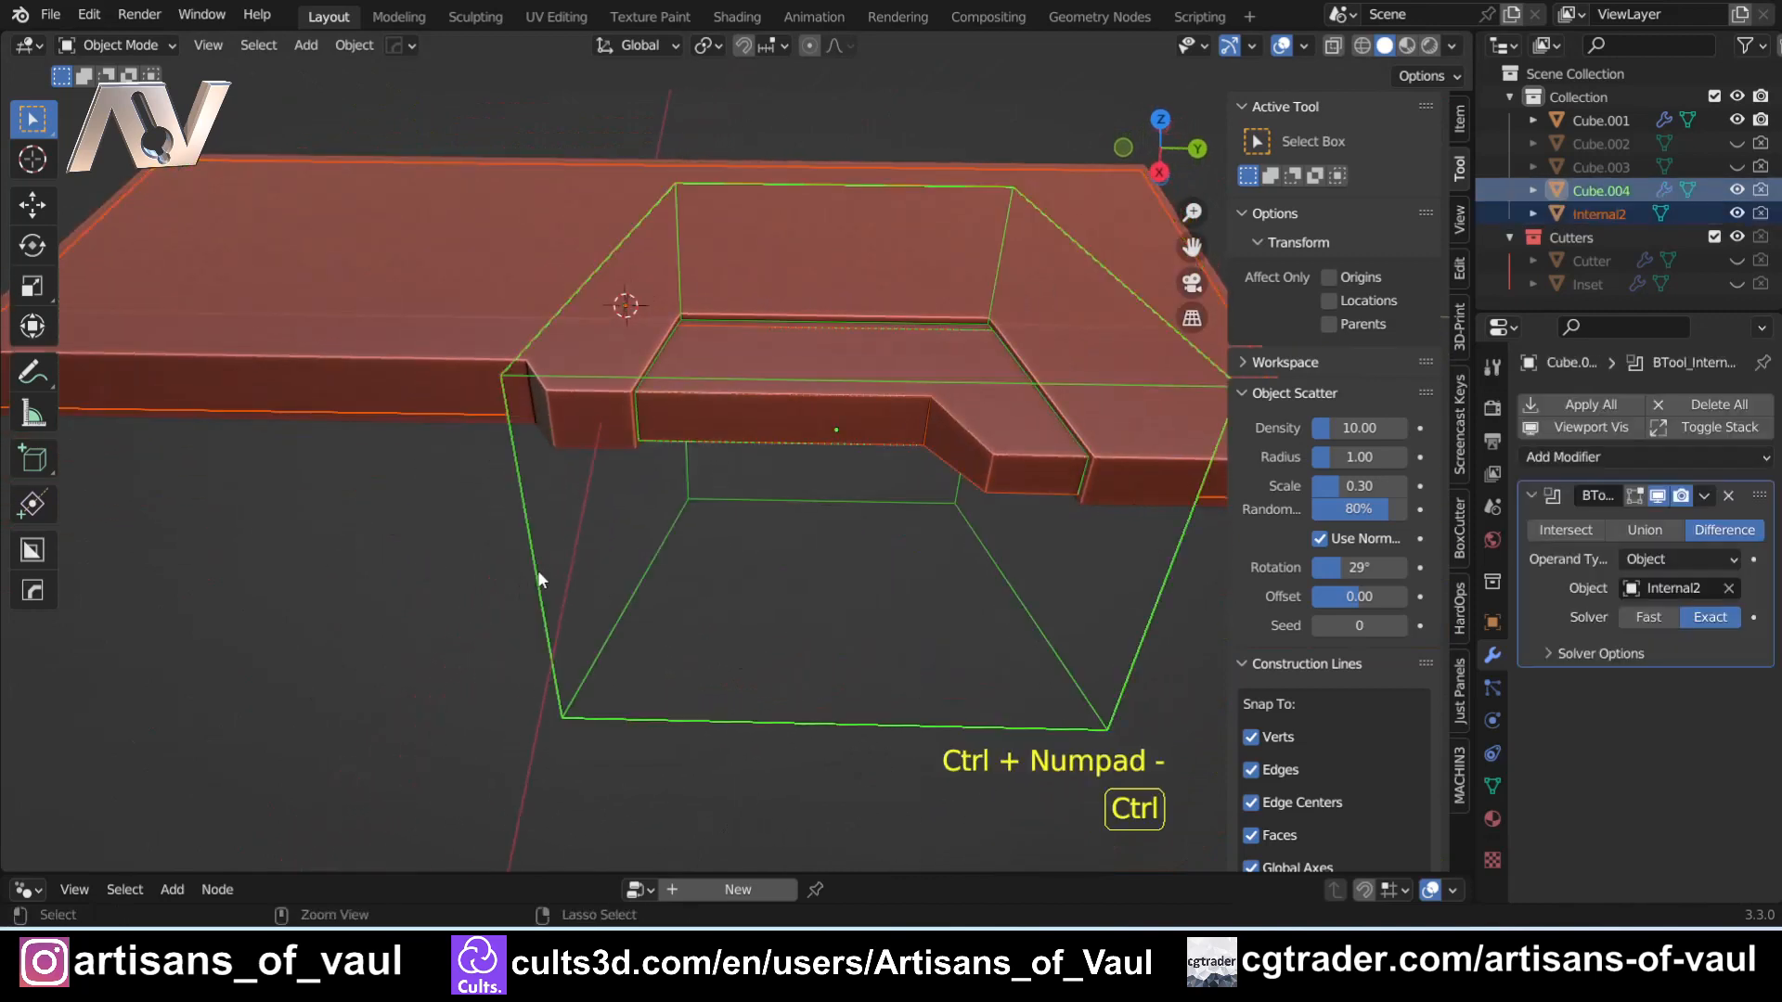
- Duplicate the tapered cutter block and move the copy about -11.87 along the global Y axis
{"action": "left_click", "coordinate": [544, 451]}
{"action": "middle_click_drag", "start_coordinate": [544, 451], "coordinate": [616, 522]}
{"action": "left_click", "coordinate": [651, 558], "text": "shift"}
{"action": "middle_click_drag", "start_coordinate": [825, 530], "coordinate": [850, 626], "text": "shift"}
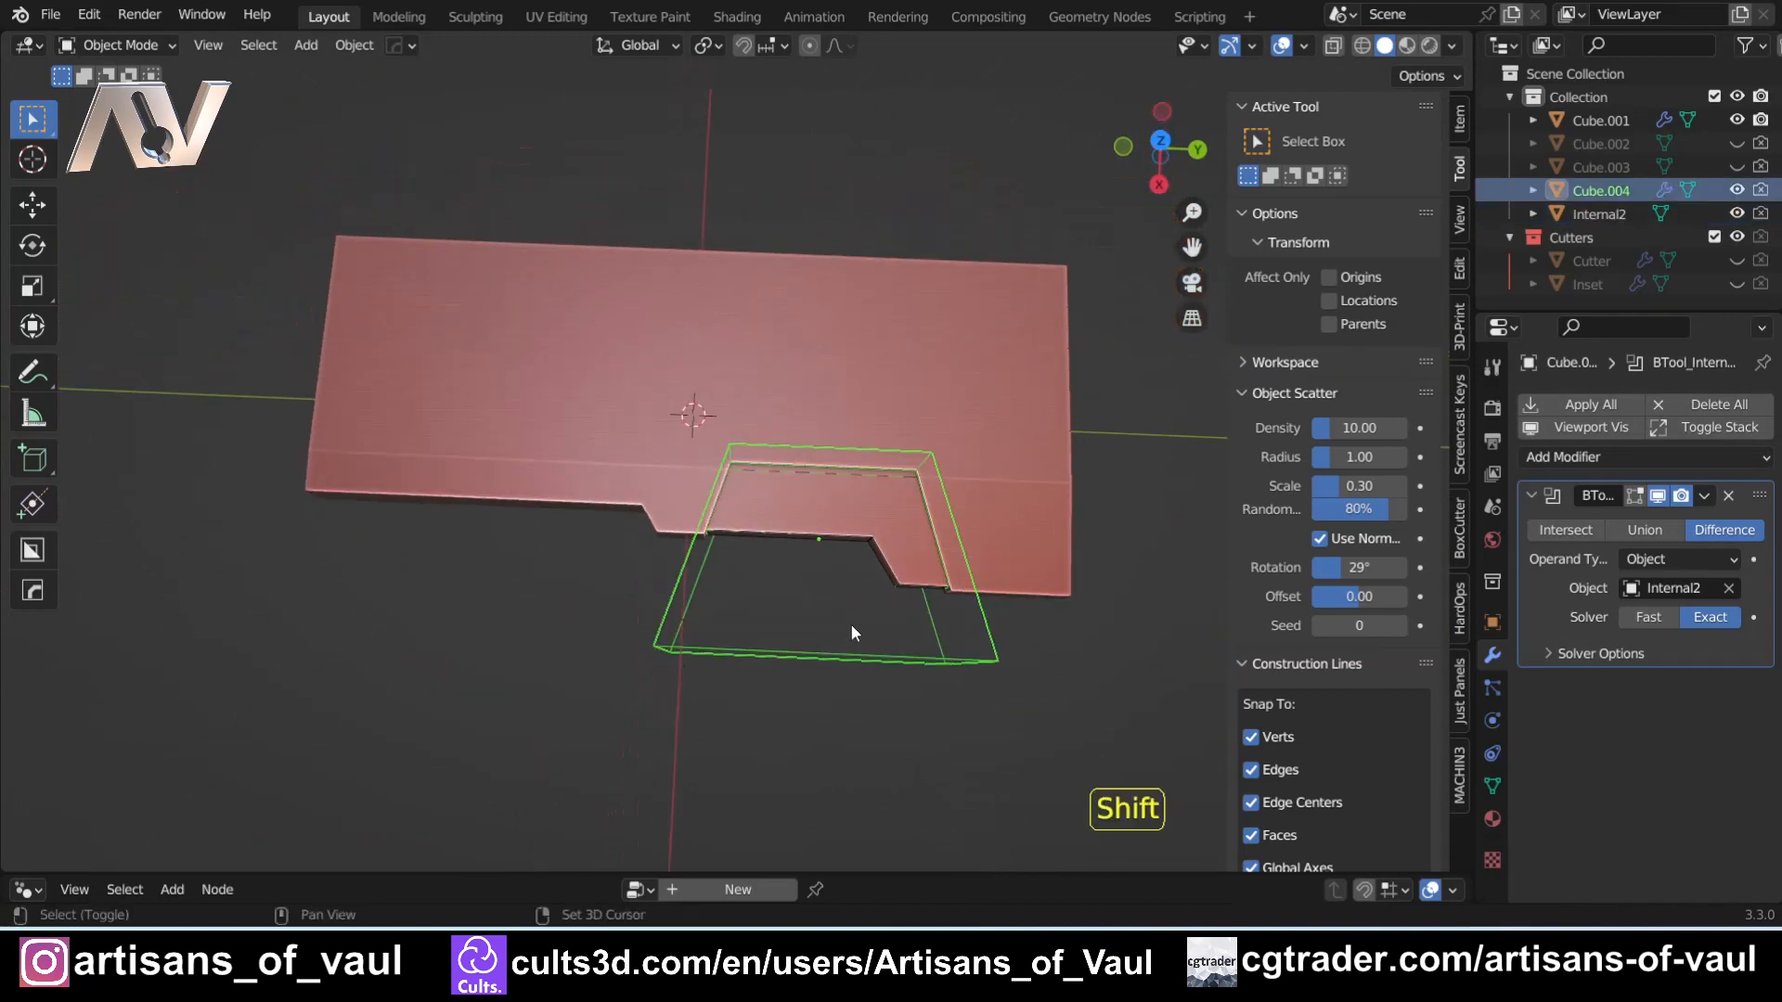
{"action": "key", "text": "shift+d"}
{"action": "key", "text": "y"}
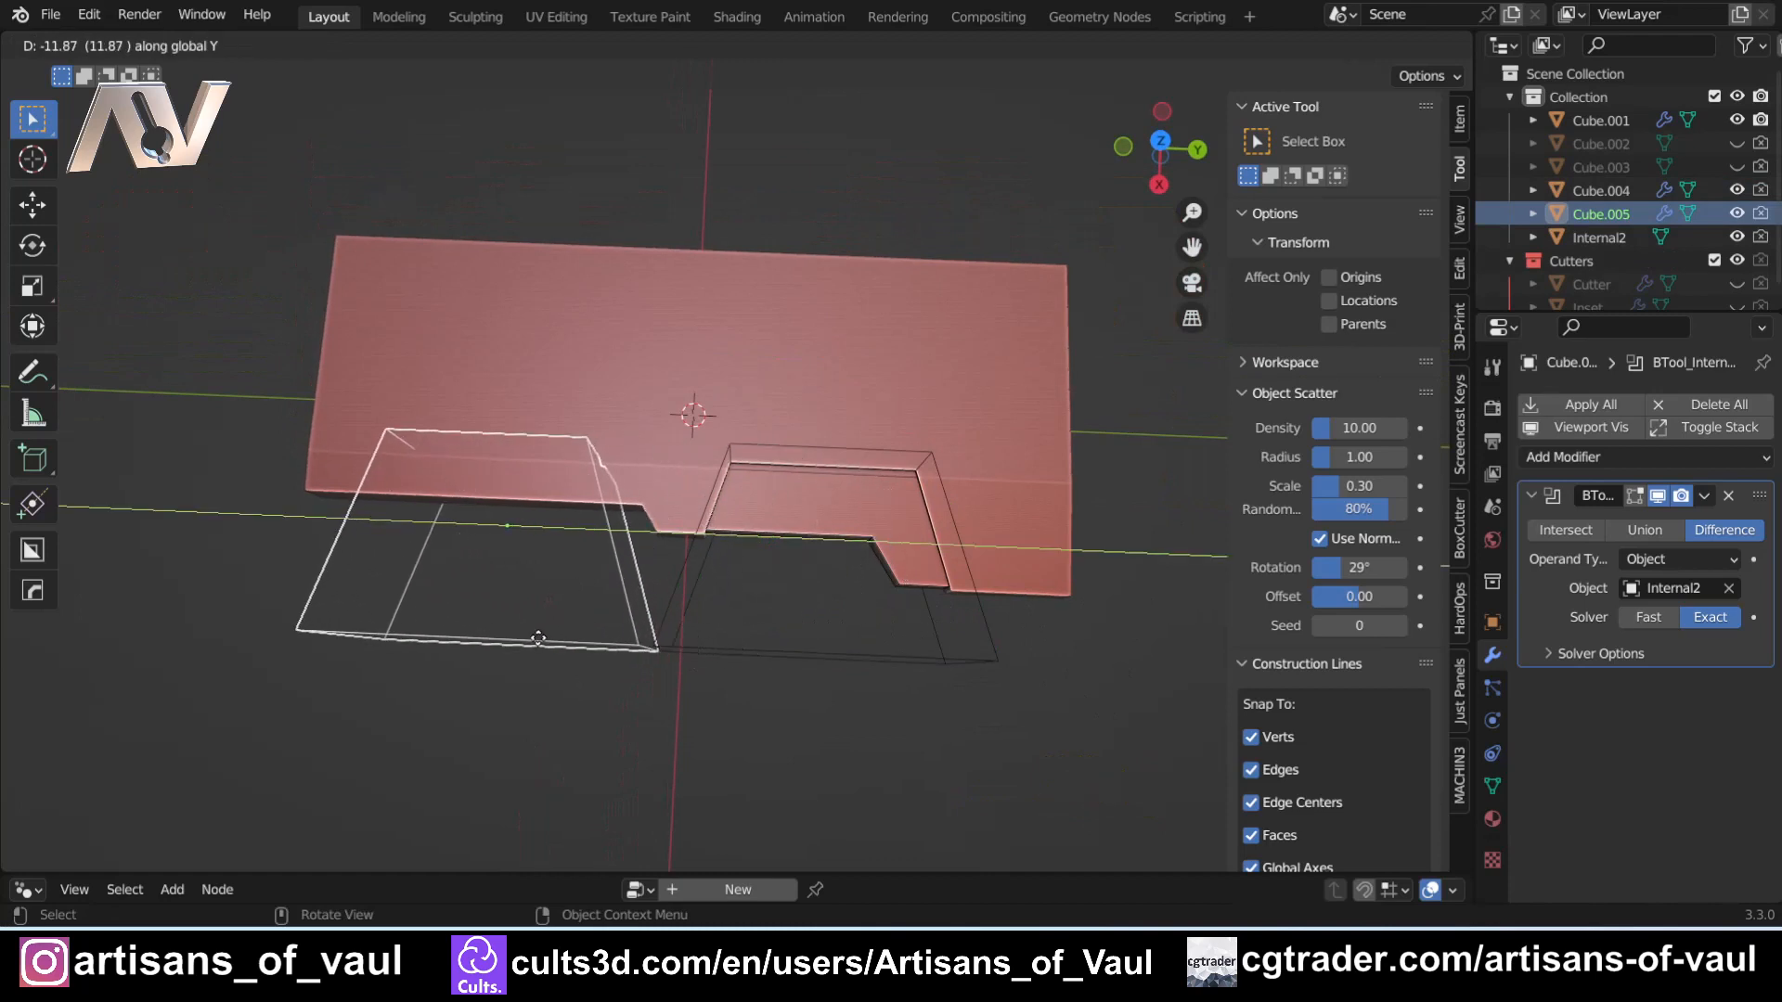
{"action": "left_click", "coordinate": [538, 638]}
- Scale the duplicated cutter to about 0.596 along Y and about 0.762 along X
{"action": "key", "text": "s"}
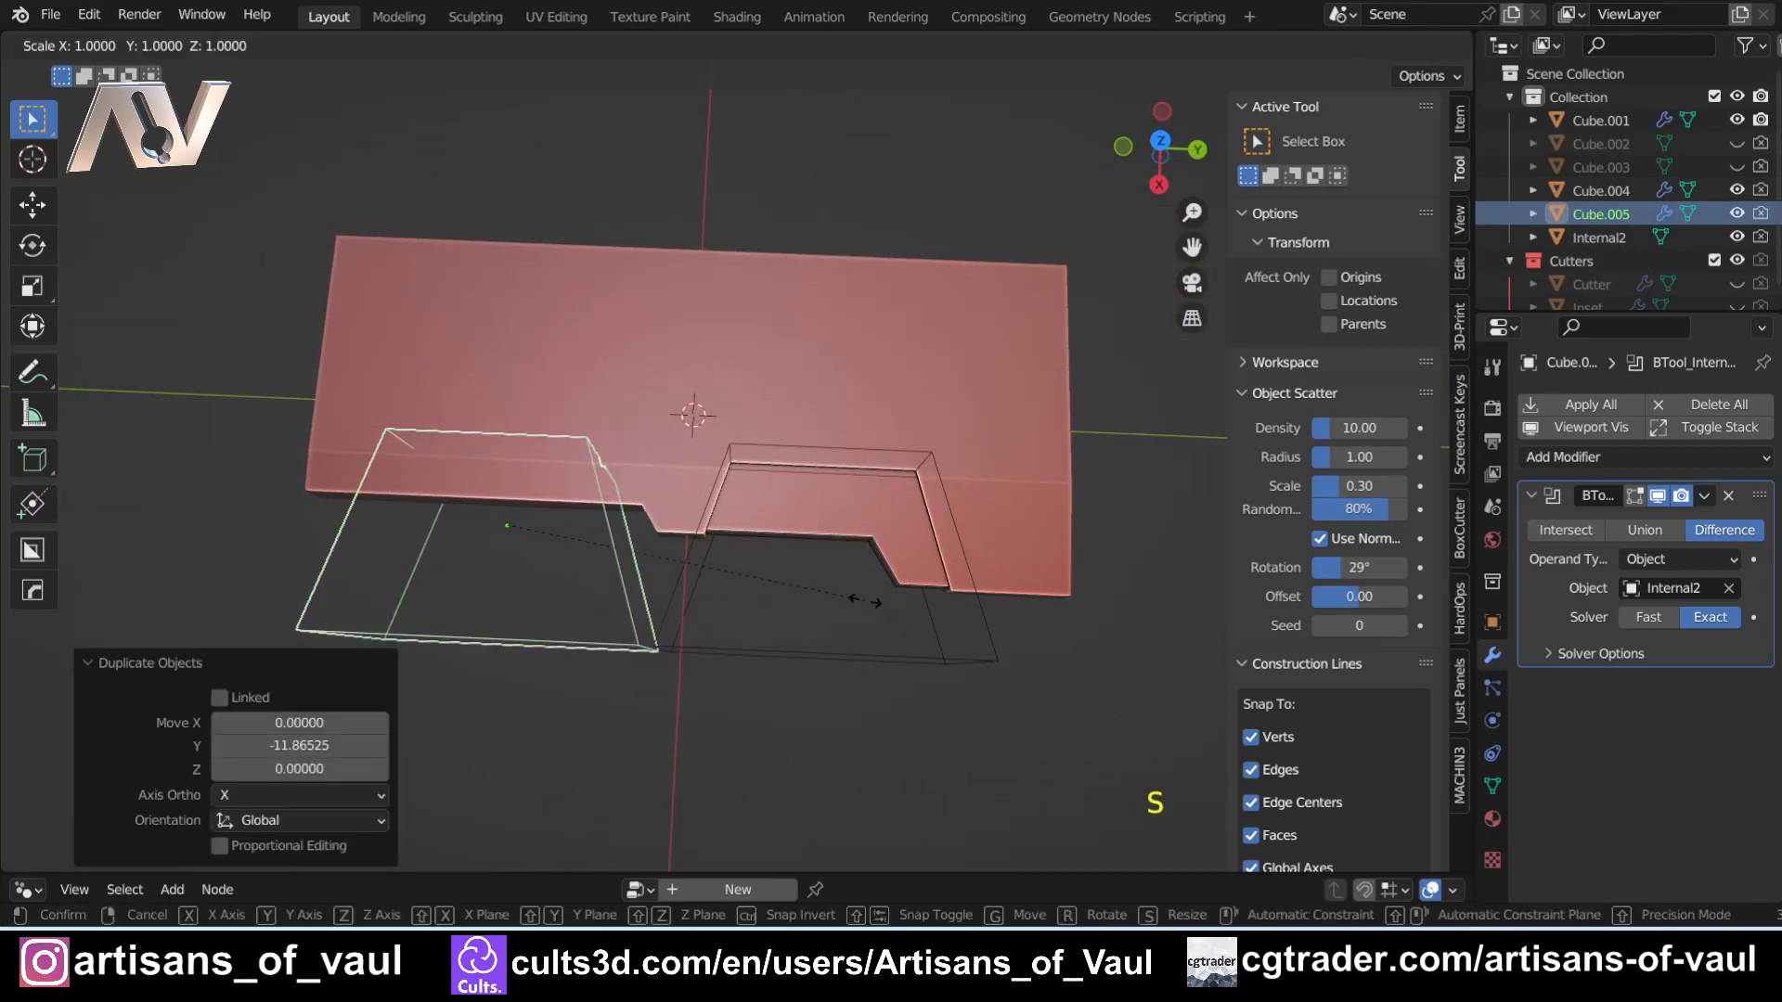
{"action": "key", "text": "x"}
{"action": "key", "text": "y"}
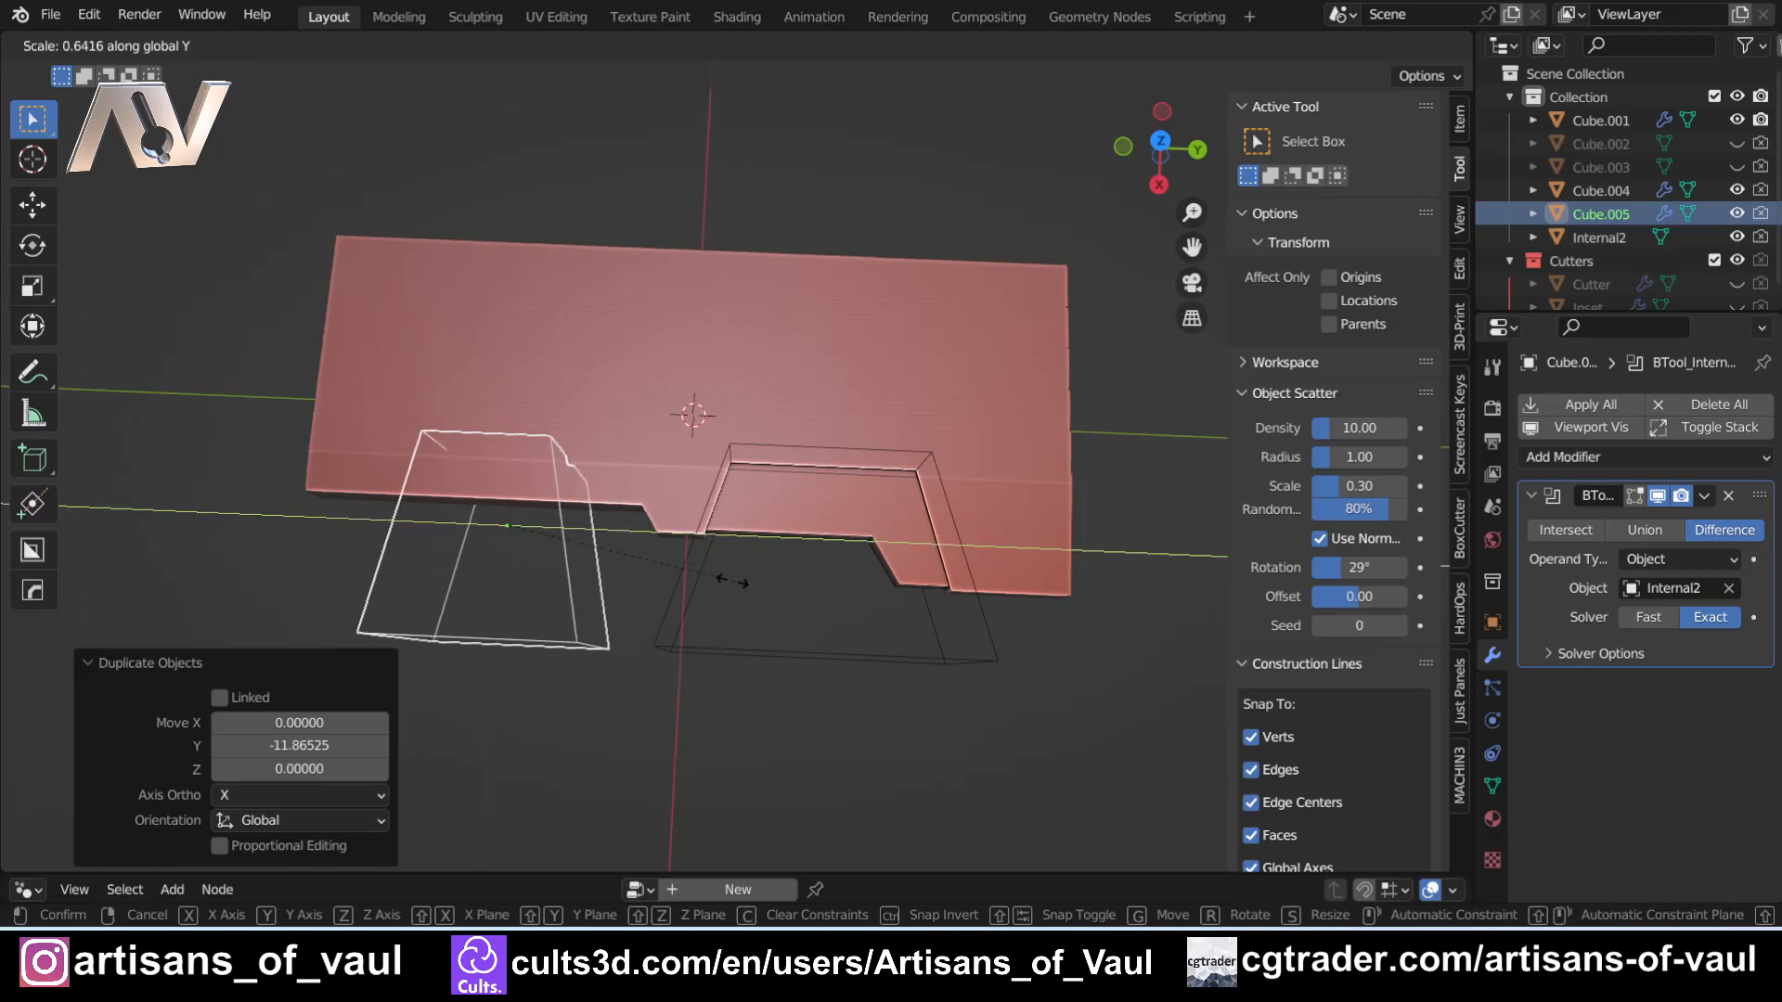
{"action": "left_click", "coordinate": [721, 583]}
{"action": "key", "text": "s"}
{"action": "key", "text": "x"}
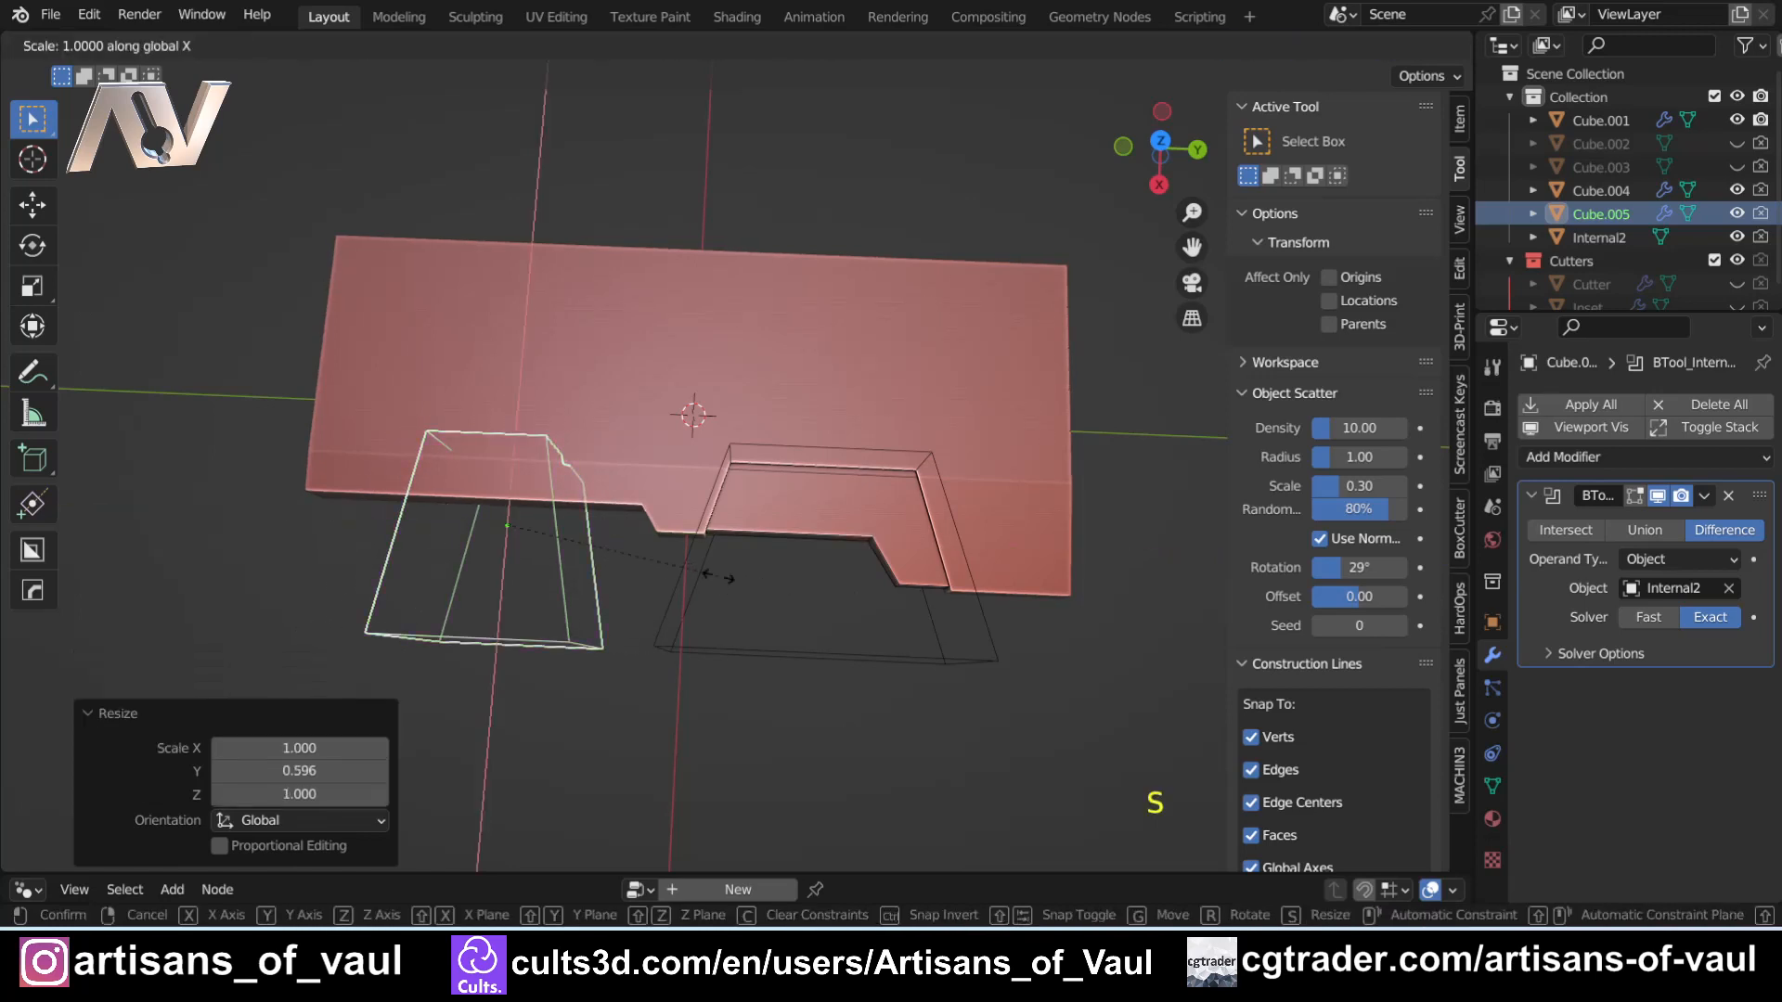
{"action": "left_click", "coordinate": [666, 568]}
{"action": "middle_click_drag", "start_coordinate": [667, 567], "coordinate": [633, 583]}
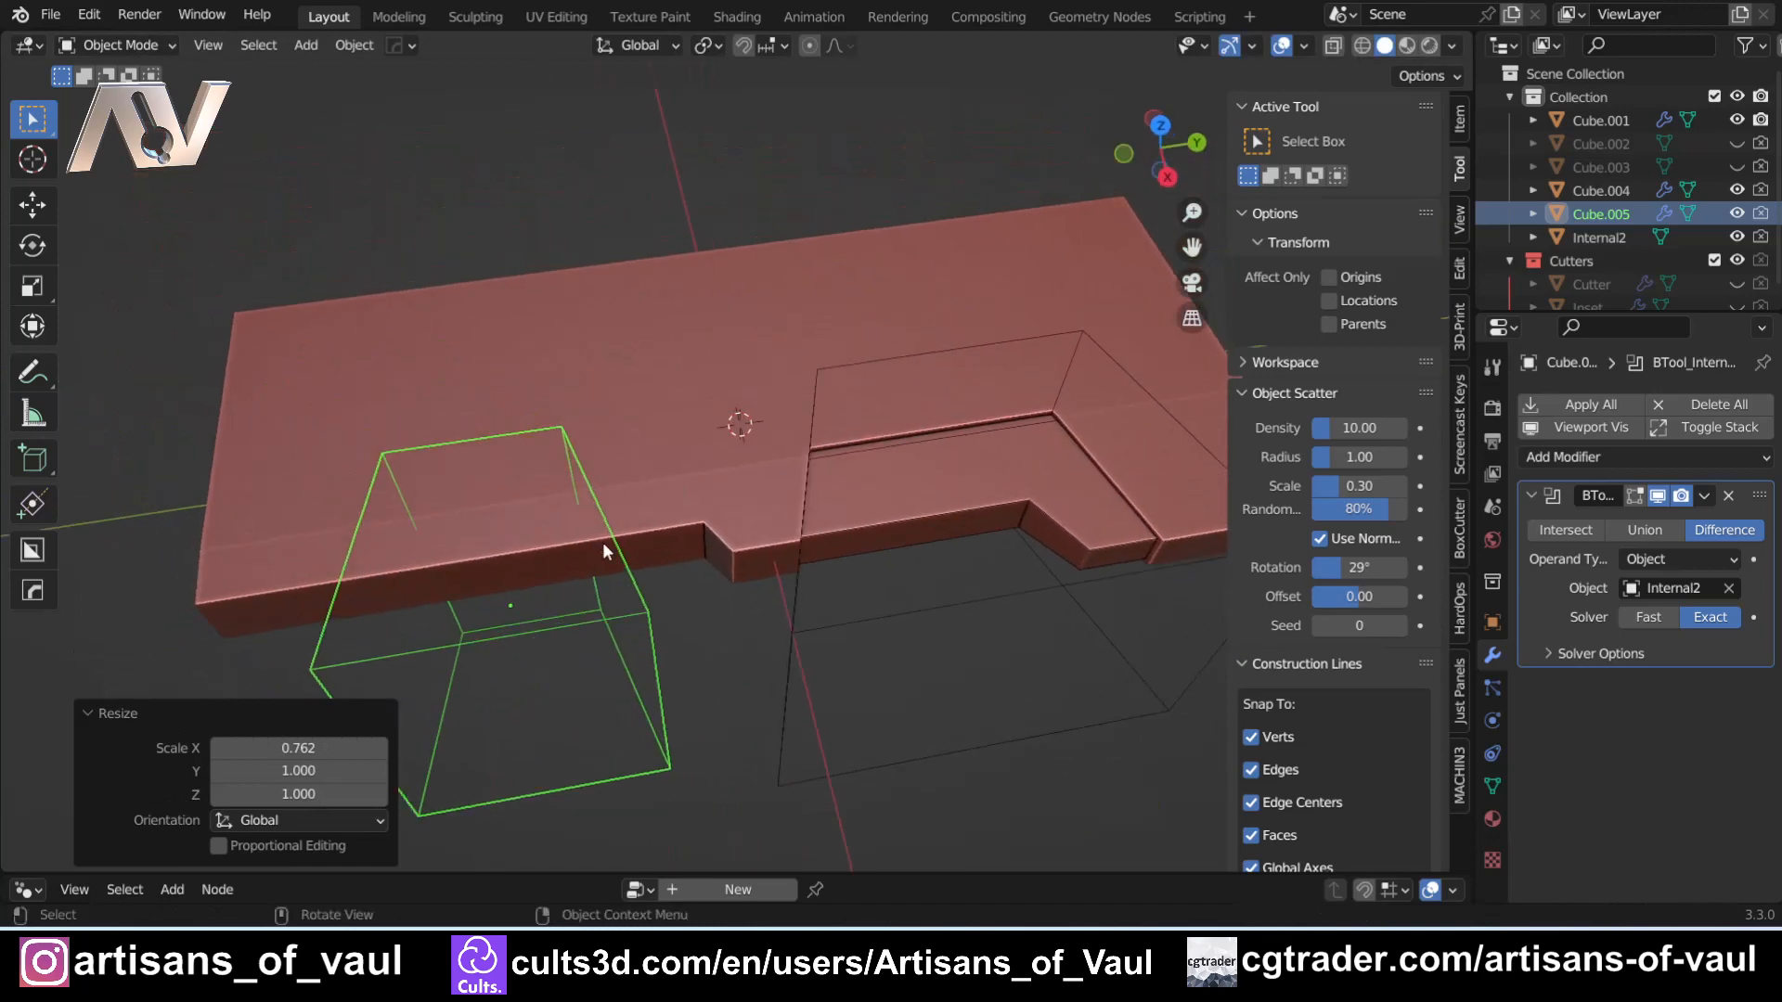
- Subtract the smaller duplicated cutter from the slab with a Boolean difference
{"action": "left_click", "coordinate": [671, 453], "text": "shift"}
{"action": "key", "text": "ctrl+KP_Subtract"}
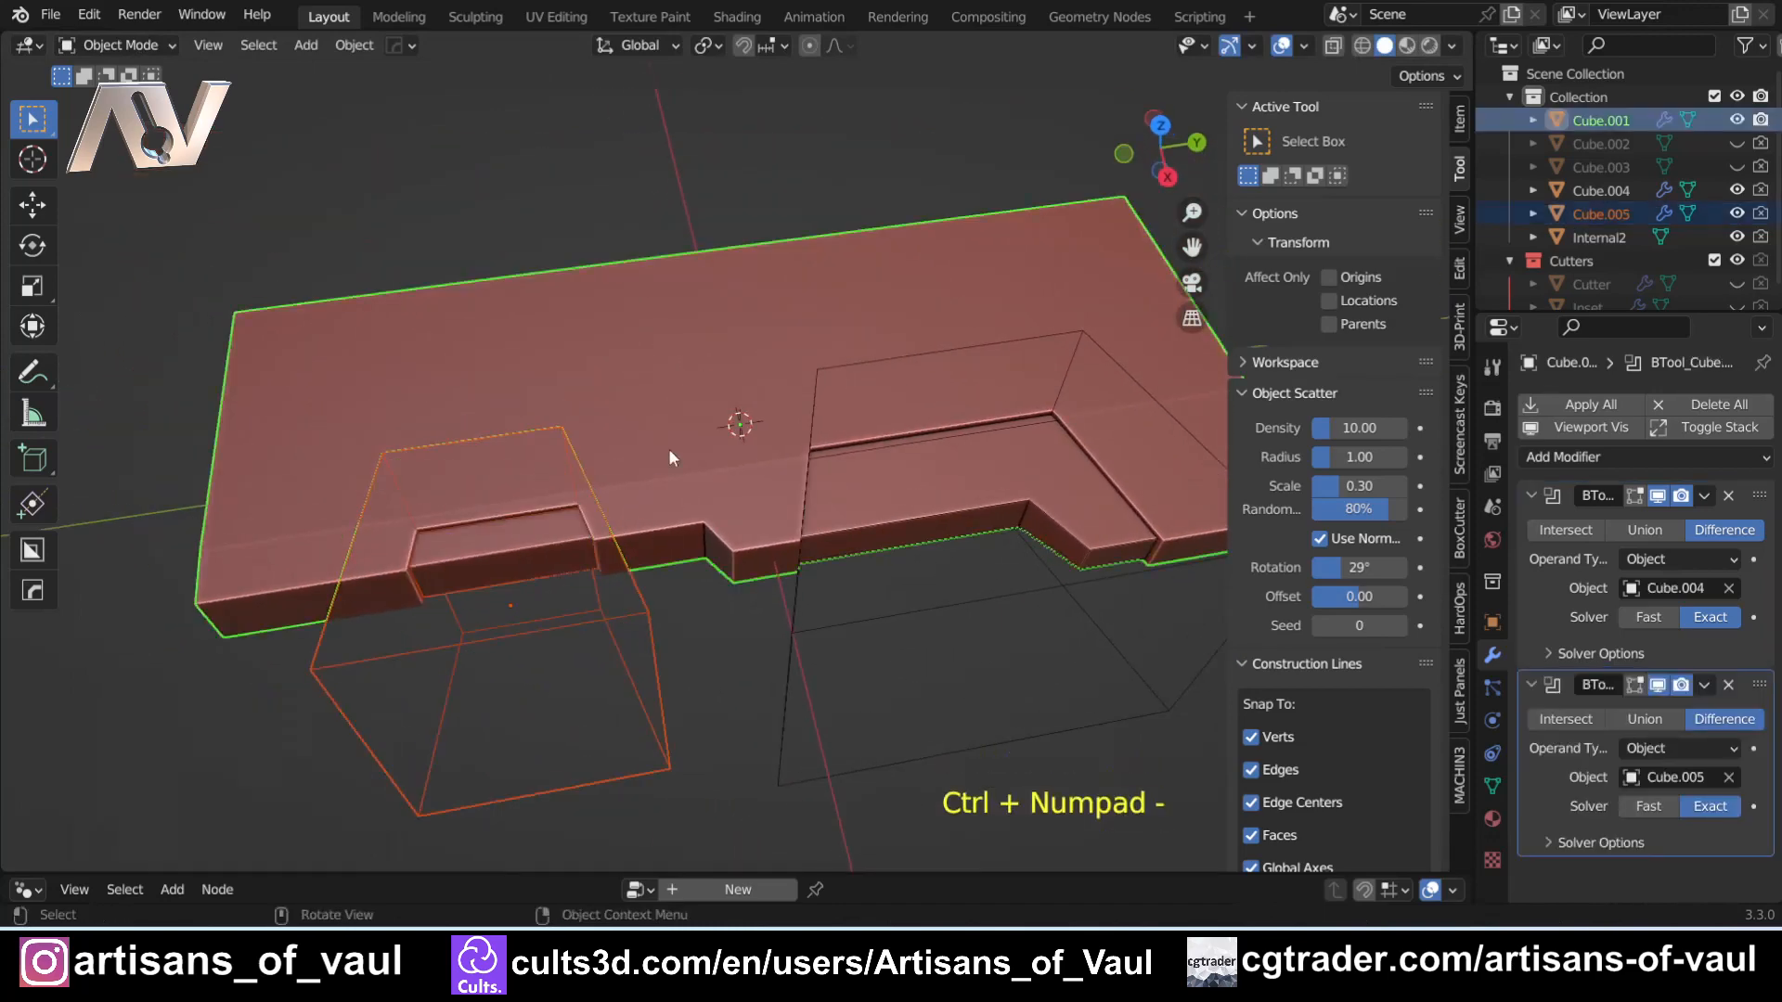
{"action": "scroll", "coordinate": [540, 562], "scroll_direction": "up", "scroll_amount": 2}
{"action": "middle_click_drag", "start_coordinate": [541, 563], "coordinate": [626, 510], "text": "shift"}
- Examine the Boolean modifiers on the two tapered cutters and the small inset cut in the slab's edge
{"action": "left_click", "coordinate": [512, 687]}
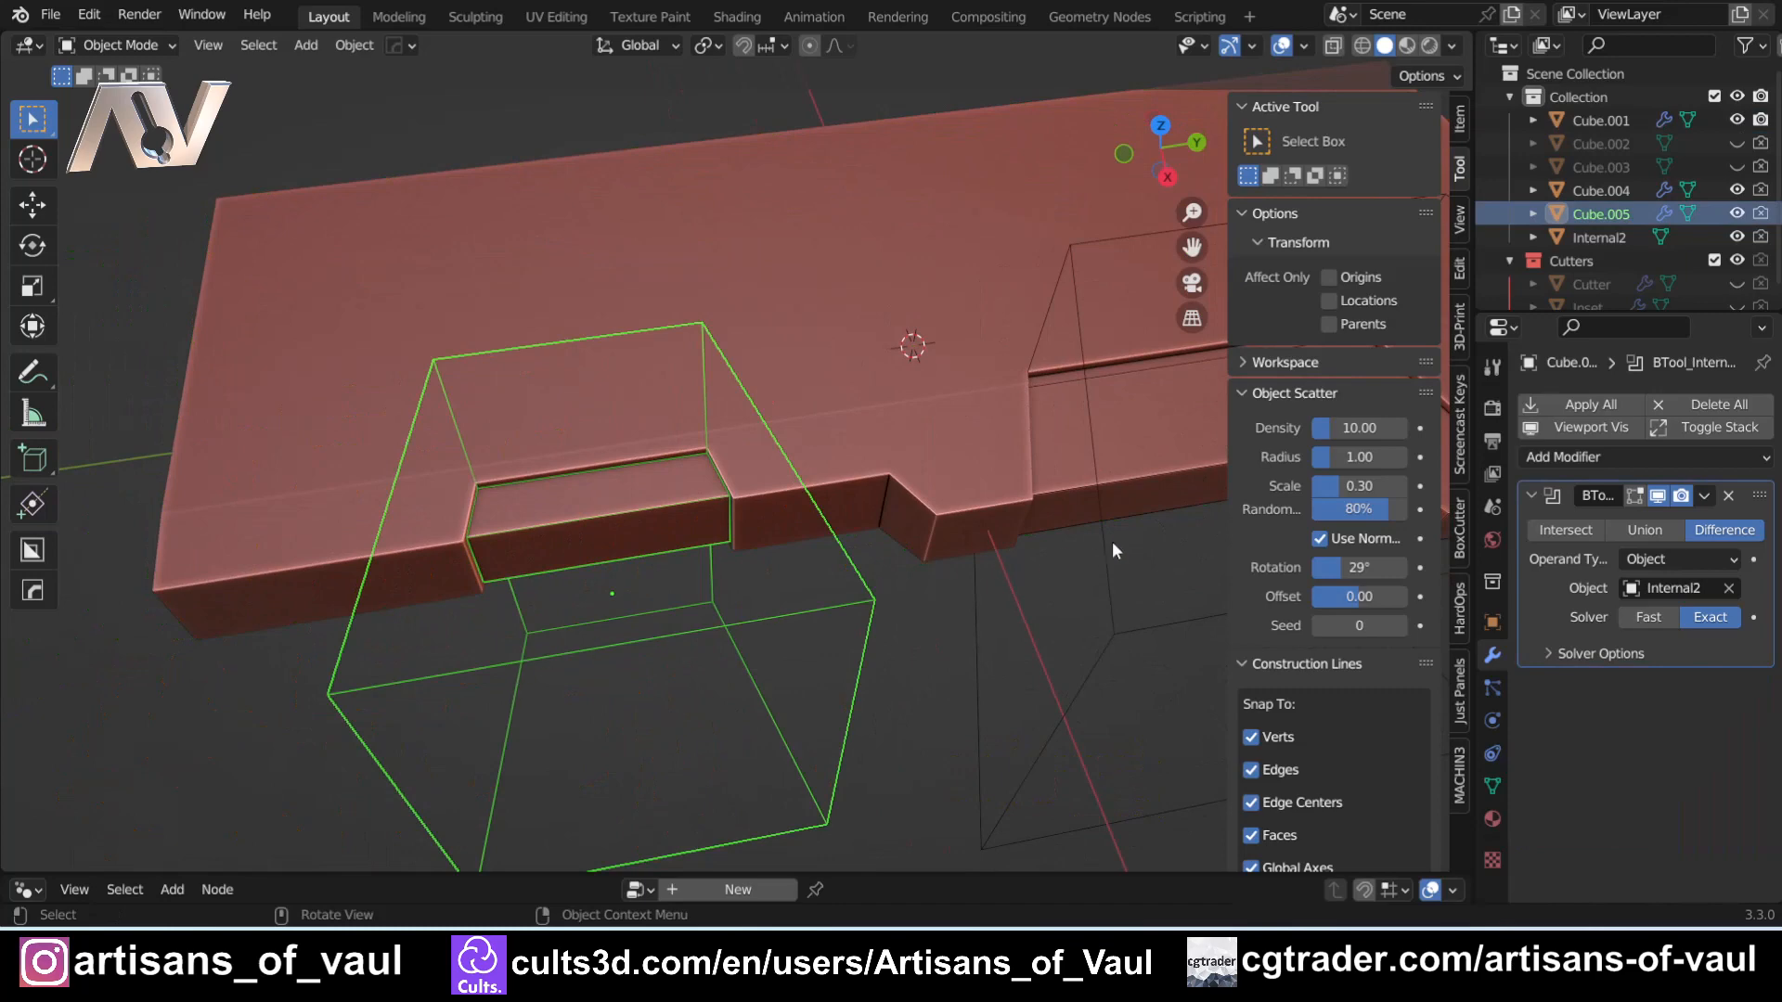
{"action": "left_click", "coordinate": [1095, 511]}
{"action": "left_click", "coordinate": [1094, 525]}
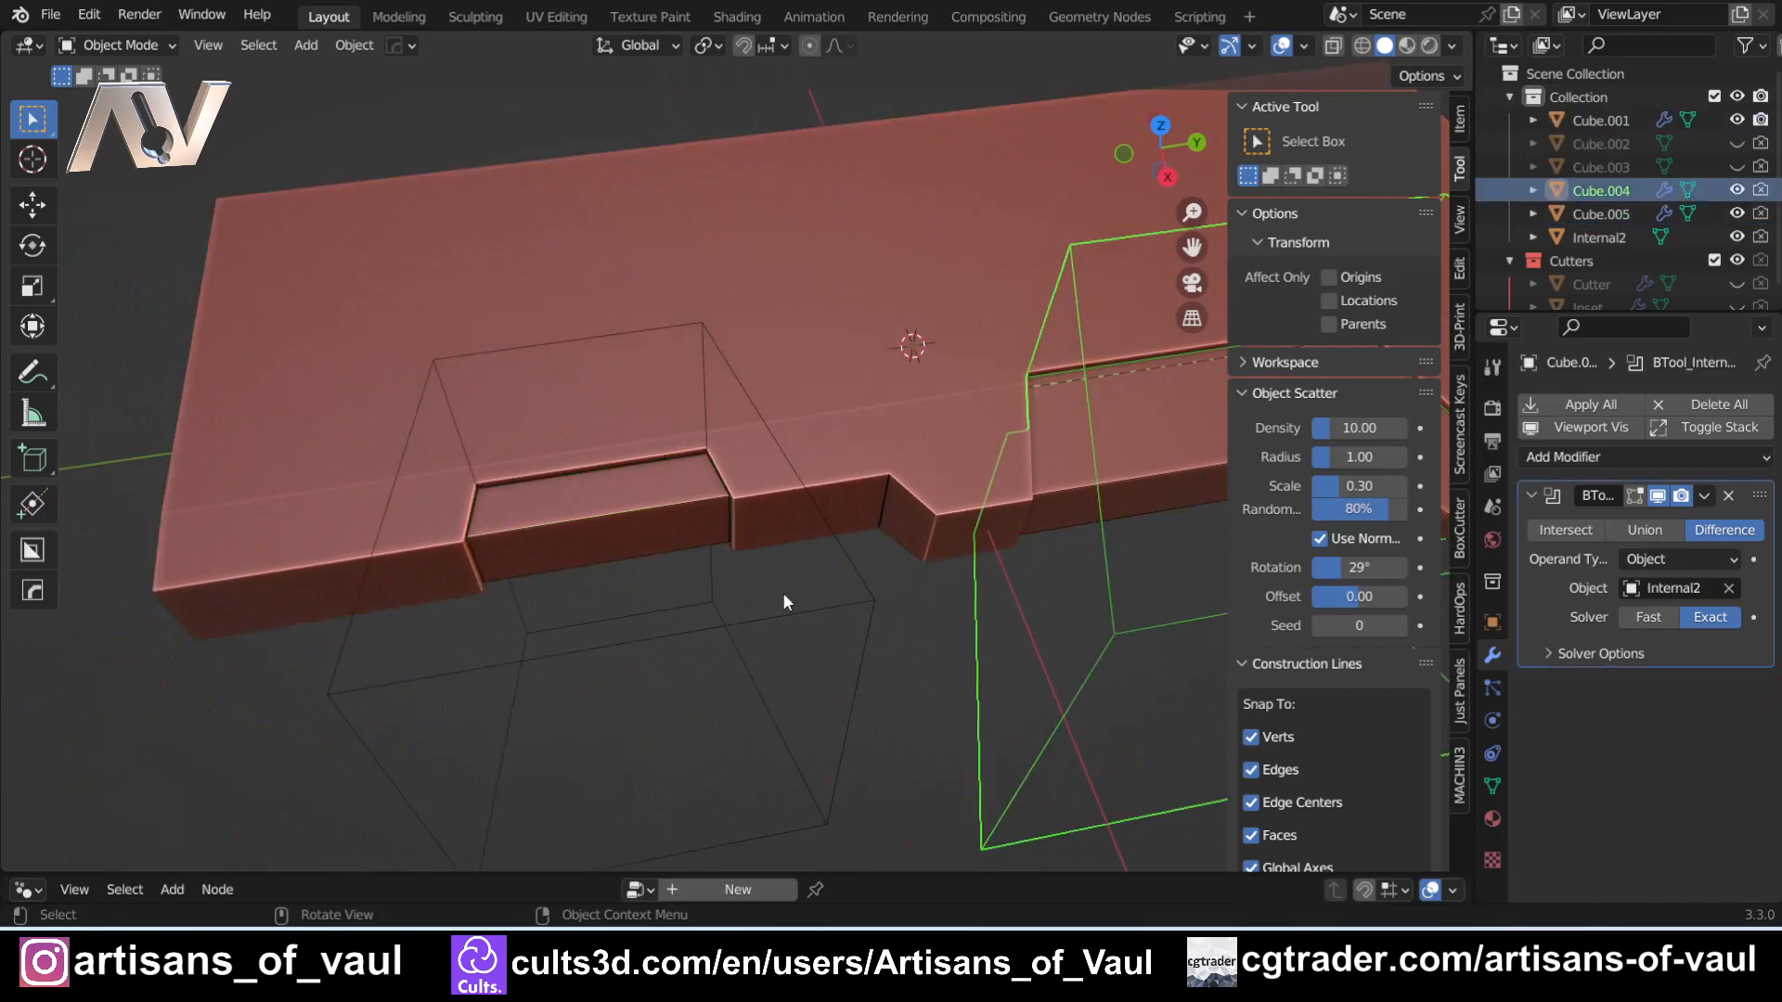
{"action": "left_click", "coordinate": [532, 623]}
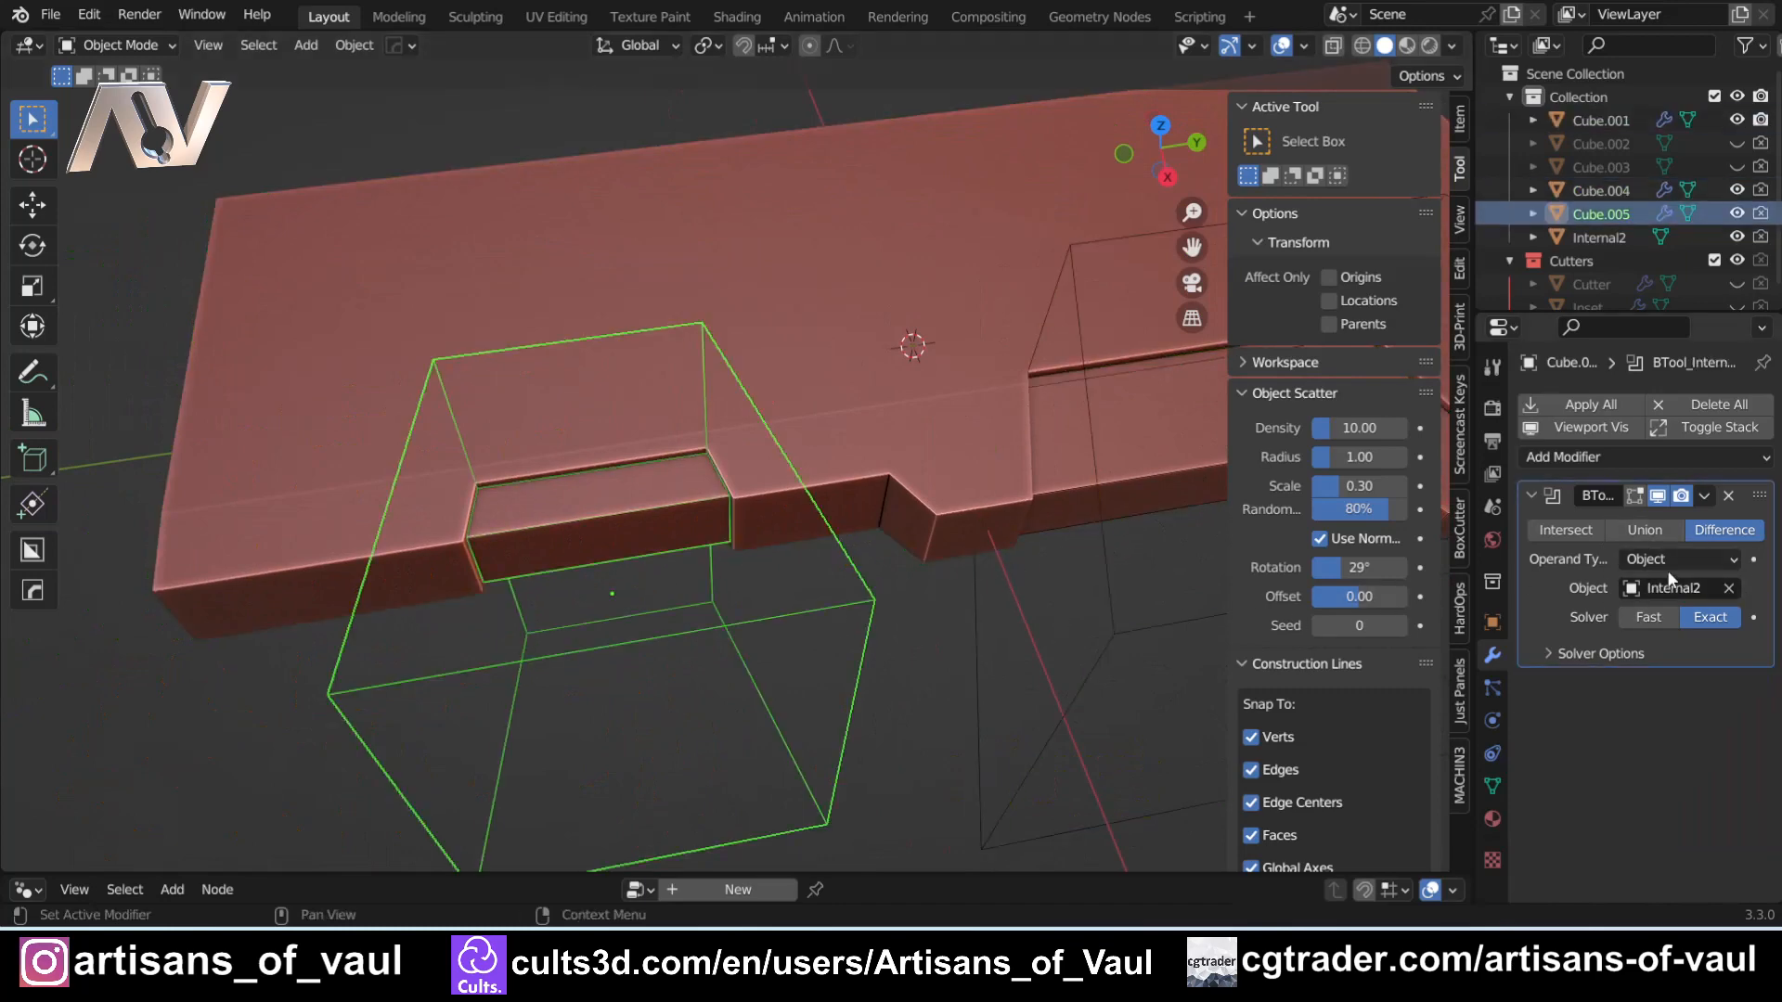
{"action": "scroll", "coordinate": [581, 566], "scroll_direction": "down", "scroll_amount": 3}
{"action": "scroll", "coordinate": [608, 514], "scroll_direction": "up", "scroll_amount": 3}
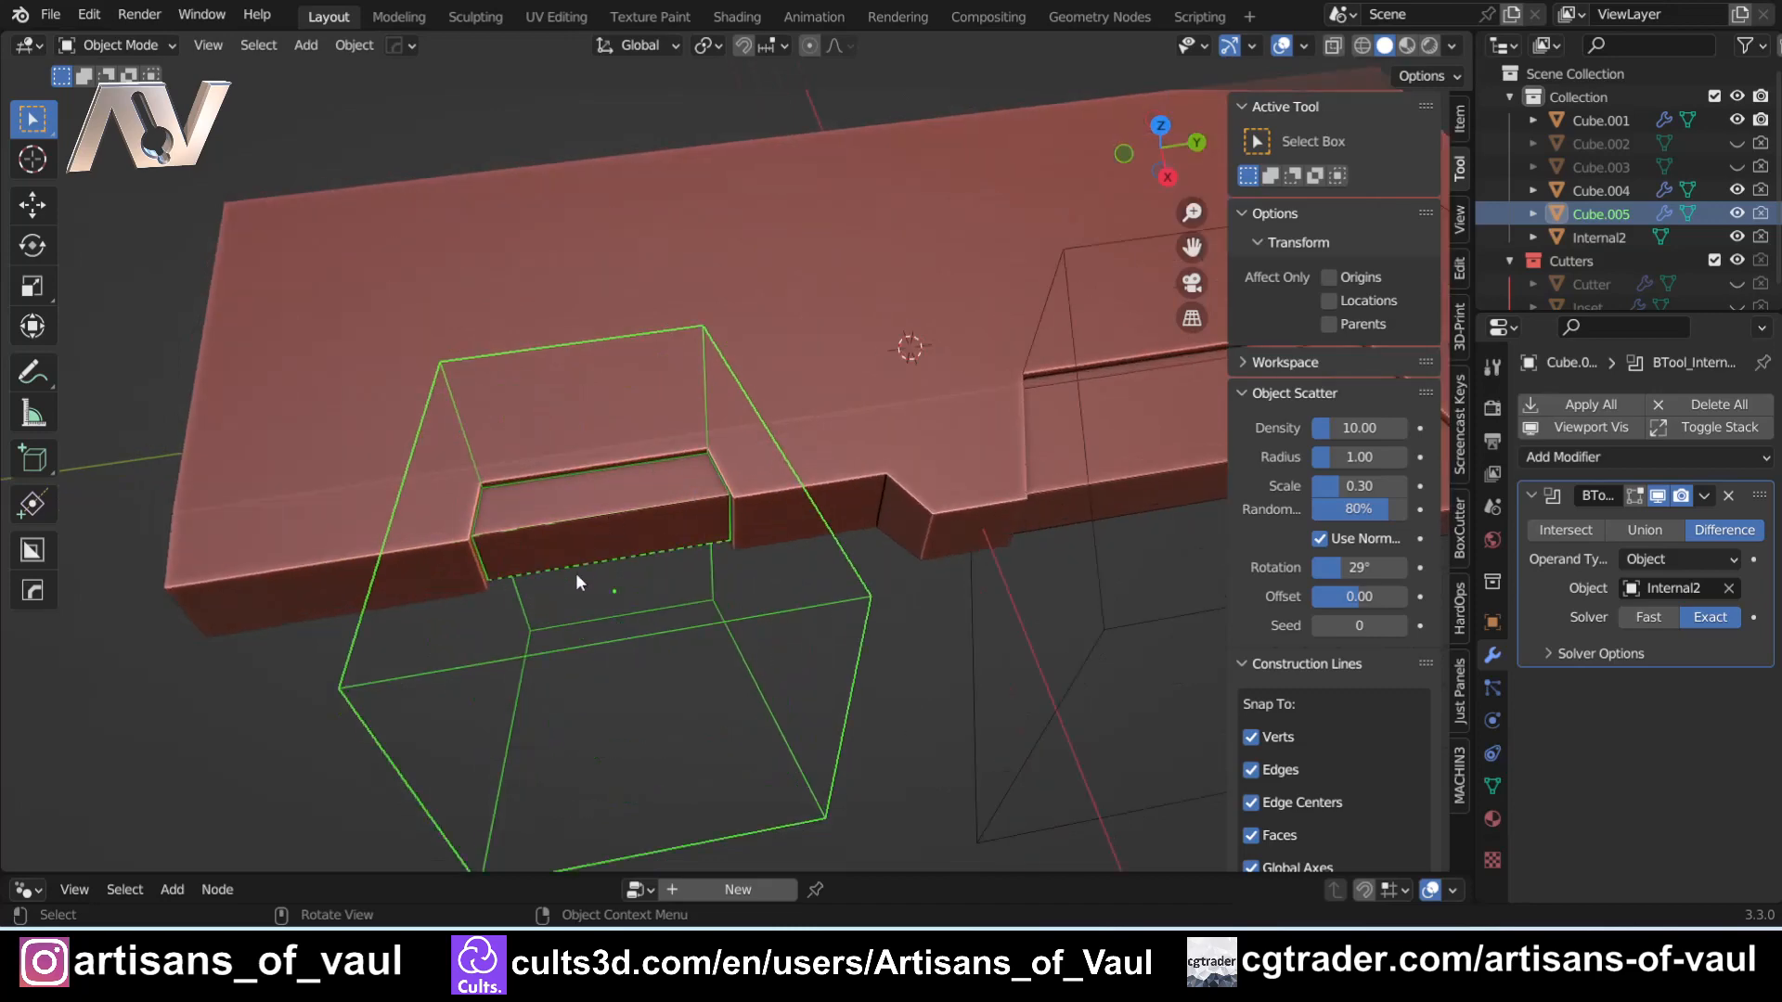
{"action": "scroll", "coordinate": [577, 568], "scroll_direction": "down", "scroll_amount": 3}
{"action": "middle_click_drag", "start_coordinate": [730, 438], "coordinate": [717, 603]}
- From a top view, add a cube of size 2 inside the smaller cutter's mesh and move it onto the slab's straight long edge
{"action": "left_click", "coordinate": [785, 529]}
{"action": "left_click", "coordinate": [702, 602]}
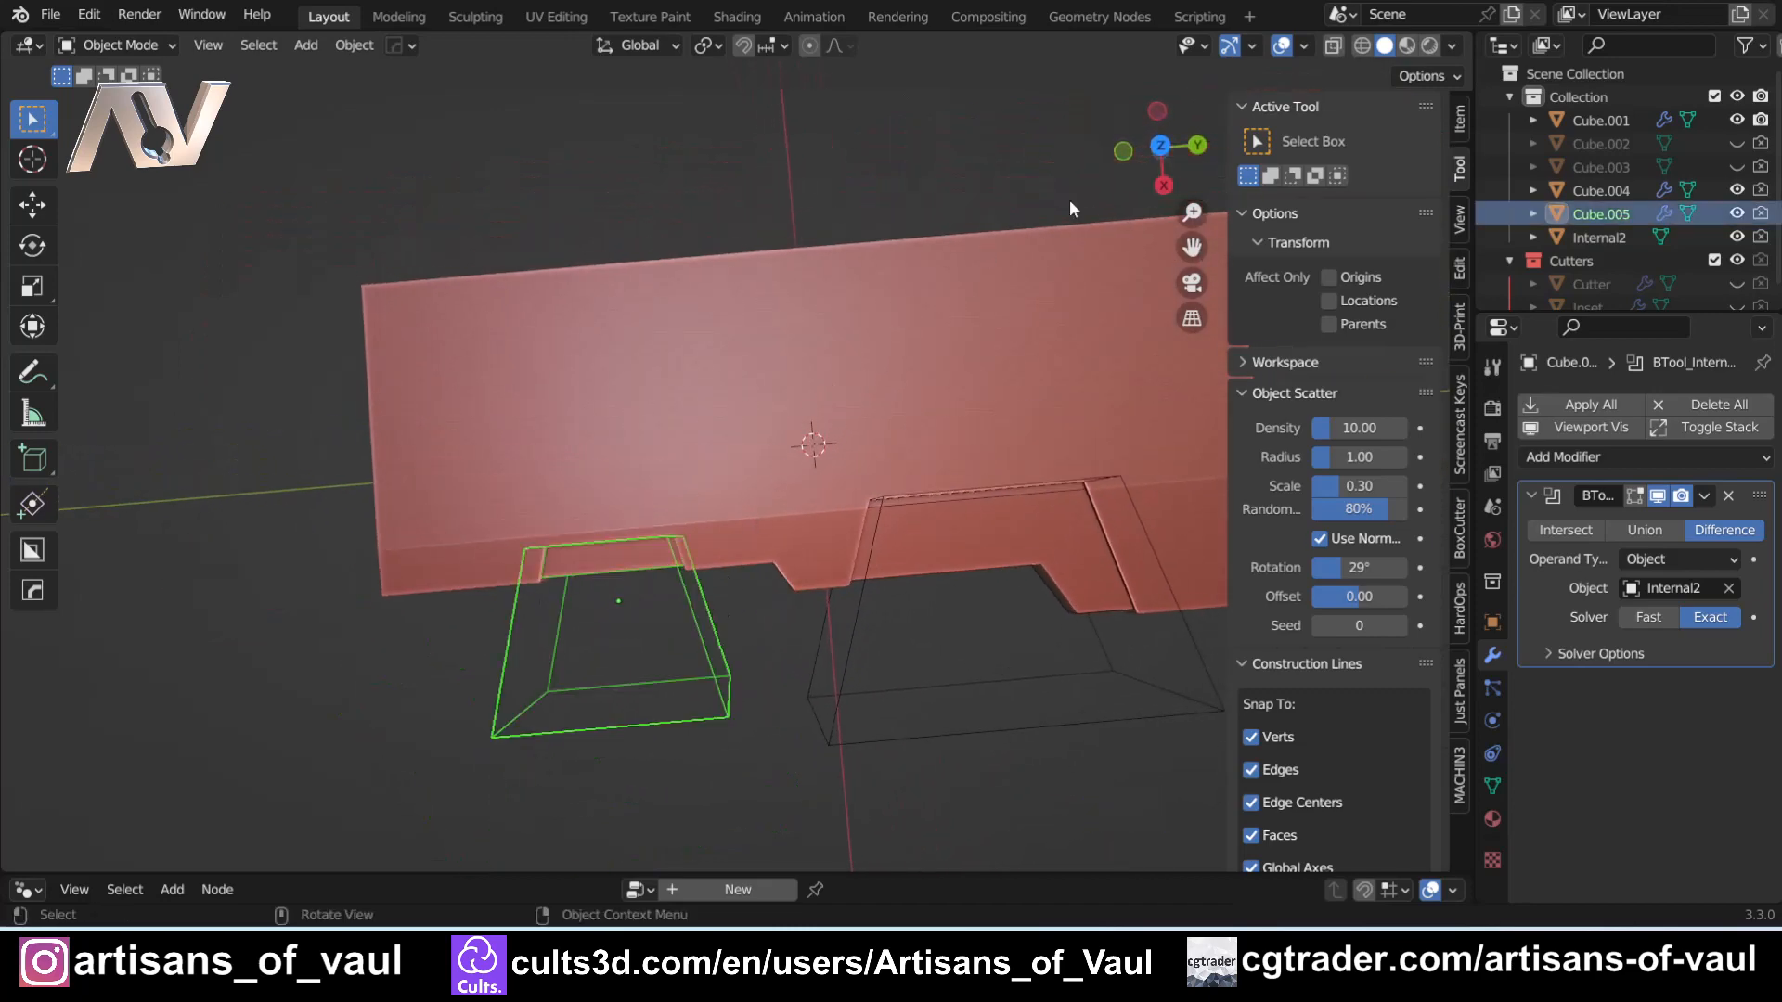
{"action": "left_click", "coordinate": [1161, 145]}
{"action": "middle_click_drag", "start_coordinate": [994, 383], "coordinate": [832, 462], "text": "shift"}
{"action": "key", "text": "Tab"}
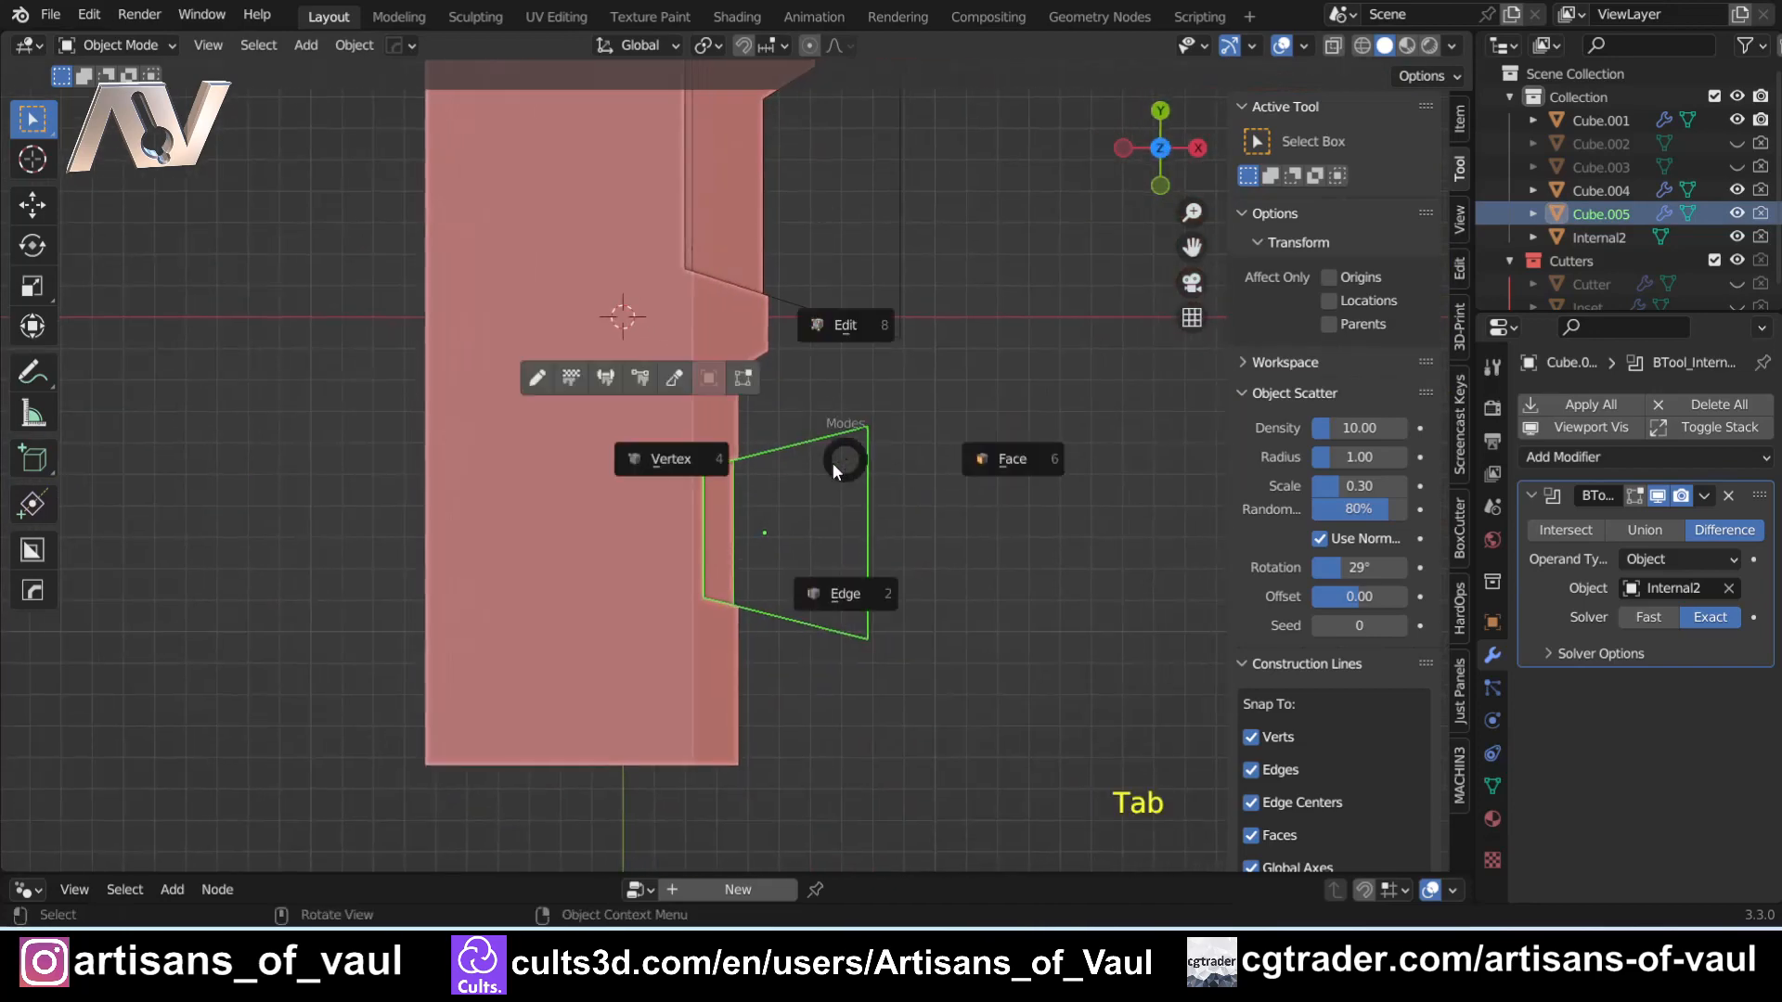
{"action": "left_click", "coordinate": [671, 466]}
{"action": "middle_click_drag", "start_coordinate": [690, 467], "coordinate": [817, 490], "text": "shift"}
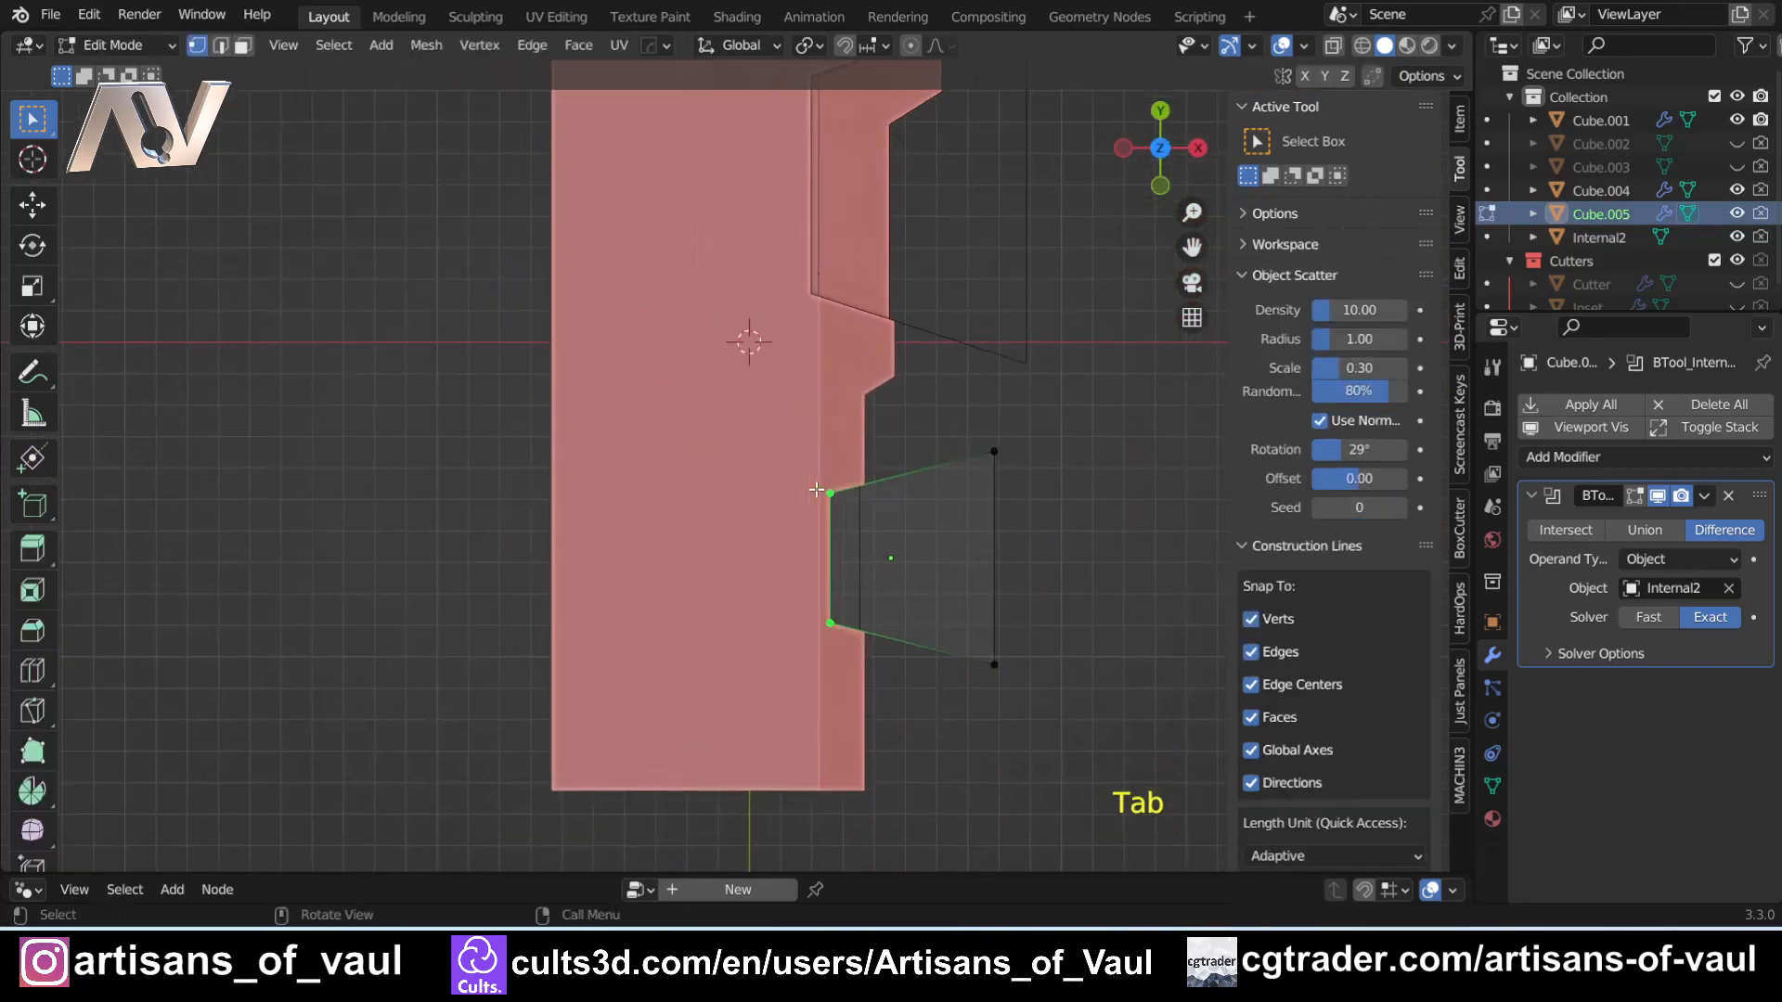
{"action": "key", "text": "shift+a"}
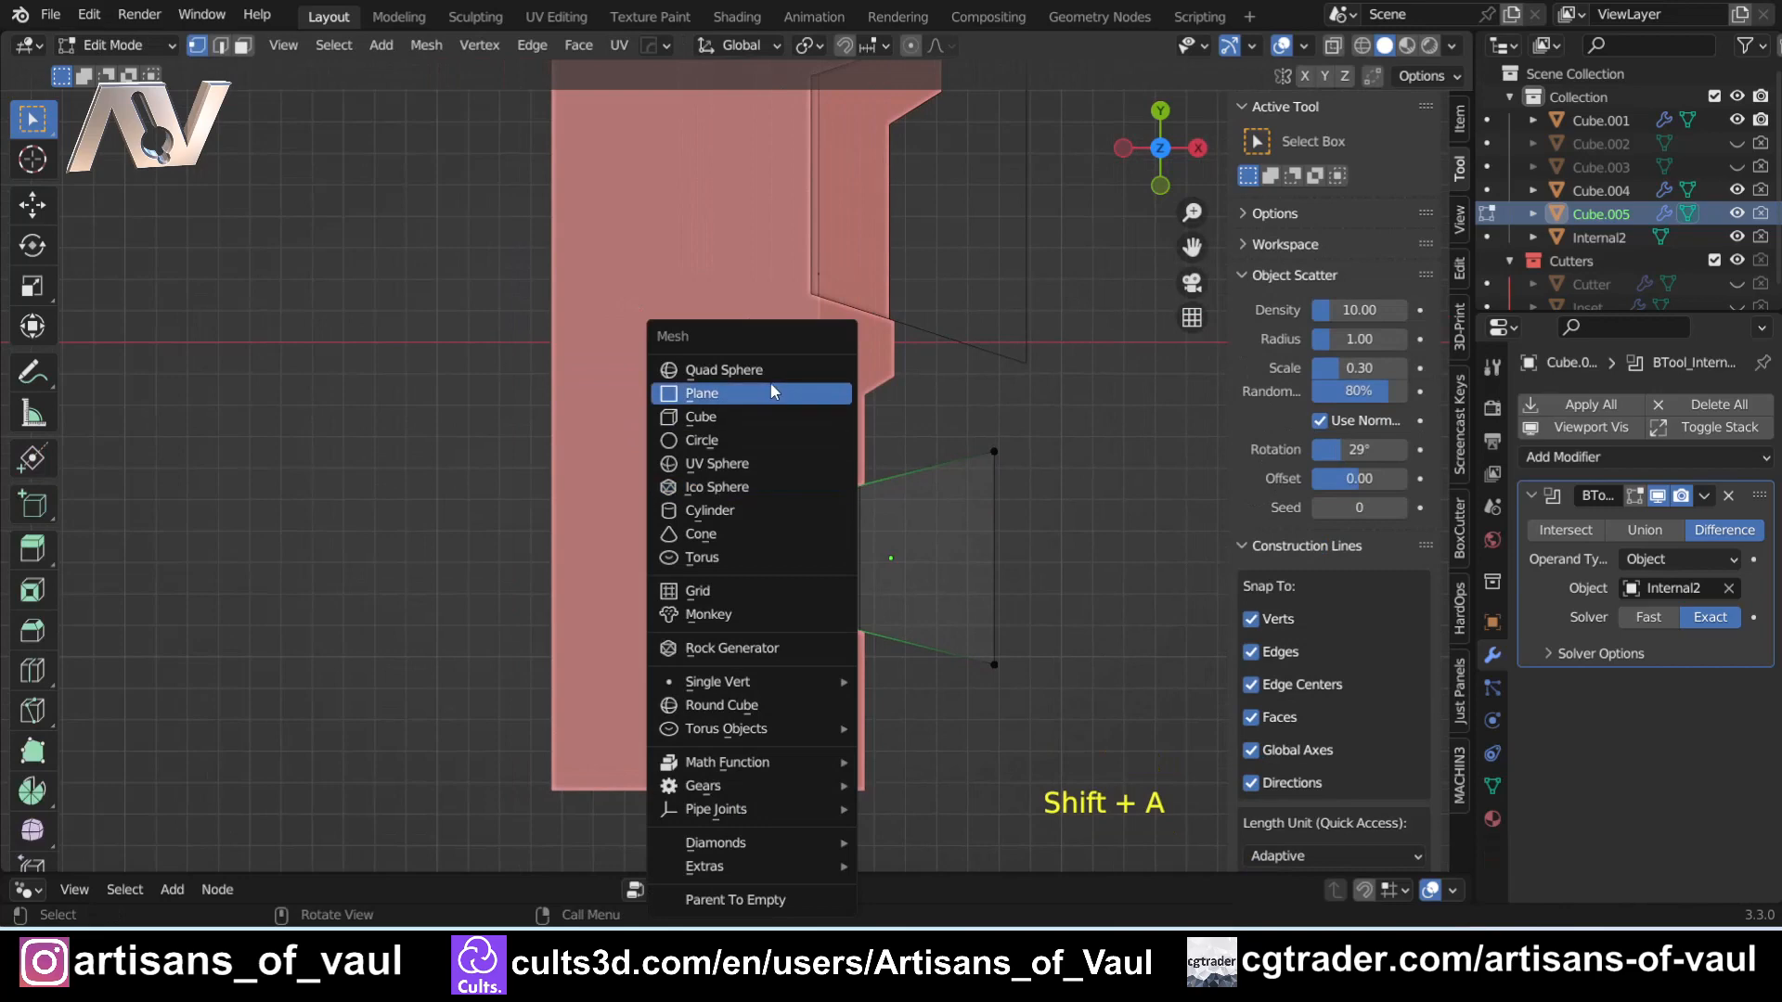
{"action": "left_click", "coordinate": [748, 425]}
{"action": "key", "text": "g"}
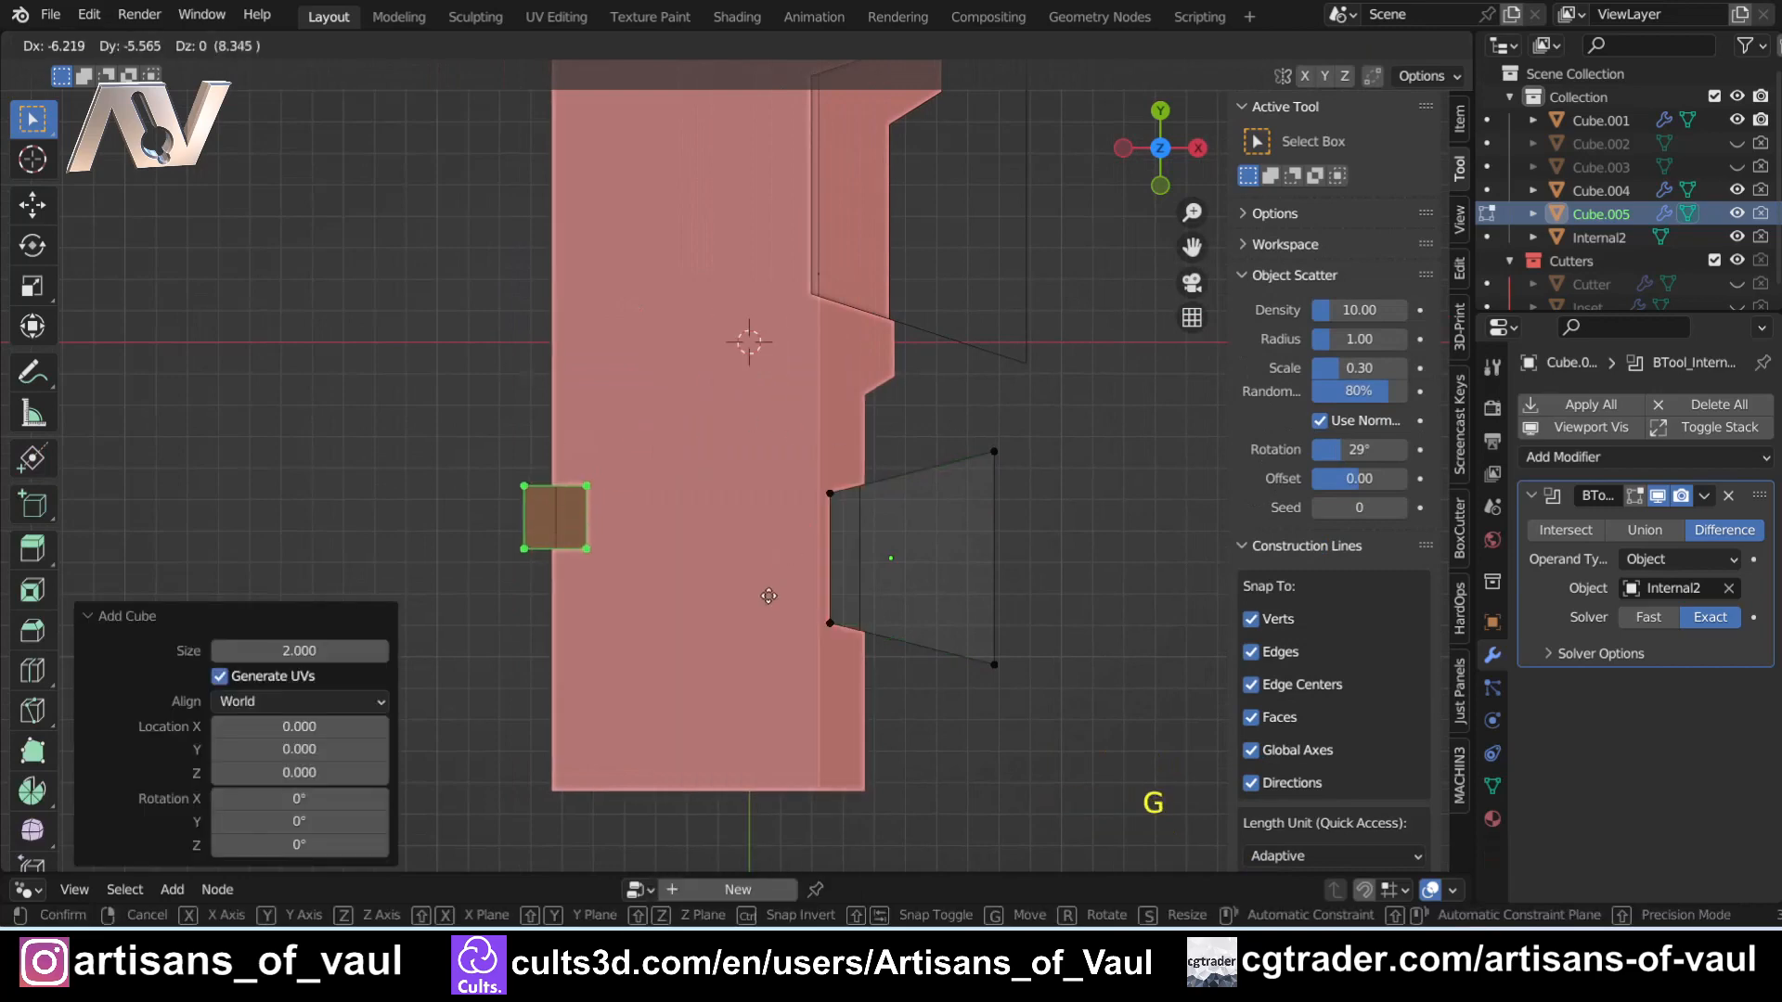
{"action": "left_click", "coordinate": [768, 597]}
- Scale the new cube by about 2.923 and move it farther along the straight edge, about 11.31 in Y and -1.01 in X
{"action": "key", "text": "s"}
{"action": "left_click", "coordinate": [1239, 557]}
{"action": "middle_click_drag", "start_coordinate": [577, 426], "coordinate": [743, 550], "text": "shift"}
{"action": "key", "text": "g"}
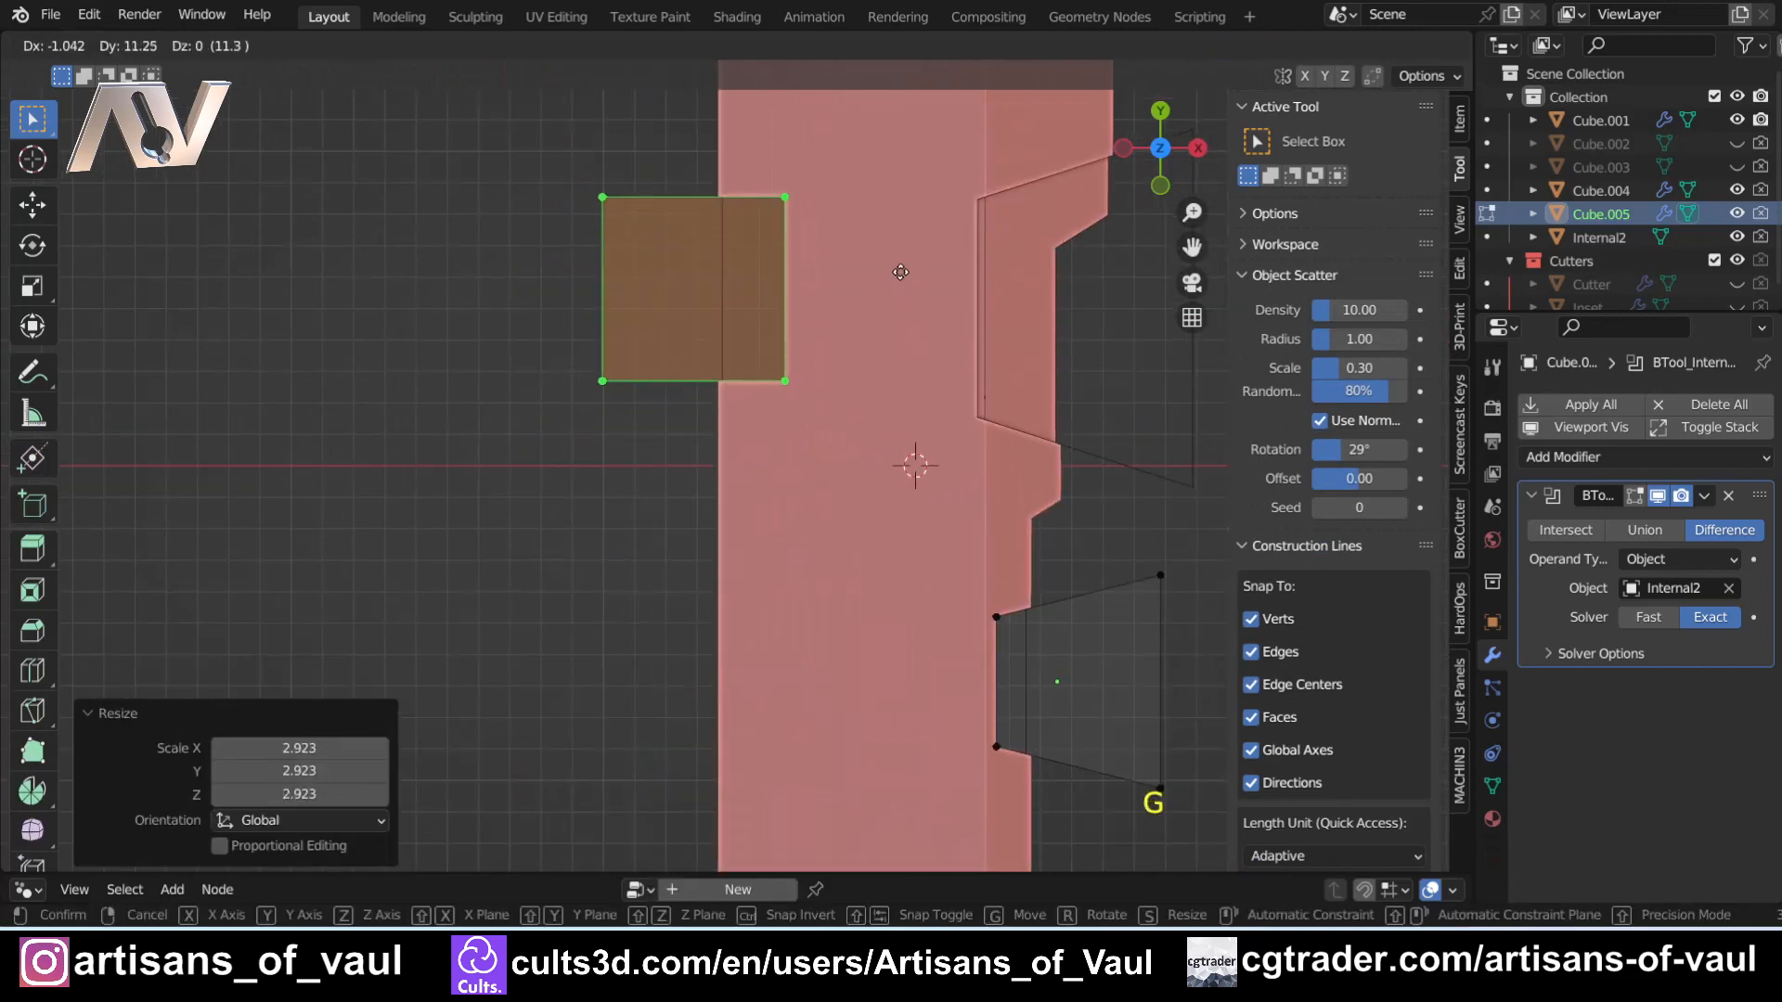
{"action": "left_click", "coordinate": [899, 270]}
- Duplicate the cube about 8.5 along negative Y on the same slab edge and return to Object Mode
{"action": "middle_click_drag", "start_coordinate": [905, 279], "coordinate": [807, 279], "text": "shift"}
{"action": "key", "text": "shift+d"}
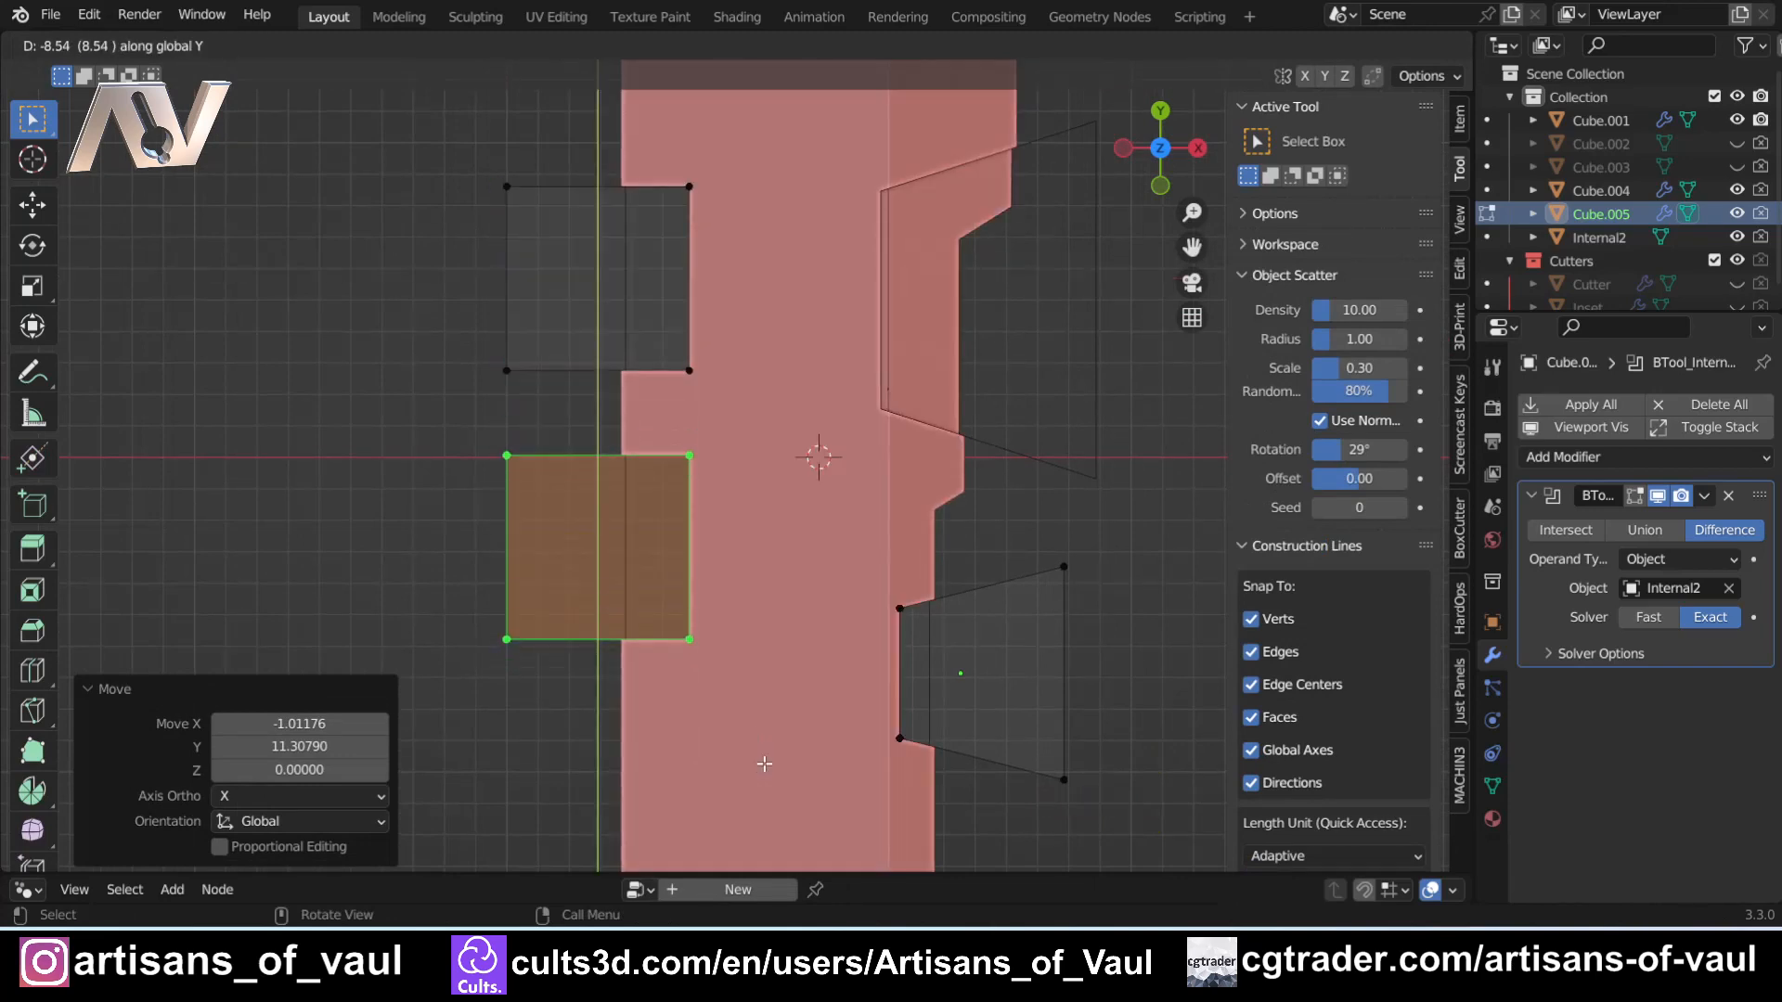
{"action": "left_click", "coordinate": [758, 756]}
{"action": "middle_click_drag", "start_coordinate": [842, 487], "coordinate": [722, 486], "text": "shift"}
{"action": "middle_click_drag", "start_coordinate": [470, 386], "coordinate": [816, 492]}
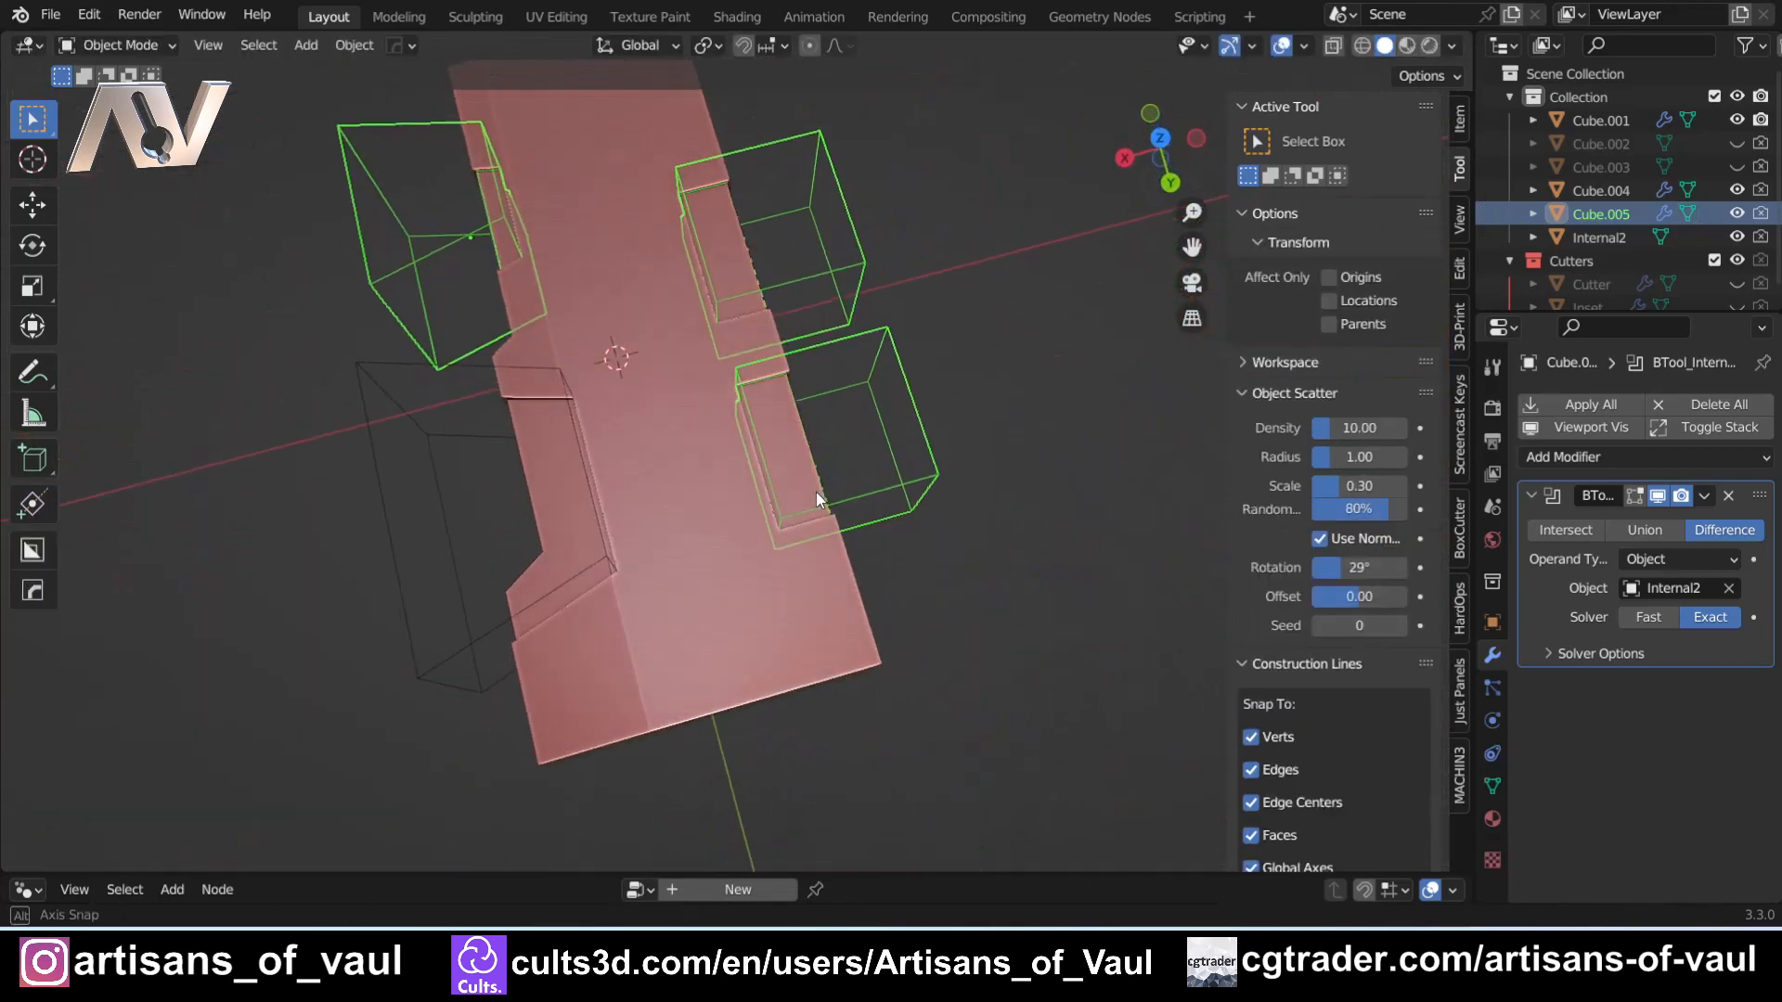
- Hide both cutter objects and Internal2, leaving only the slab with its inset cuts for inspection
{"action": "key", "text": "h"}
{"action": "left_click", "coordinate": [403, 406]}
{"action": "key", "text": "h"}
{"action": "middle_click_drag", "start_coordinate": [403, 407], "coordinate": [766, 520]}
{"action": "left_click", "coordinate": [748, 526]}
{"action": "left_click", "coordinate": [748, 525]}
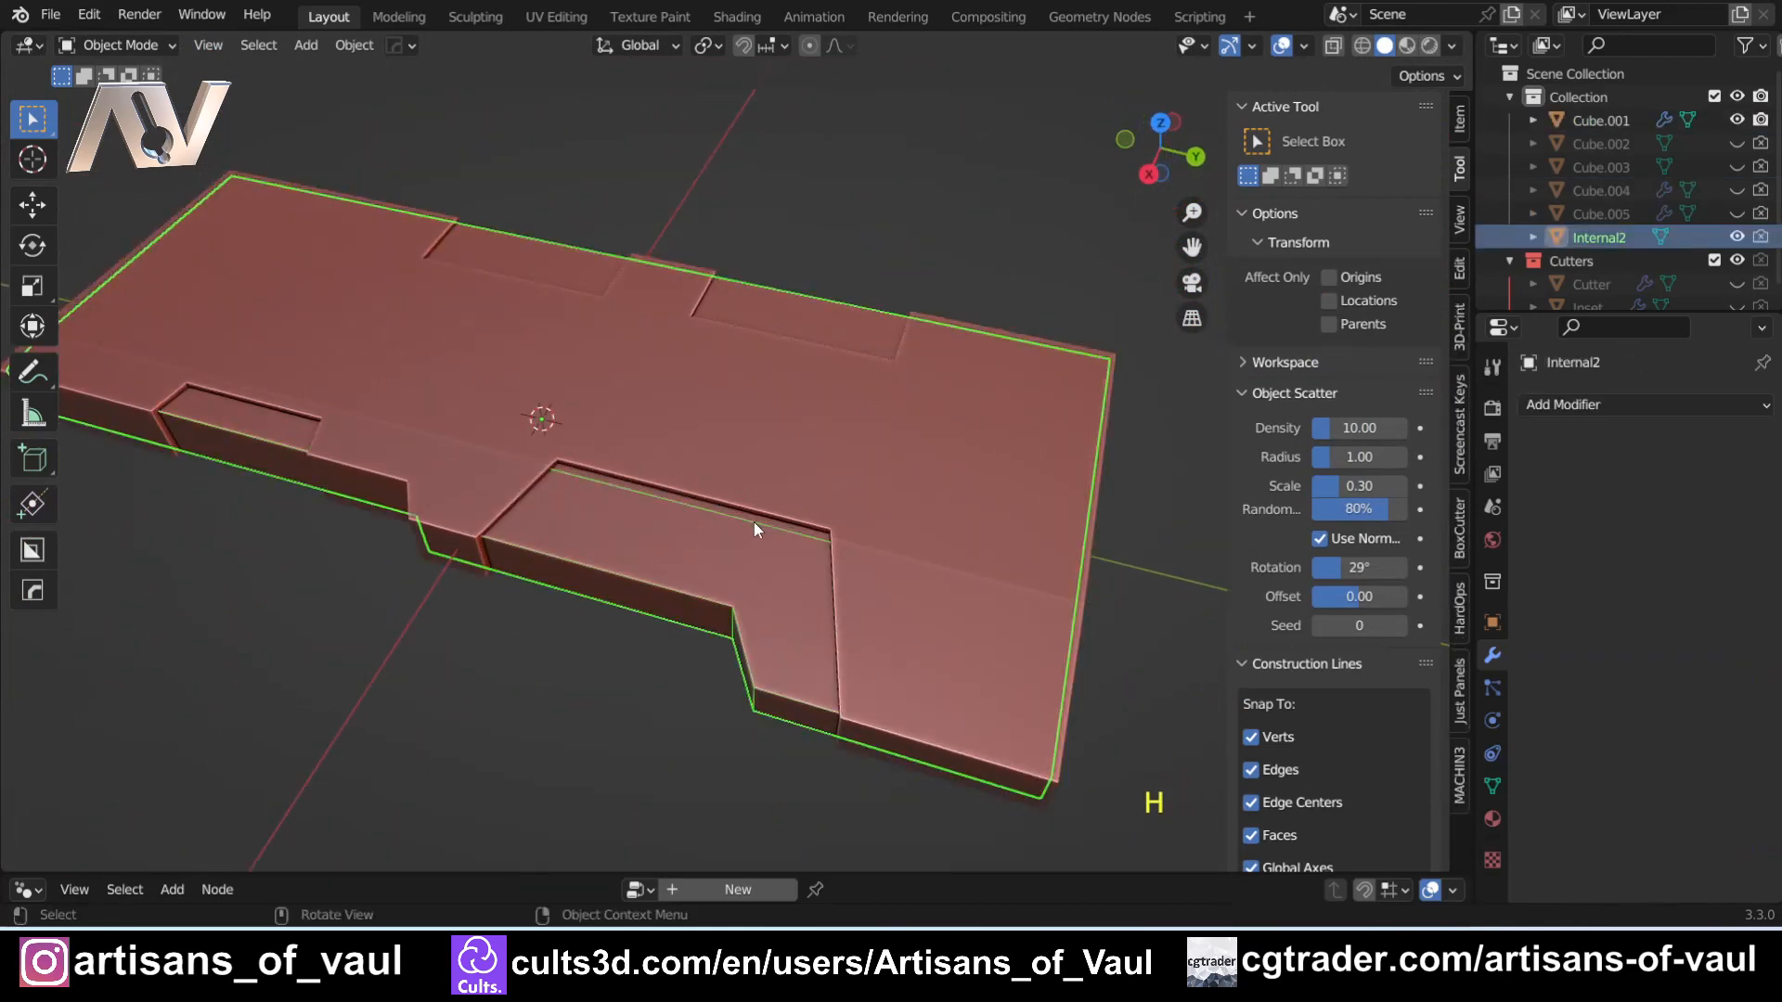
{"action": "key", "text": "h"}
{"action": "middle_click_drag", "start_coordinate": [492, 561], "coordinate": [532, 564]}
{"action": "middle_click_drag", "start_coordinate": [700, 638], "coordinate": [609, 524], "text": "shift"}
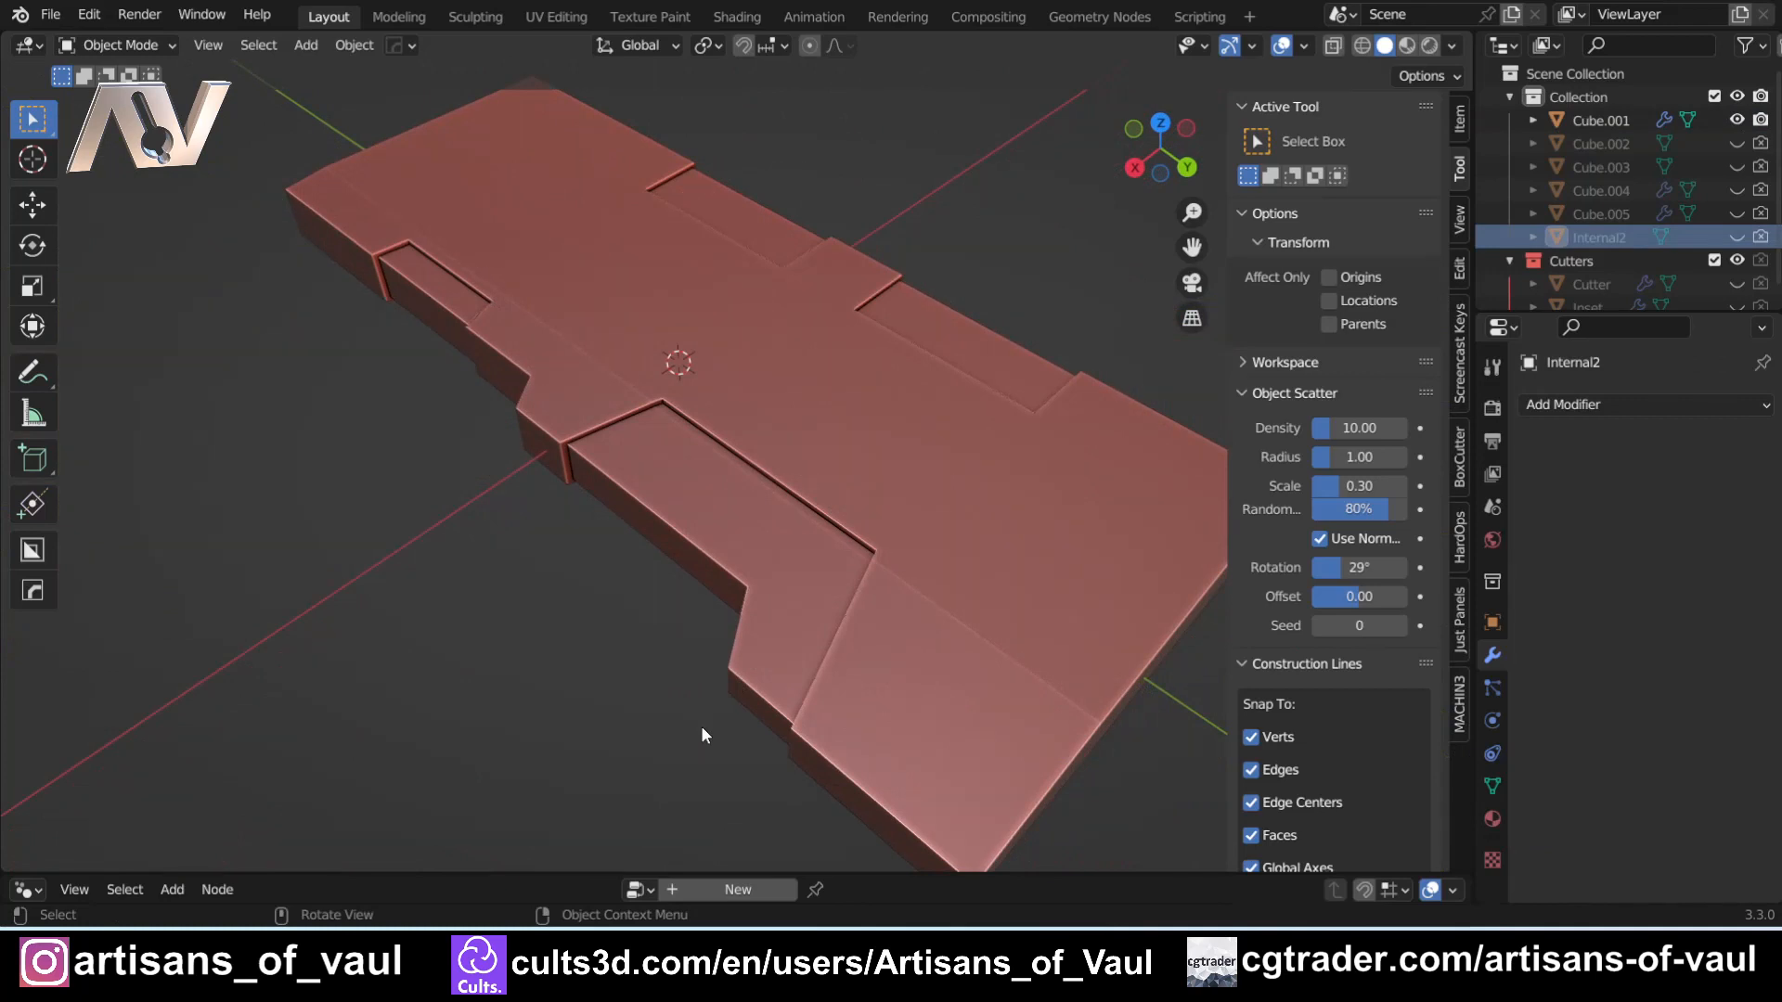
{"action": "middle_click_drag", "start_coordinate": [576, 251], "coordinate": [768, 411]}
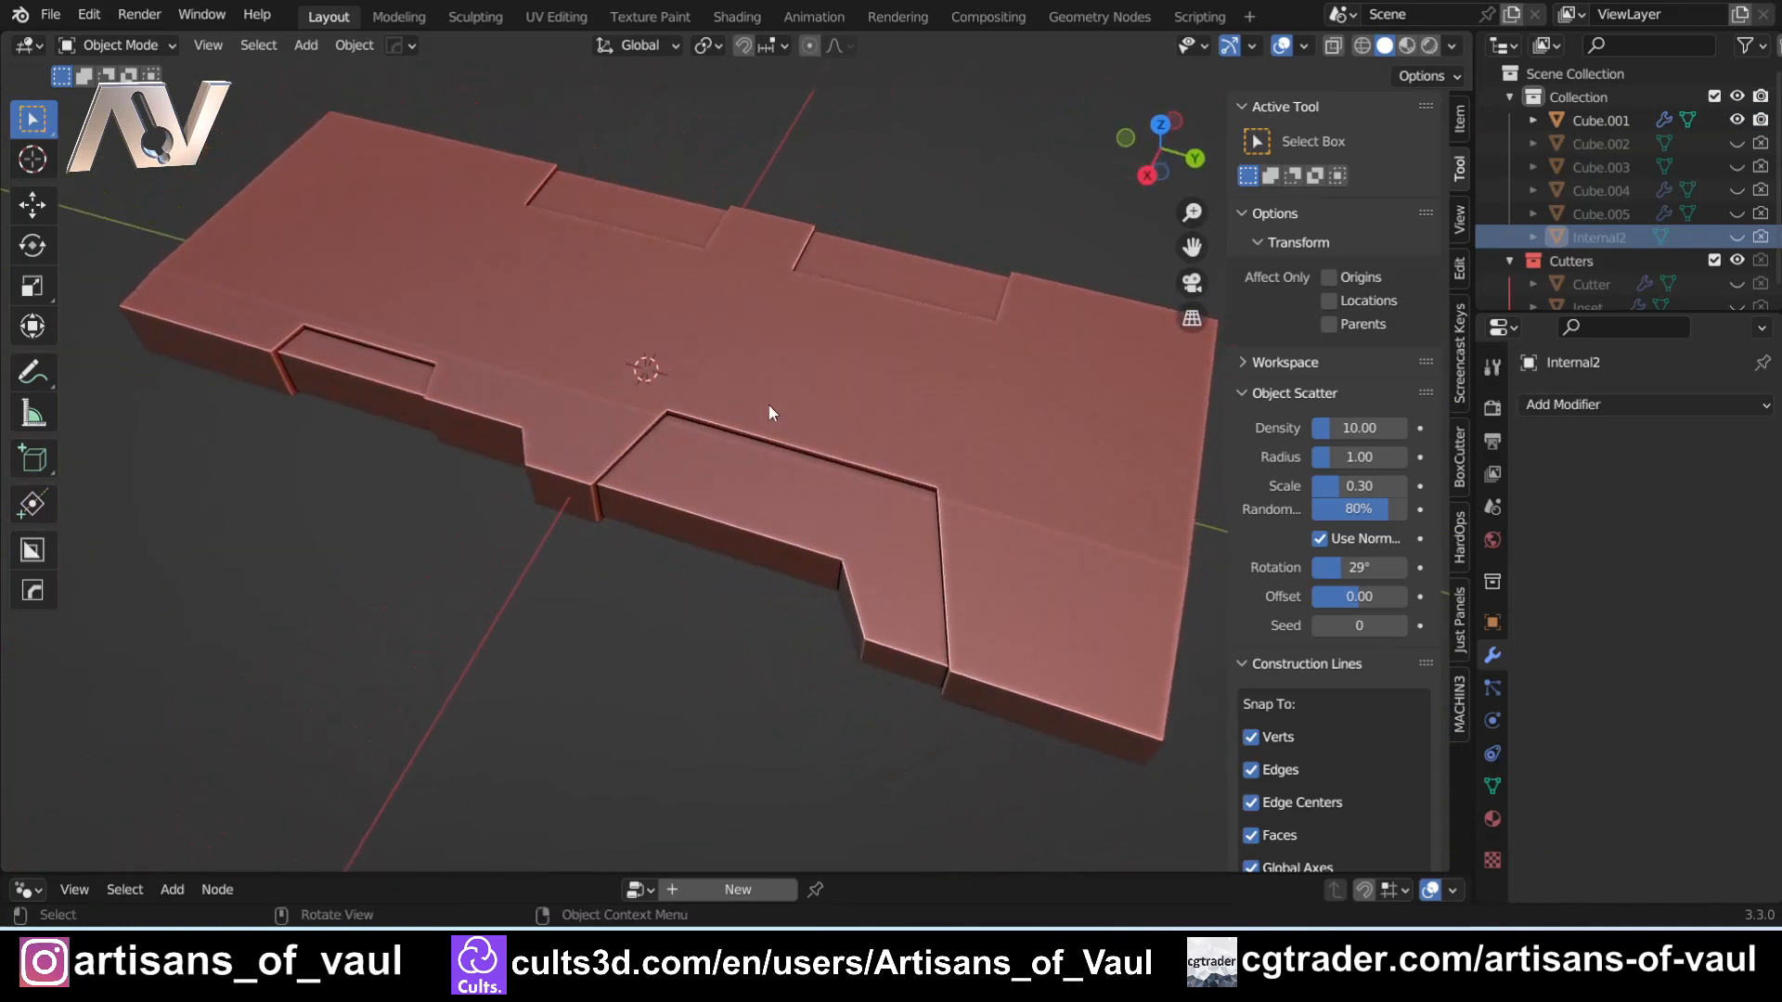